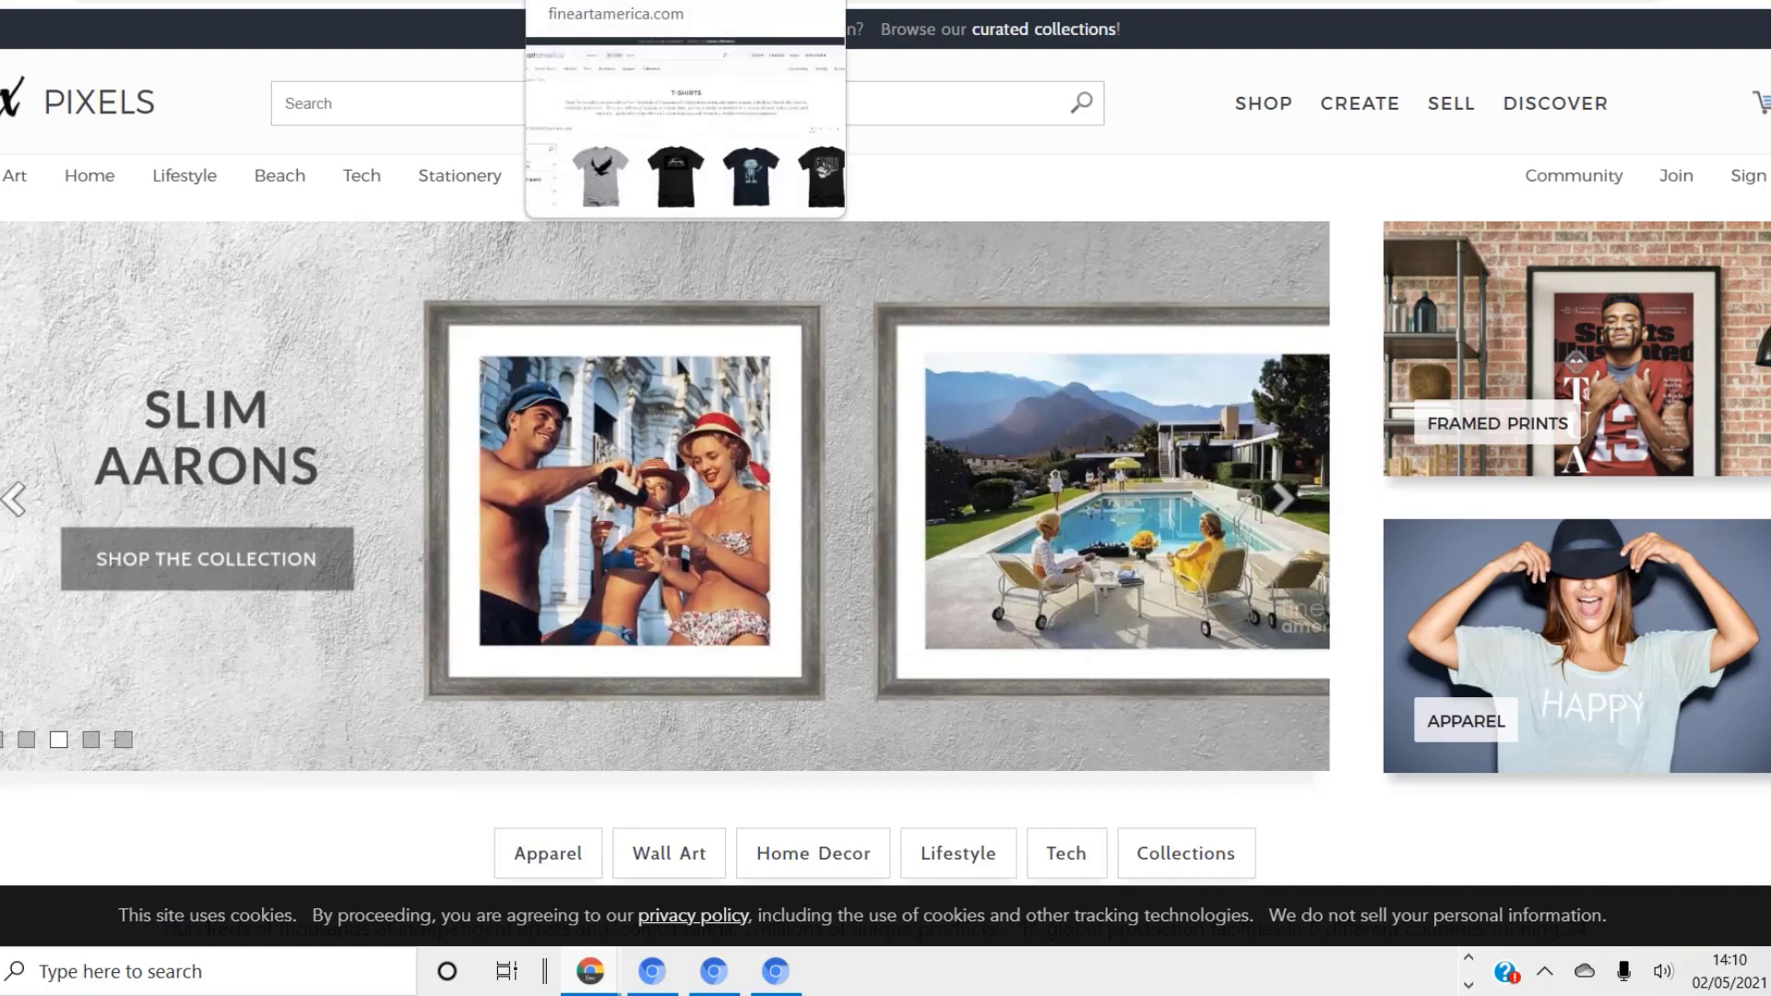
# Browse the first page of men's T-shirts on fineartamerica, examining the designs, artists and prices.
pyautogui.click(608, 1)
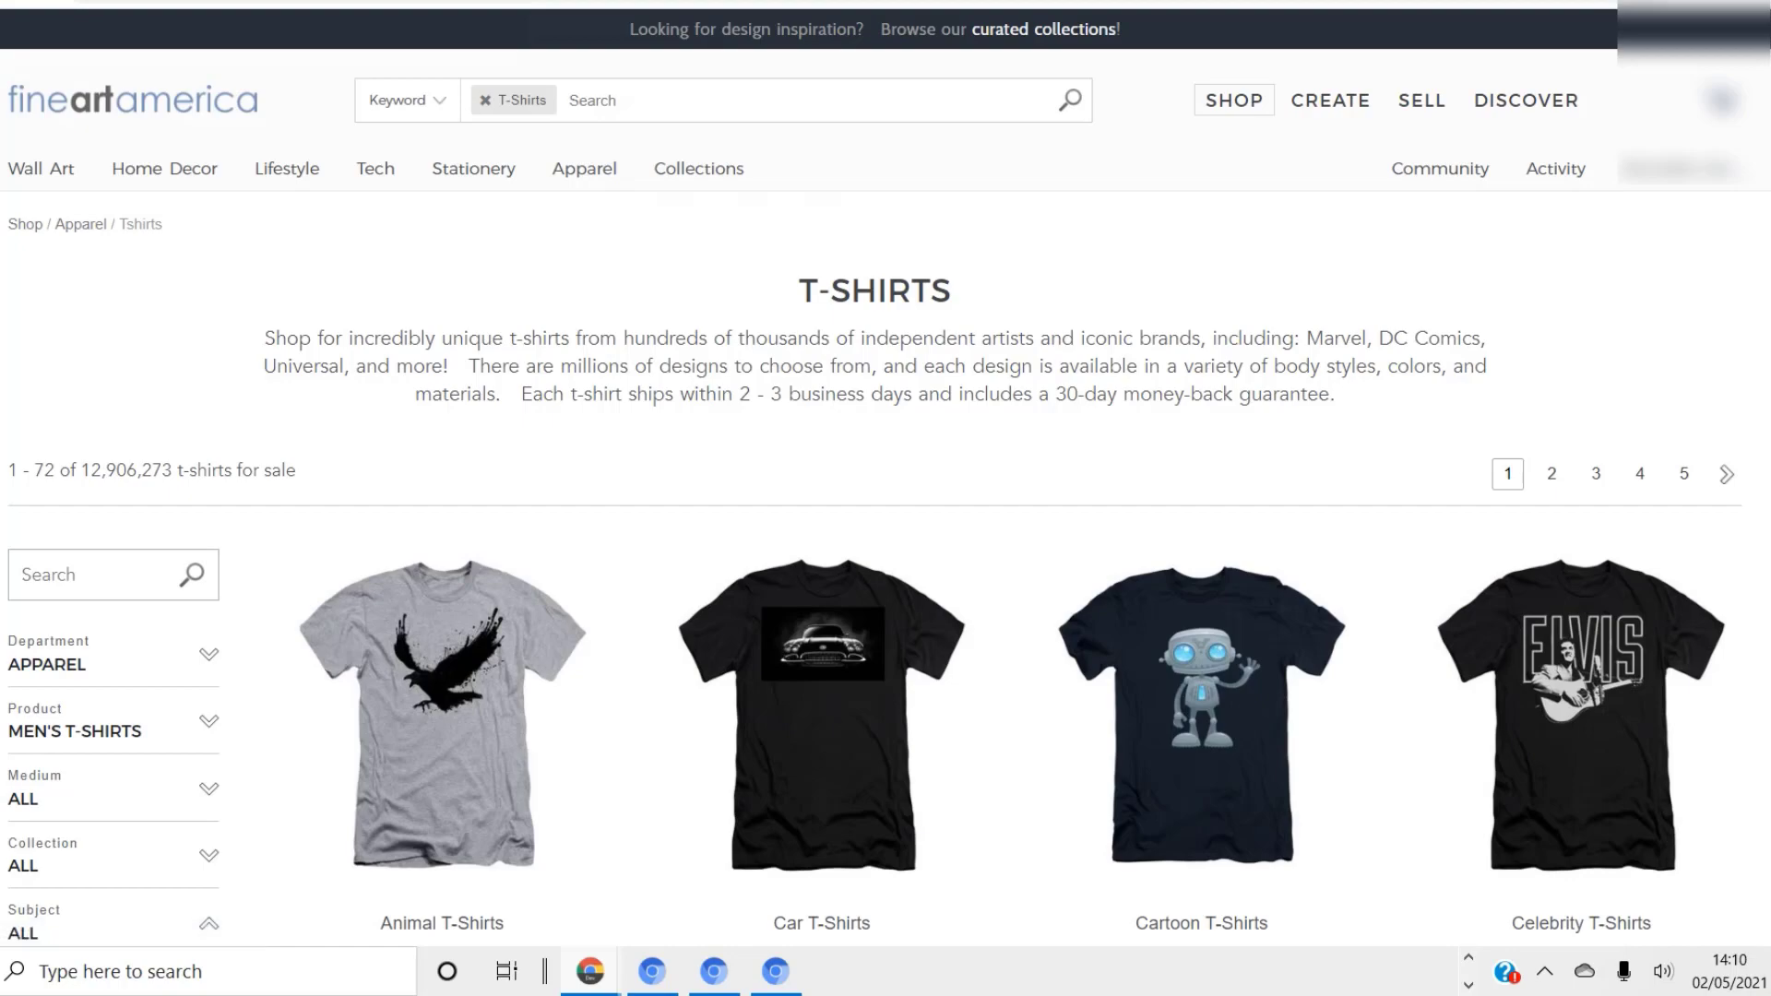
pyautogui.scroll(-10, 886, 498)
pyautogui.scroll(10, 885, 498)
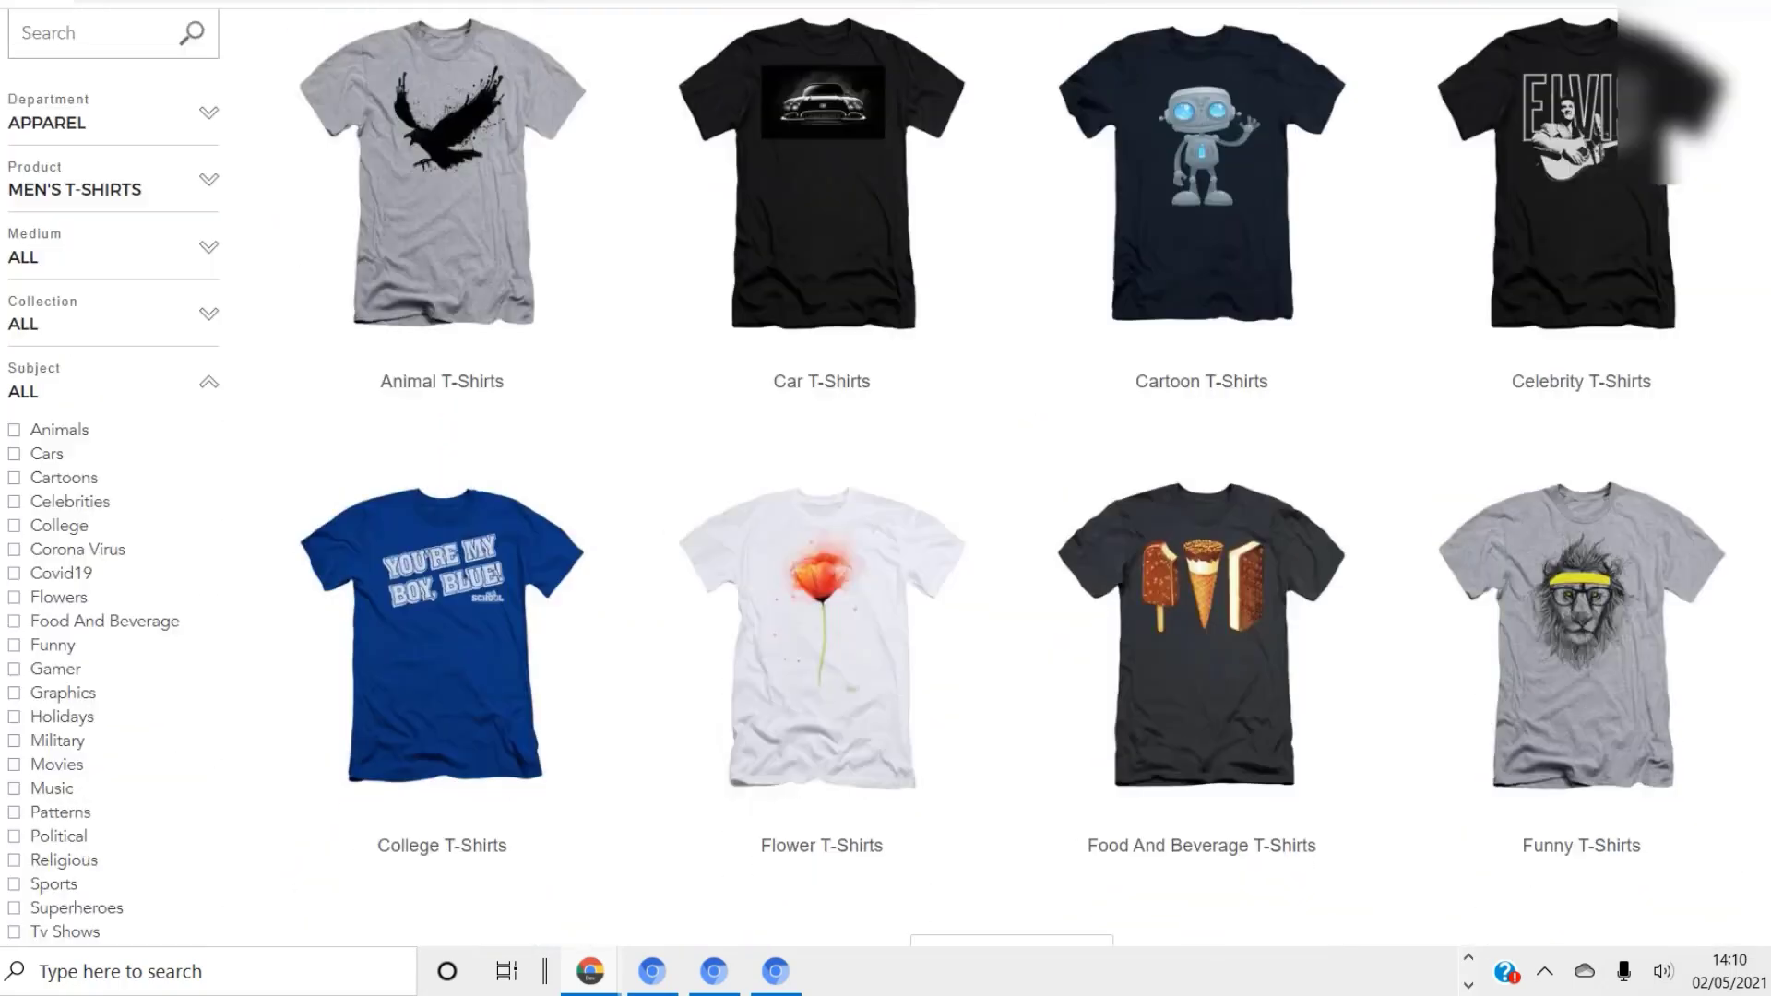
pyautogui.scroll(-20, 886, 498)
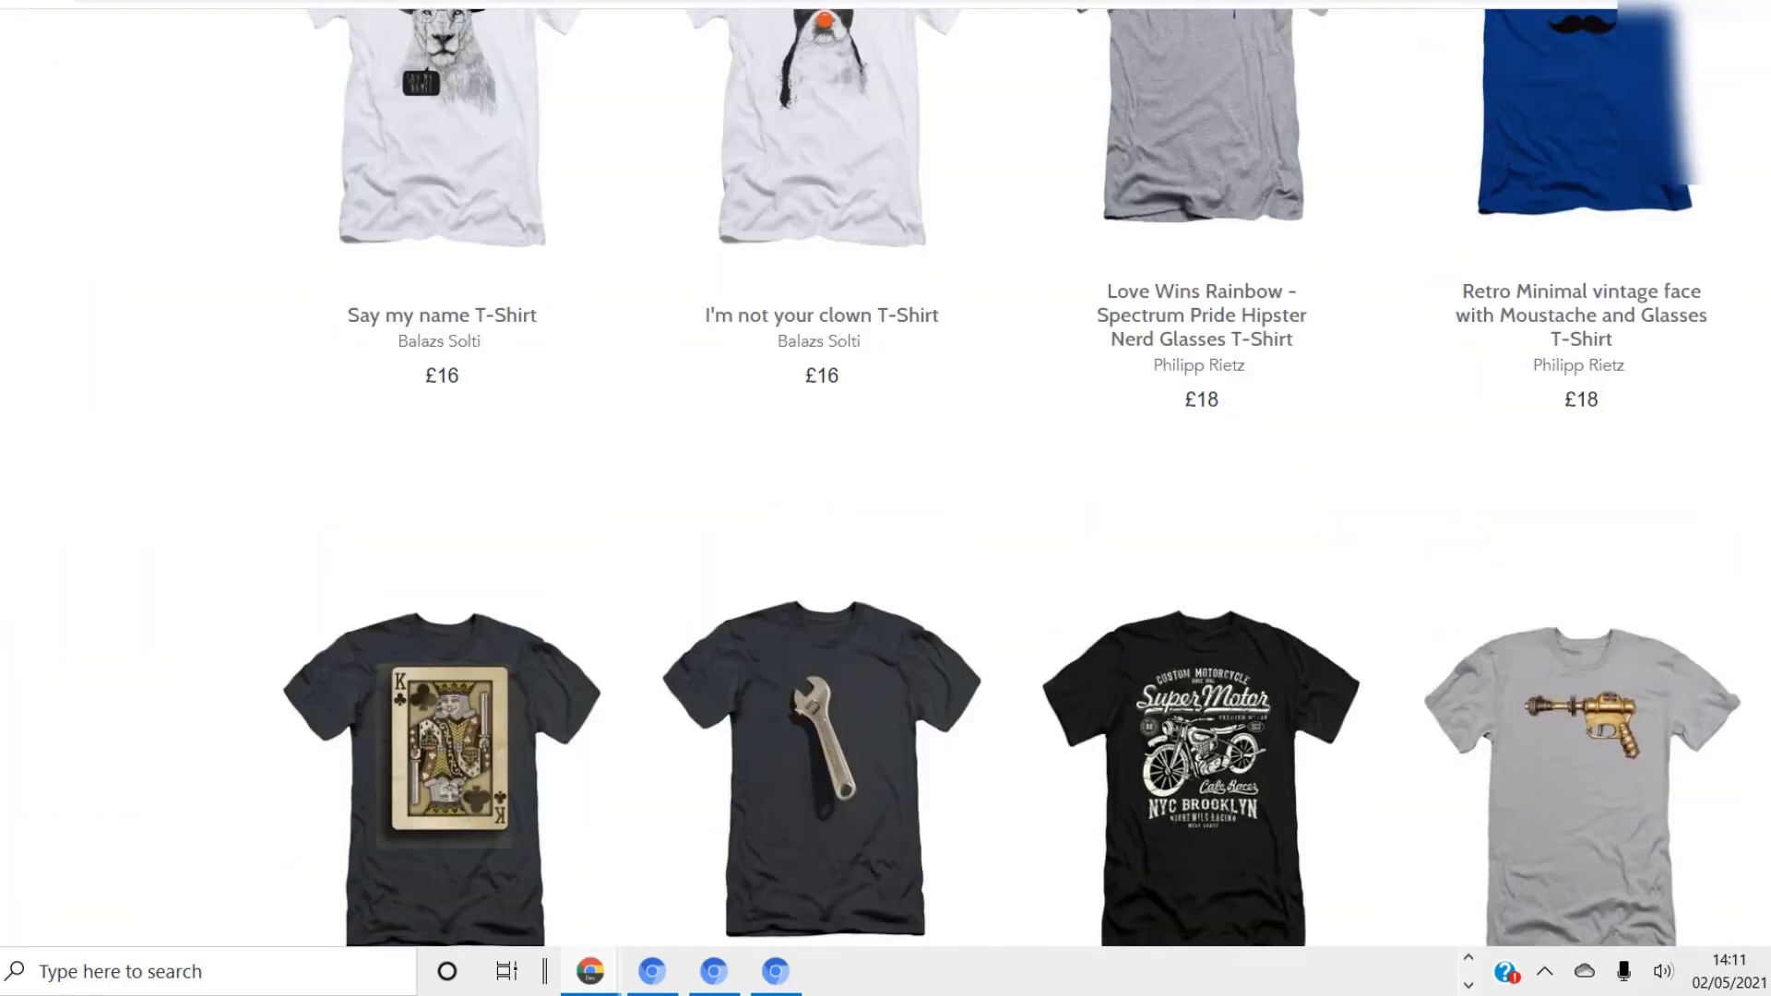
pyautogui.scroll(-20, 885, 498)
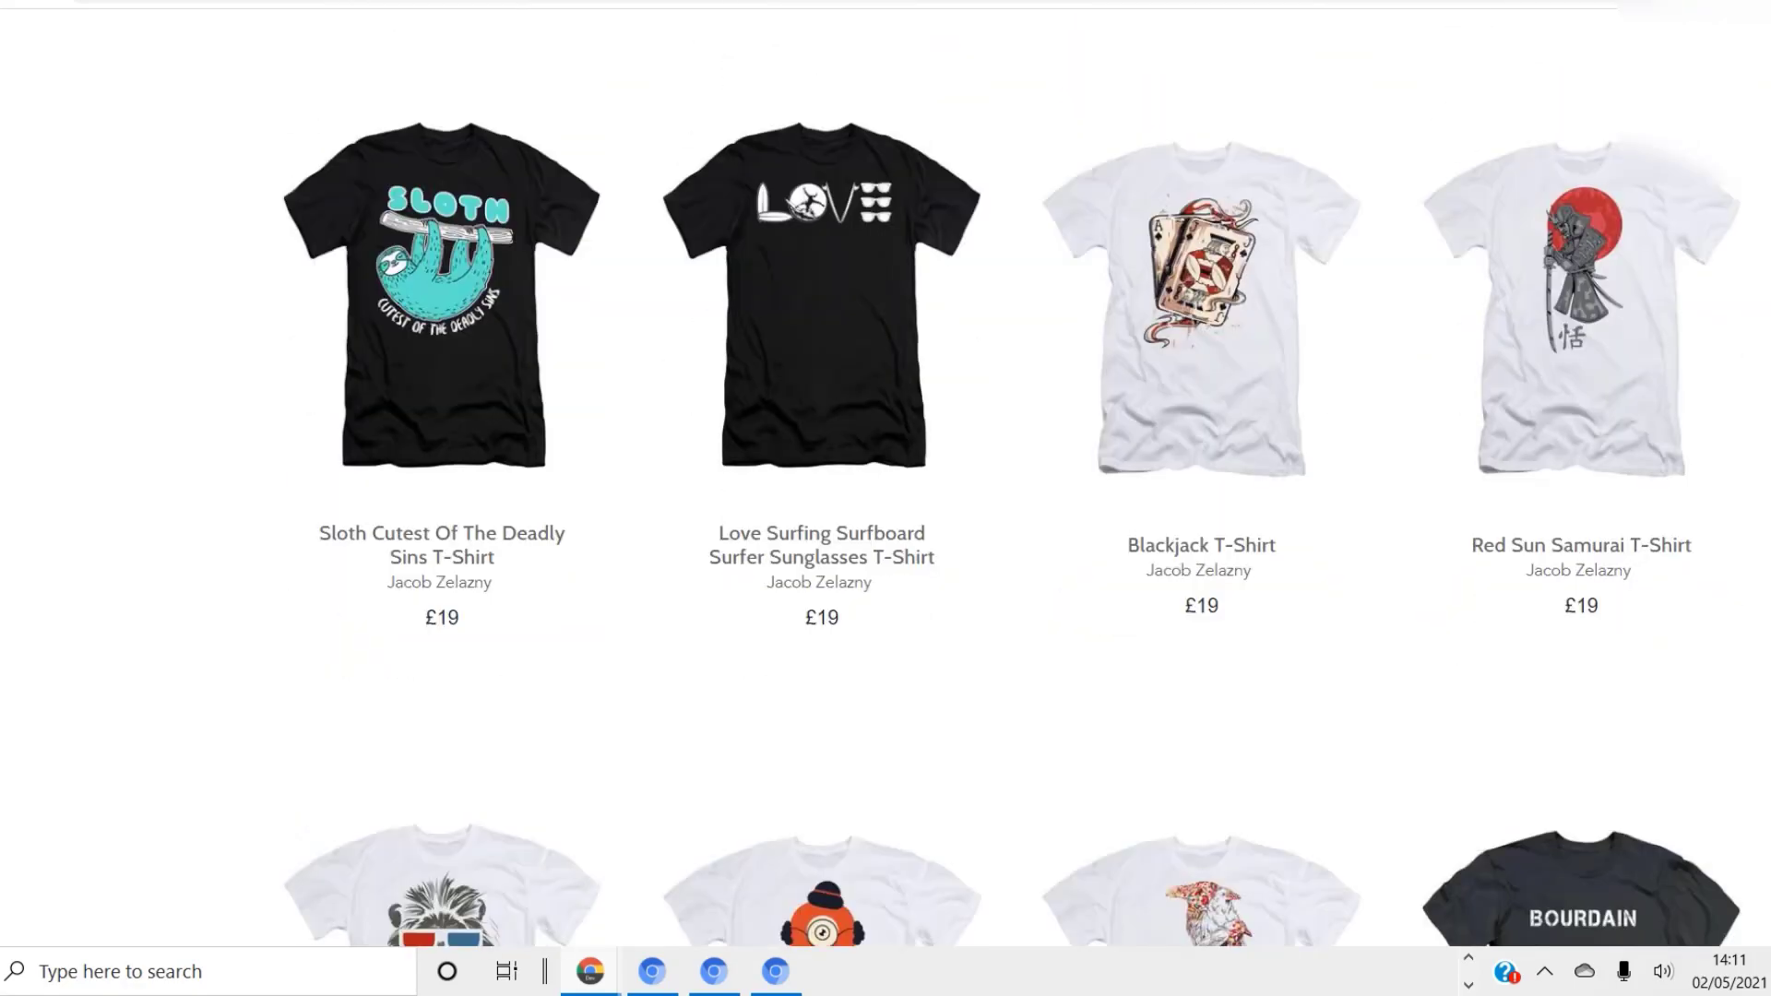
pyautogui.scroll(-20, 885, 498)
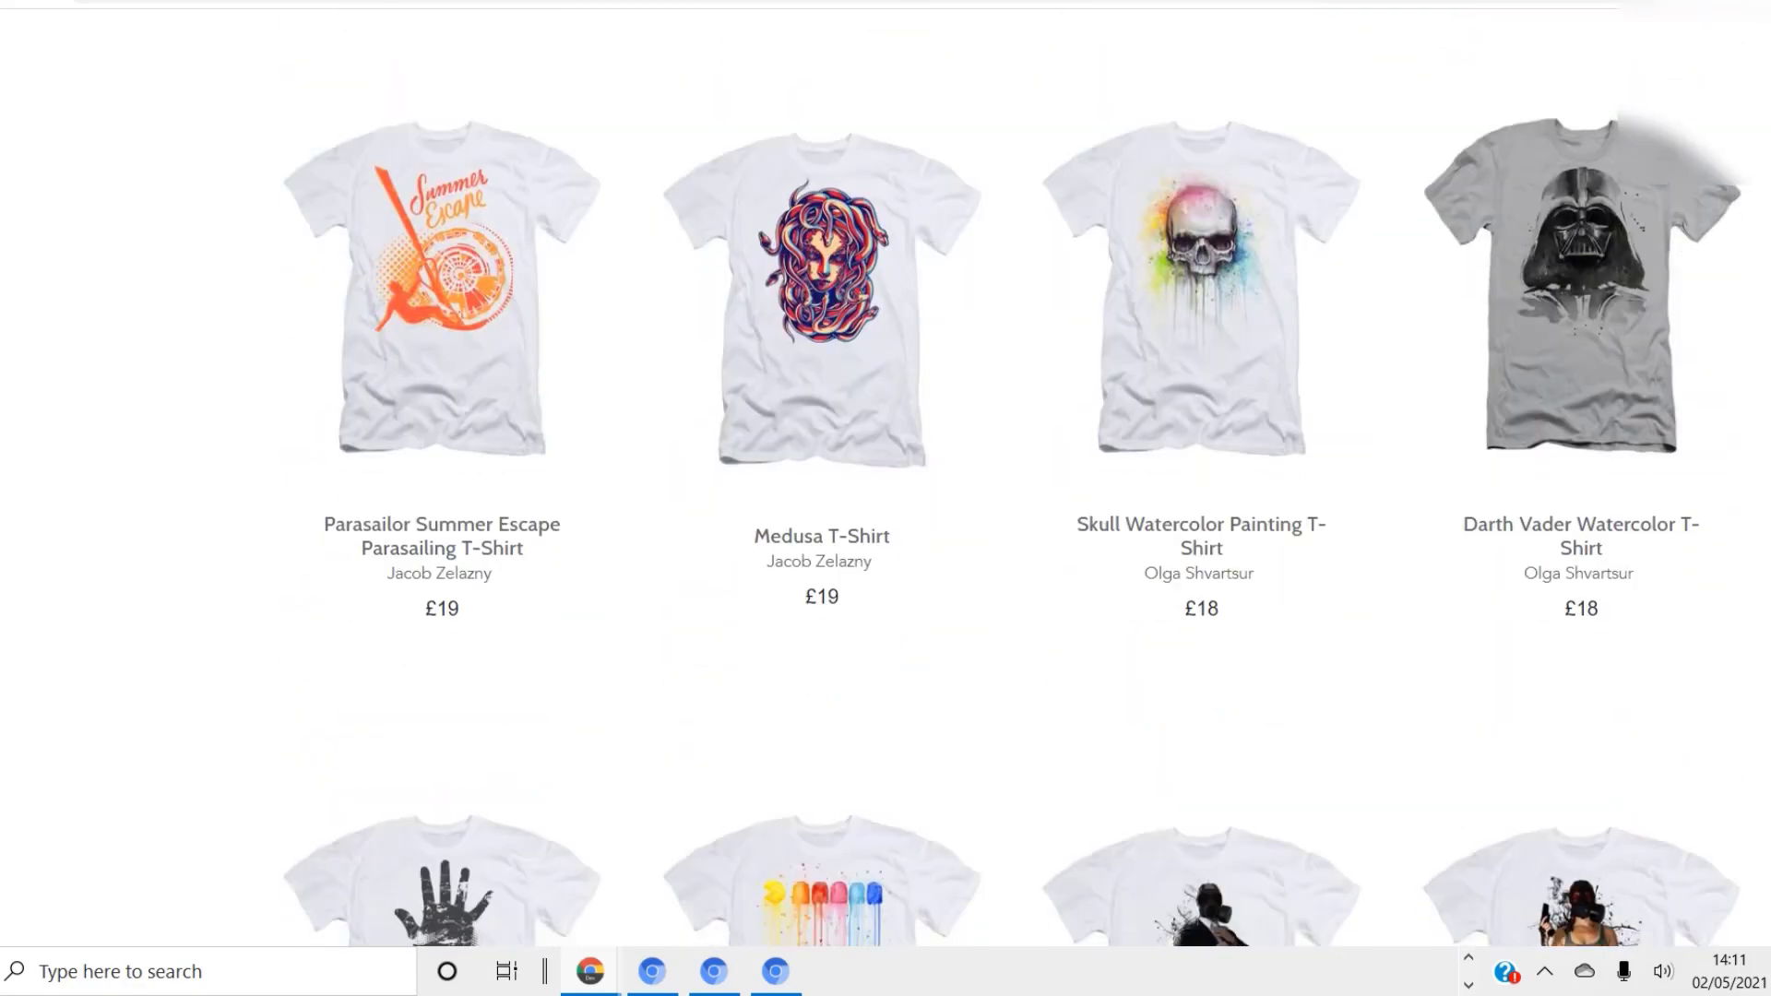
pyautogui.scroll(-7, 886, 498)
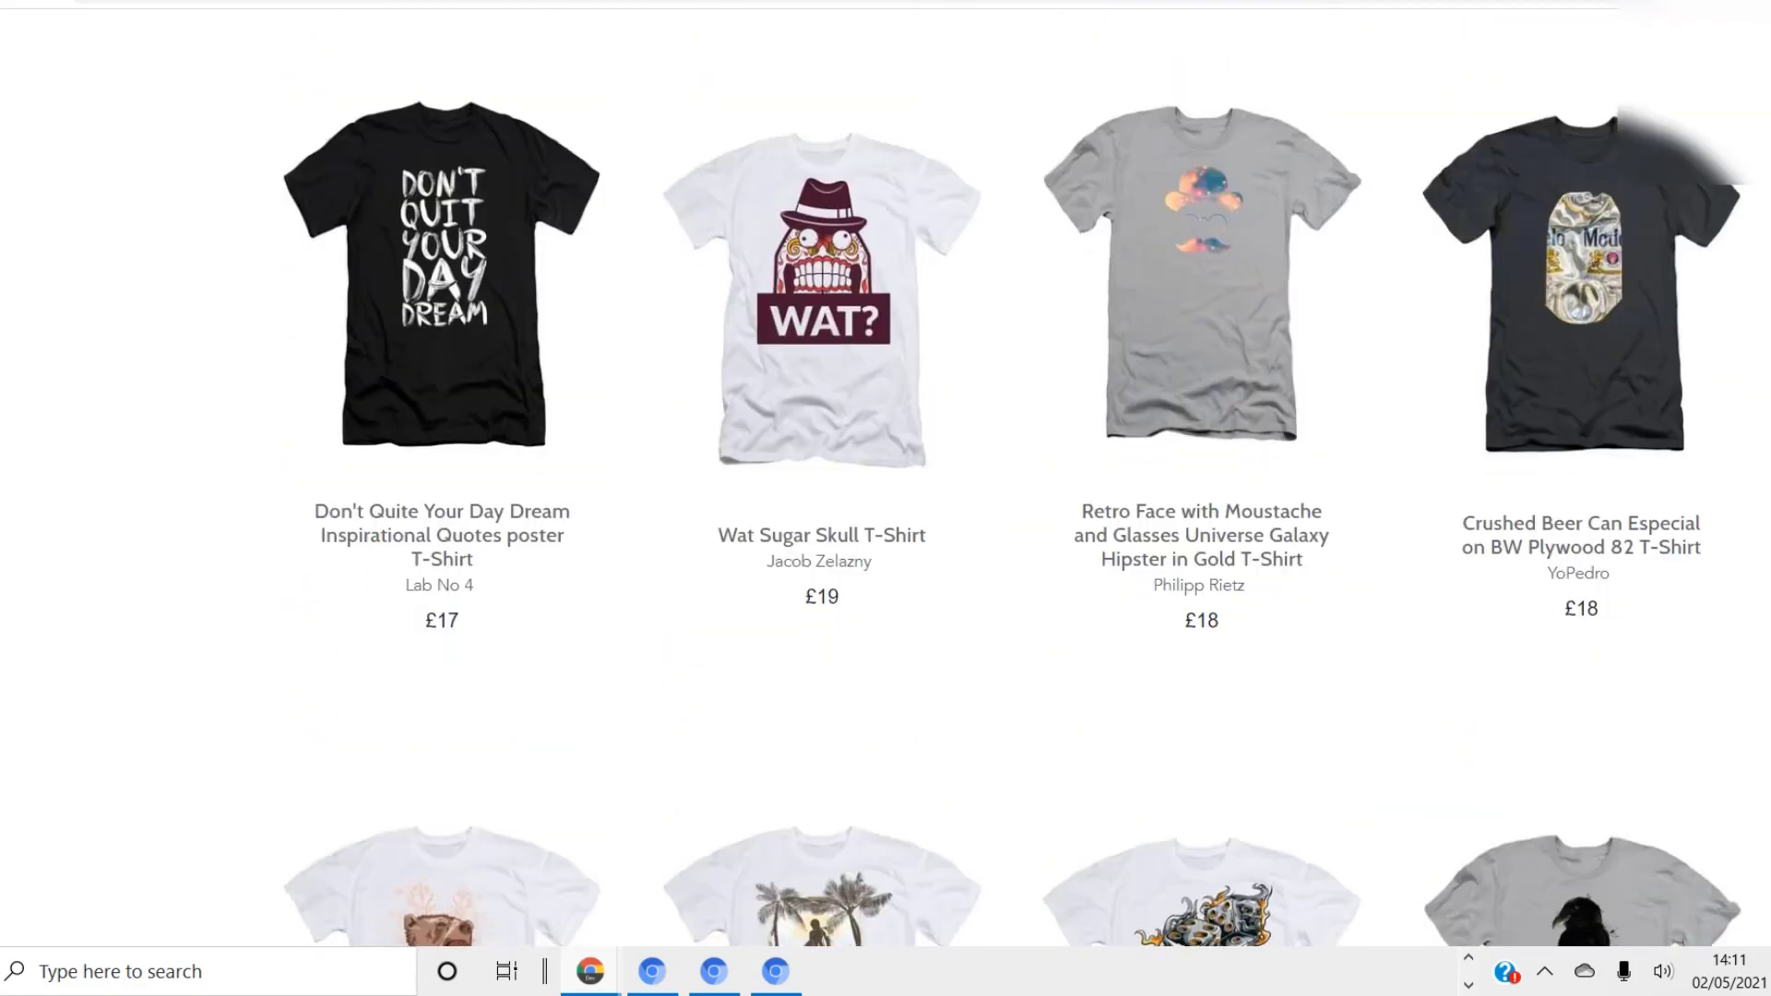
pyautogui.scroll(-6, 886, 498)
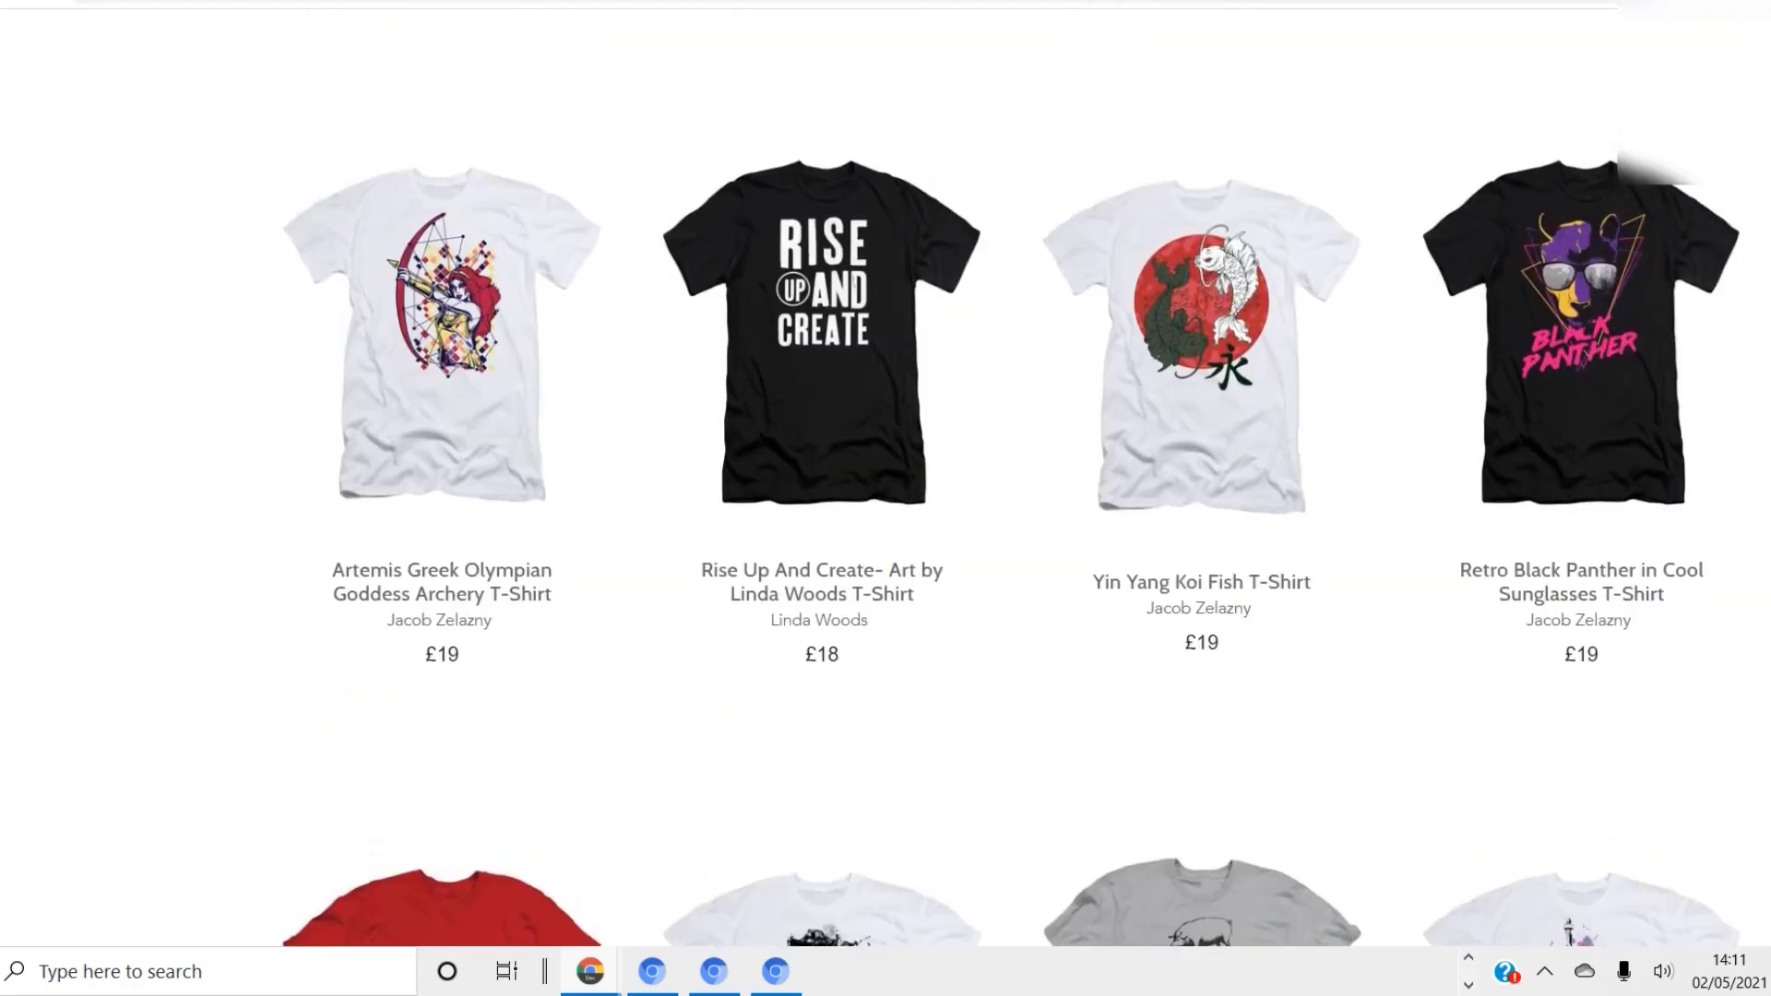
pyautogui.scroll(-6, 885, 498)
pyautogui.scroll(-5, 885, 498)
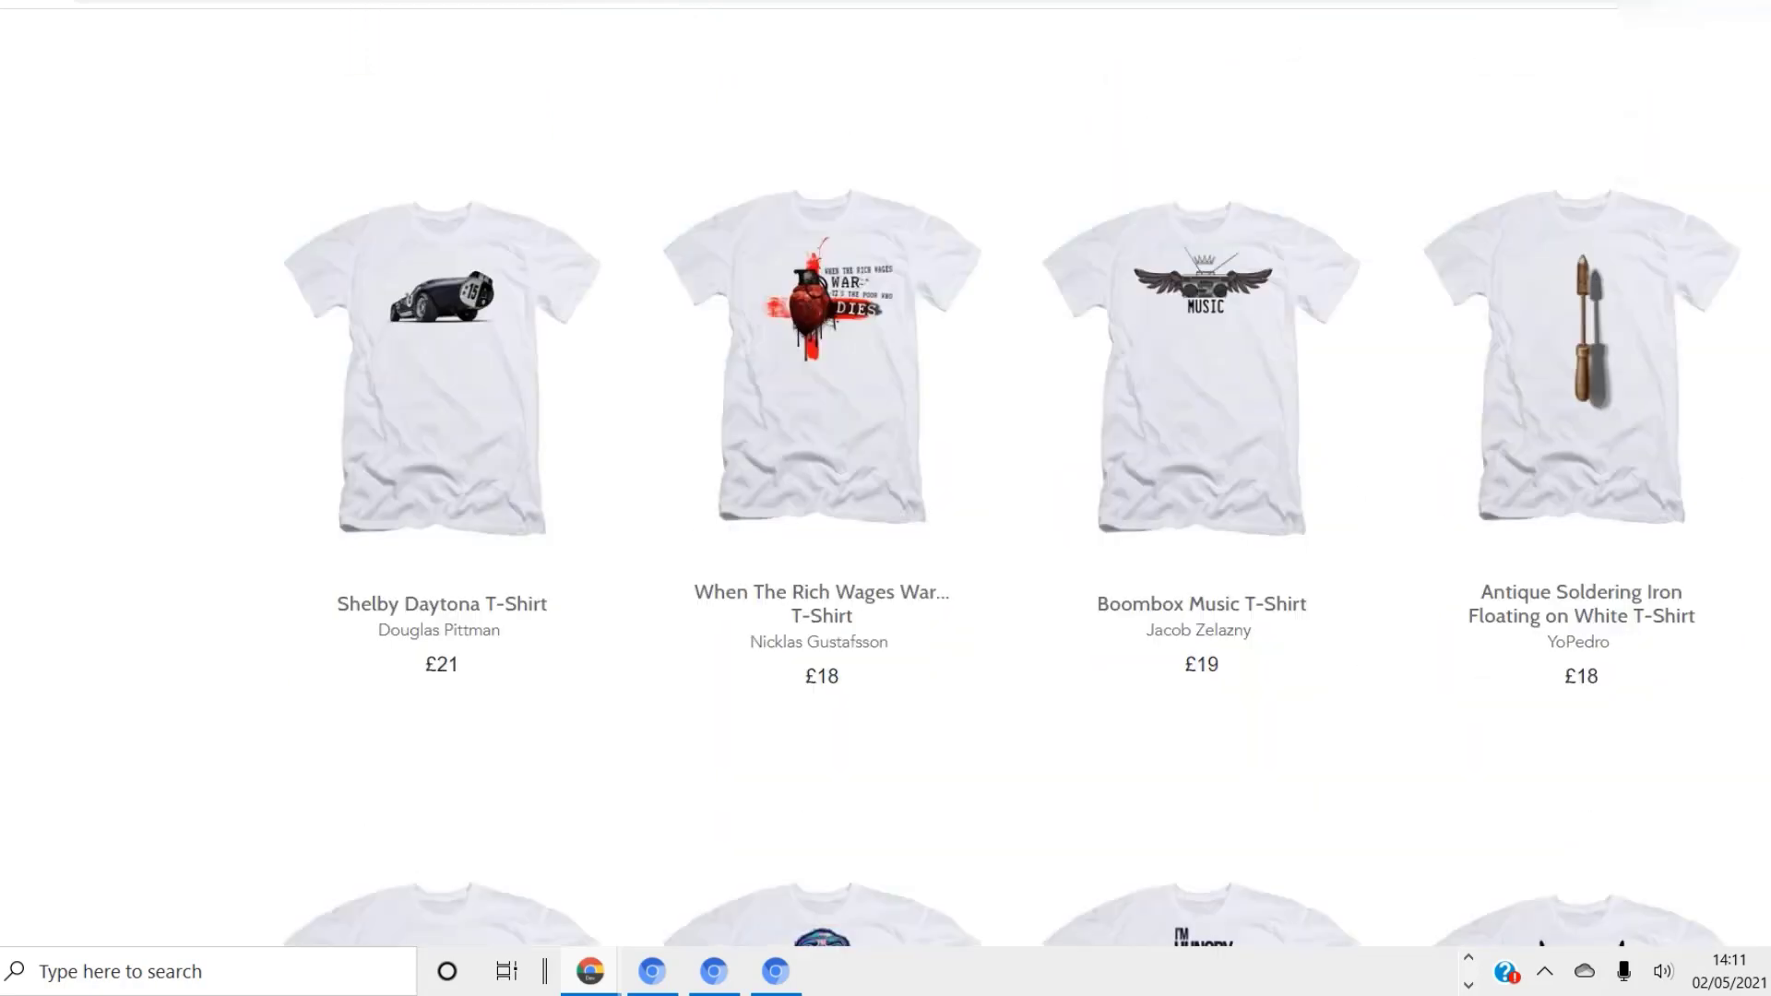
pyautogui.scroll(-8, 885, 498)
pyautogui.scroll(-5, 886, 498)
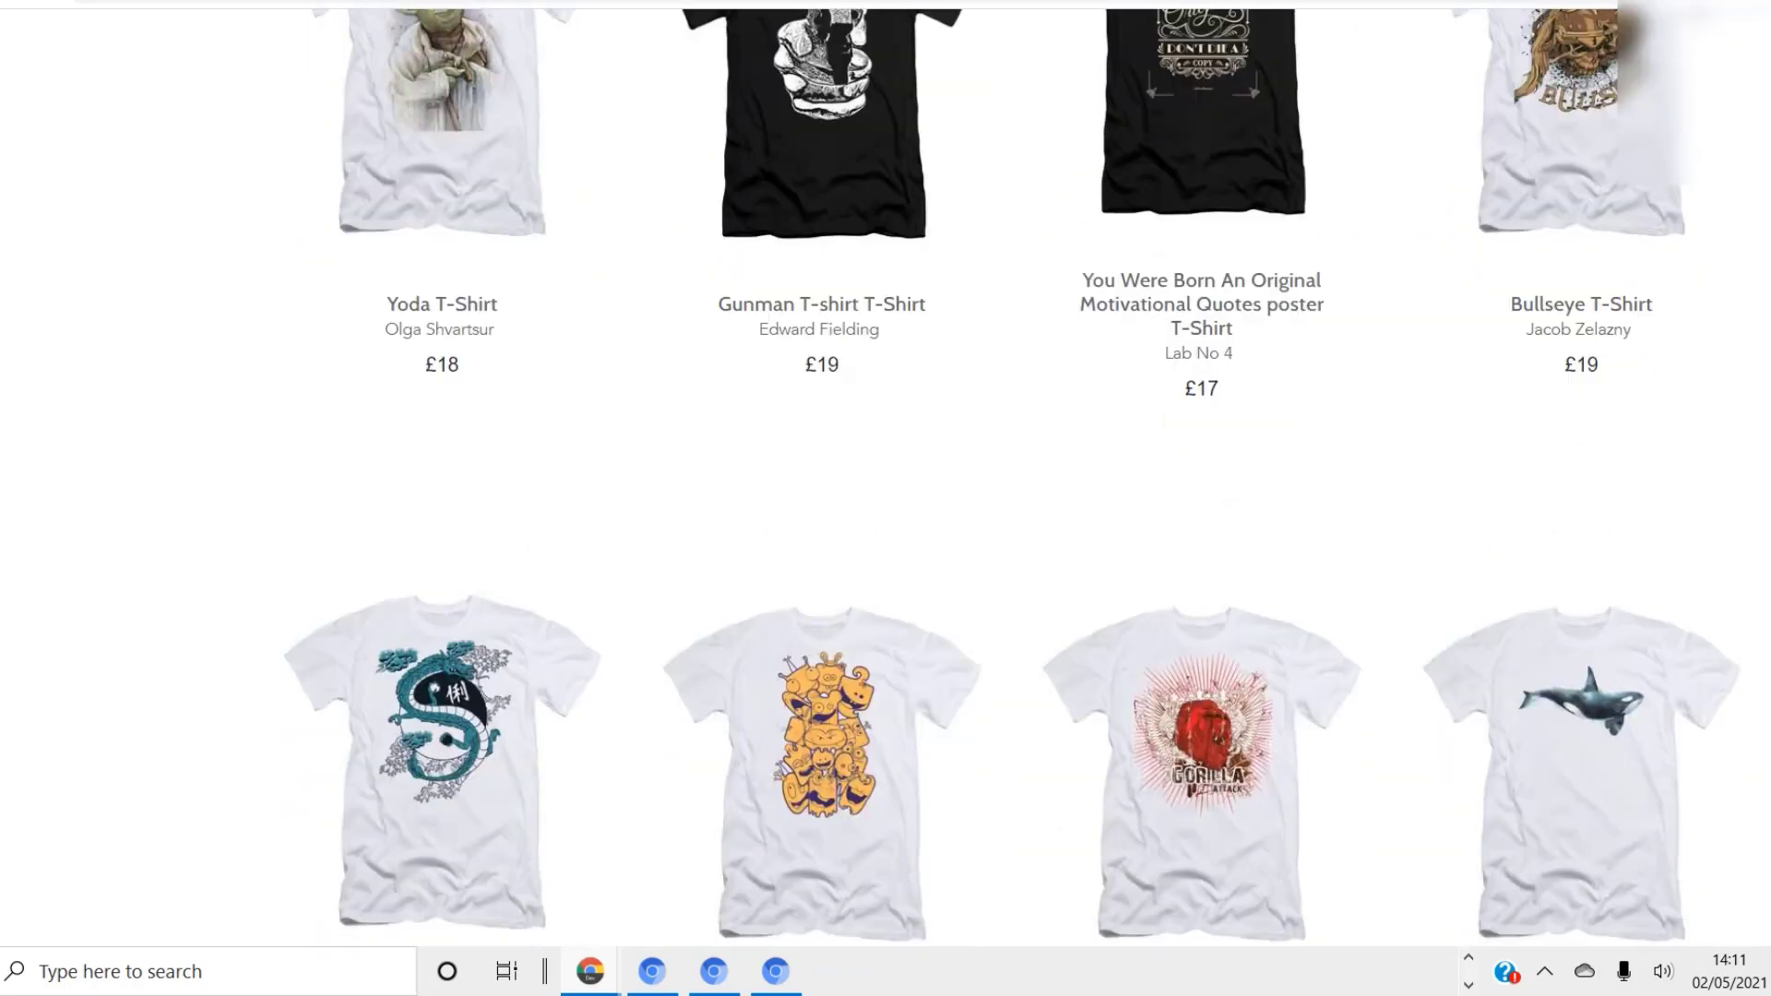
pyautogui.scroll(4, 885, 498)
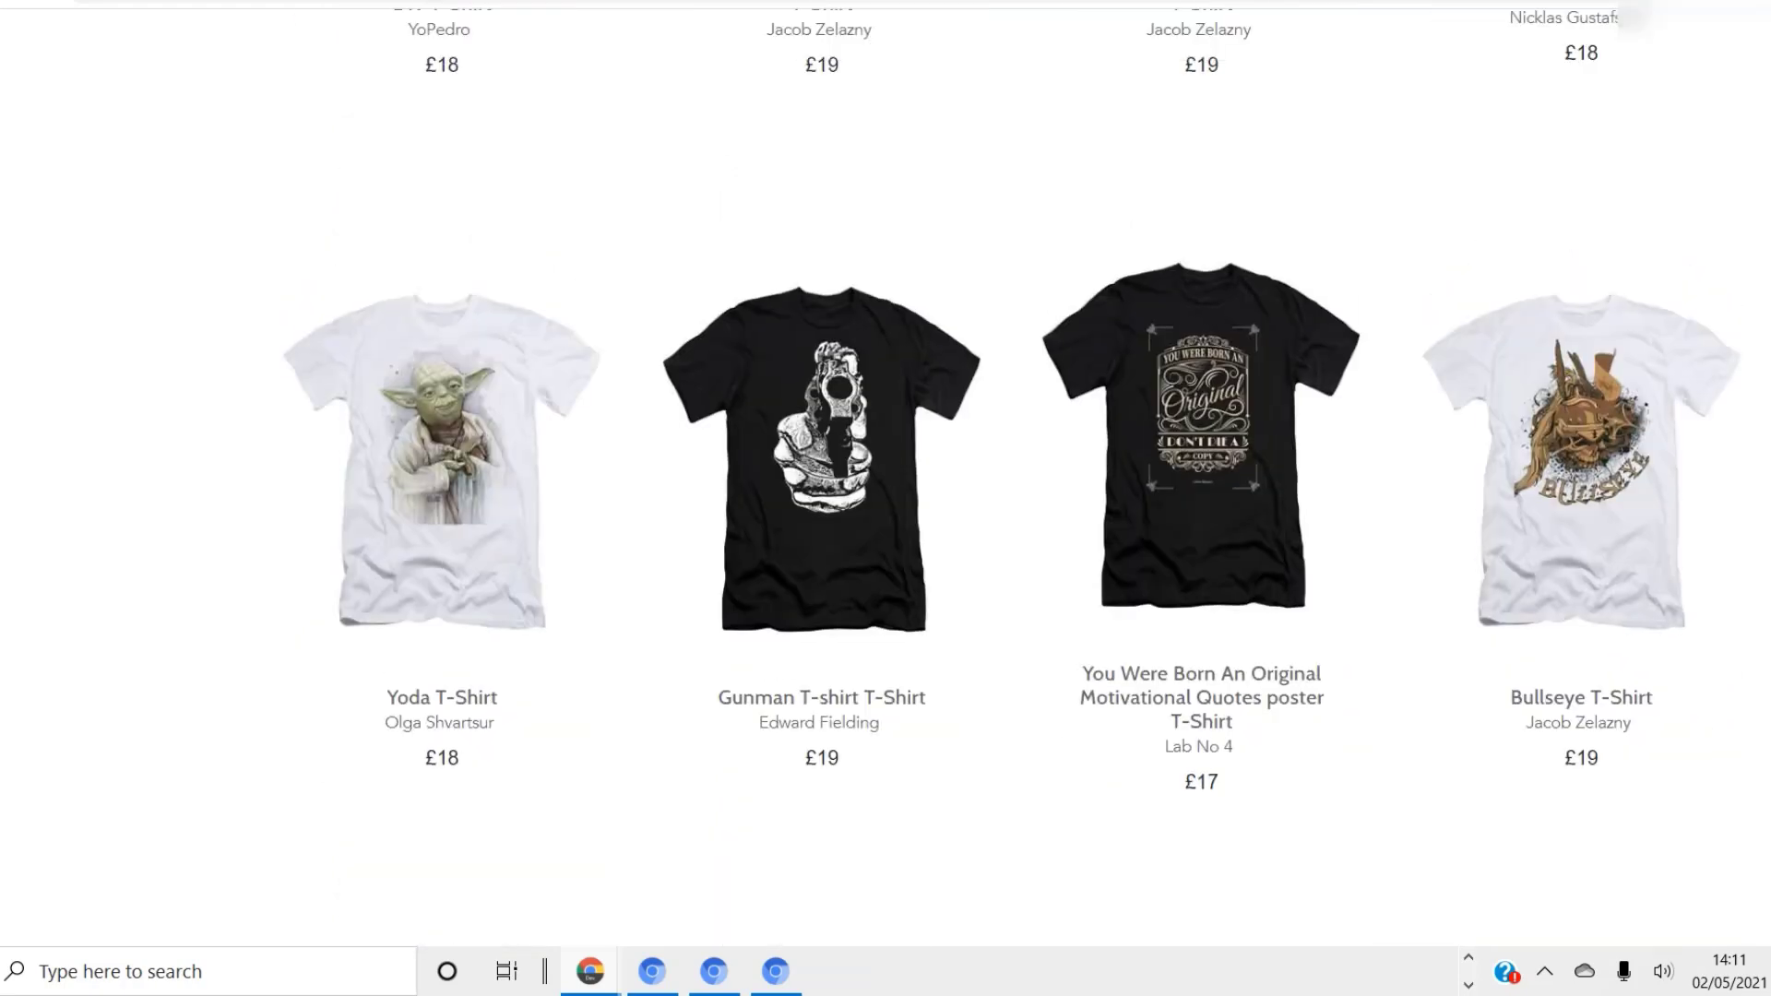
pyautogui.scroll(-10, 885, 498)
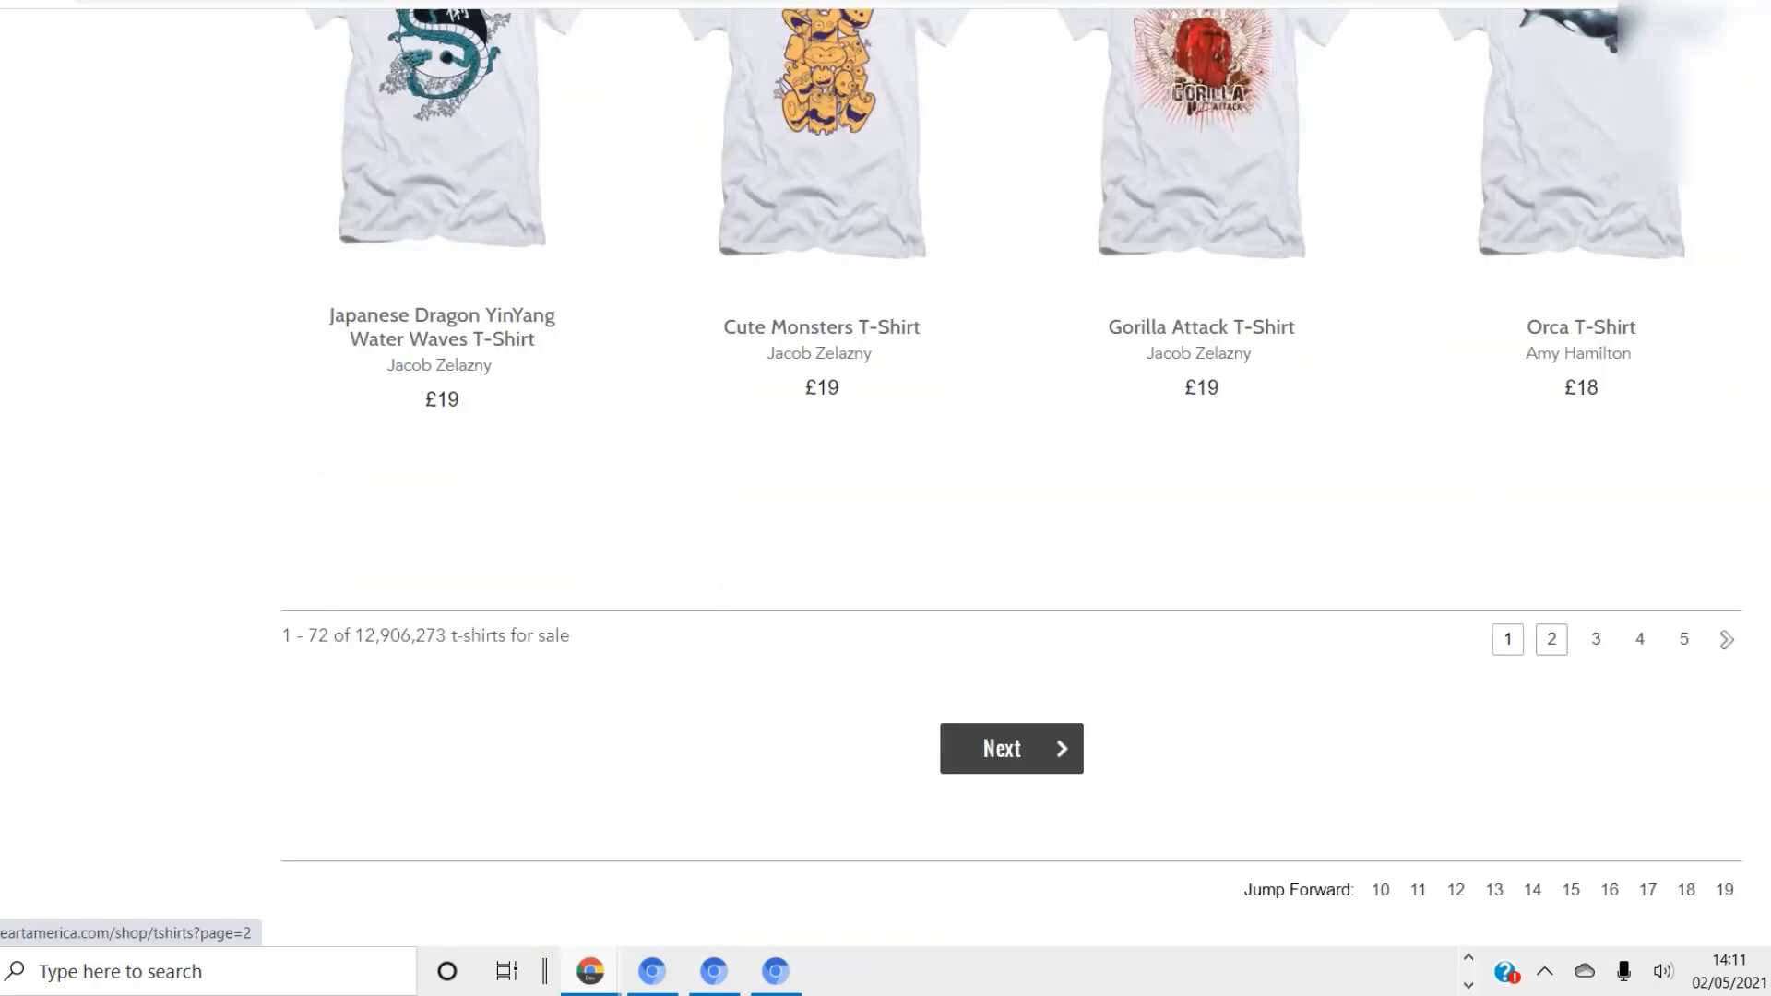
# Open page 2 of the T-shirt listings and look through its designs and prices.
pyautogui.click(1551, 638)
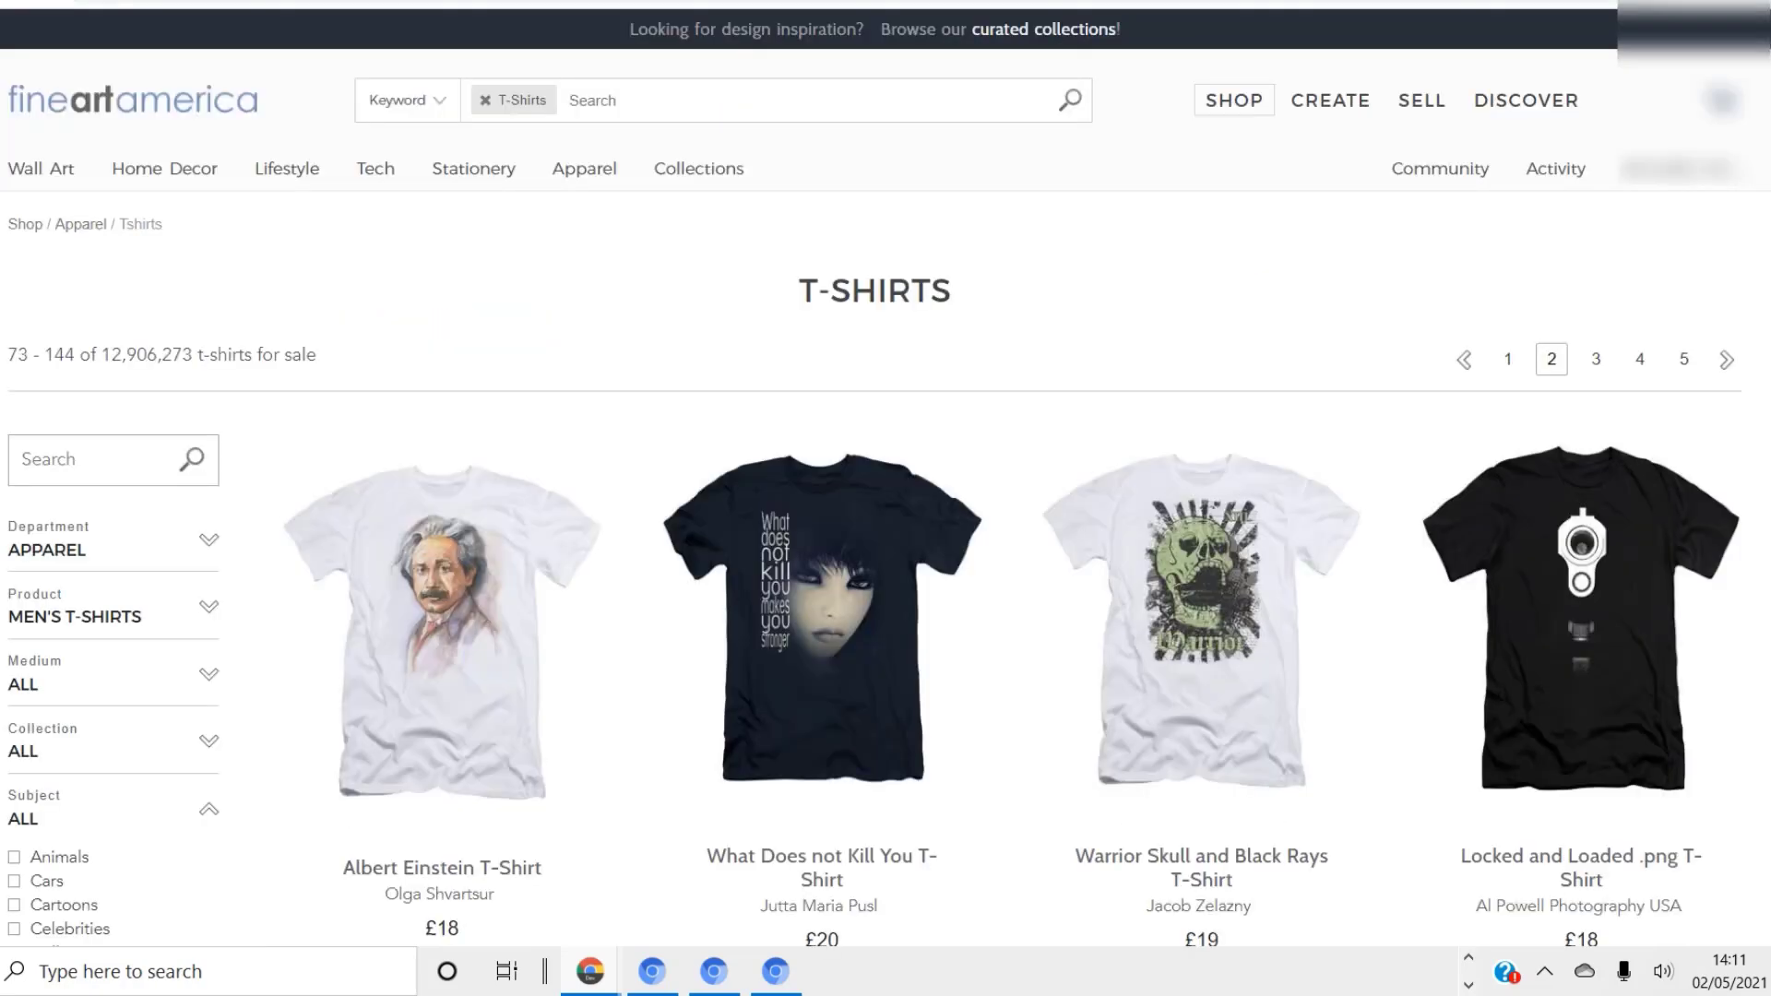
pyautogui.scroll(-15, 885, 498)
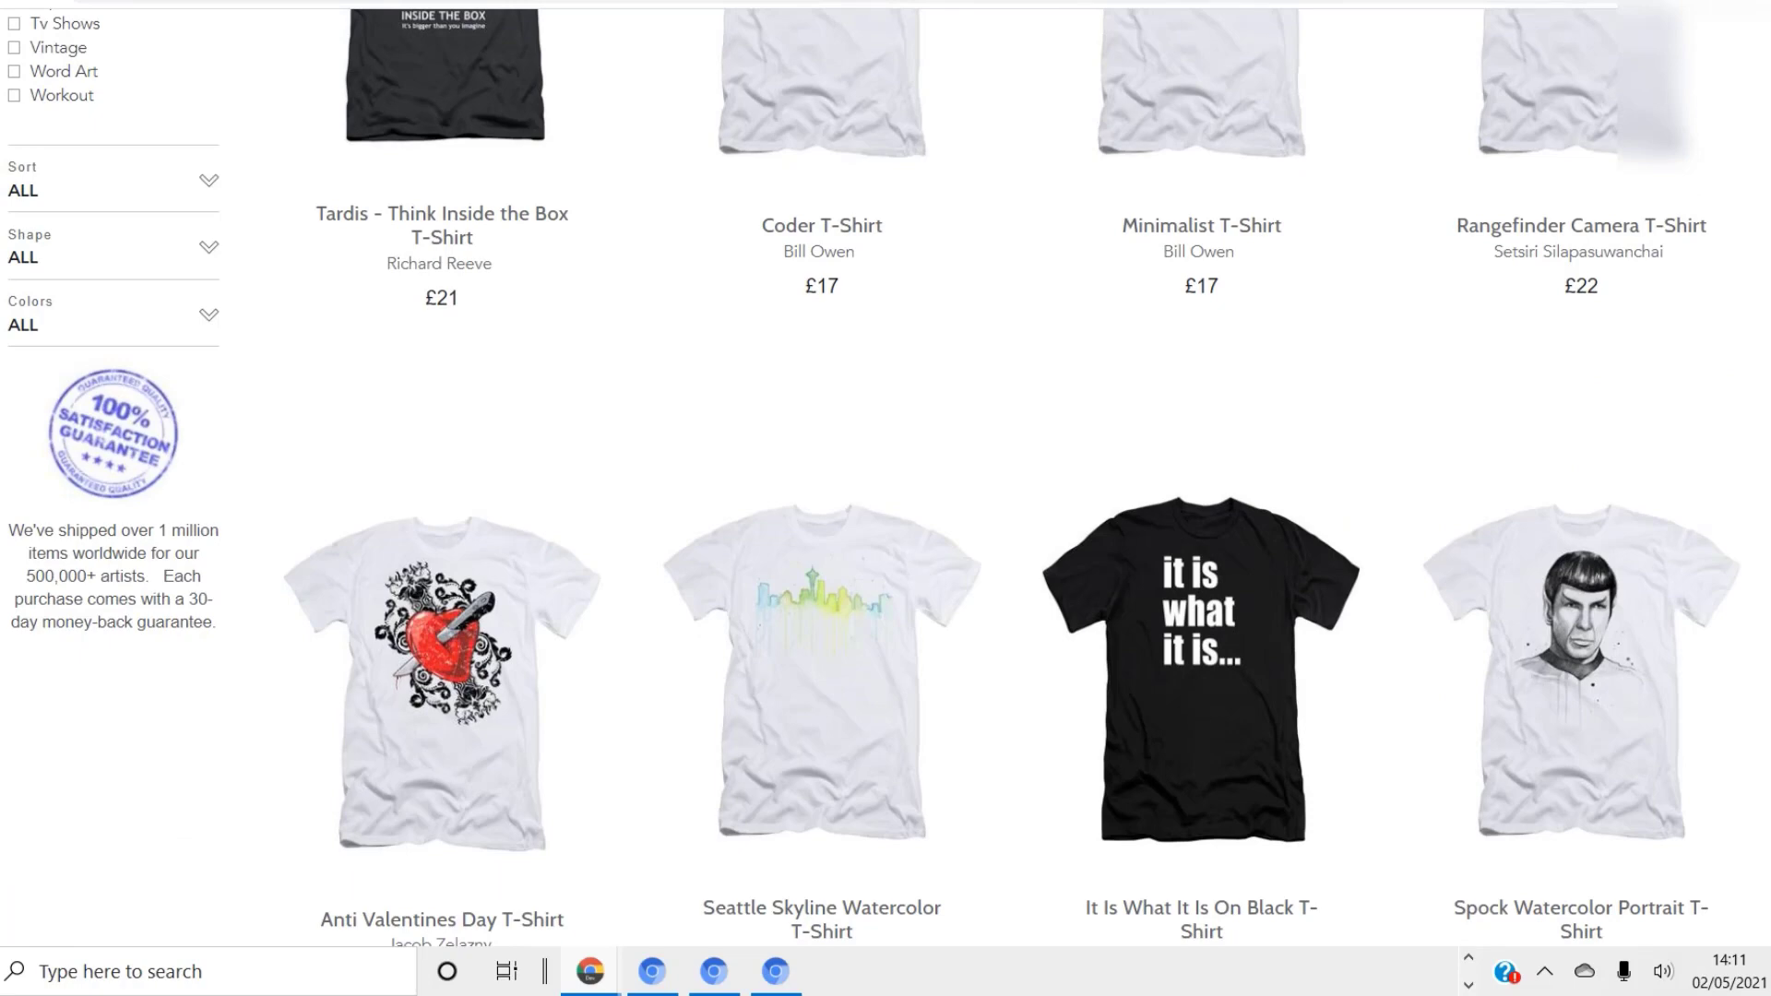
pyautogui.scroll(-6, 885, 498)
pyautogui.scroll(3, 885, 498)
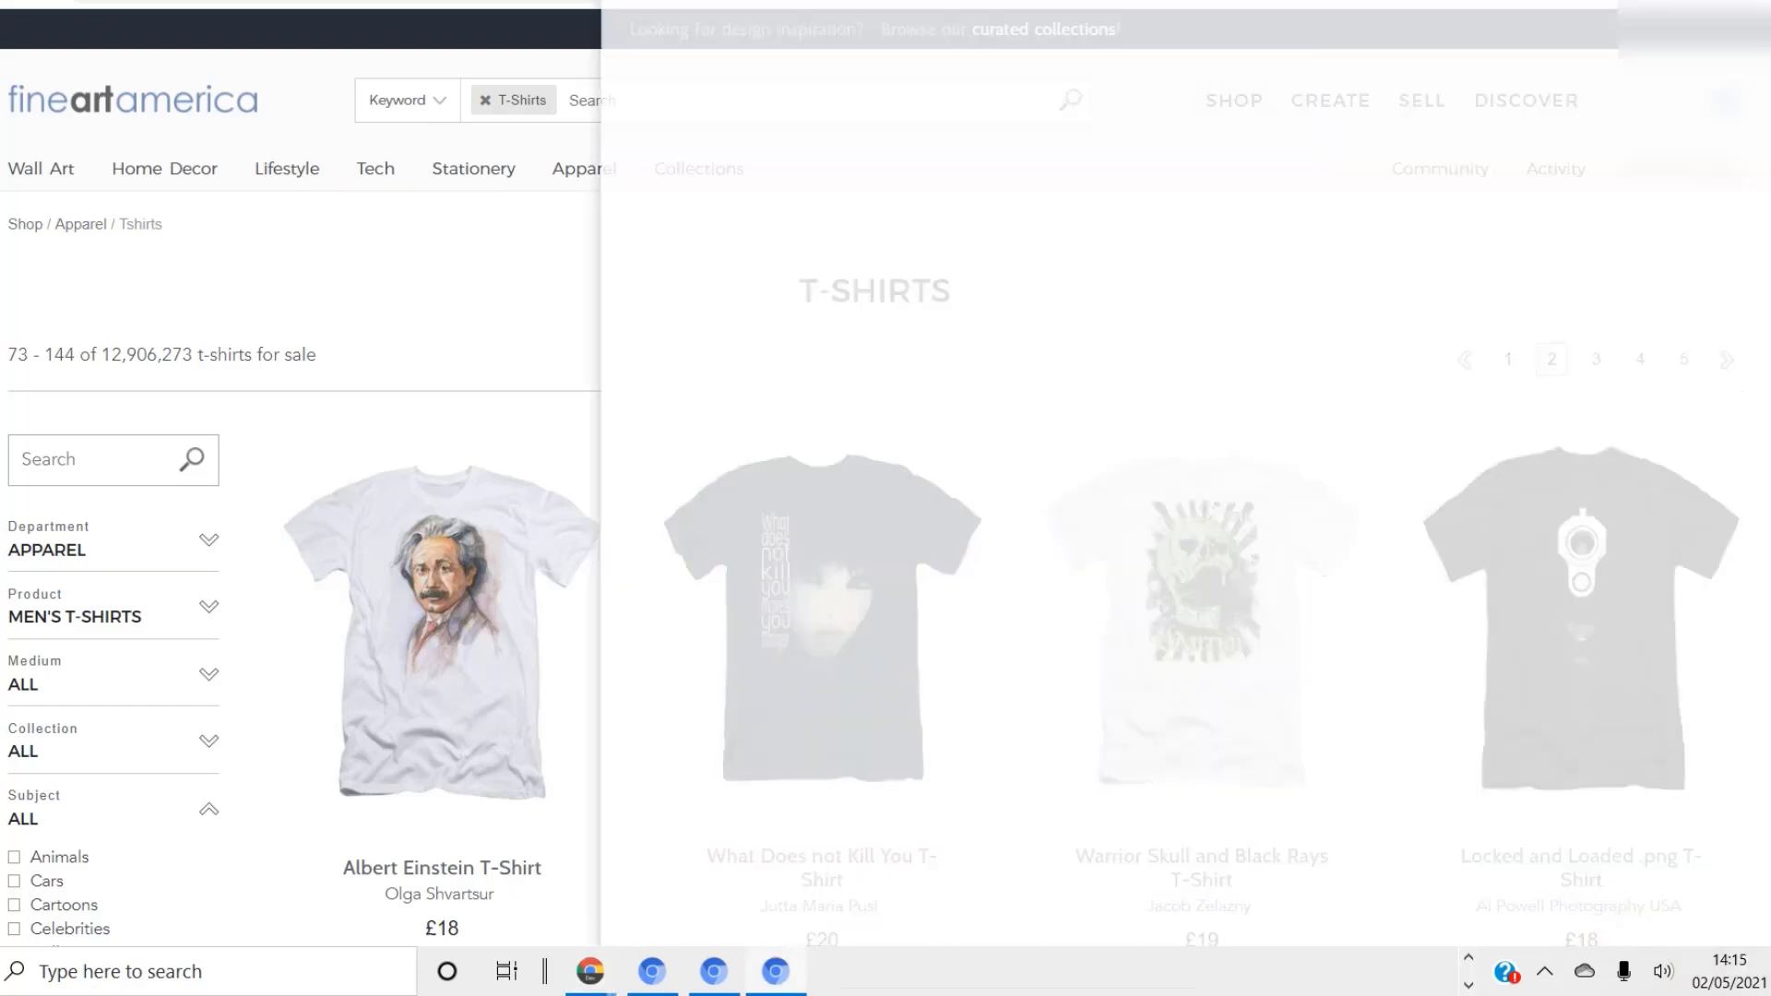
# From the artist profile's member features, upload the Retro Music Compact Cassette Vintage Signage Poster Vector 01.jpg file as a new image.
pyautogui.hotkey('alt', 'Tab')
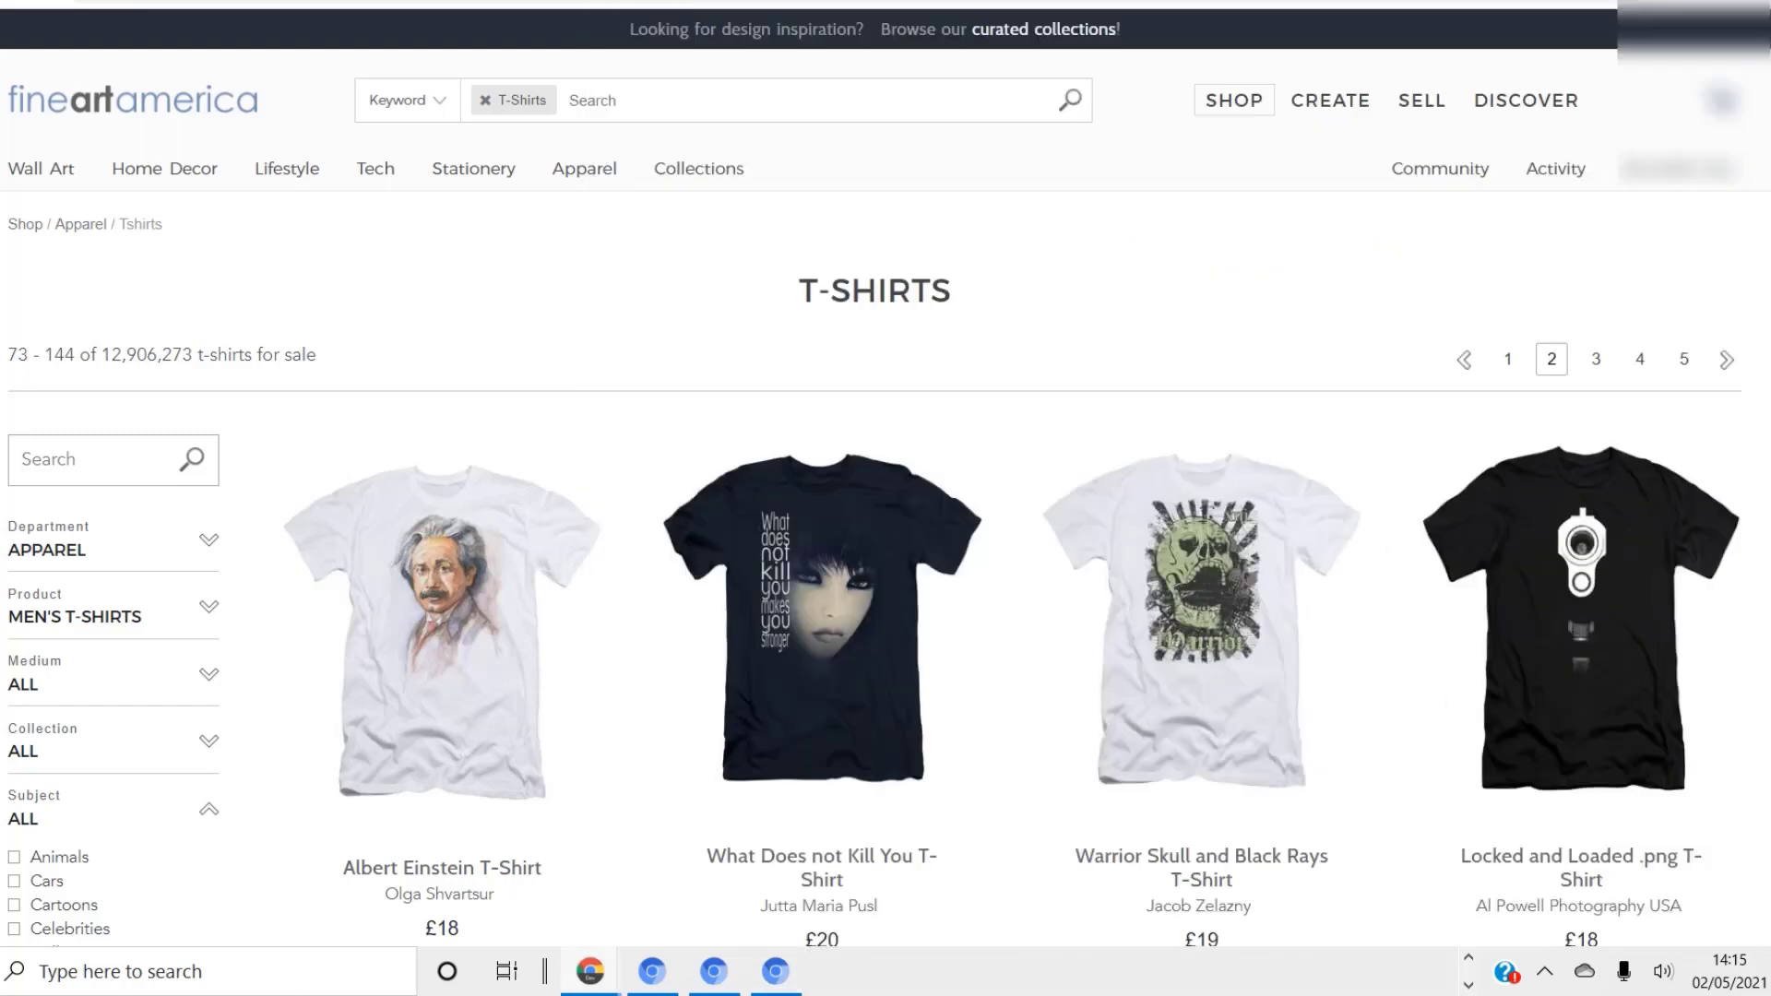
pyautogui.hotkey('ctrl', 'Tab')
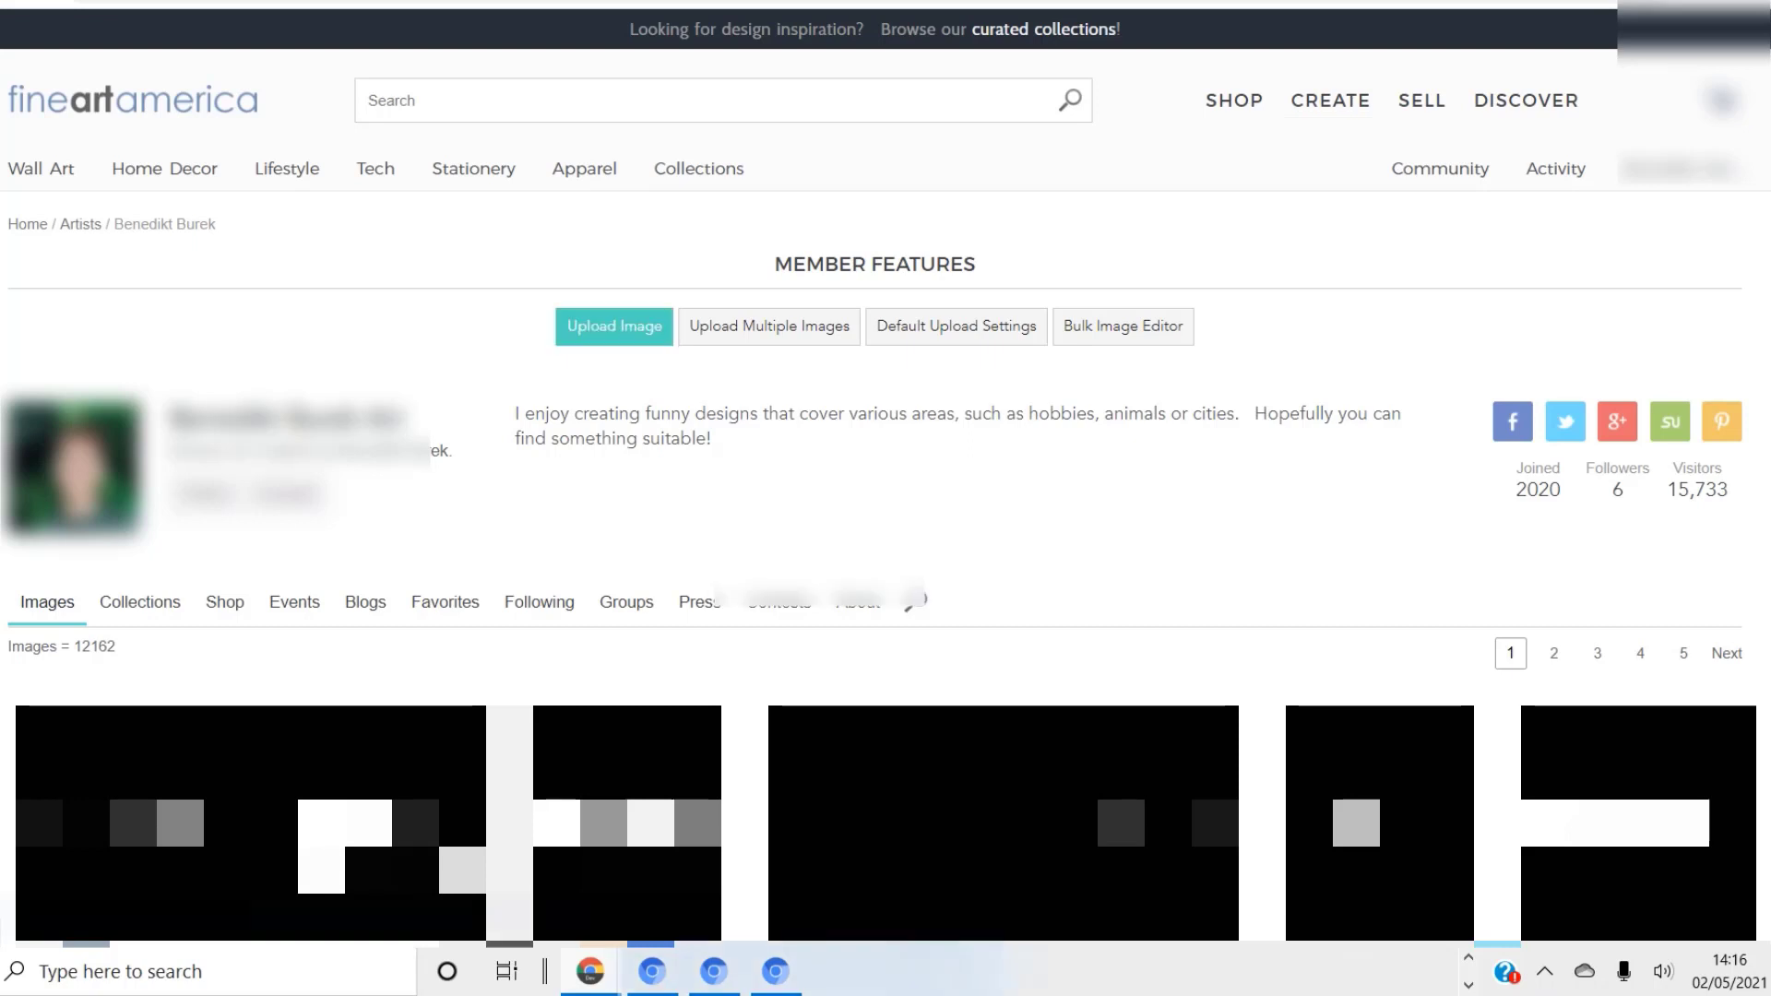
pyautogui.click(614, 326)
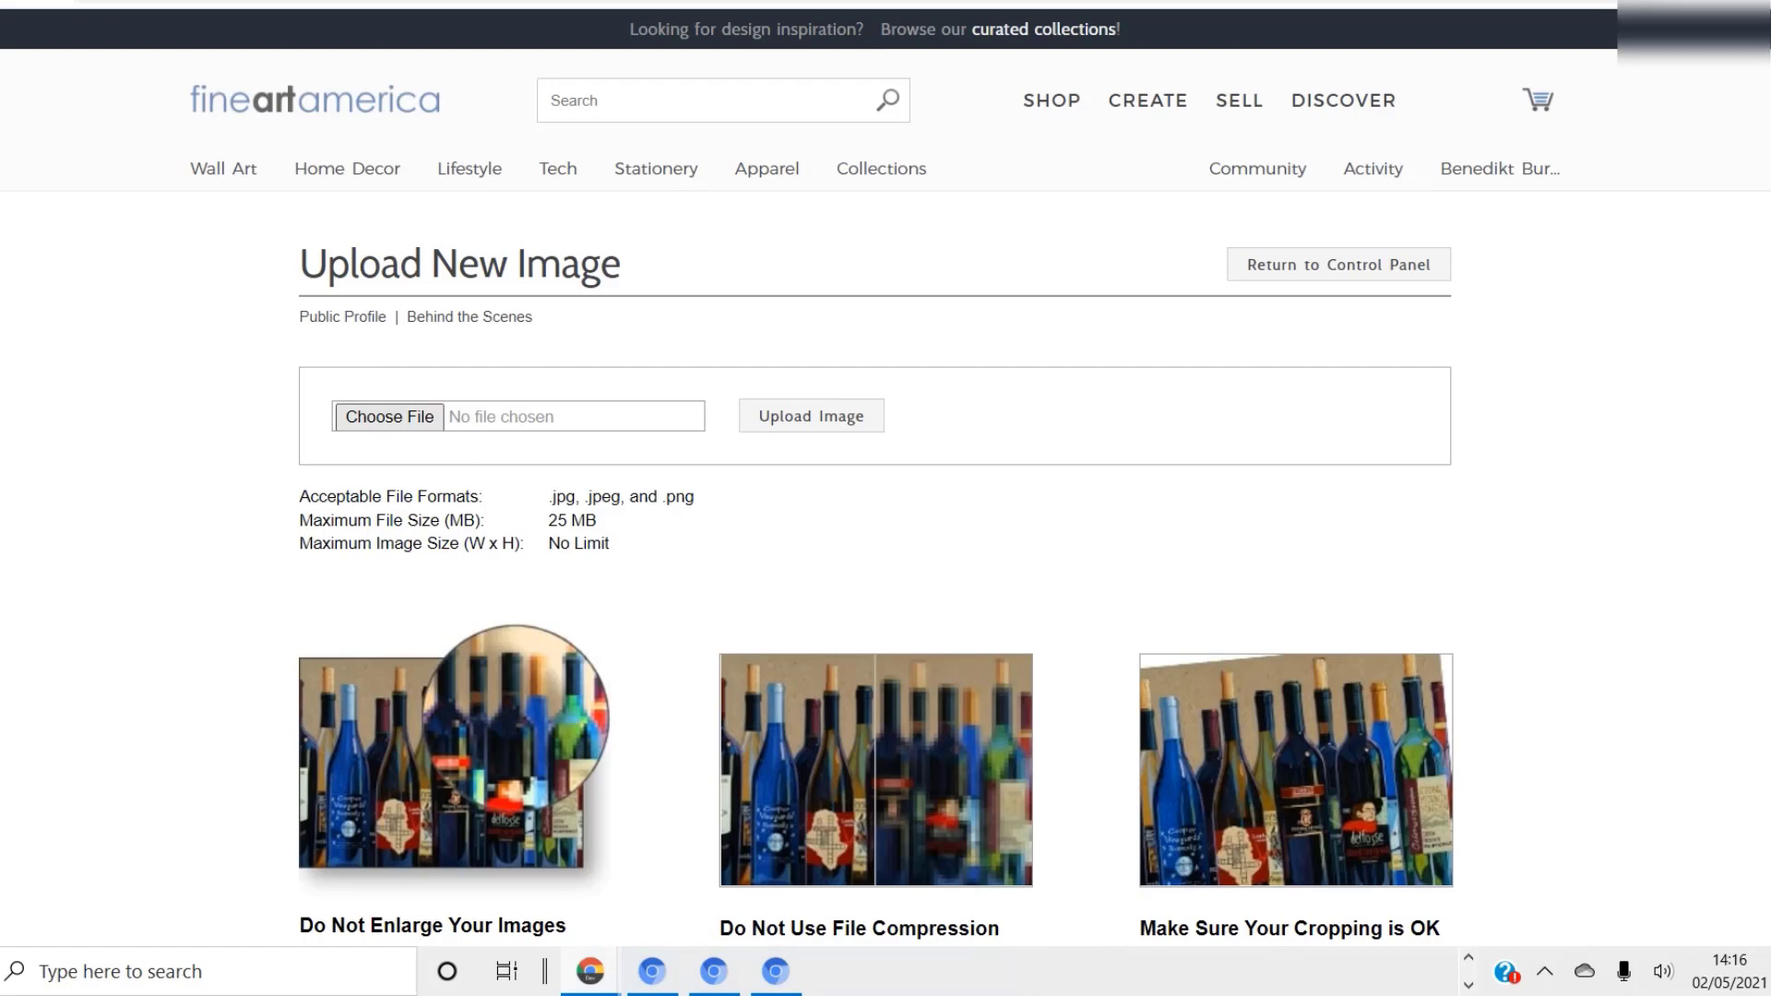
pyautogui.click(390, 417)
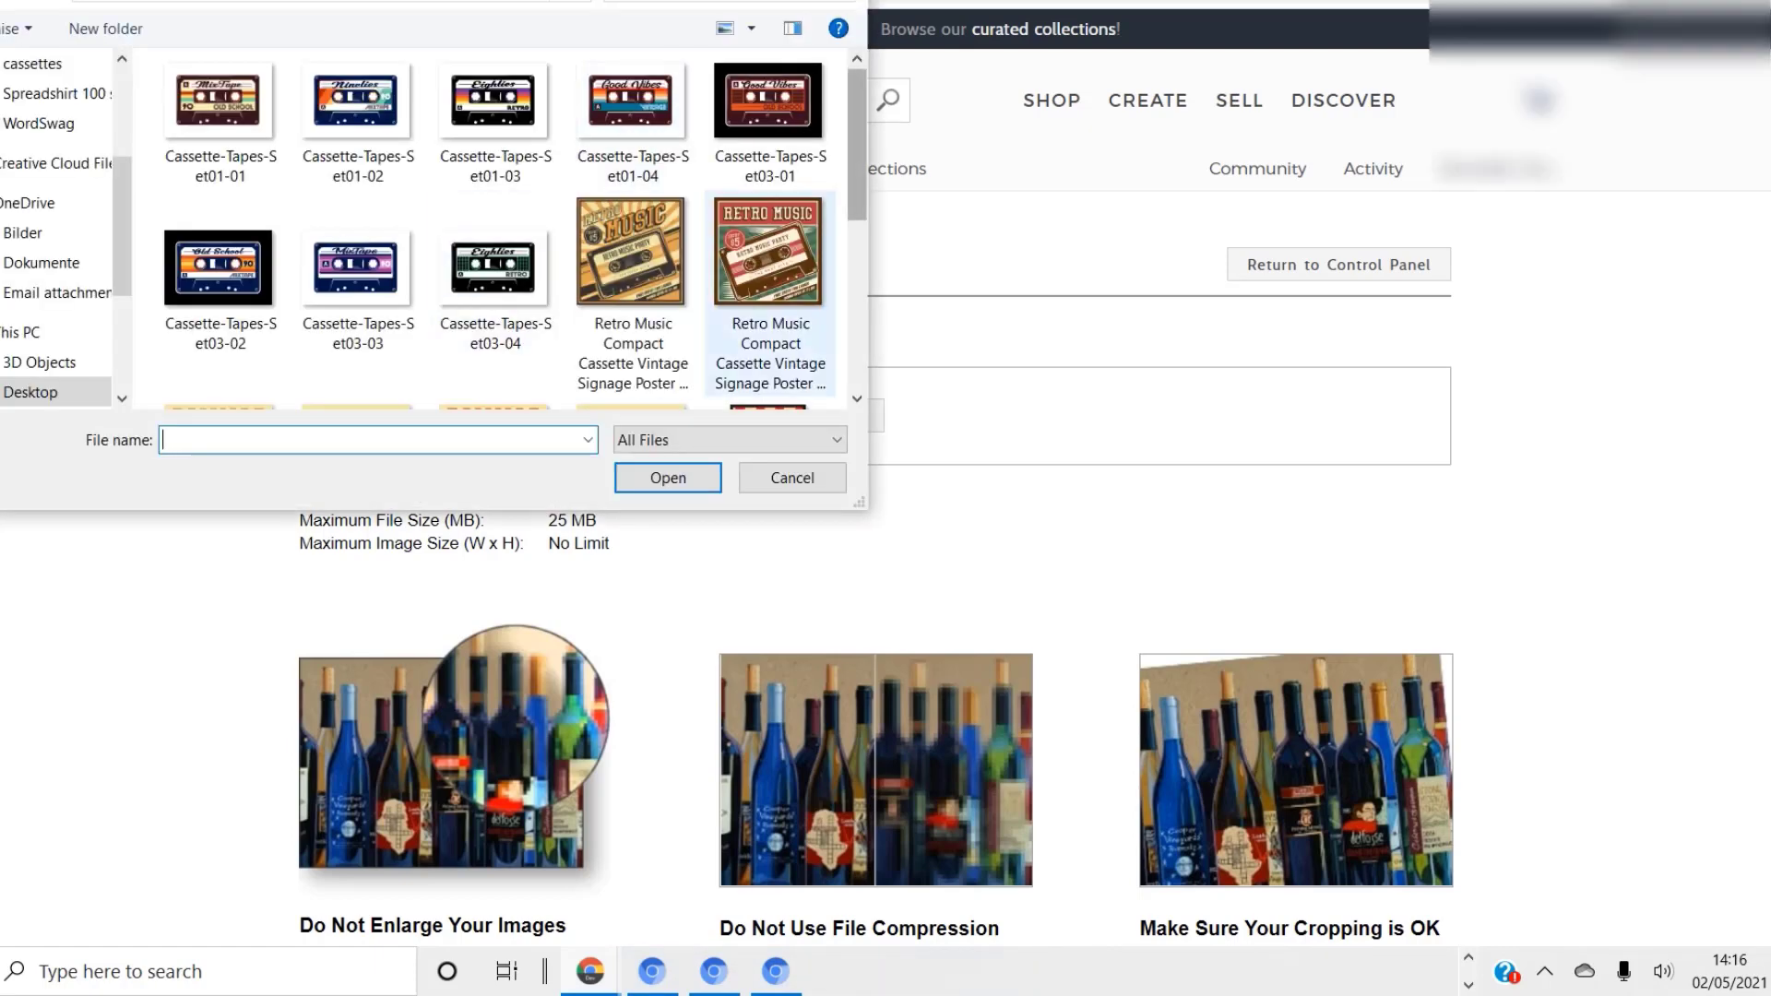
pyautogui.doubleClick(631, 294)
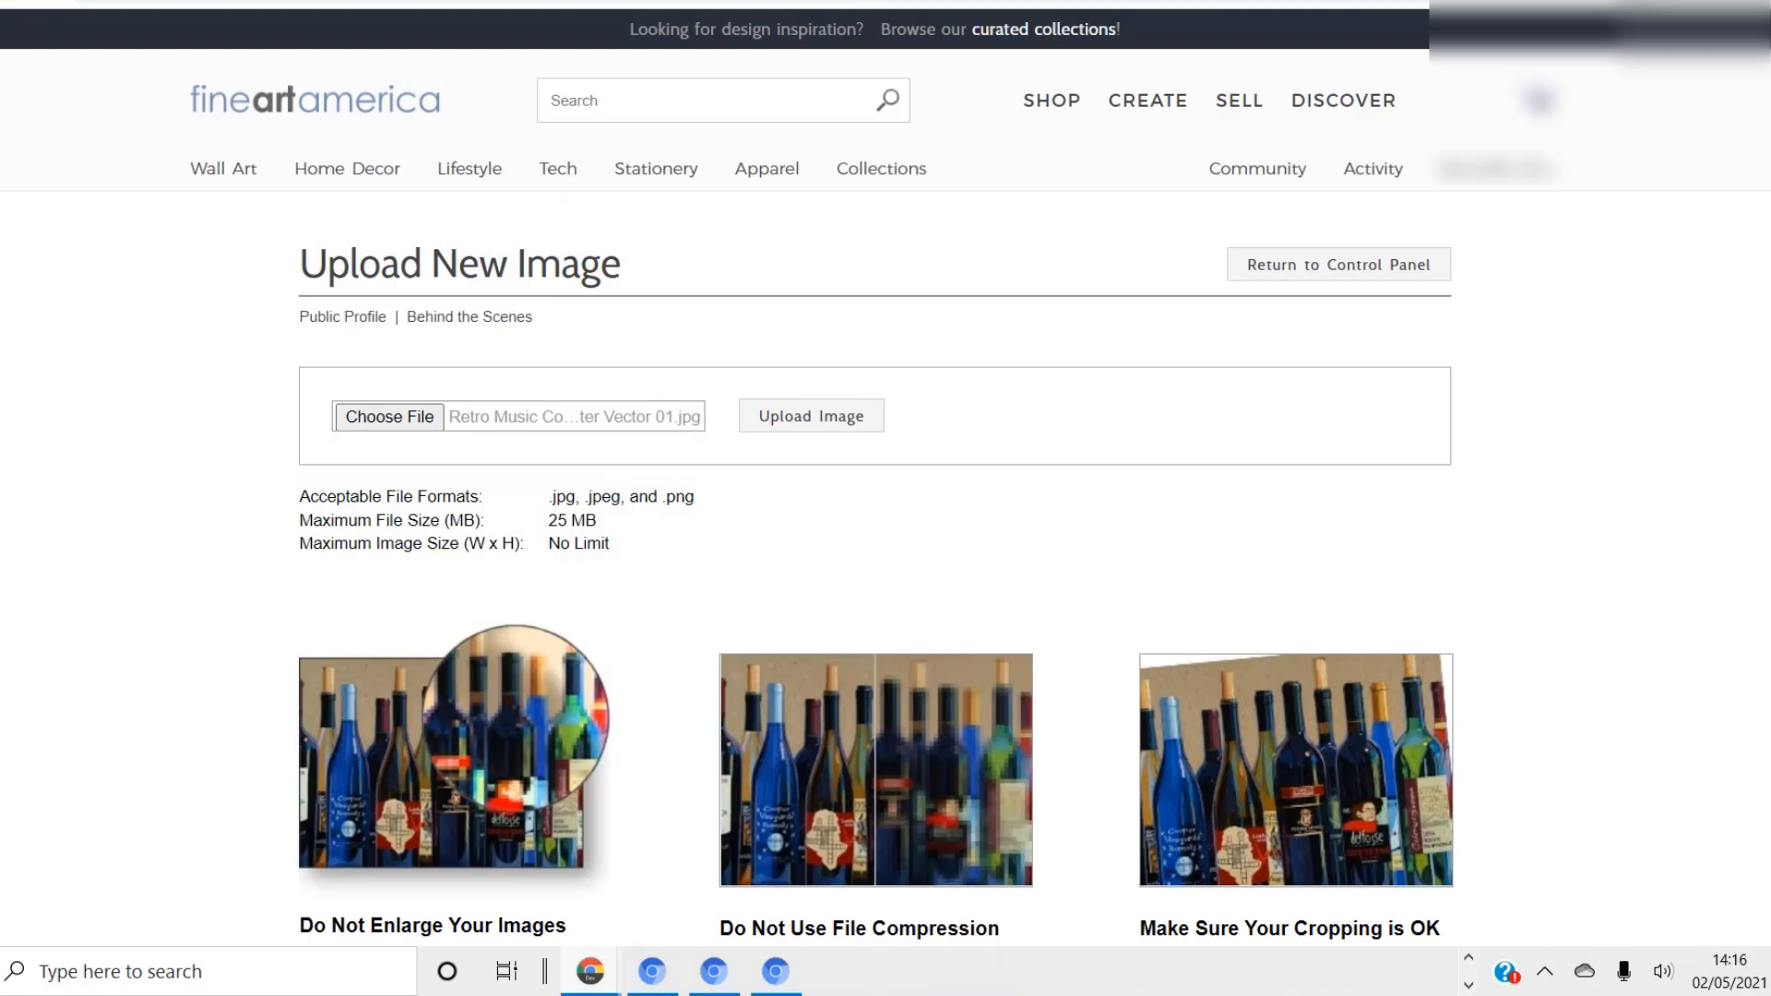
pyautogui.scroll(-2, 876, 553)
pyautogui.scroll(2, 876, 553)
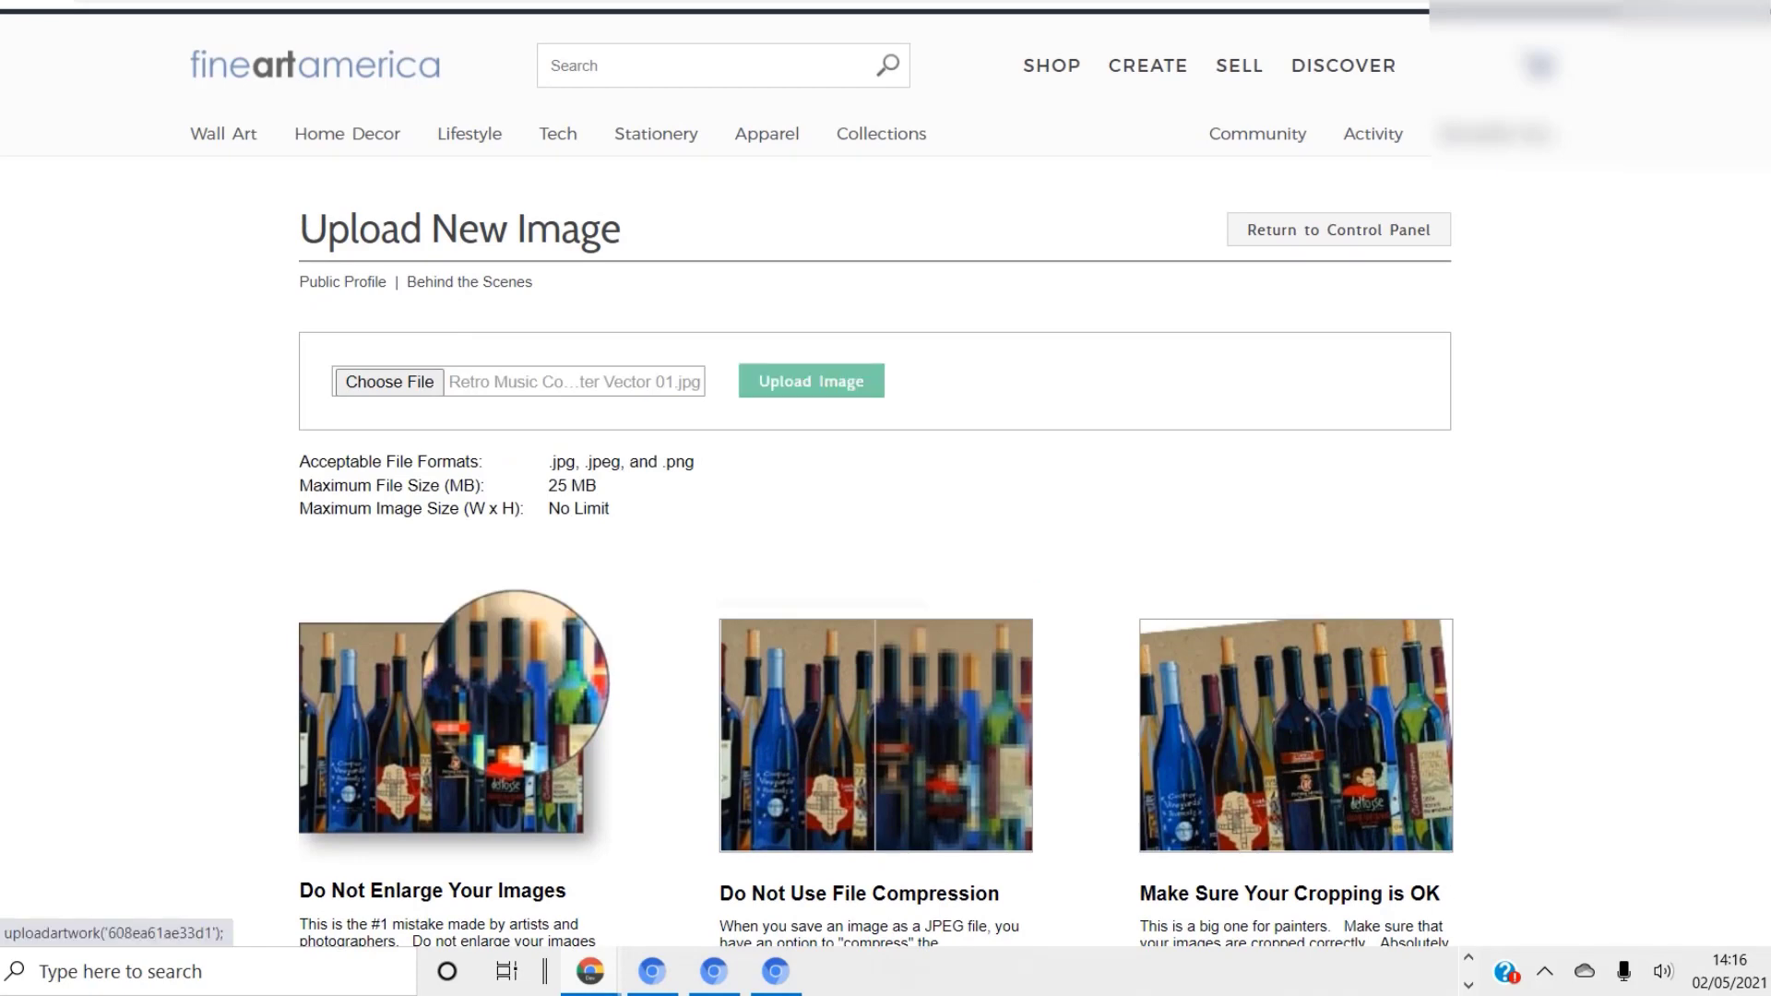
pyautogui.click(811, 381)
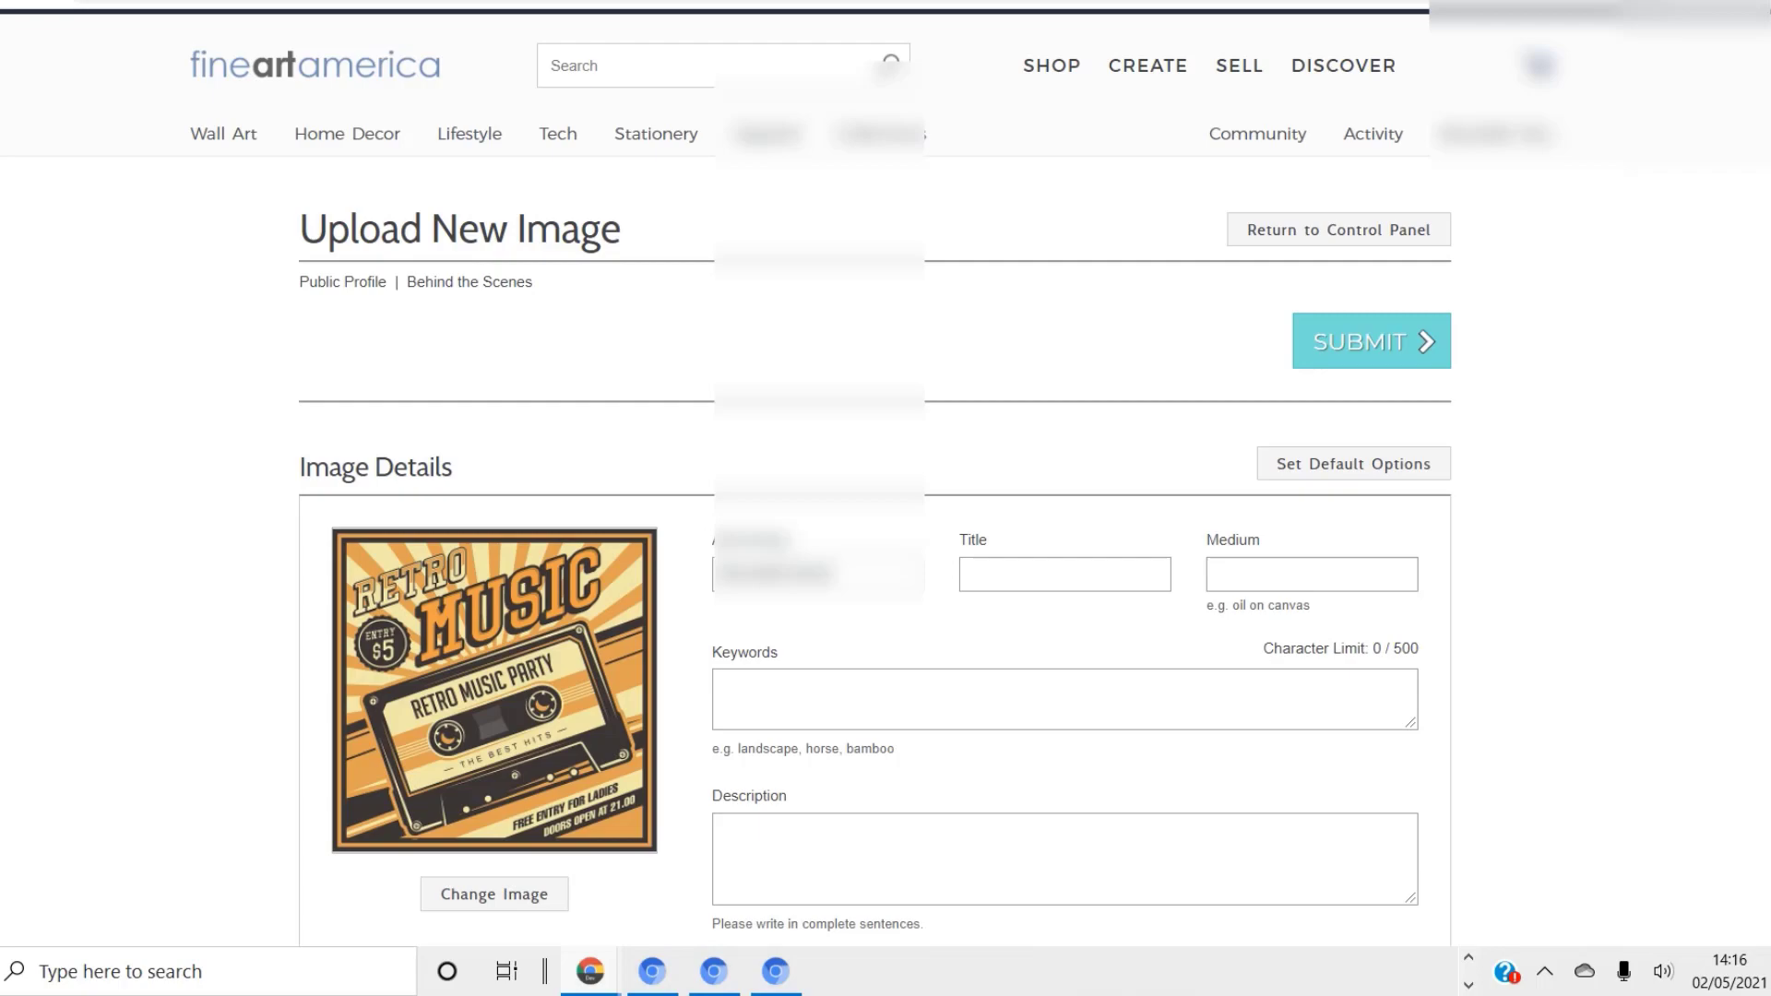
# Set the medium of the uploaded image to "Wall Art" in its image details.
pyautogui.scroll(-6, 875, 516)
pyautogui.scroll(3, 874, 517)
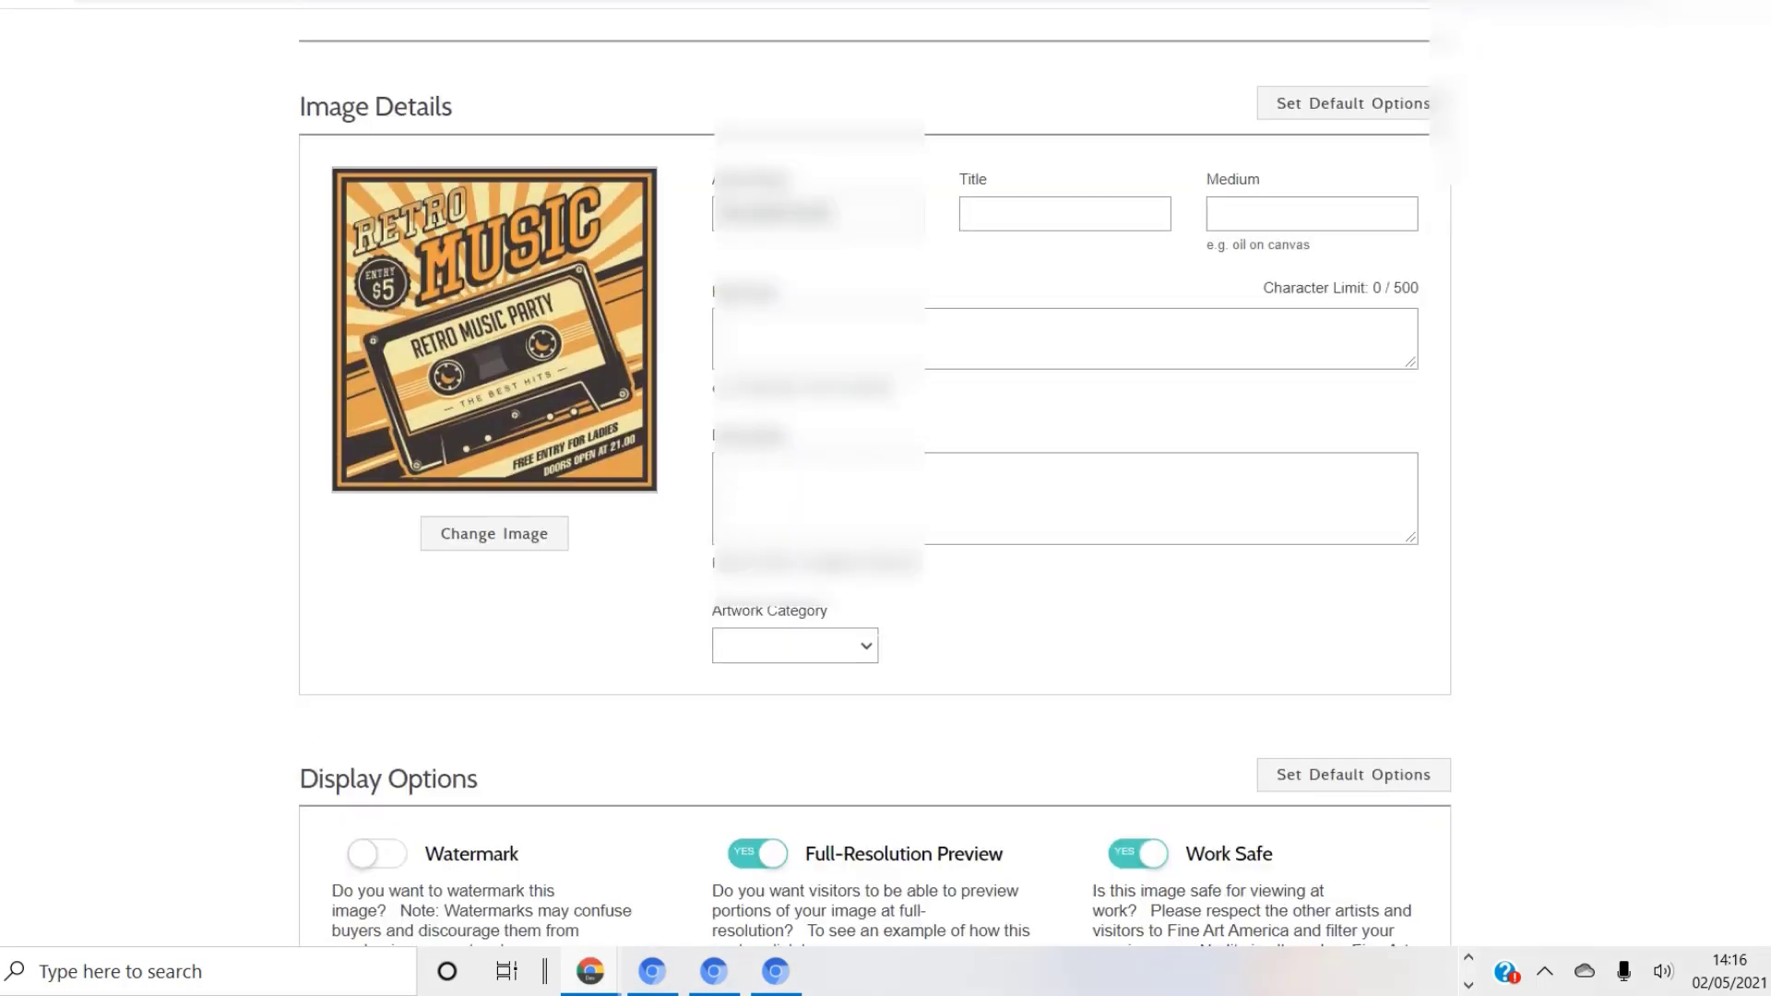
pyautogui.scroll(-1, 874, 516)
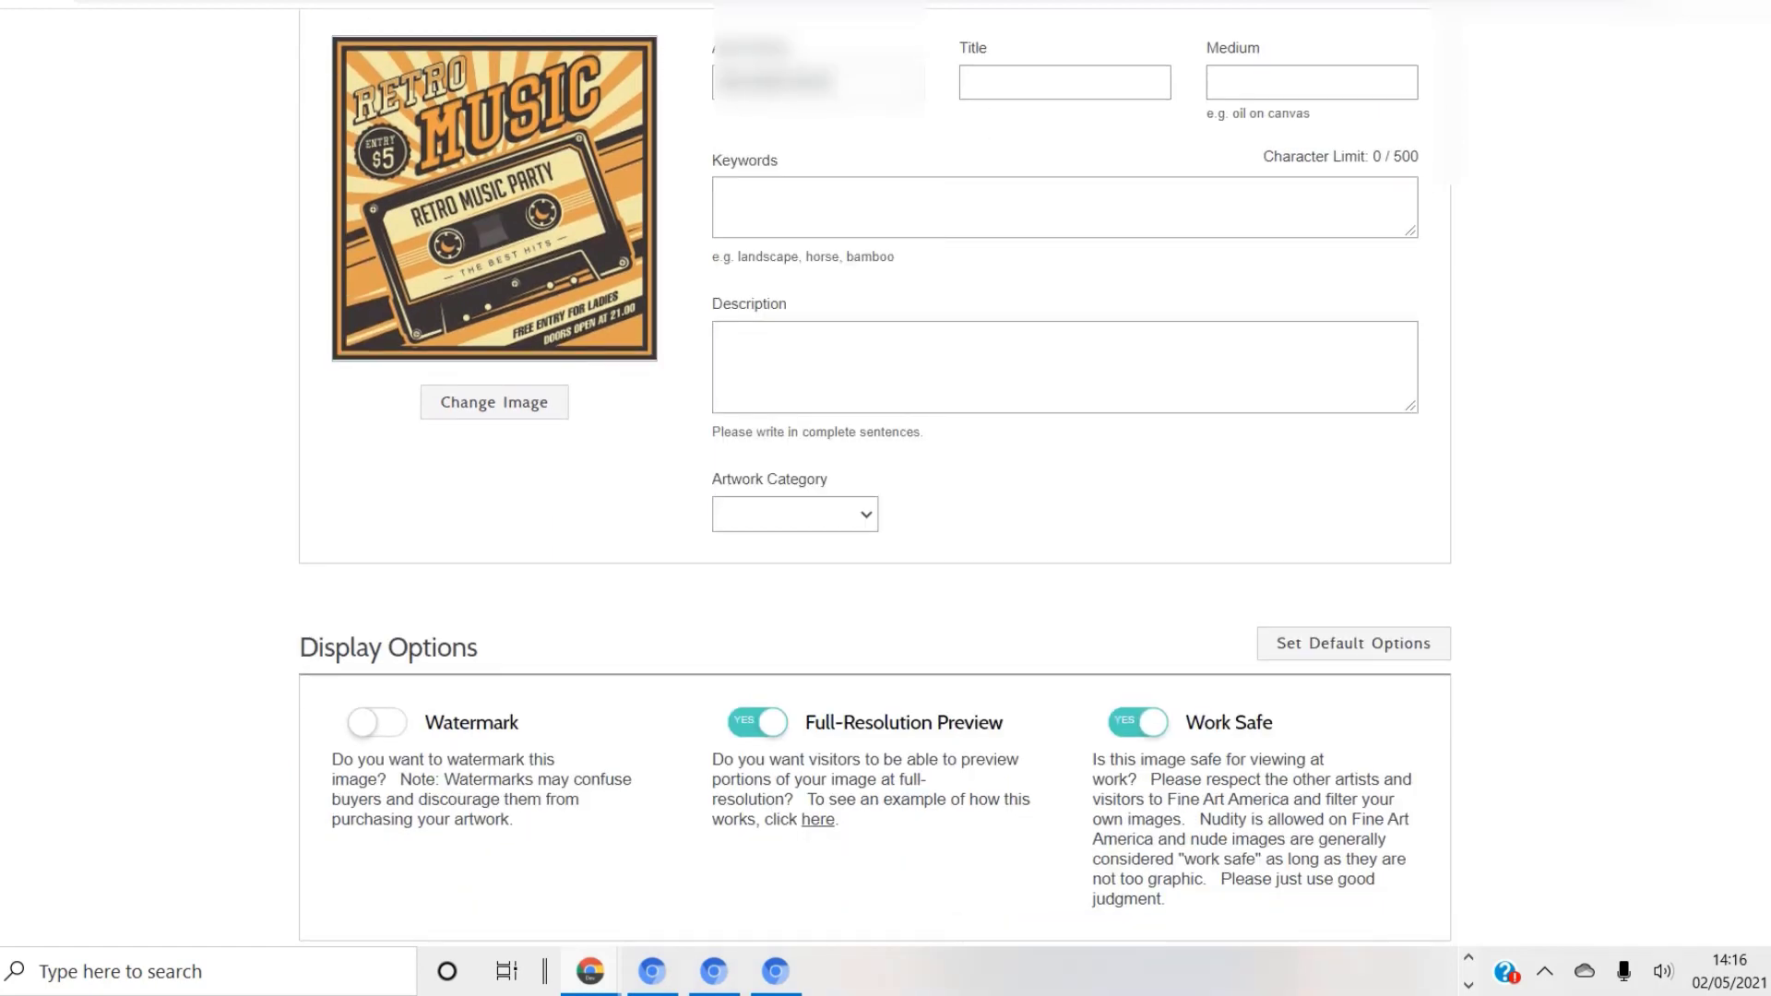
pyautogui.click(1312, 83)
pyautogui.click(1185, 517)
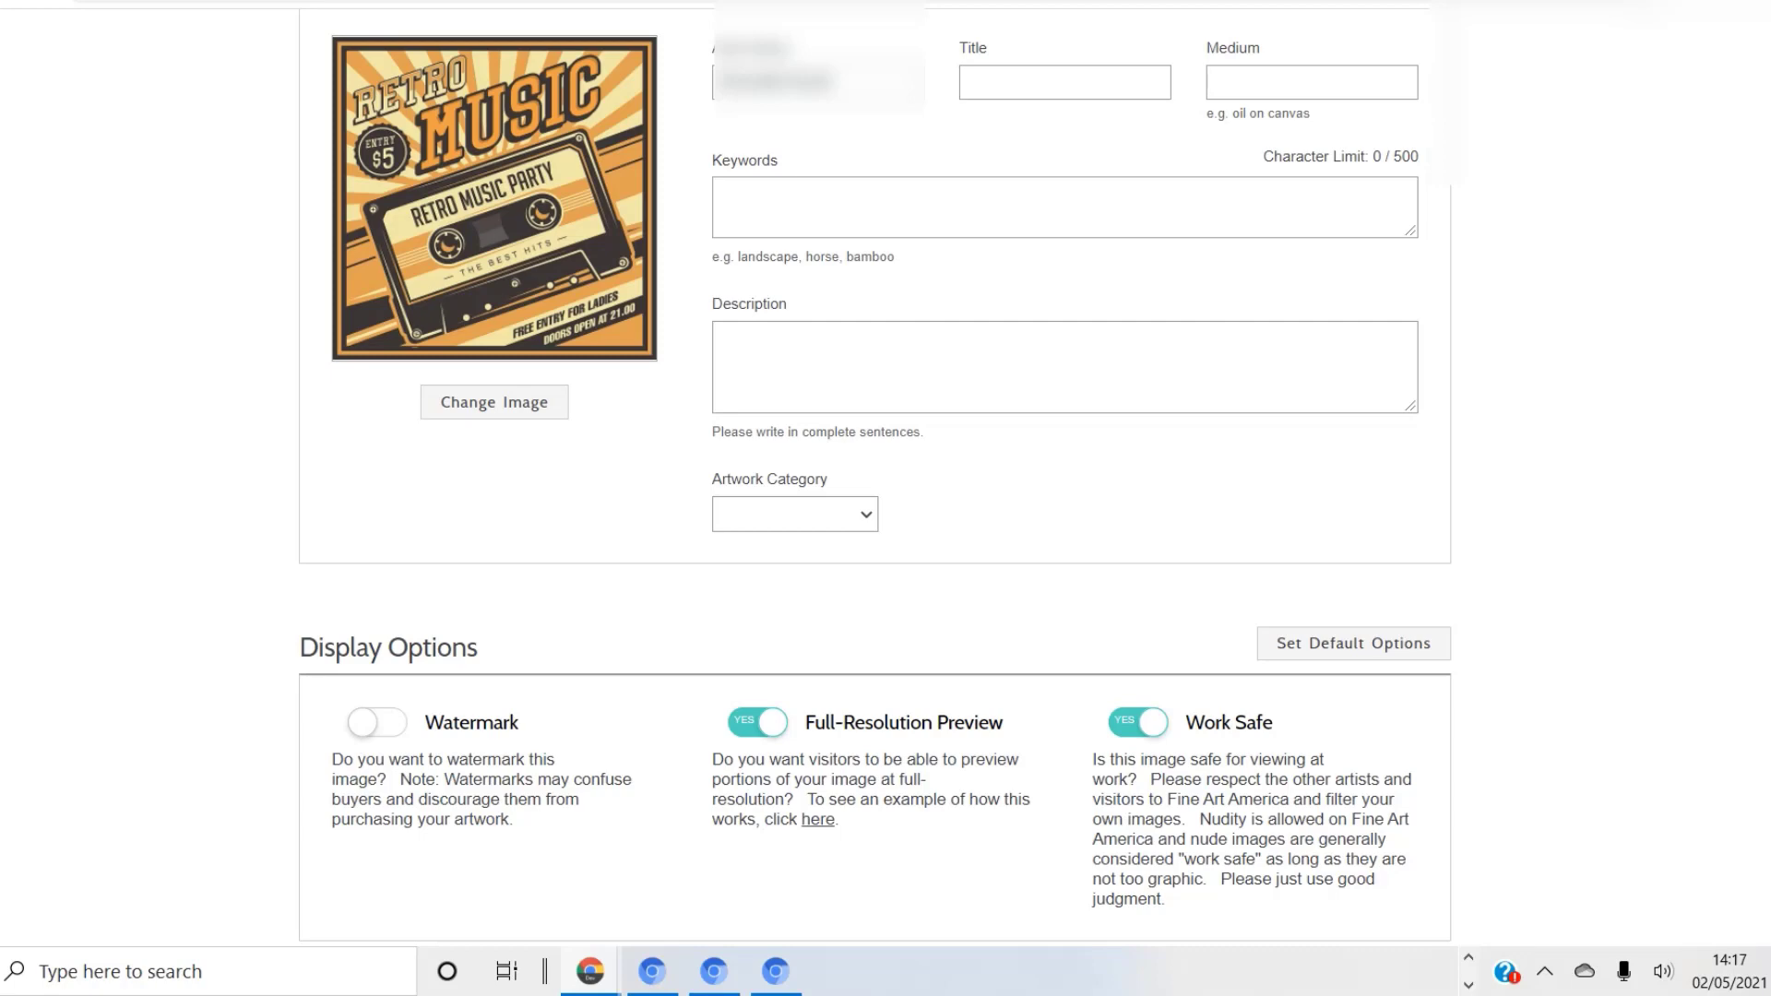
pyautogui.click(1311, 83)
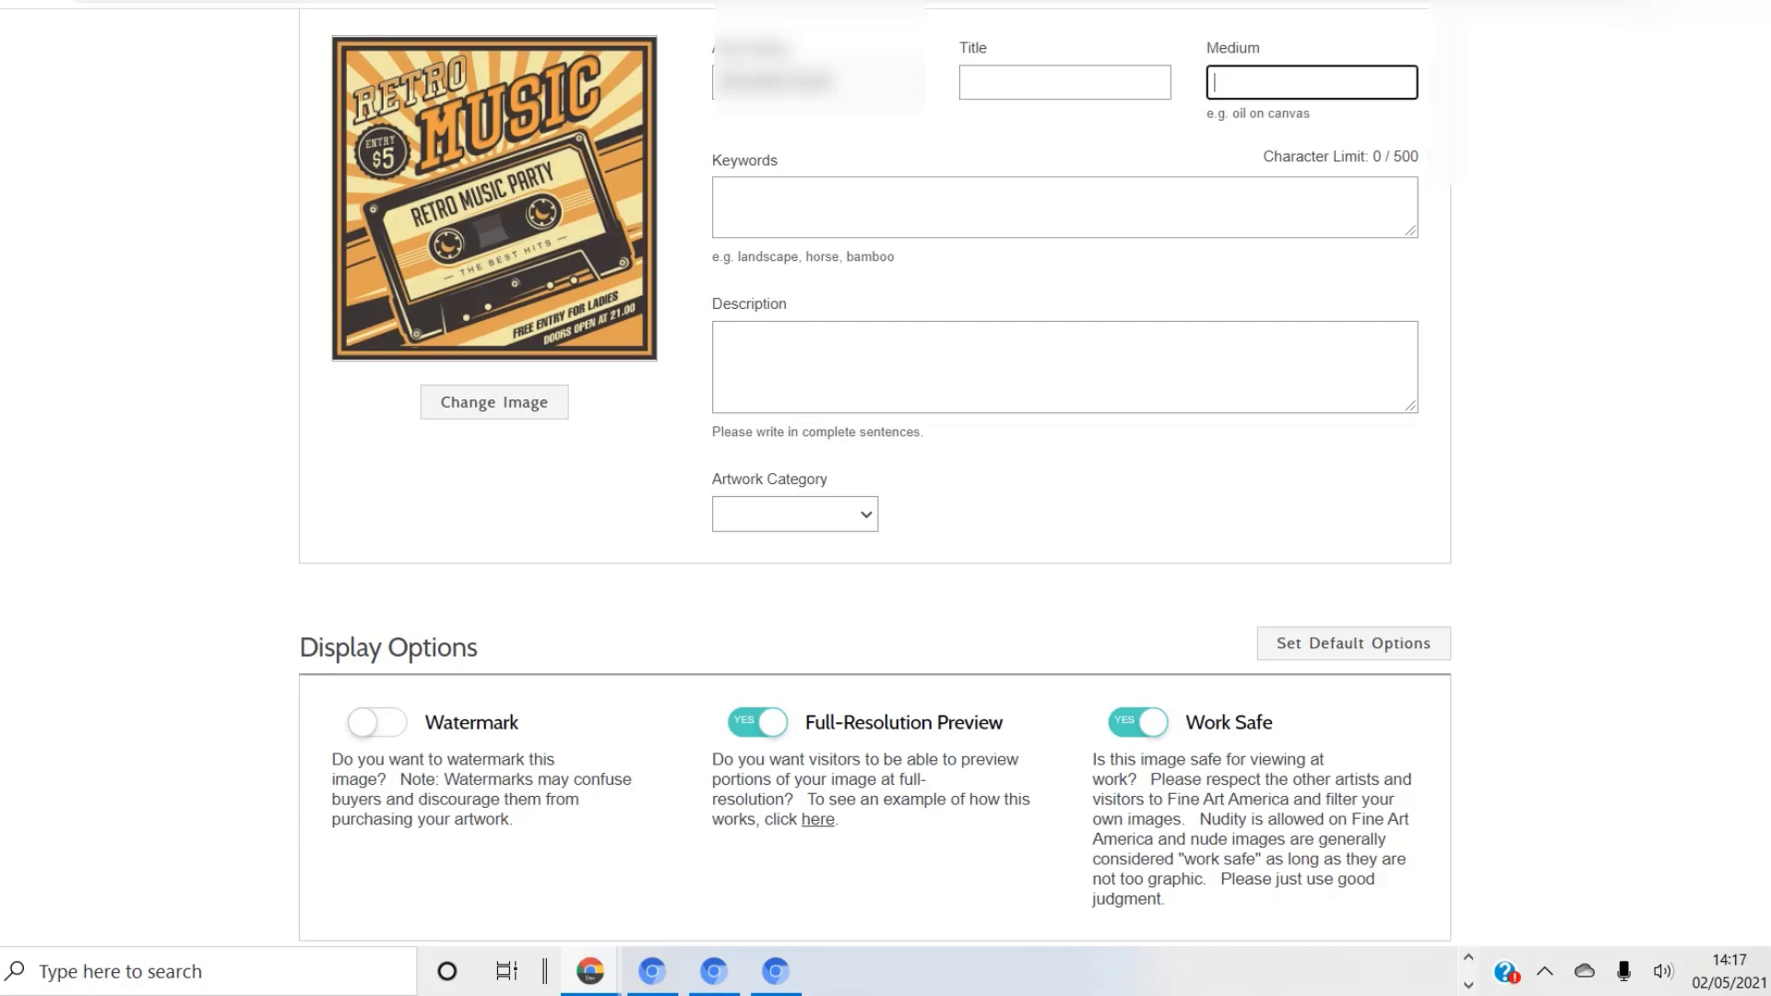
pyautogui.write('Wall Art')
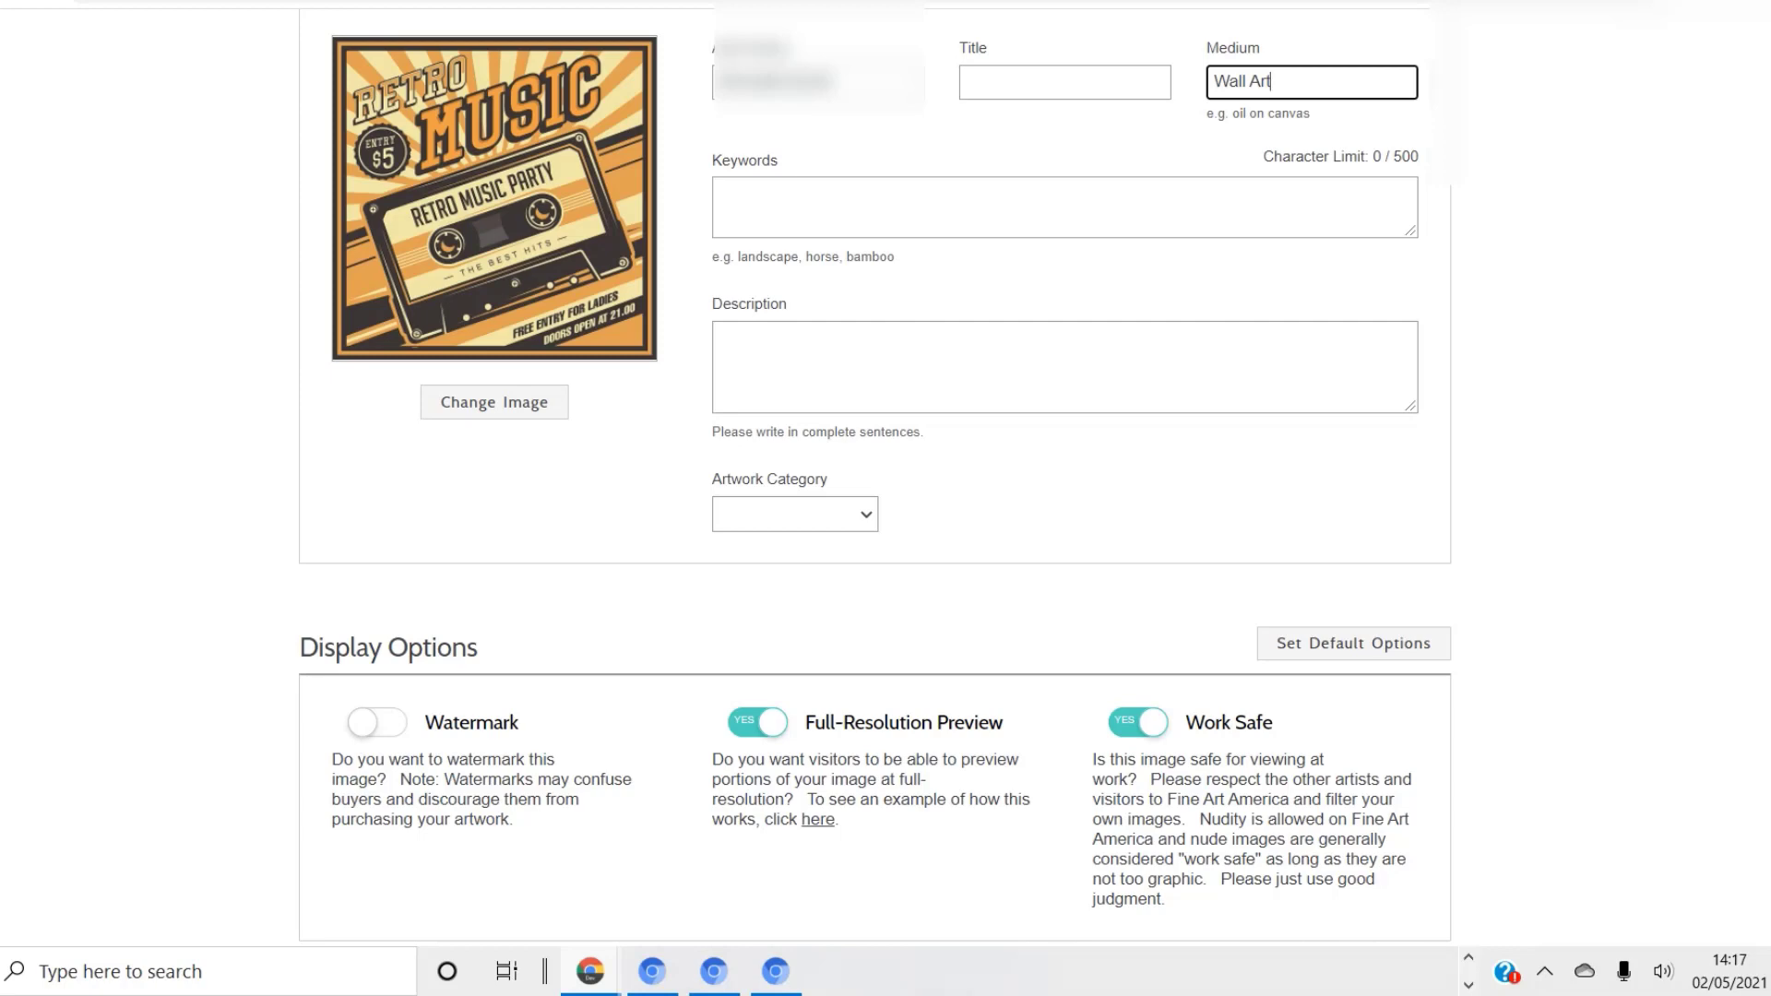
# Enter the image keywords "retro music, 80s music,eighties,80s lover,musician,music cassette,vintage,retro,poster,retro poster".
pyautogui.click(721, 195)
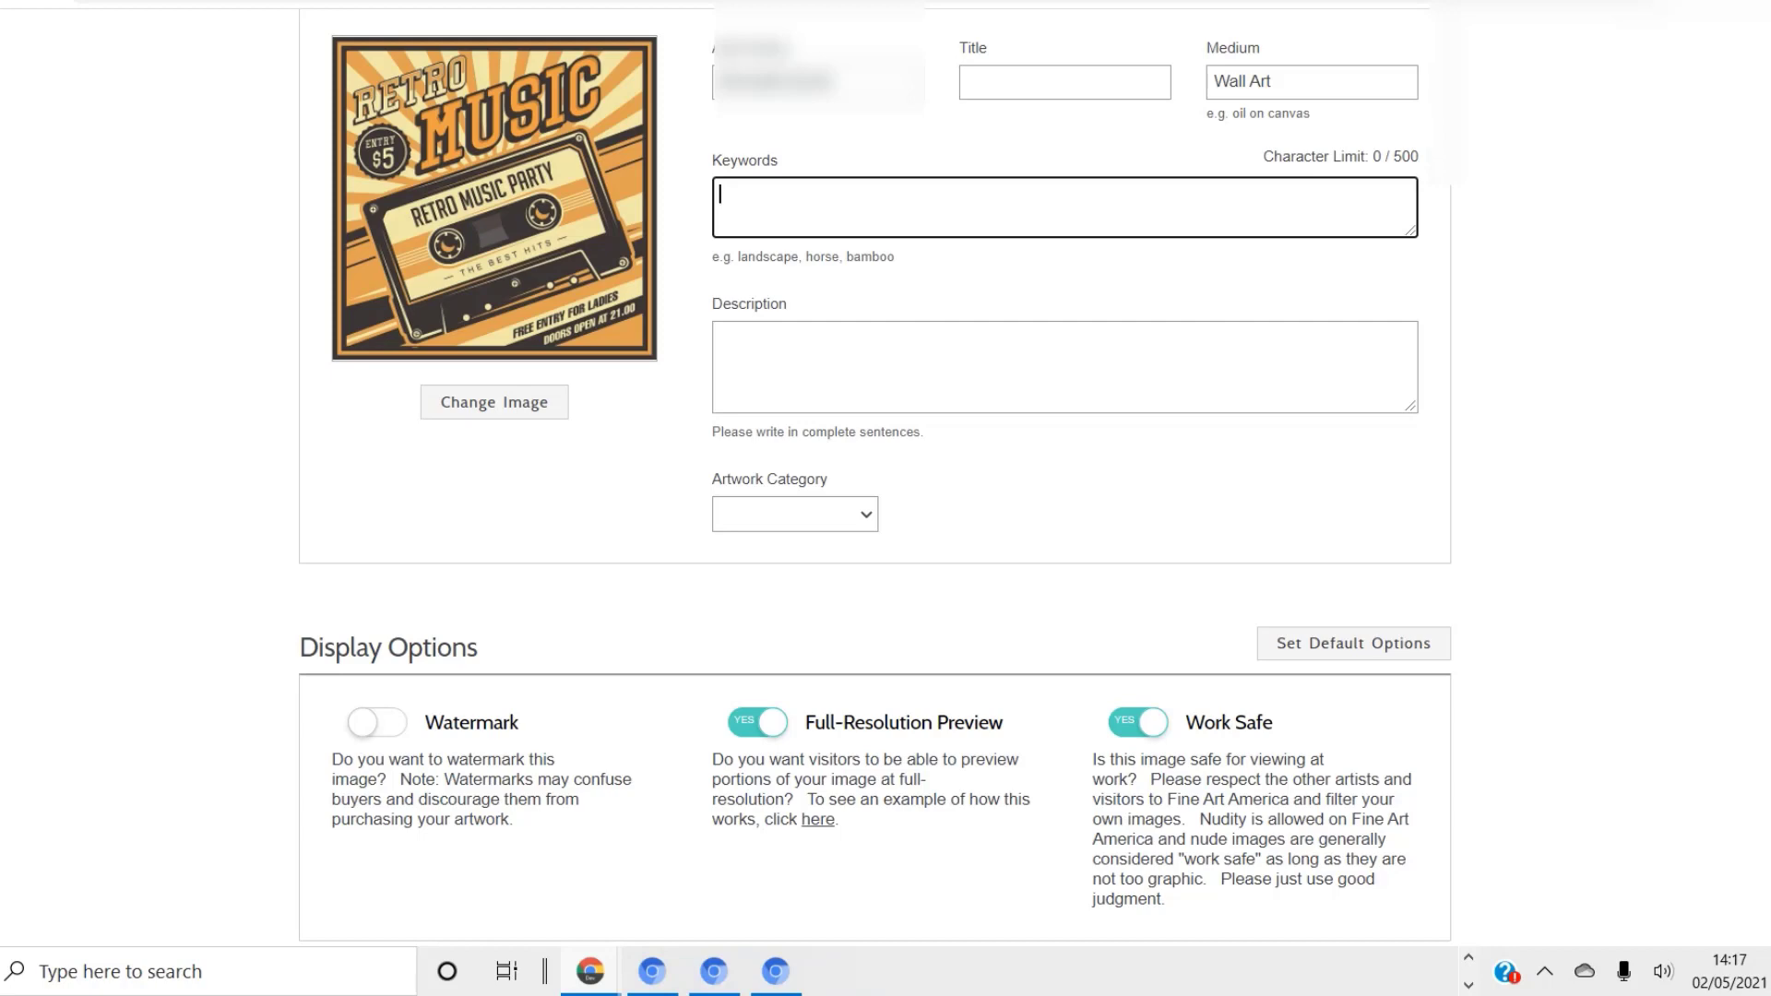
pyautogui.write('retro music, 8')
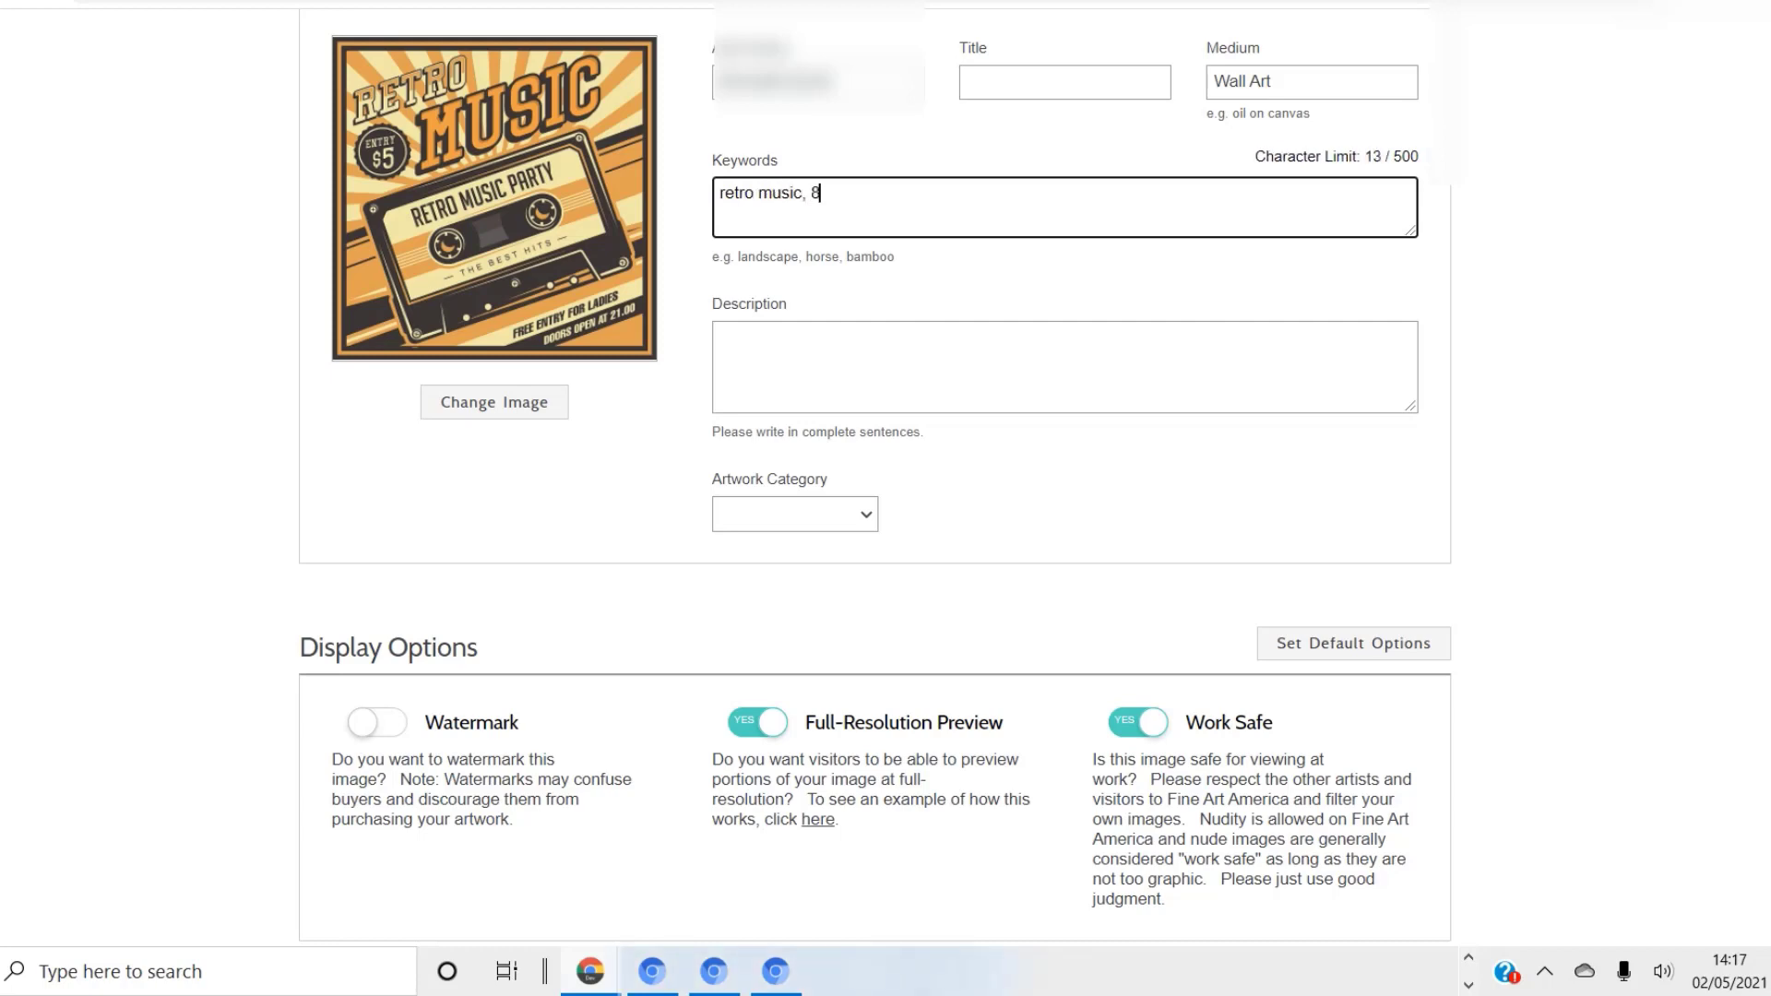
pyautogui.write('0s music,eighties,80')
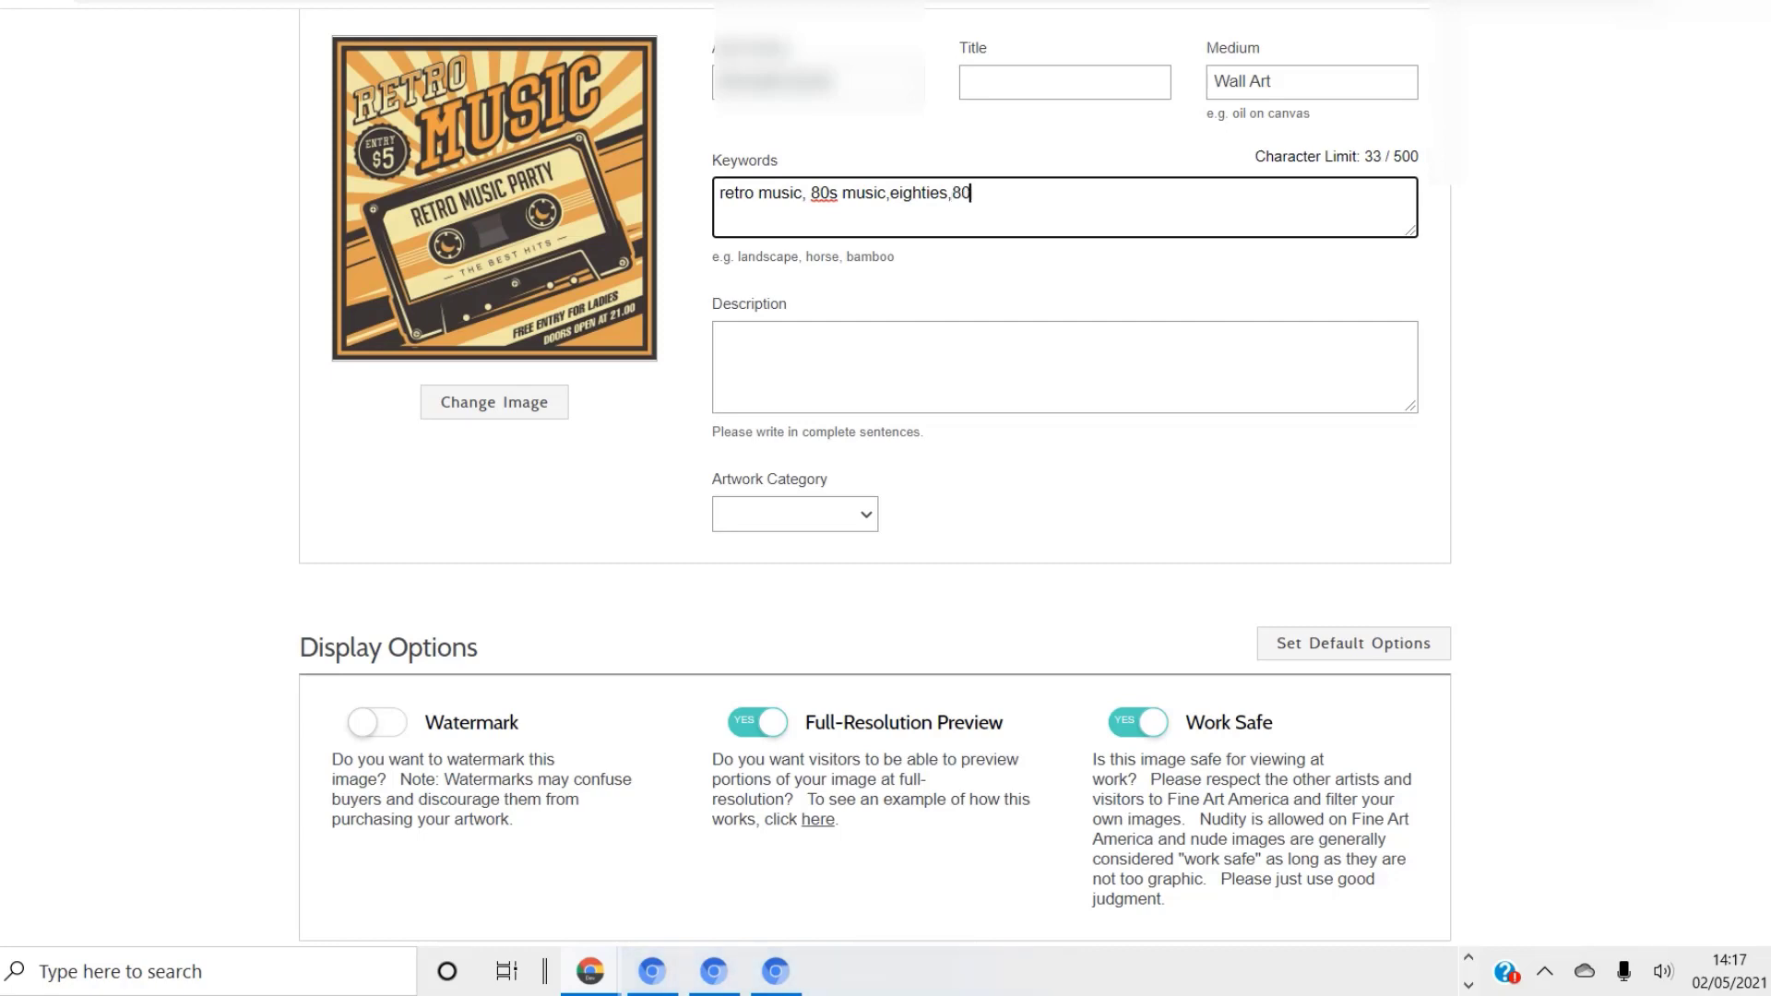
pyautogui.write('s lover,musician,music cas')
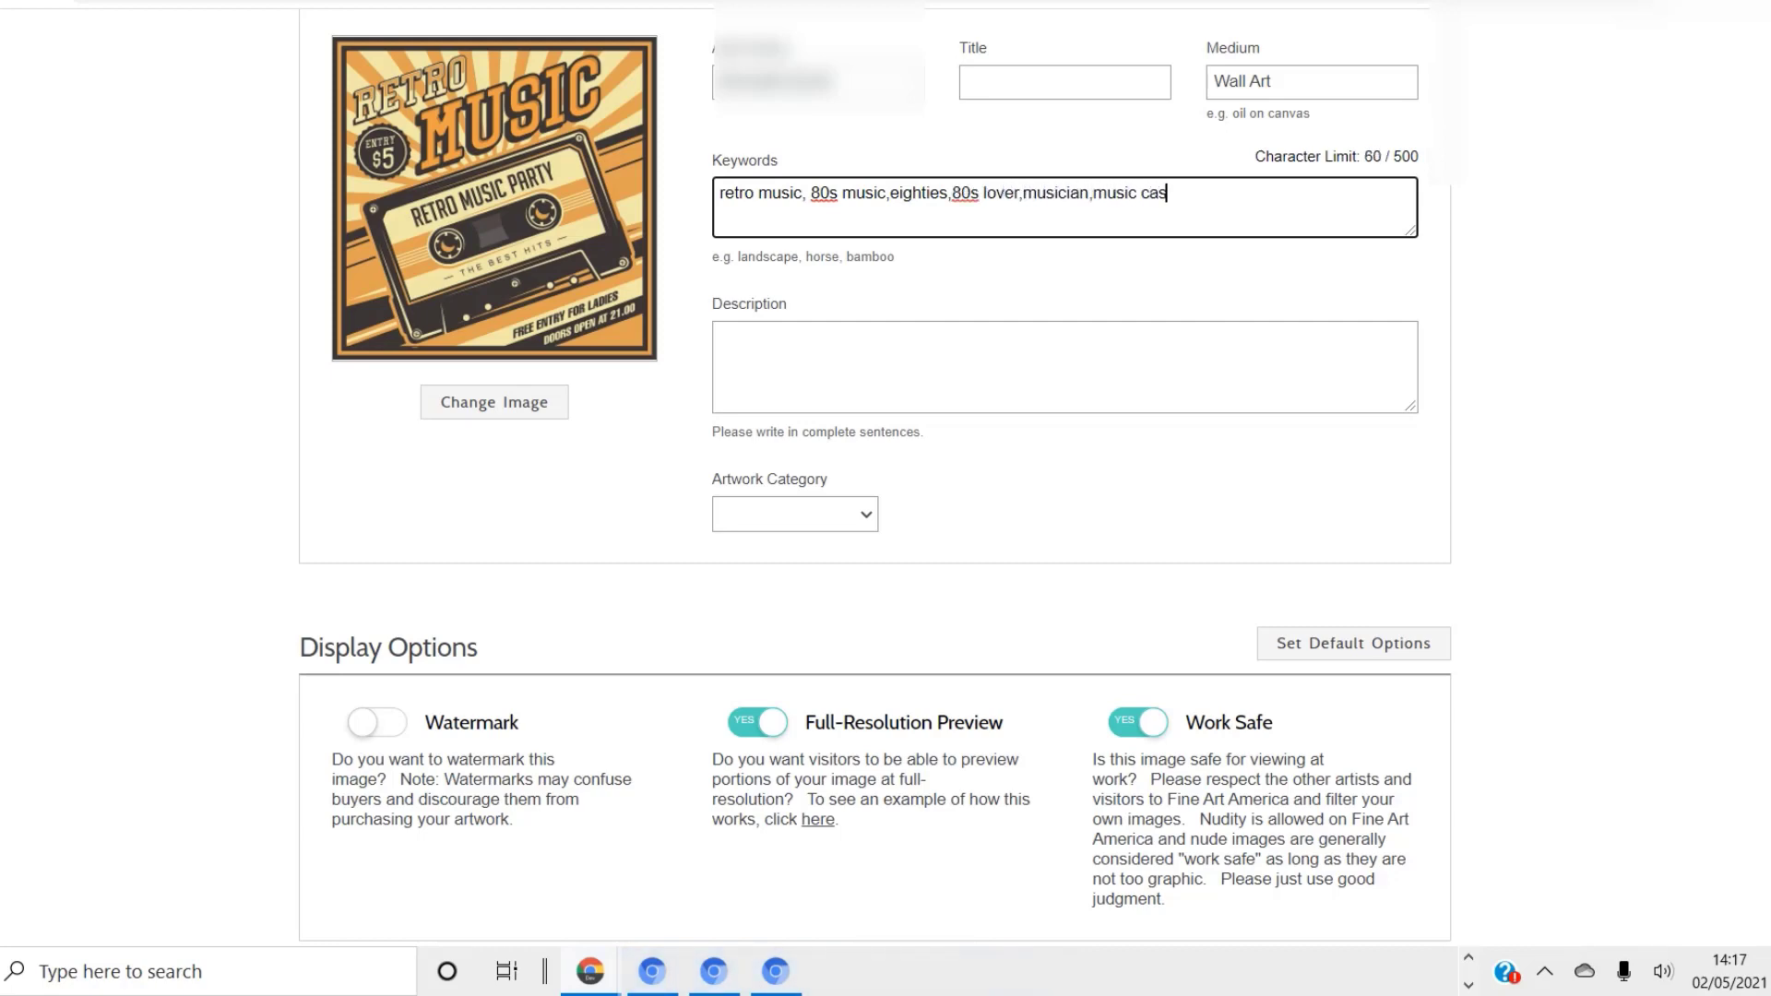
pyautogui.write('sette,vintage,retro,poster,')
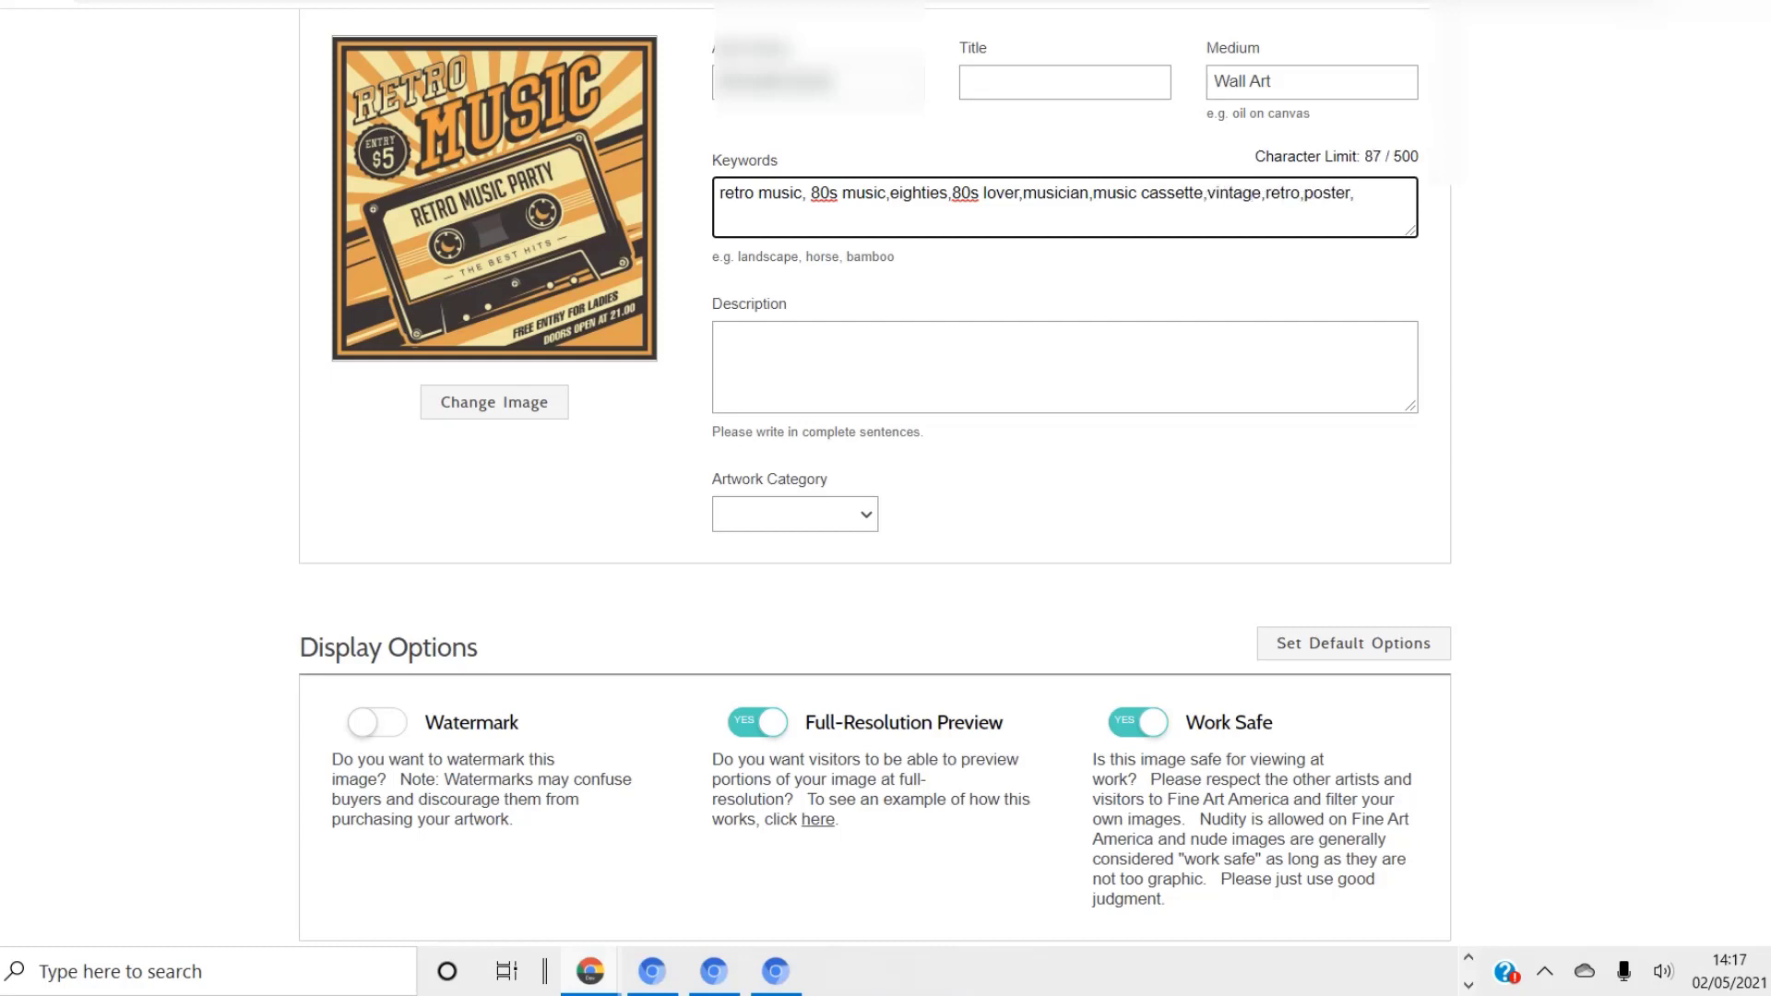
pyautogui.write('retro poster')
# Enter the description "Add some fun to your 80s music wardrobe with this awesome 80s design that is perfect for everybody who loves eighties music!".
pyautogui.click(721, 339)
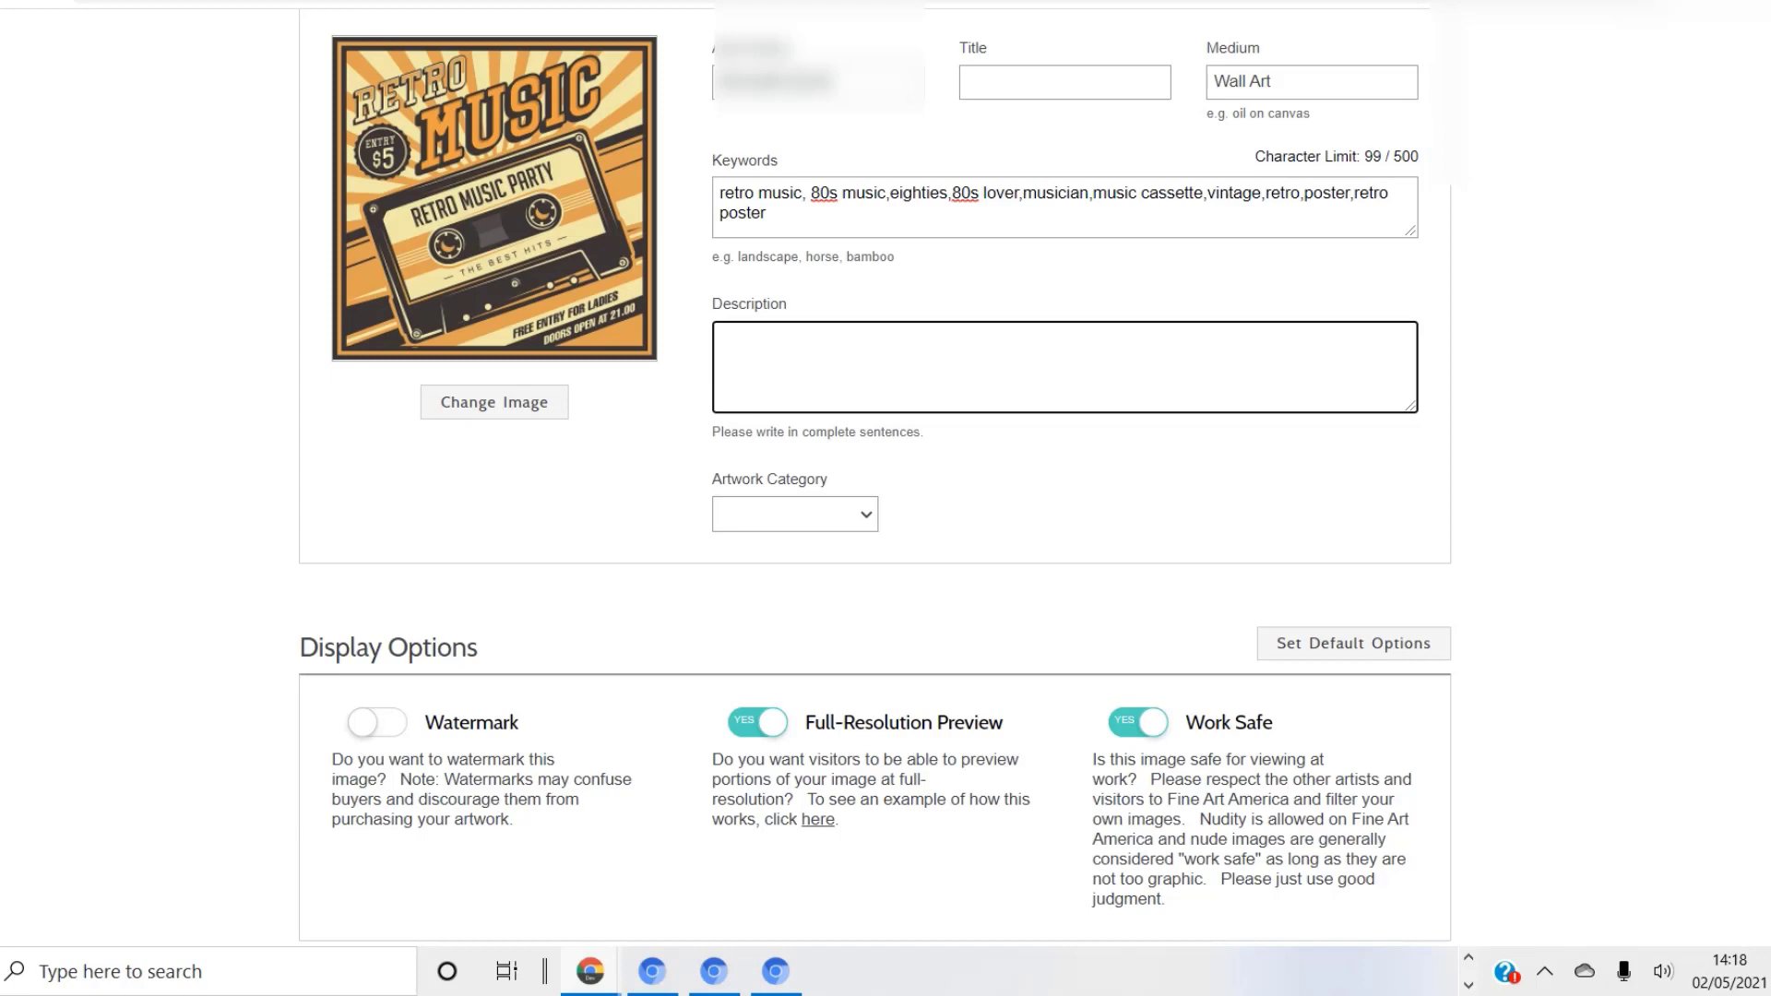
pyautogui.write('Add some fun to your 80s')
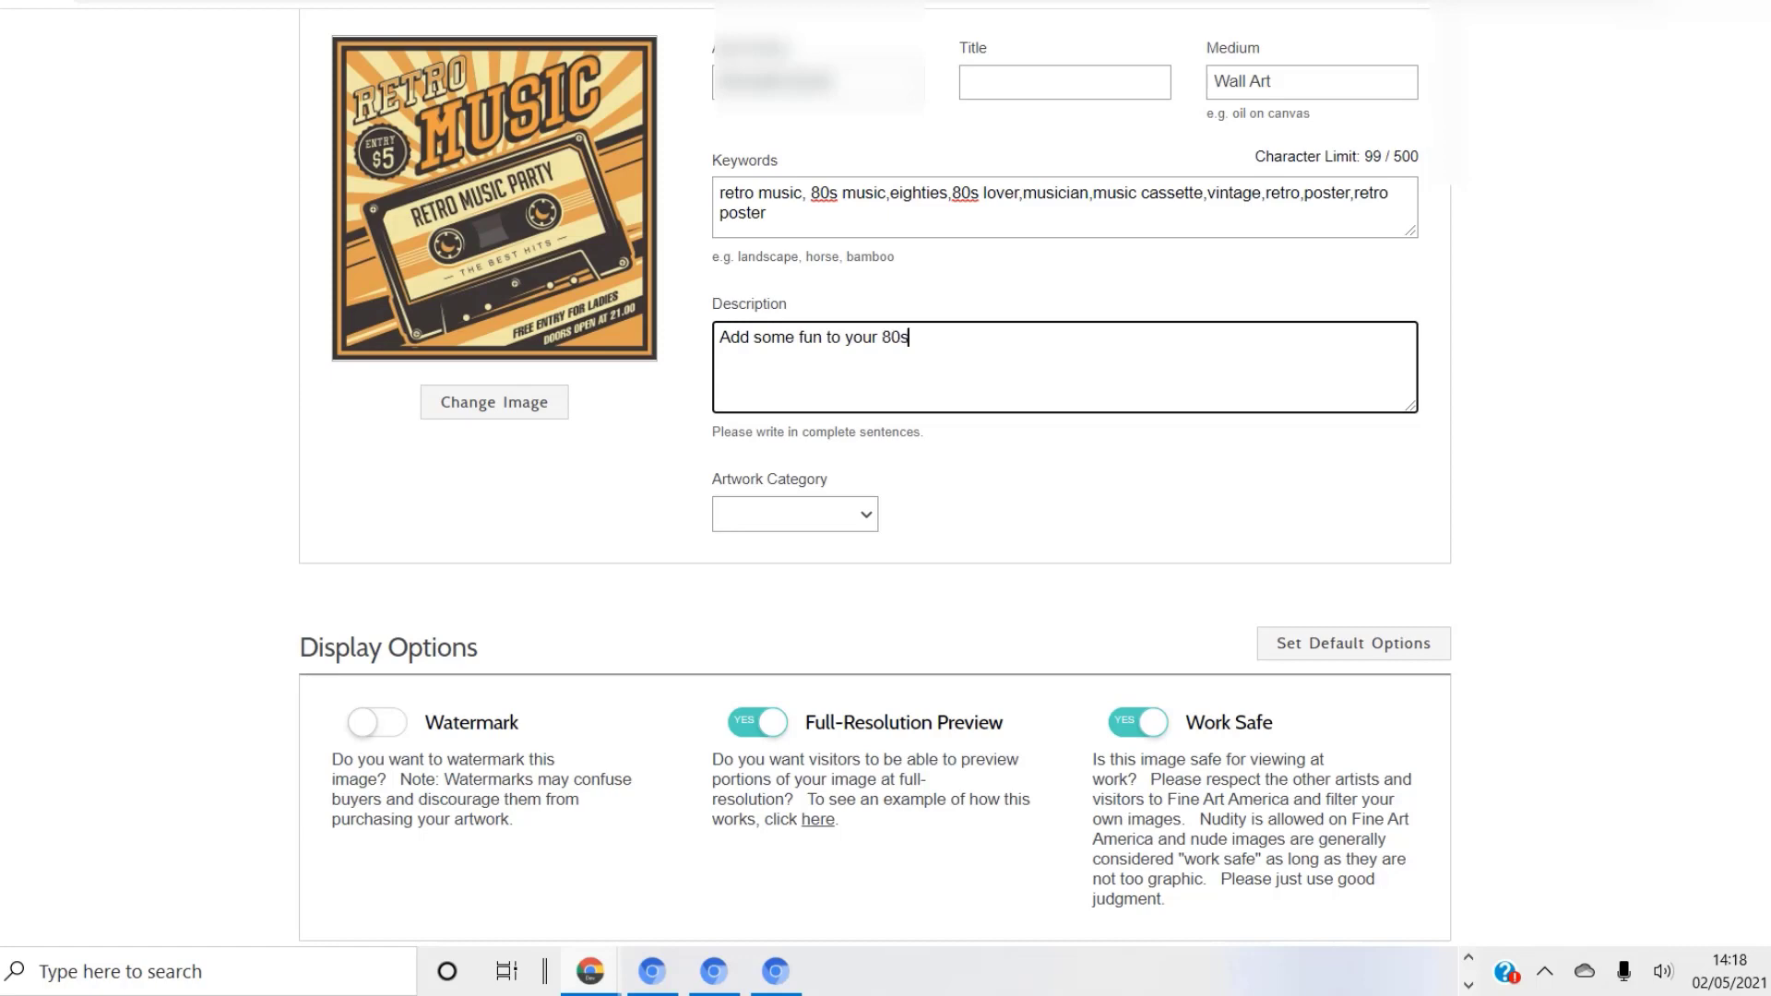
pyautogui.write(' music wardrobe with thhis')
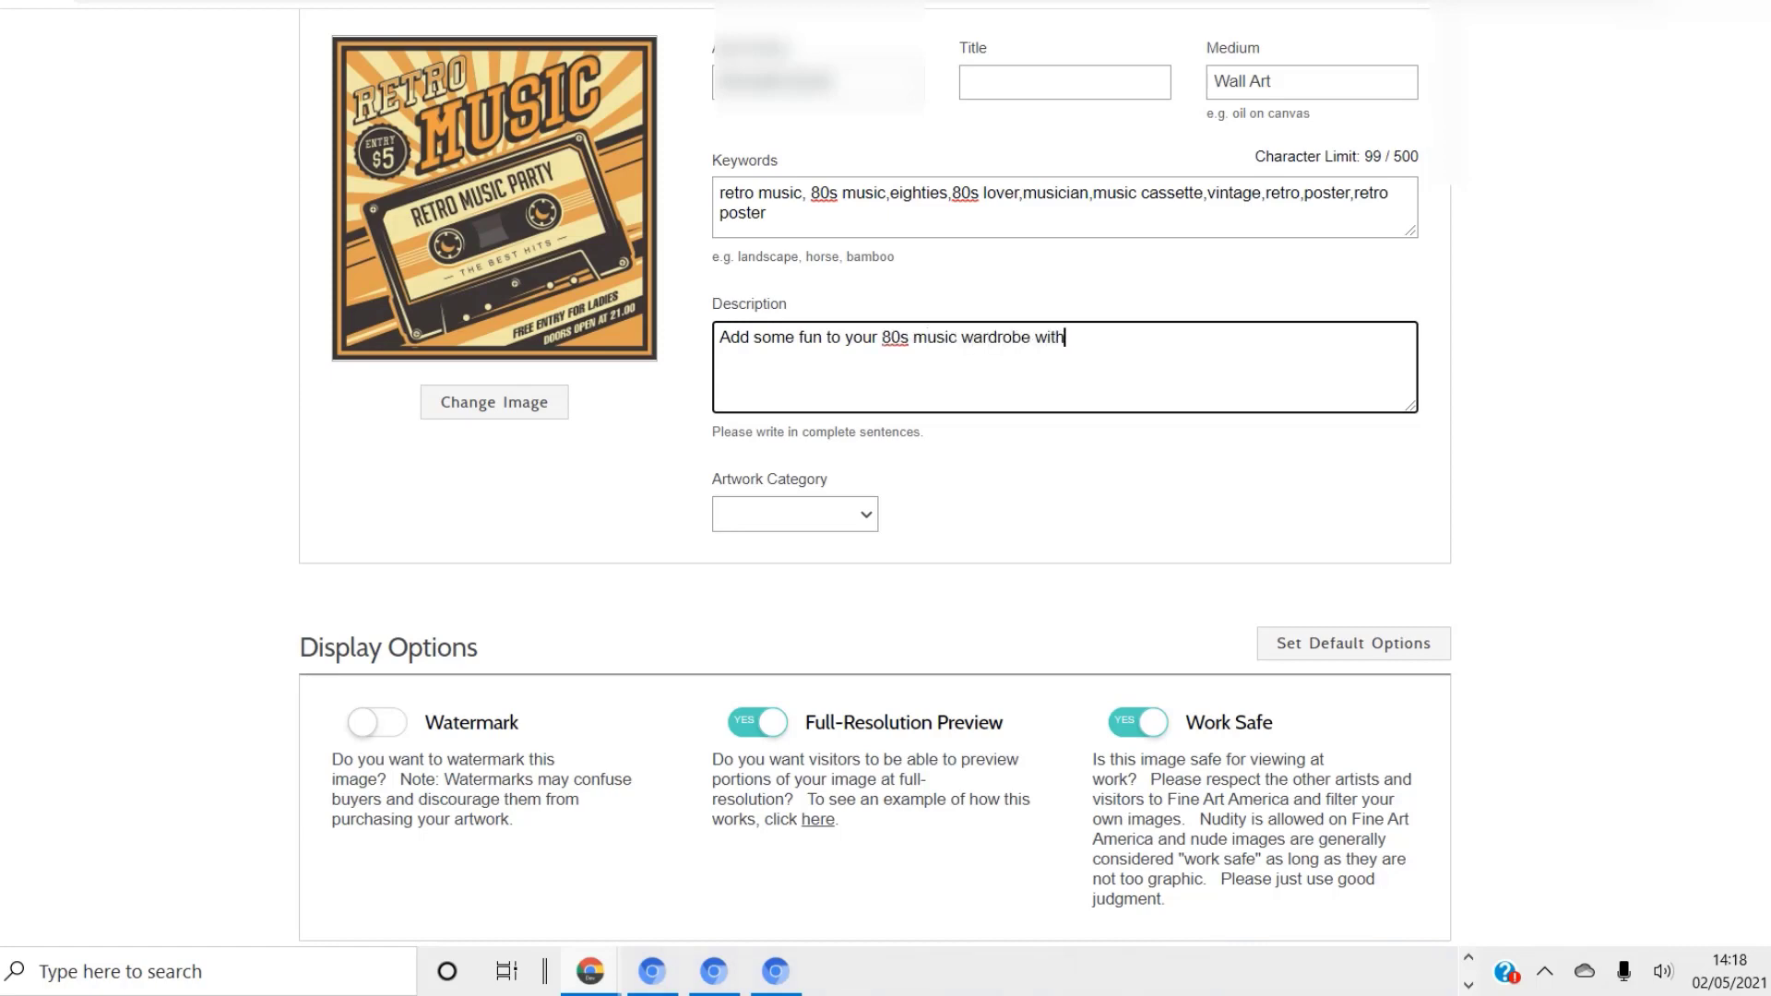
pyautogui.press('BackSpace')
pyautogui.press('BackSpace')
pyautogui.press('BackSpace')
pyautogui.press('BackSpace')
pyautogui.press('BackSpace')
pyautogui.write('his awesome 80')
pyautogui.press('BackSpace')
pyautogui.press('BackSpace')
pyautogui.write('80s design t')
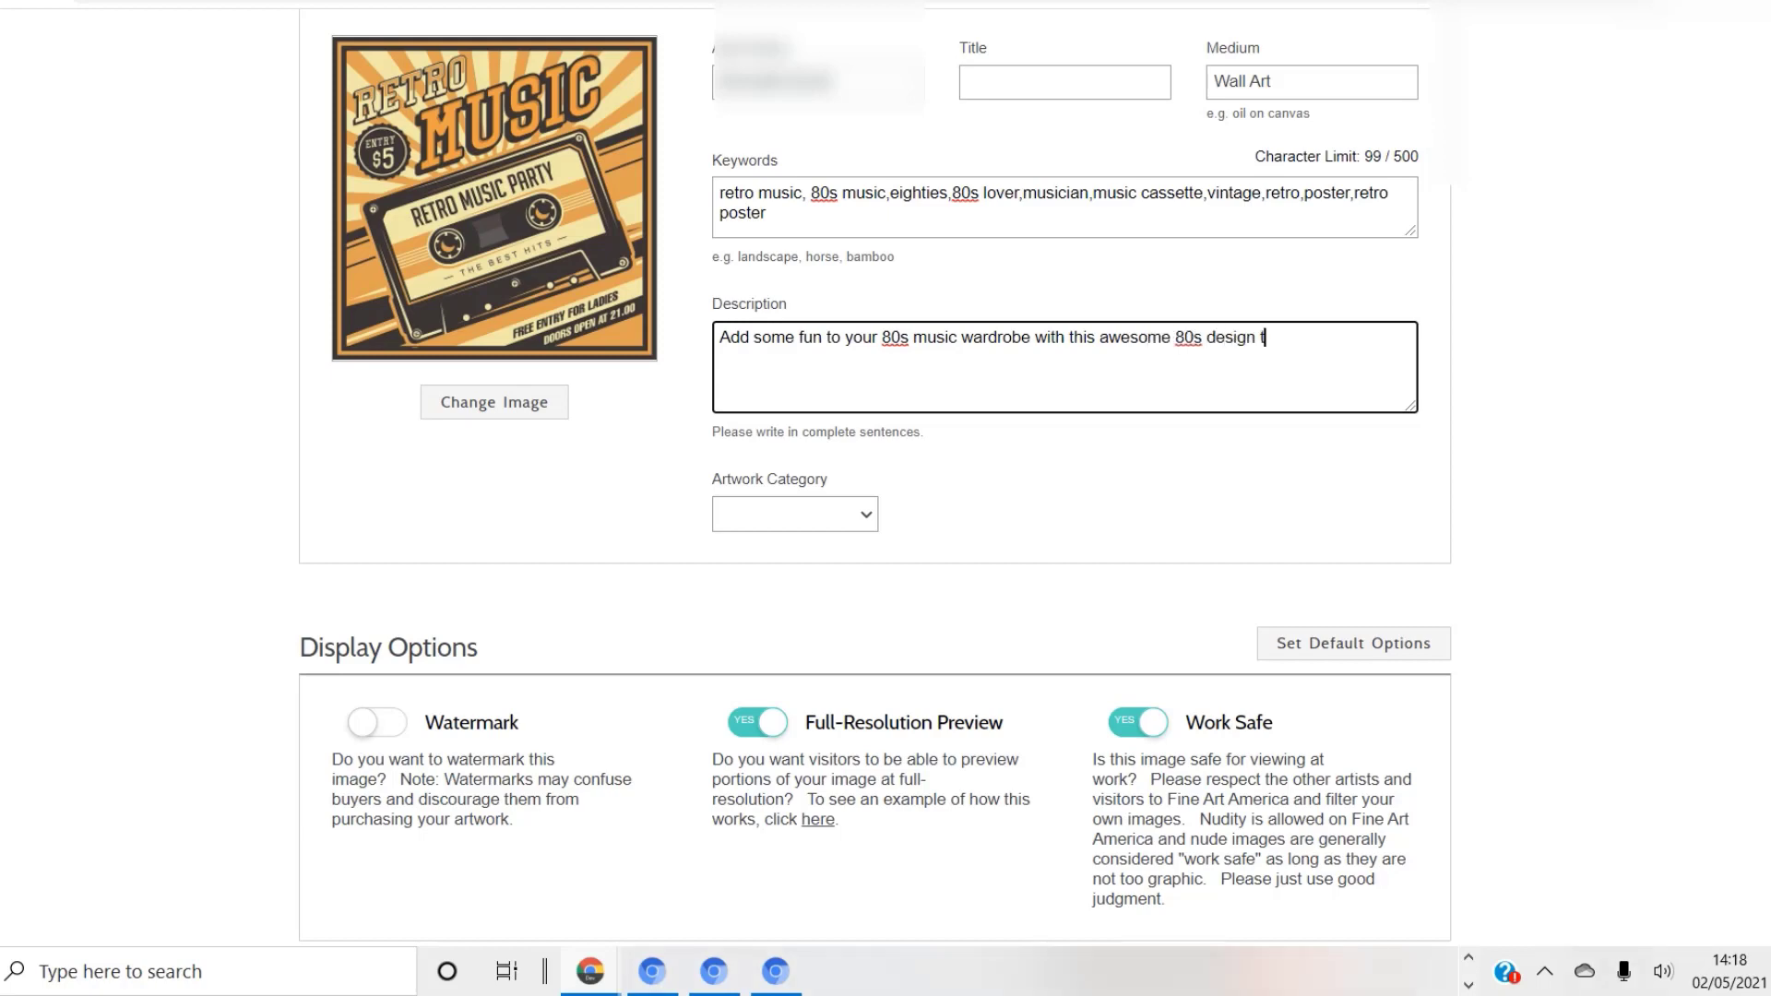
pyautogui.write('hat is perfect for ev')
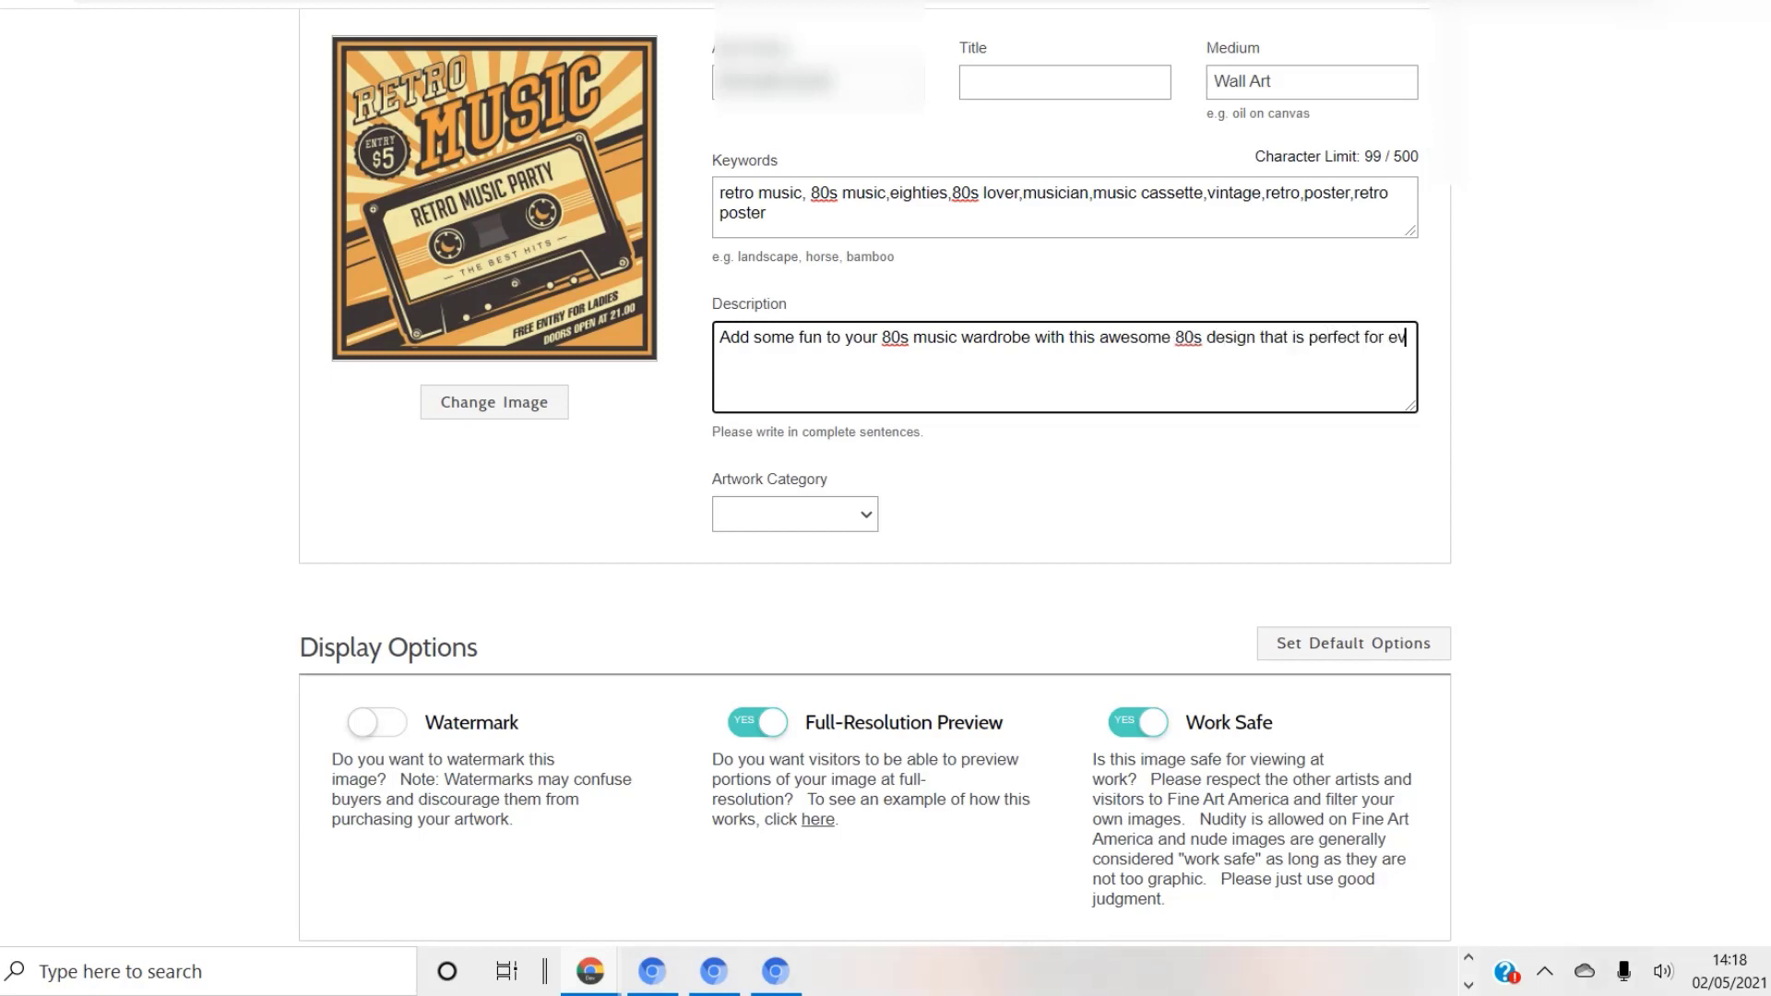
pyautogui.write('erybody who lov')
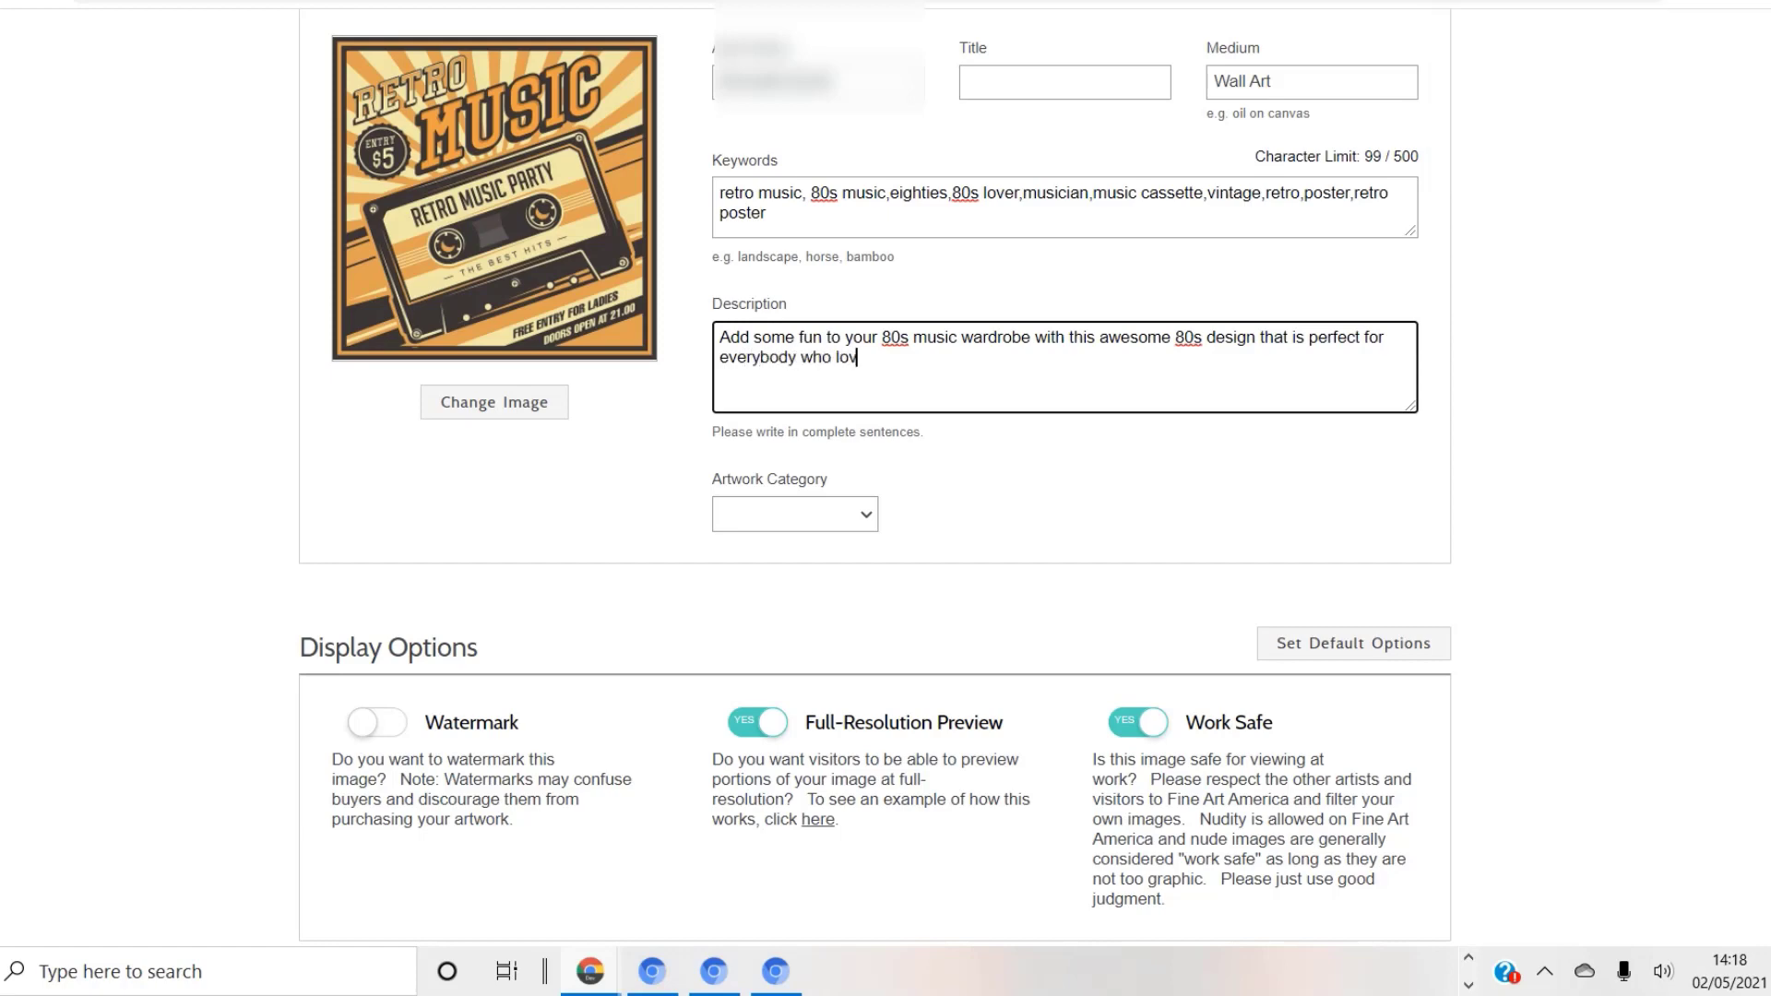
pyautogui.write('es eighties music!')
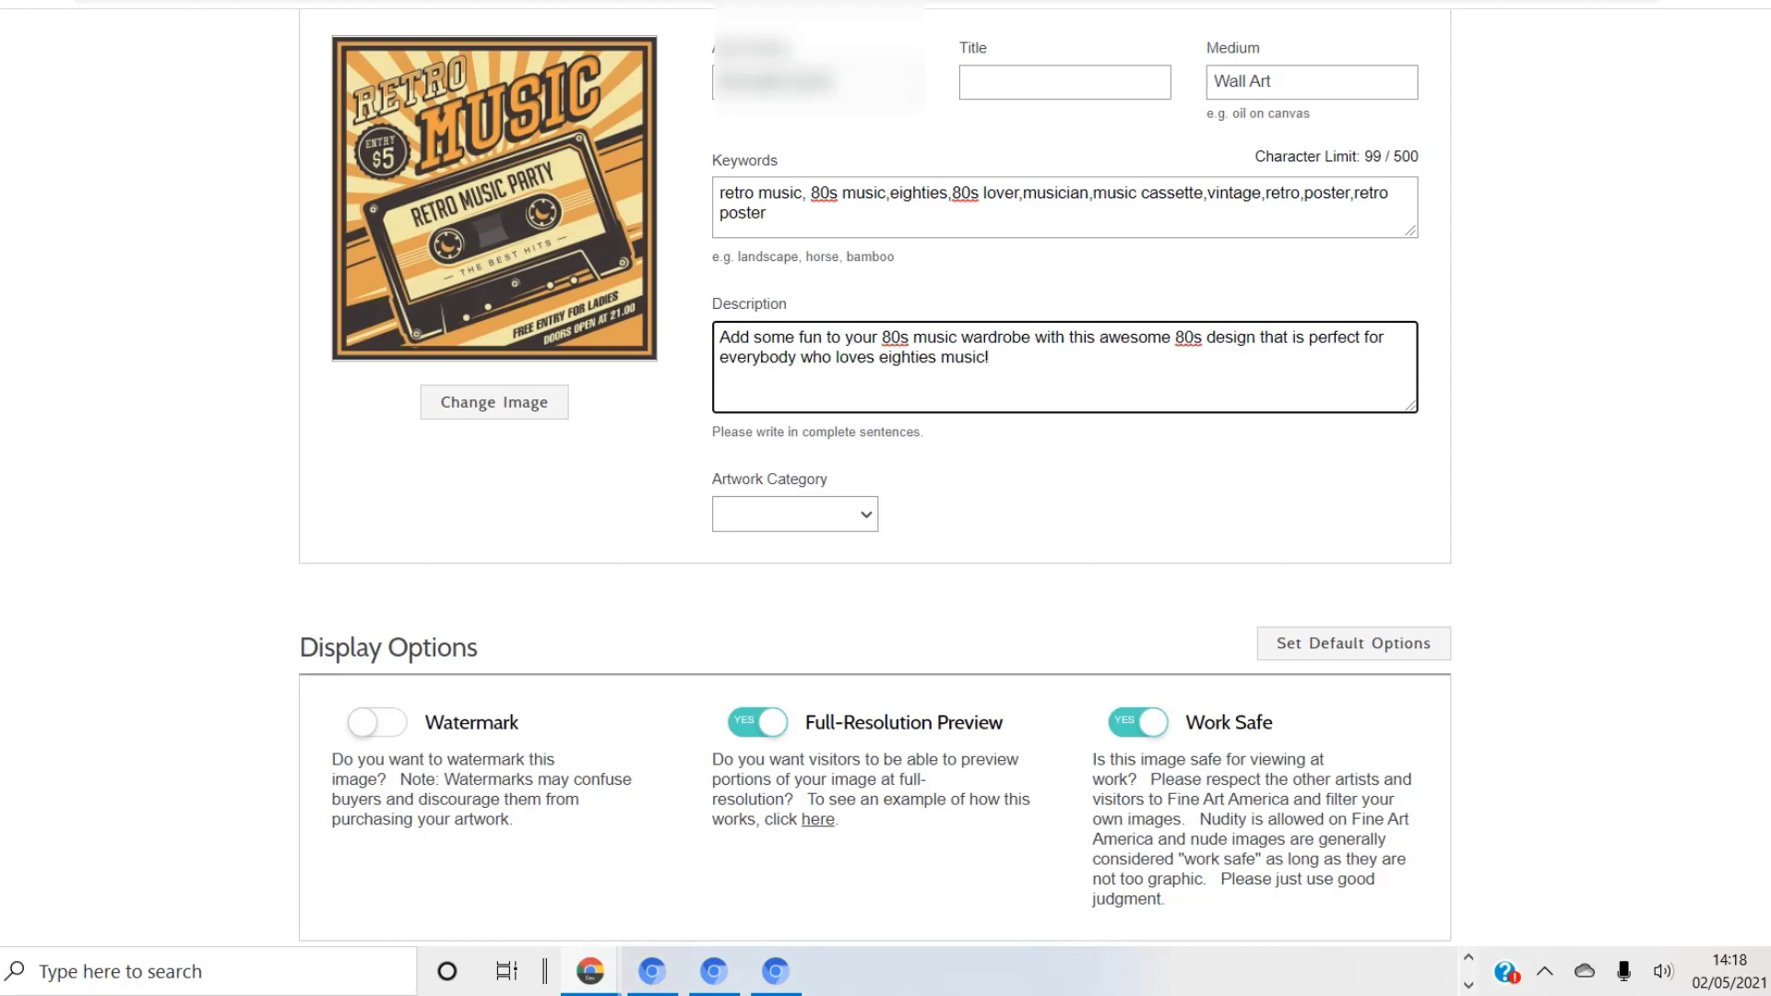
# Set the artwork category to Digital Art and clear the "Wall Art" entry from the medium.
pyautogui.click(794, 514)
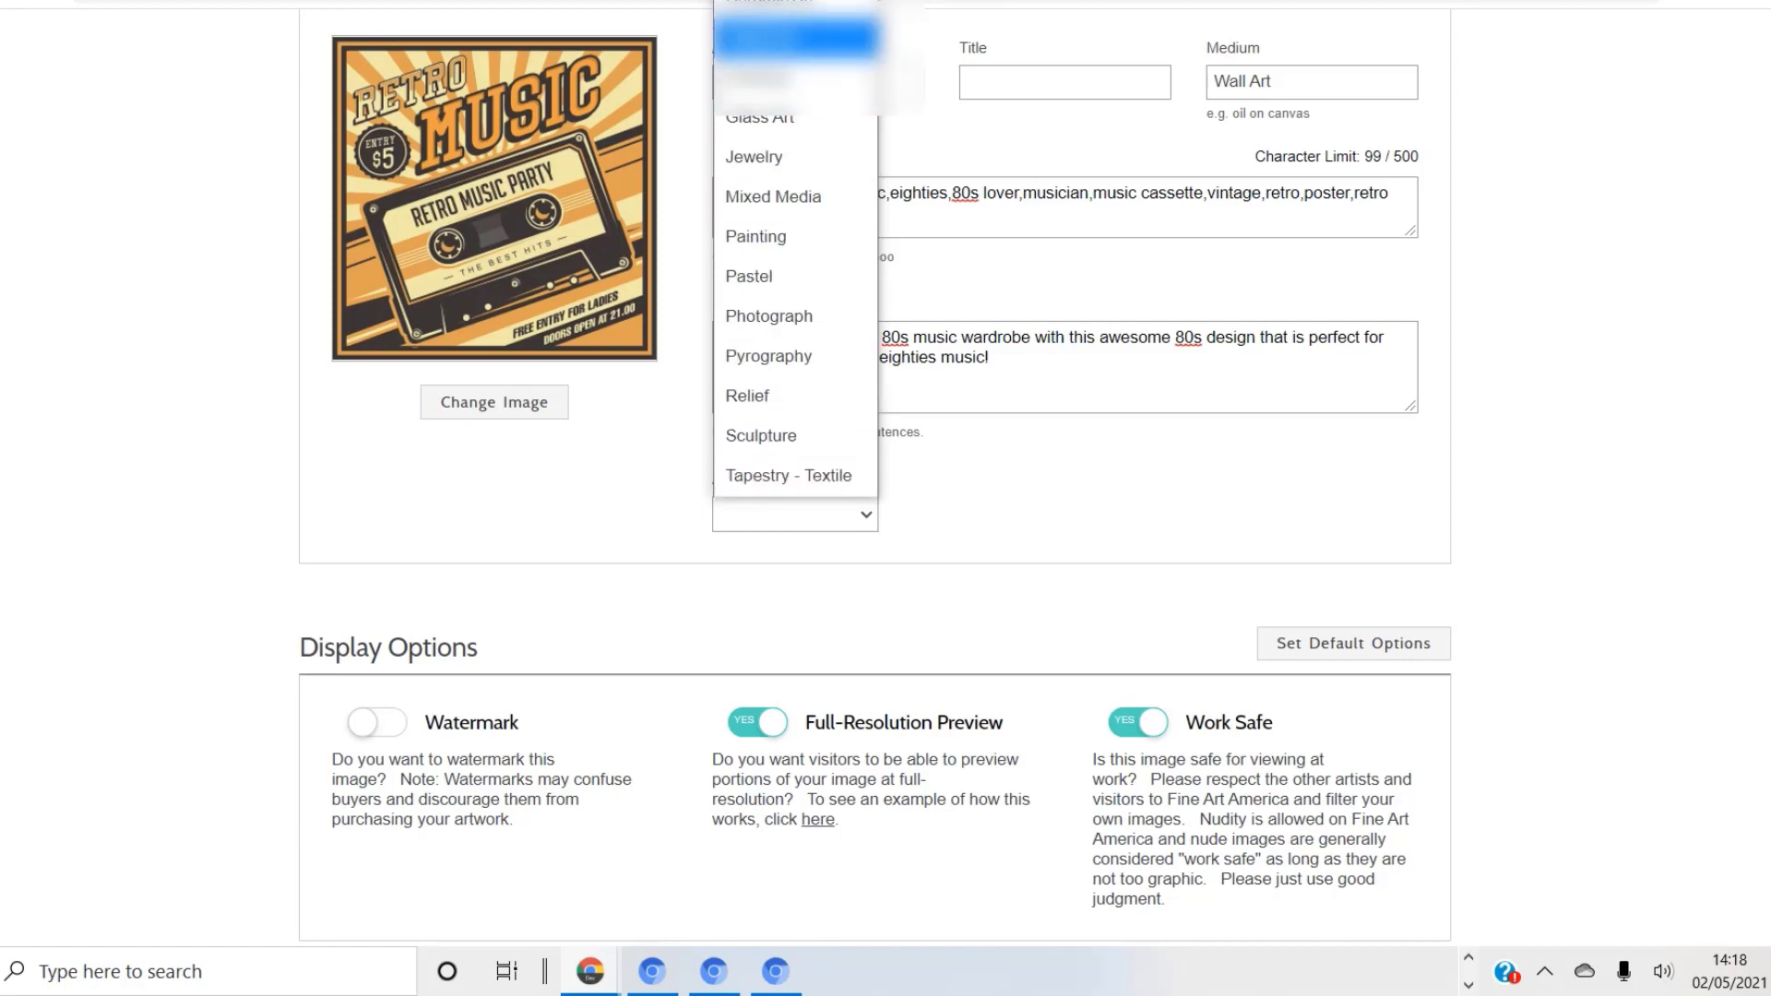
pyautogui.click(798, 37)
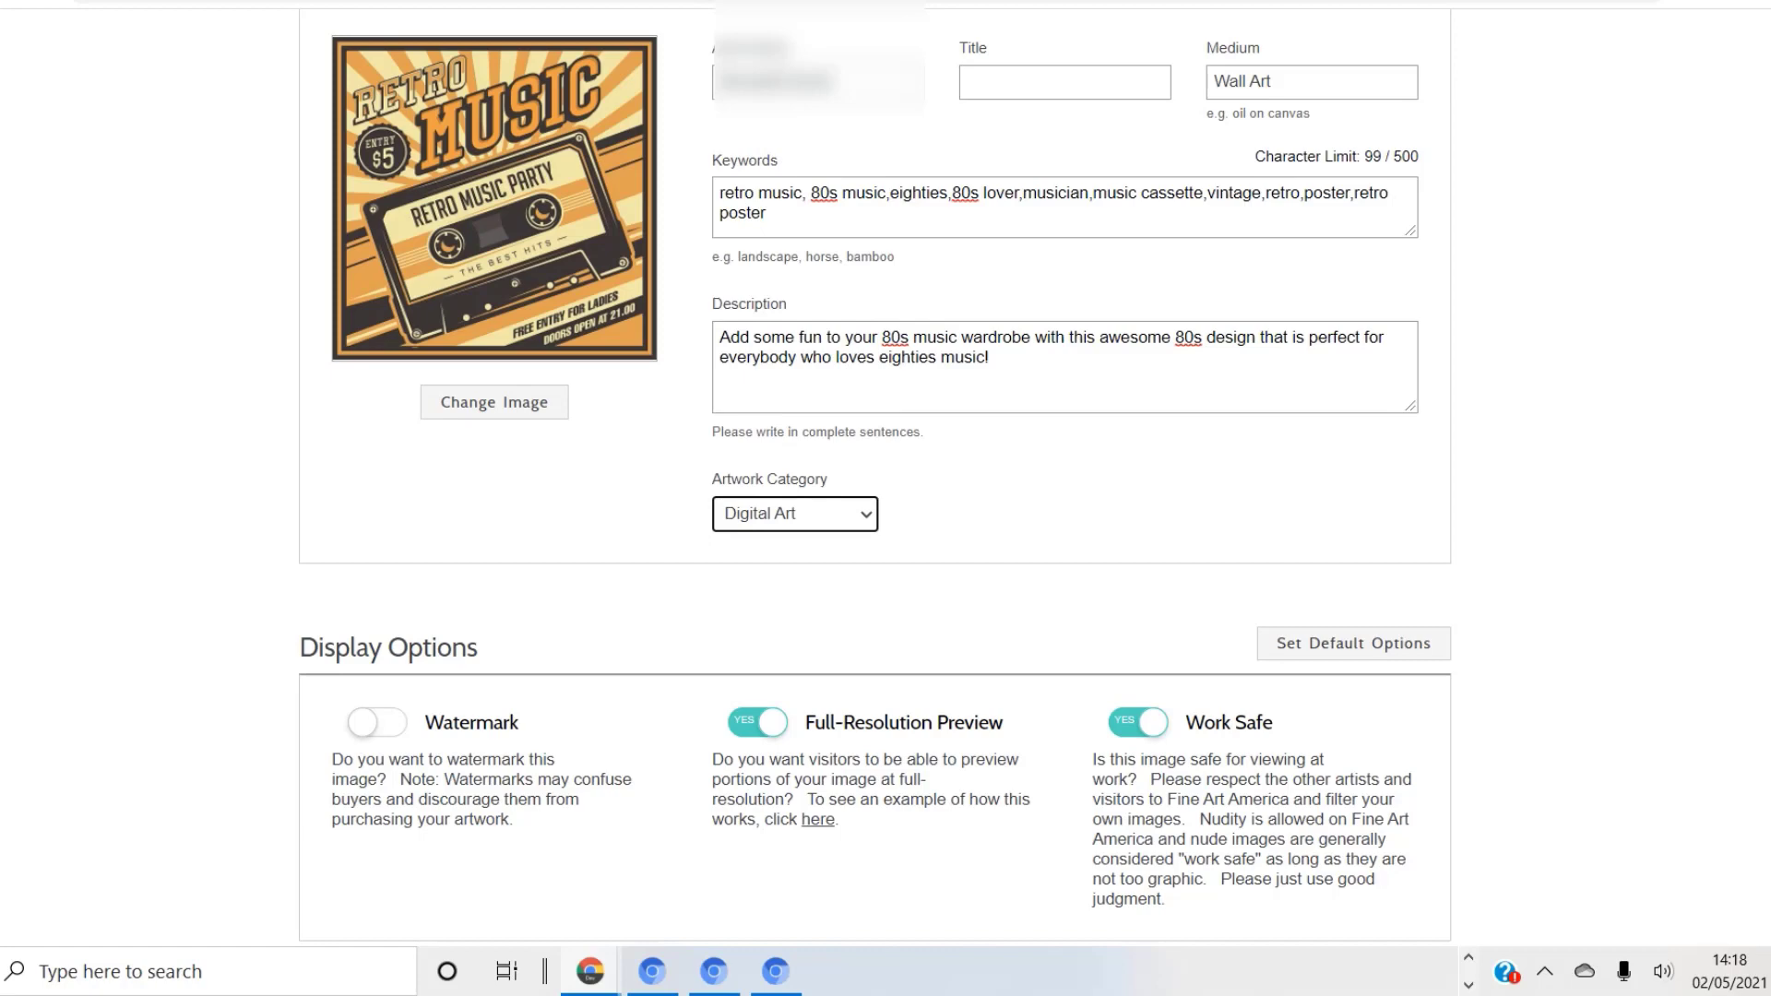
pyautogui.click(1305, 82)
pyautogui.press('BackSpace')
pyautogui.press('BackSpace')
pyautogui.press('BackSpace')
pyautogui.press('BackSpace')
pyautogui.press('BackSpace')
pyautogui.press('BackSpace')
pyautogui.press('BackSpace')
pyautogui.press('BackSpace')
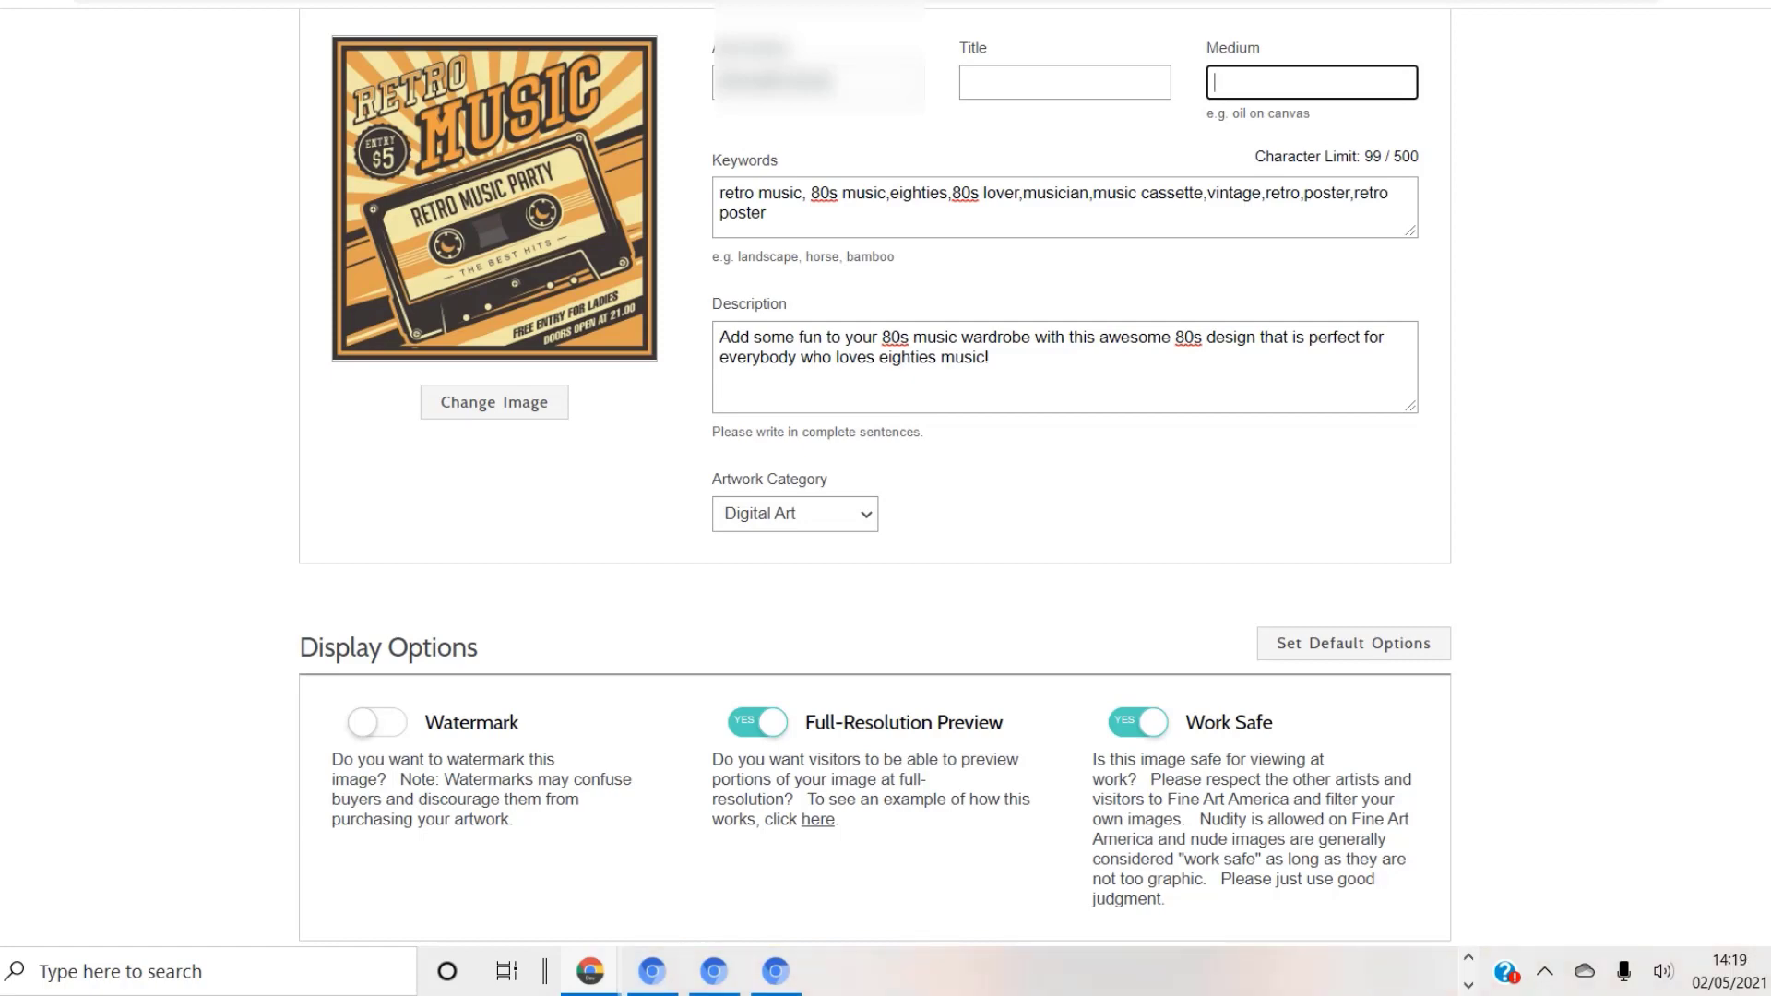
# Title the artwork "80s Music Cassette Retro Poster".
pyautogui.scroll(1, 874, 476)
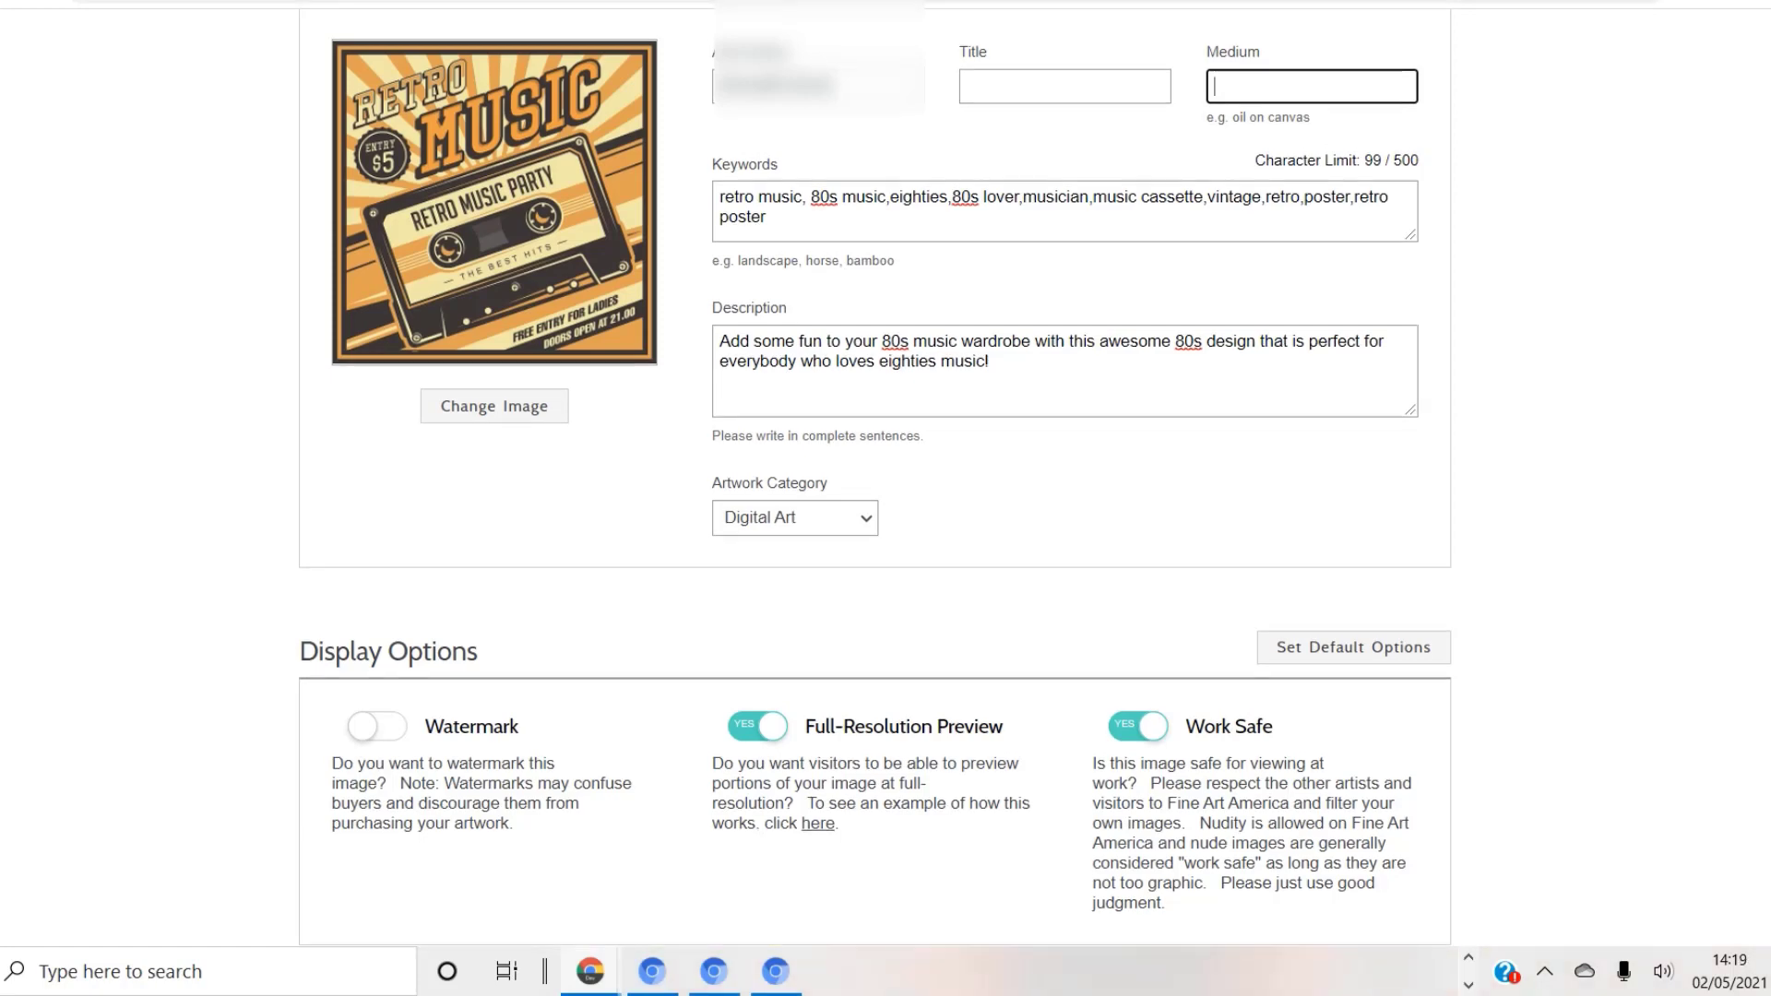
pyautogui.click(1064, 87)
pyautogui.click(1312, 86)
pyautogui.click(1065, 87)
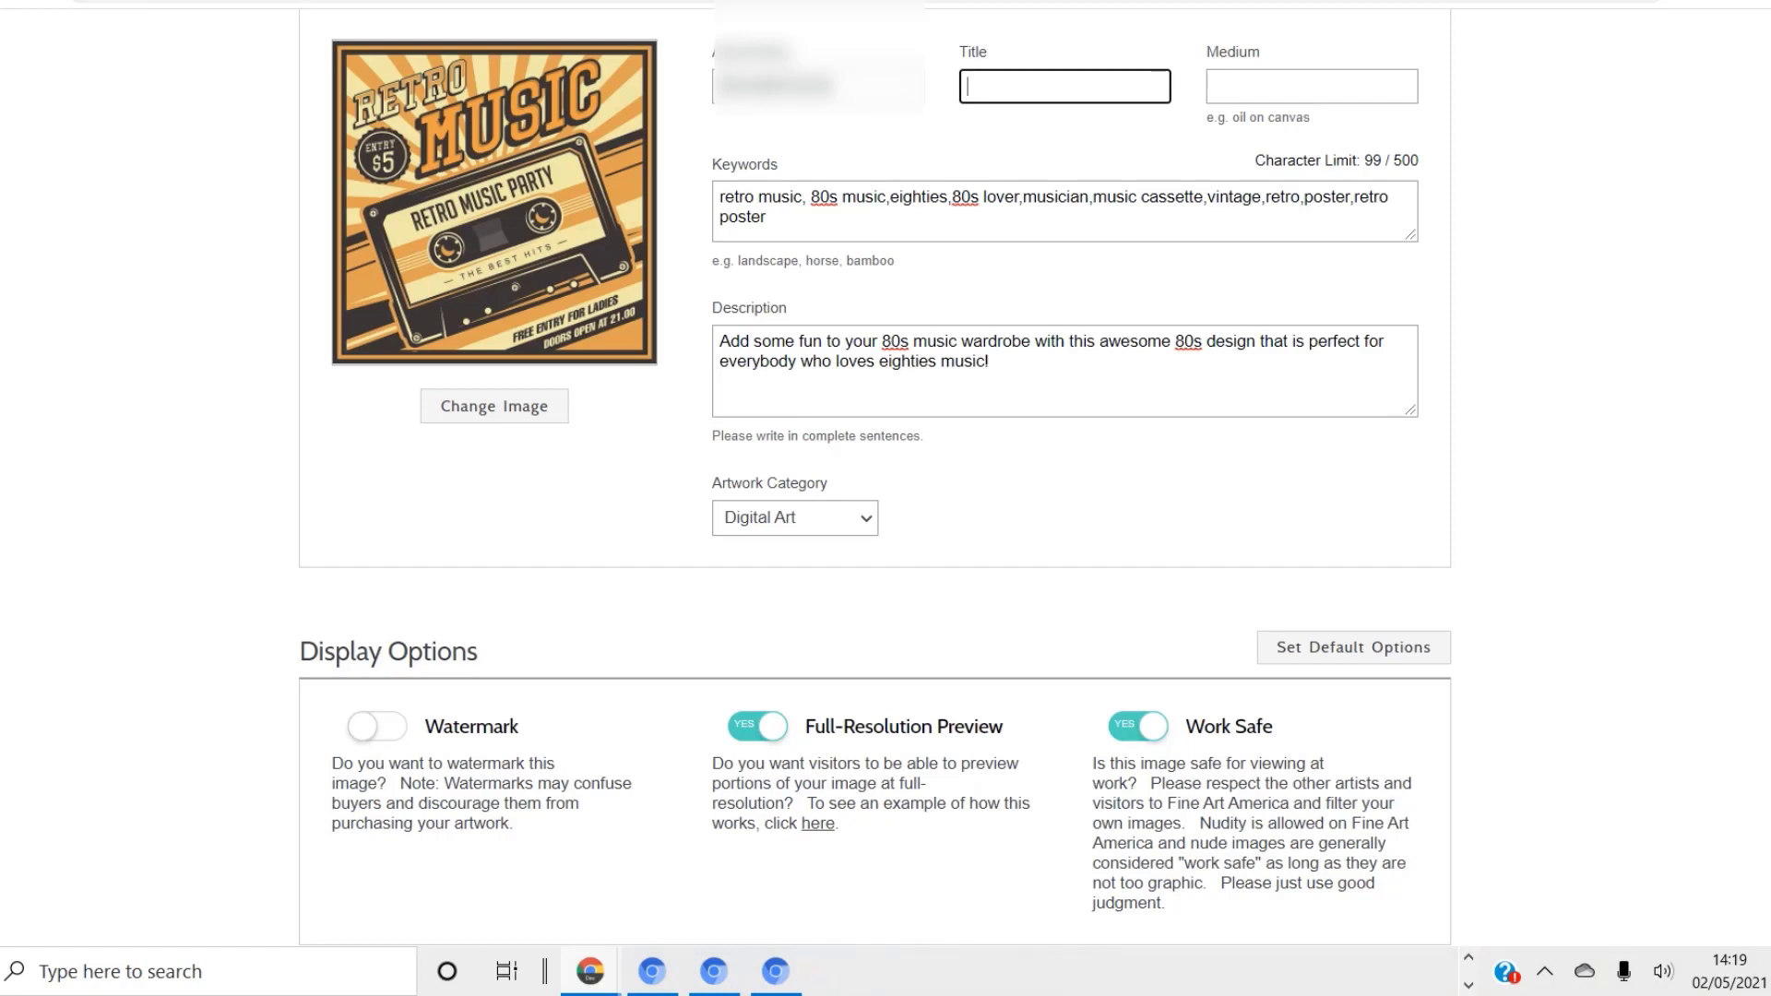
pyautogui.write('80s Music Cassette Re')
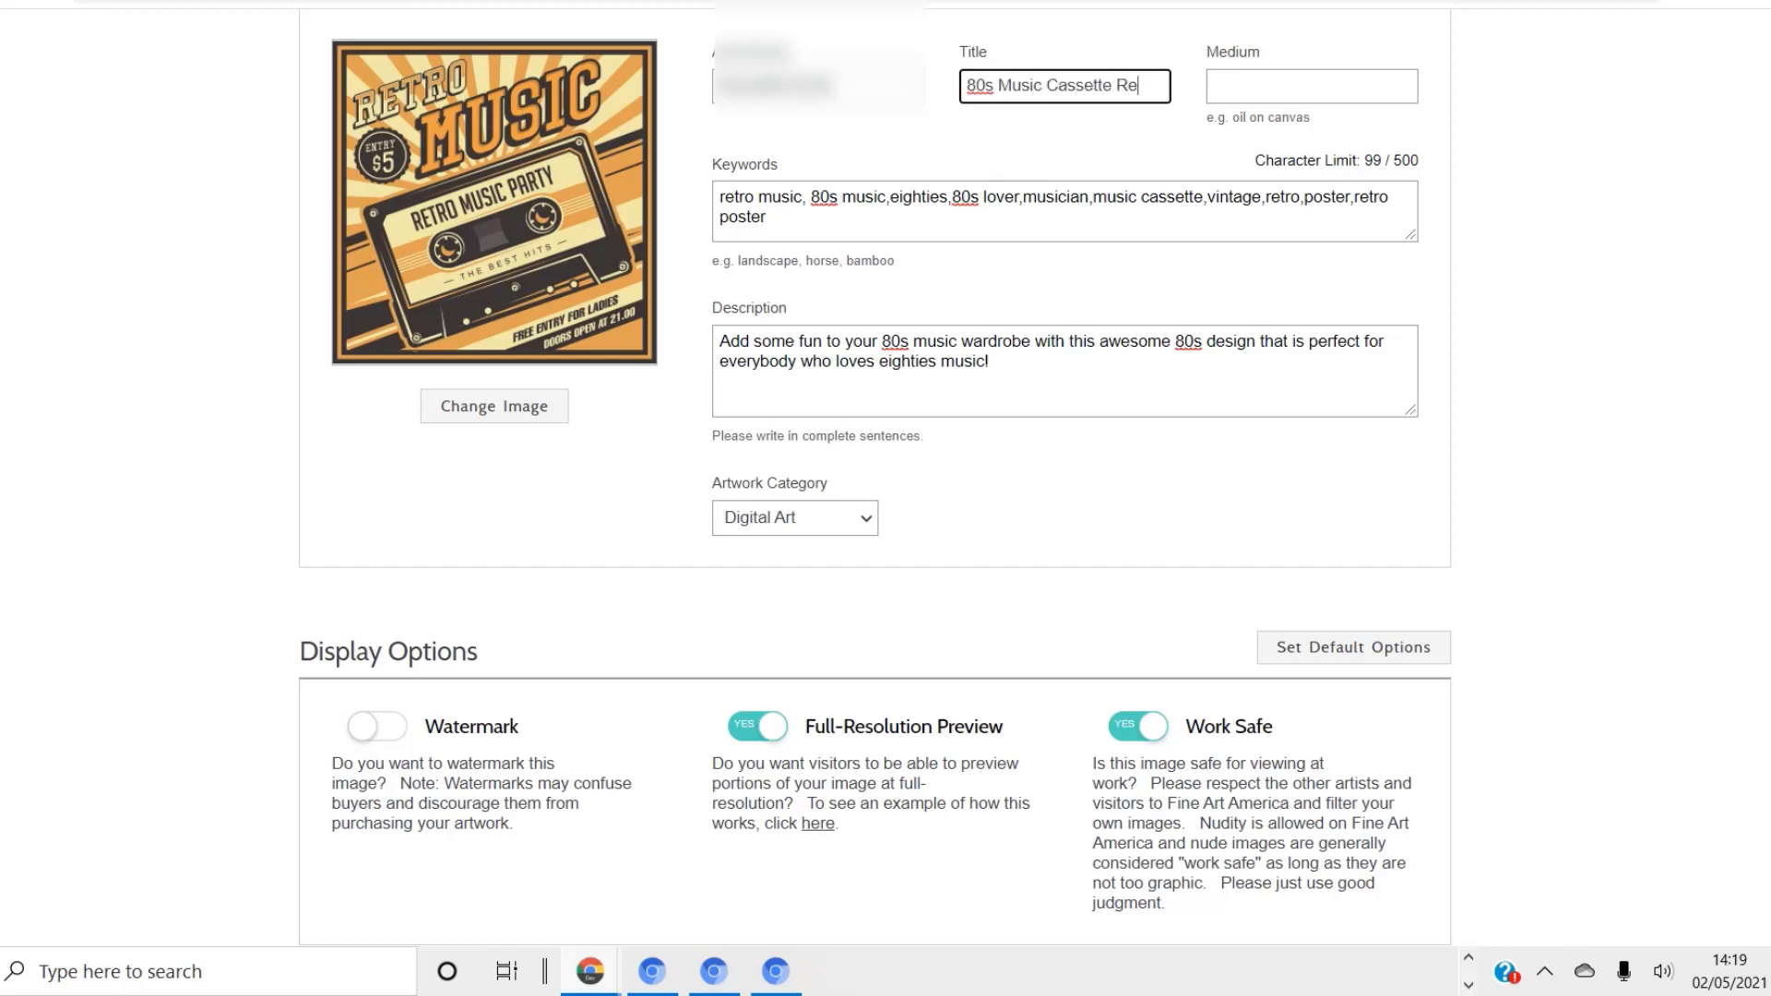
pyautogui.write('tro Poster')
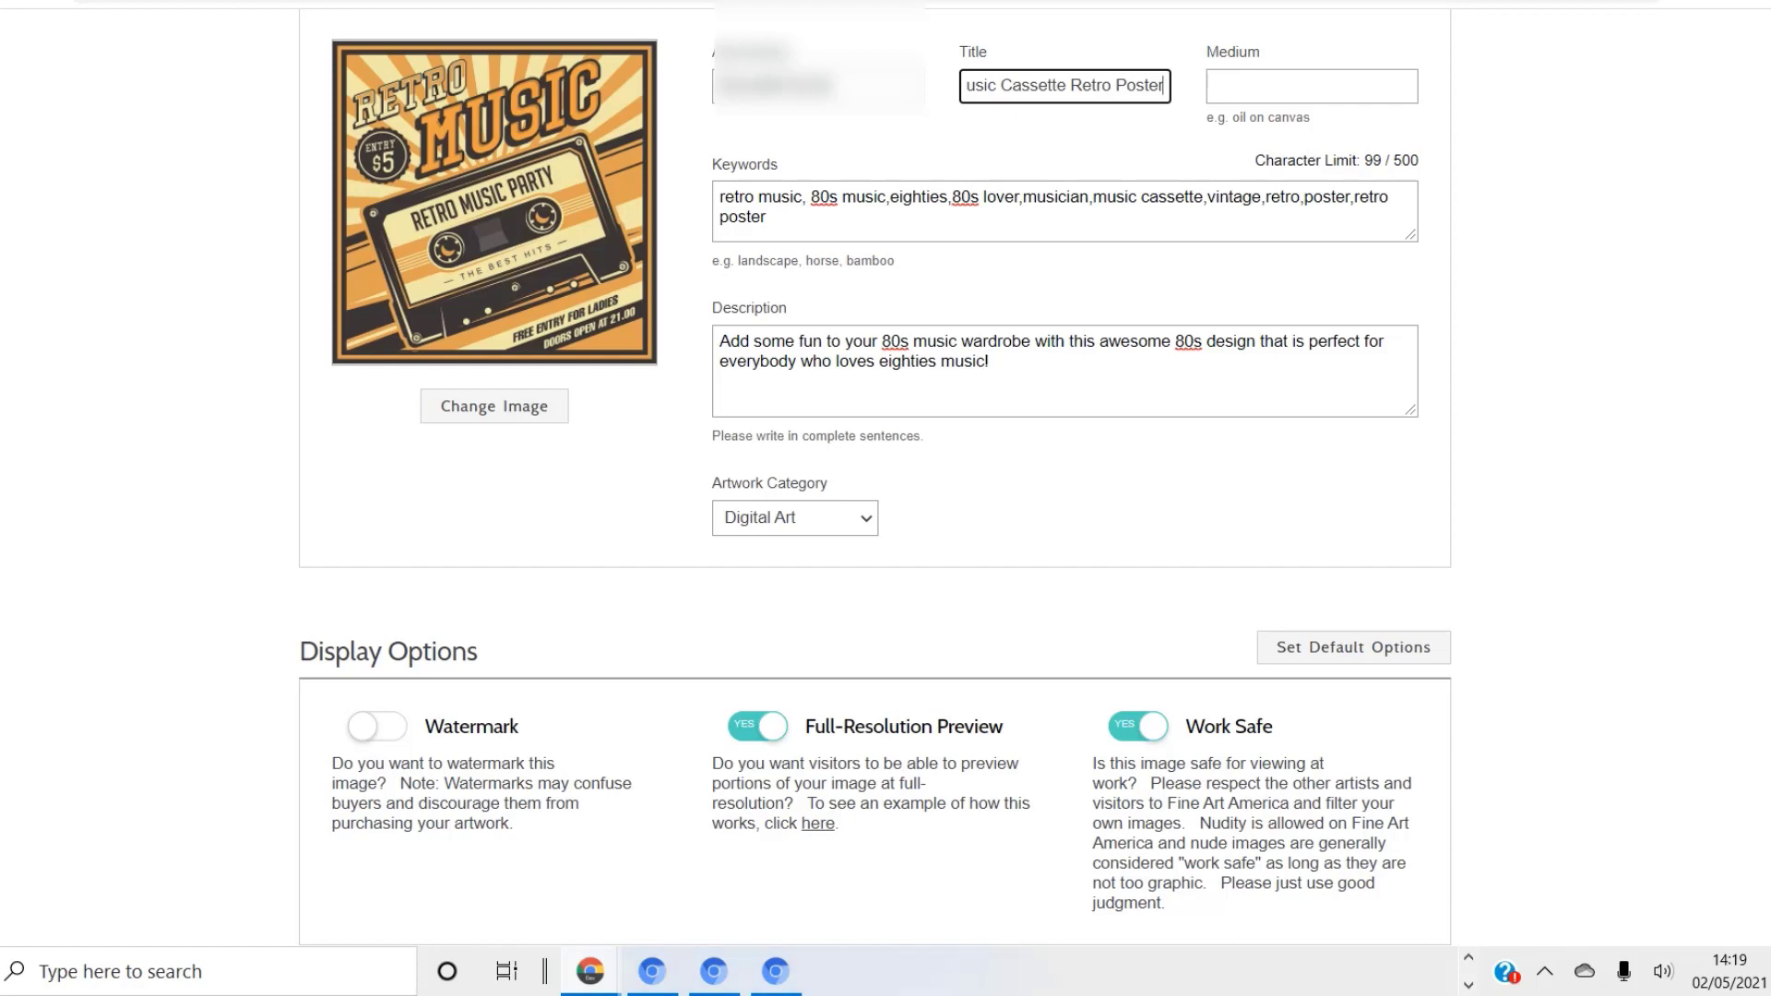
# Review the display options, galleries, groups and original artwork sections of the listing.
pyautogui.scroll(-7, 874, 461)
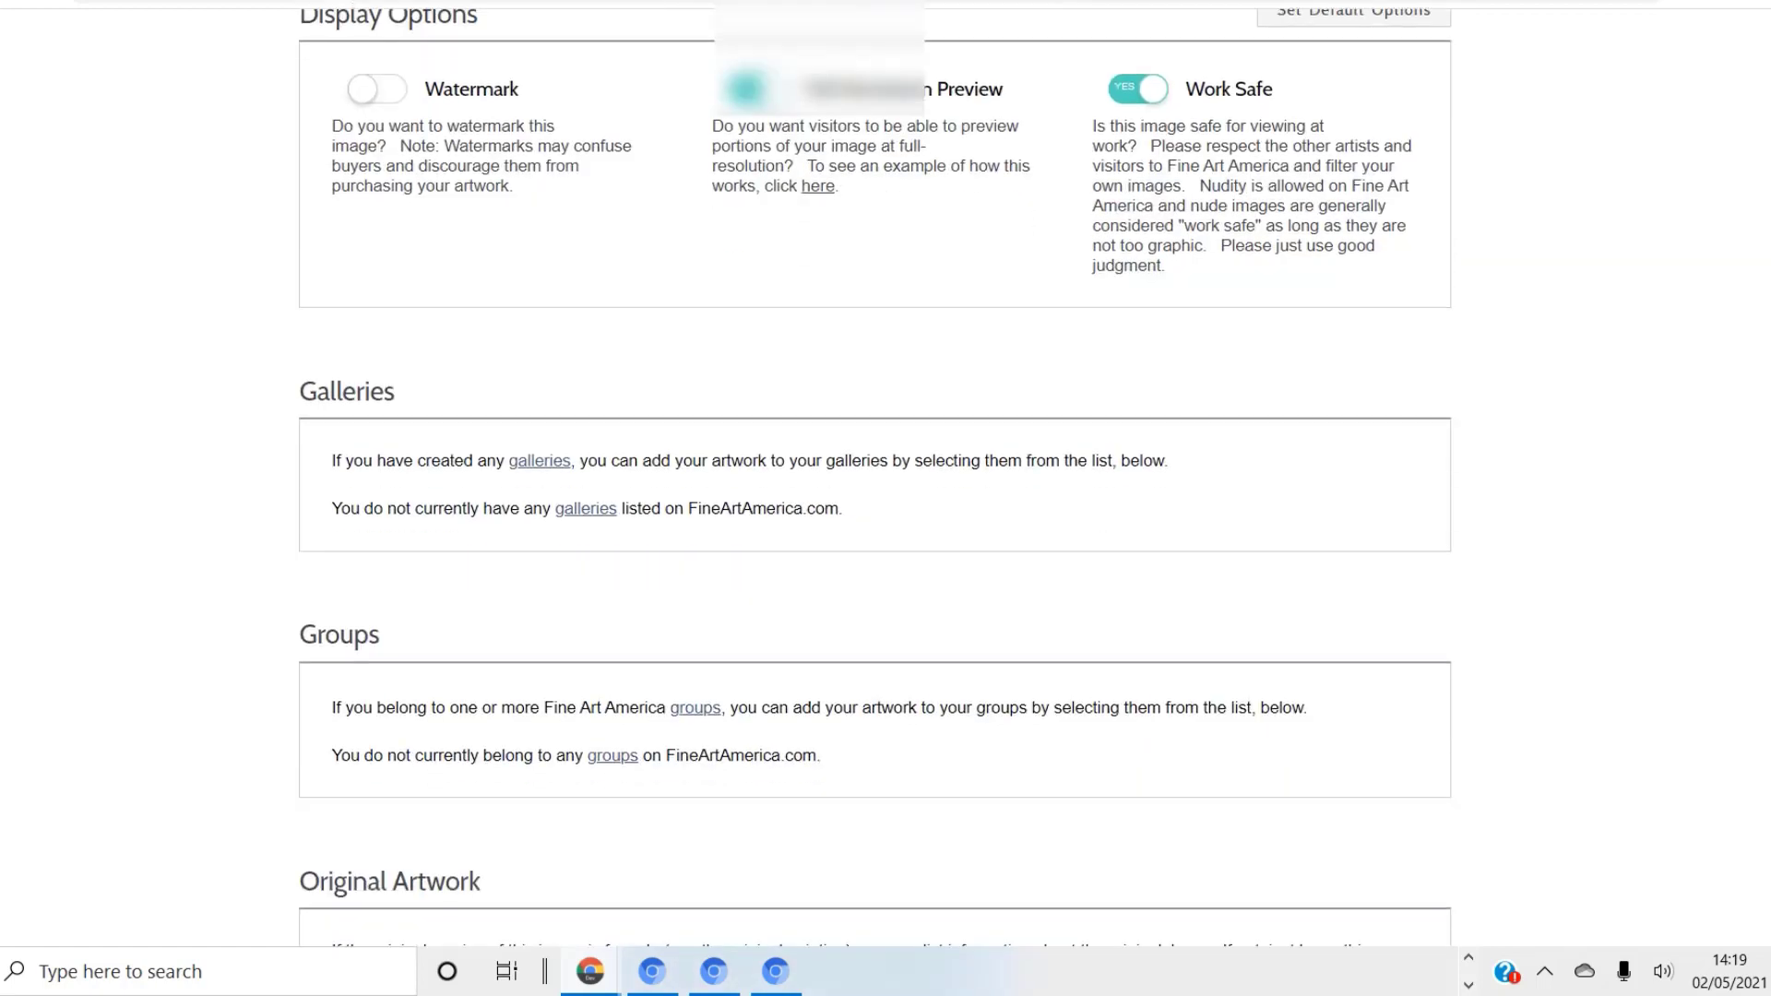
pyautogui.scroll(1, 874, 470)
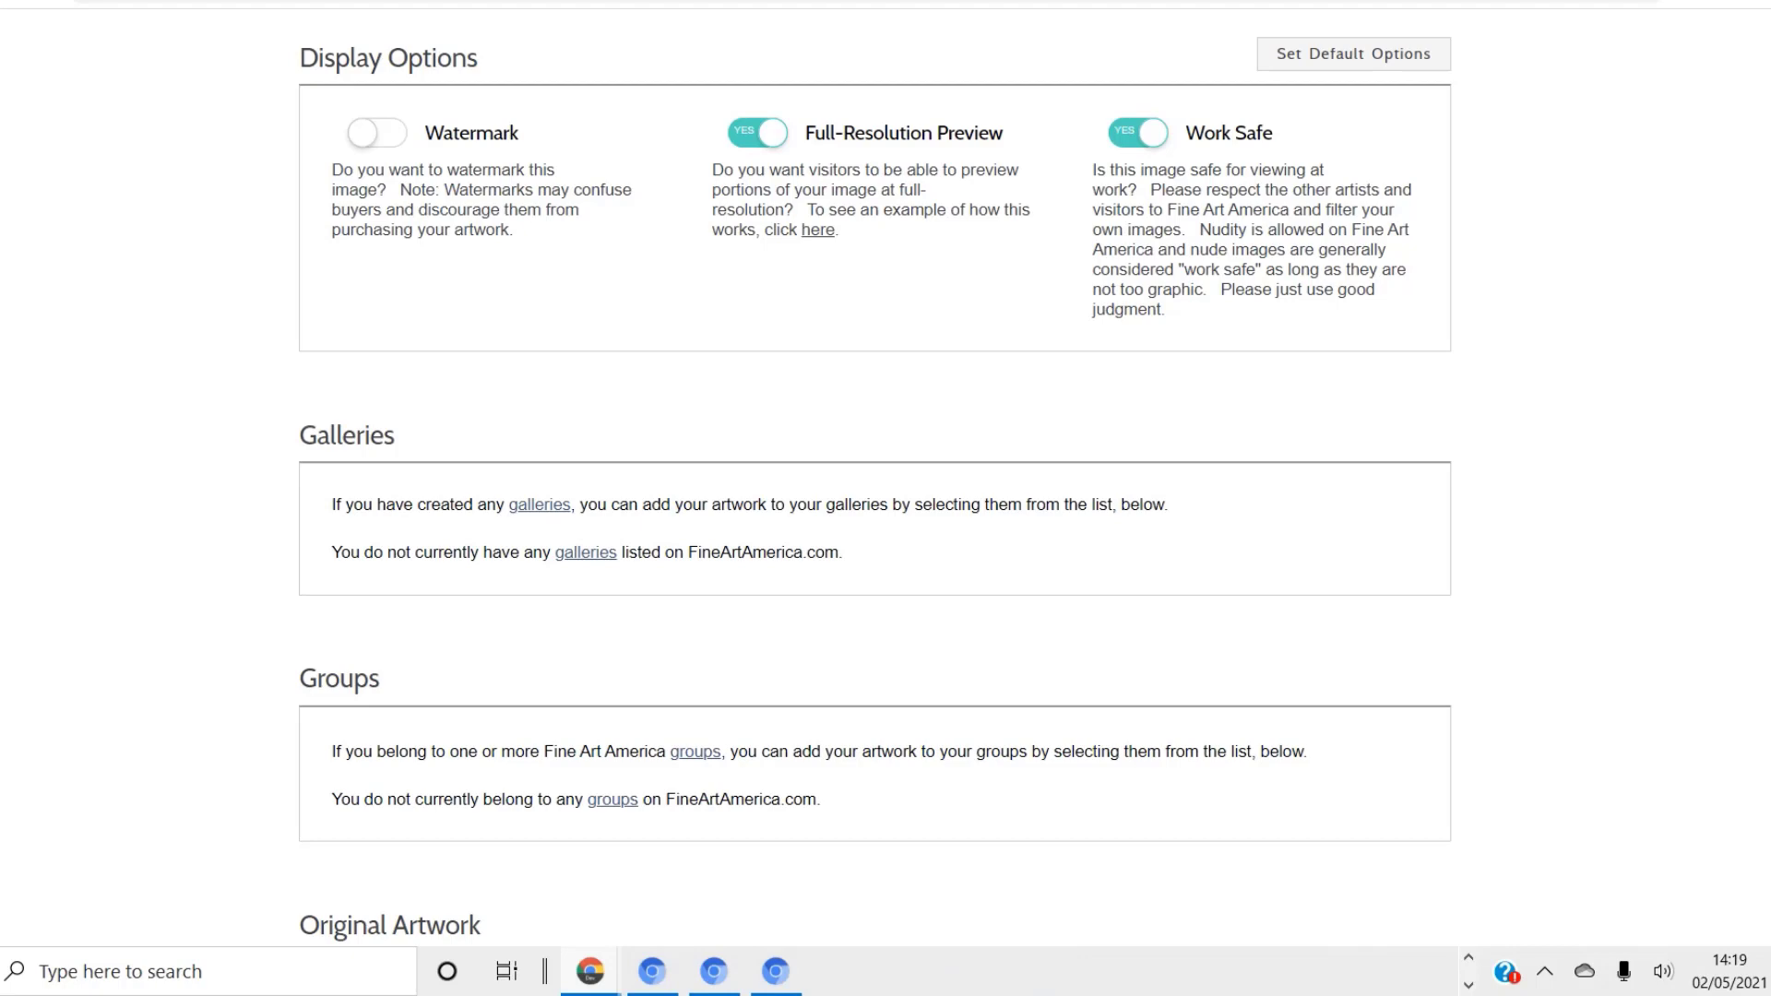
pyautogui.moveTo(1212, 230); pyautogui.dragTo(1282, 230)
pyautogui.click(1283, 230)
pyautogui.scroll(-7, 876, 479)
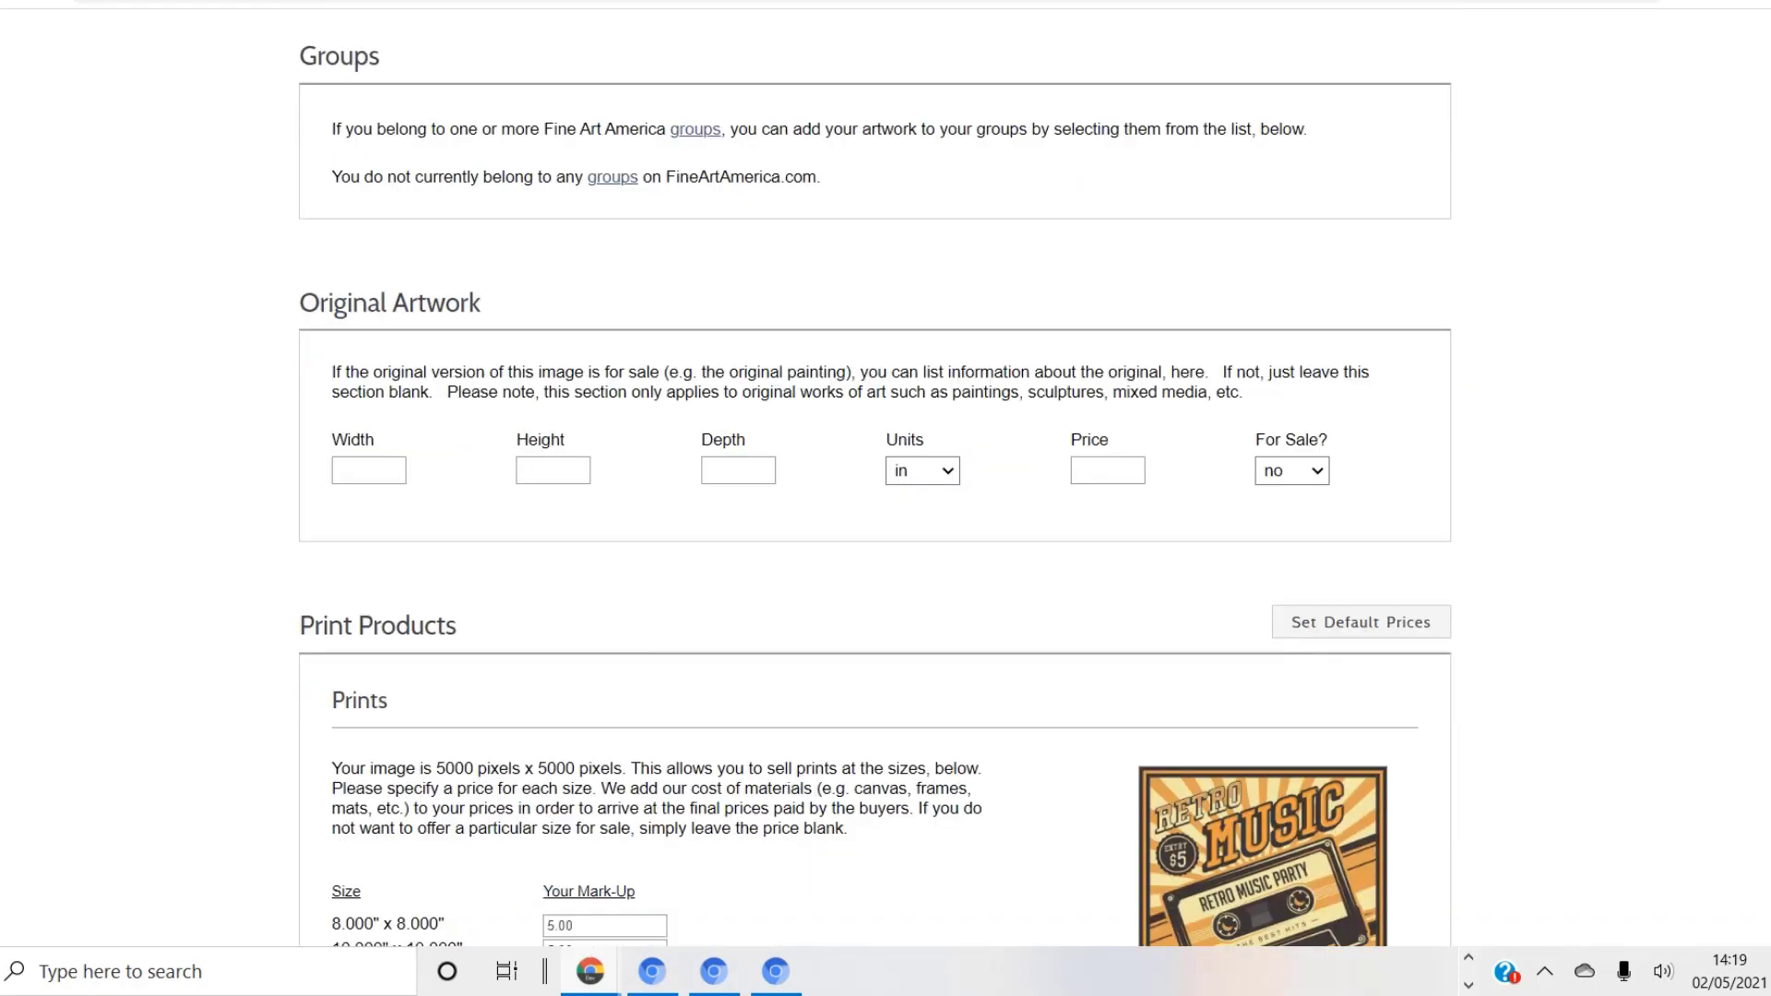
pyautogui.scroll(3, 876, 479)
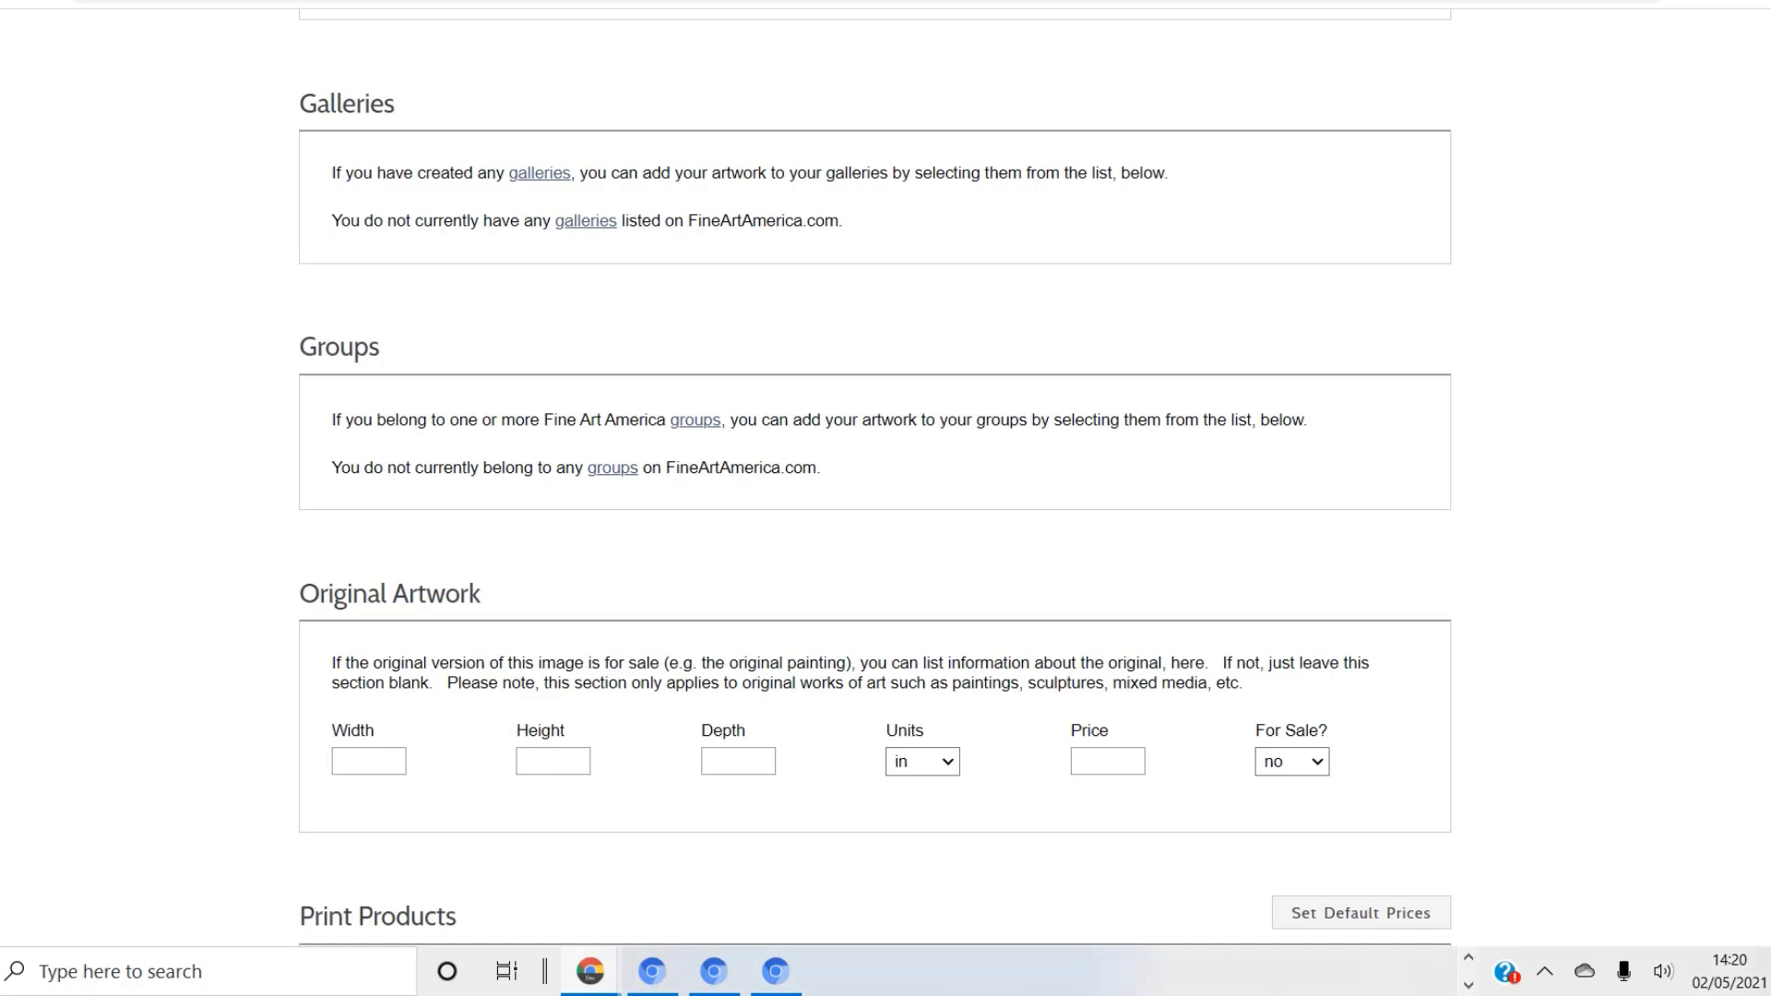
pyautogui.scroll(-7, 874, 498)
pyautogui.scroll(3, 874, 498)
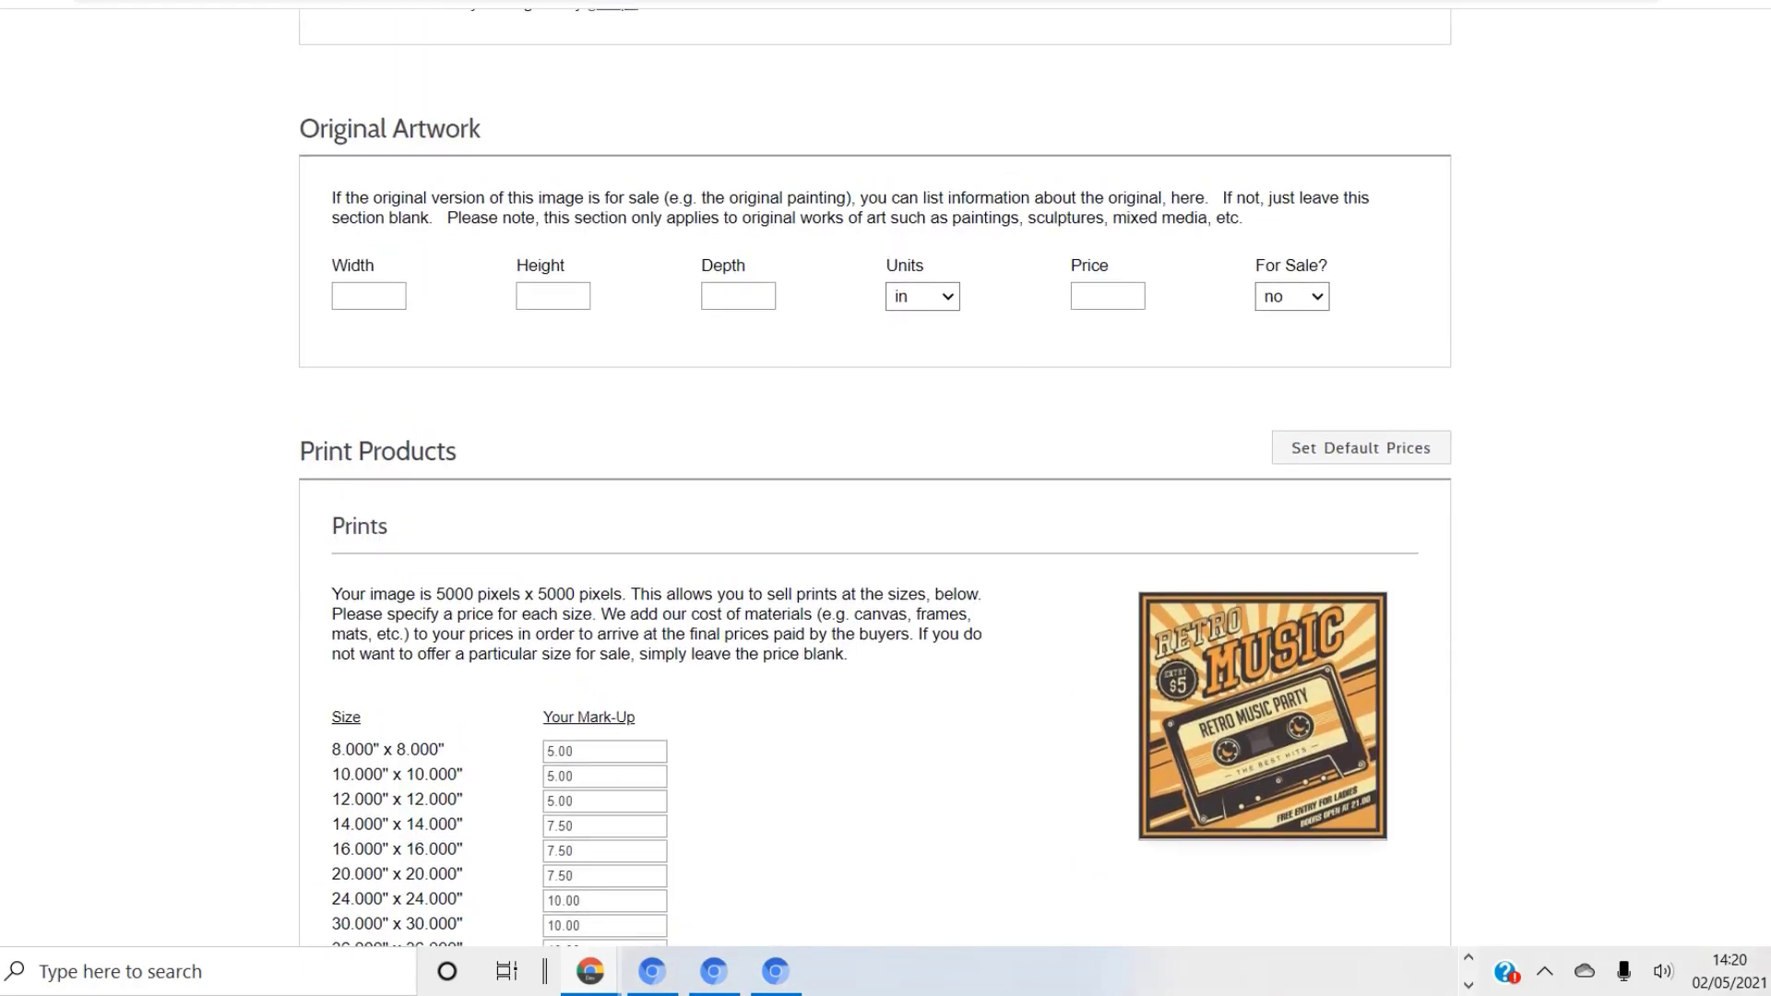
# Skim the print products from prints down to stickers and digital streaming, and return to the print size mark-ups.
pyautogui.scroll(-5, 874, 498)
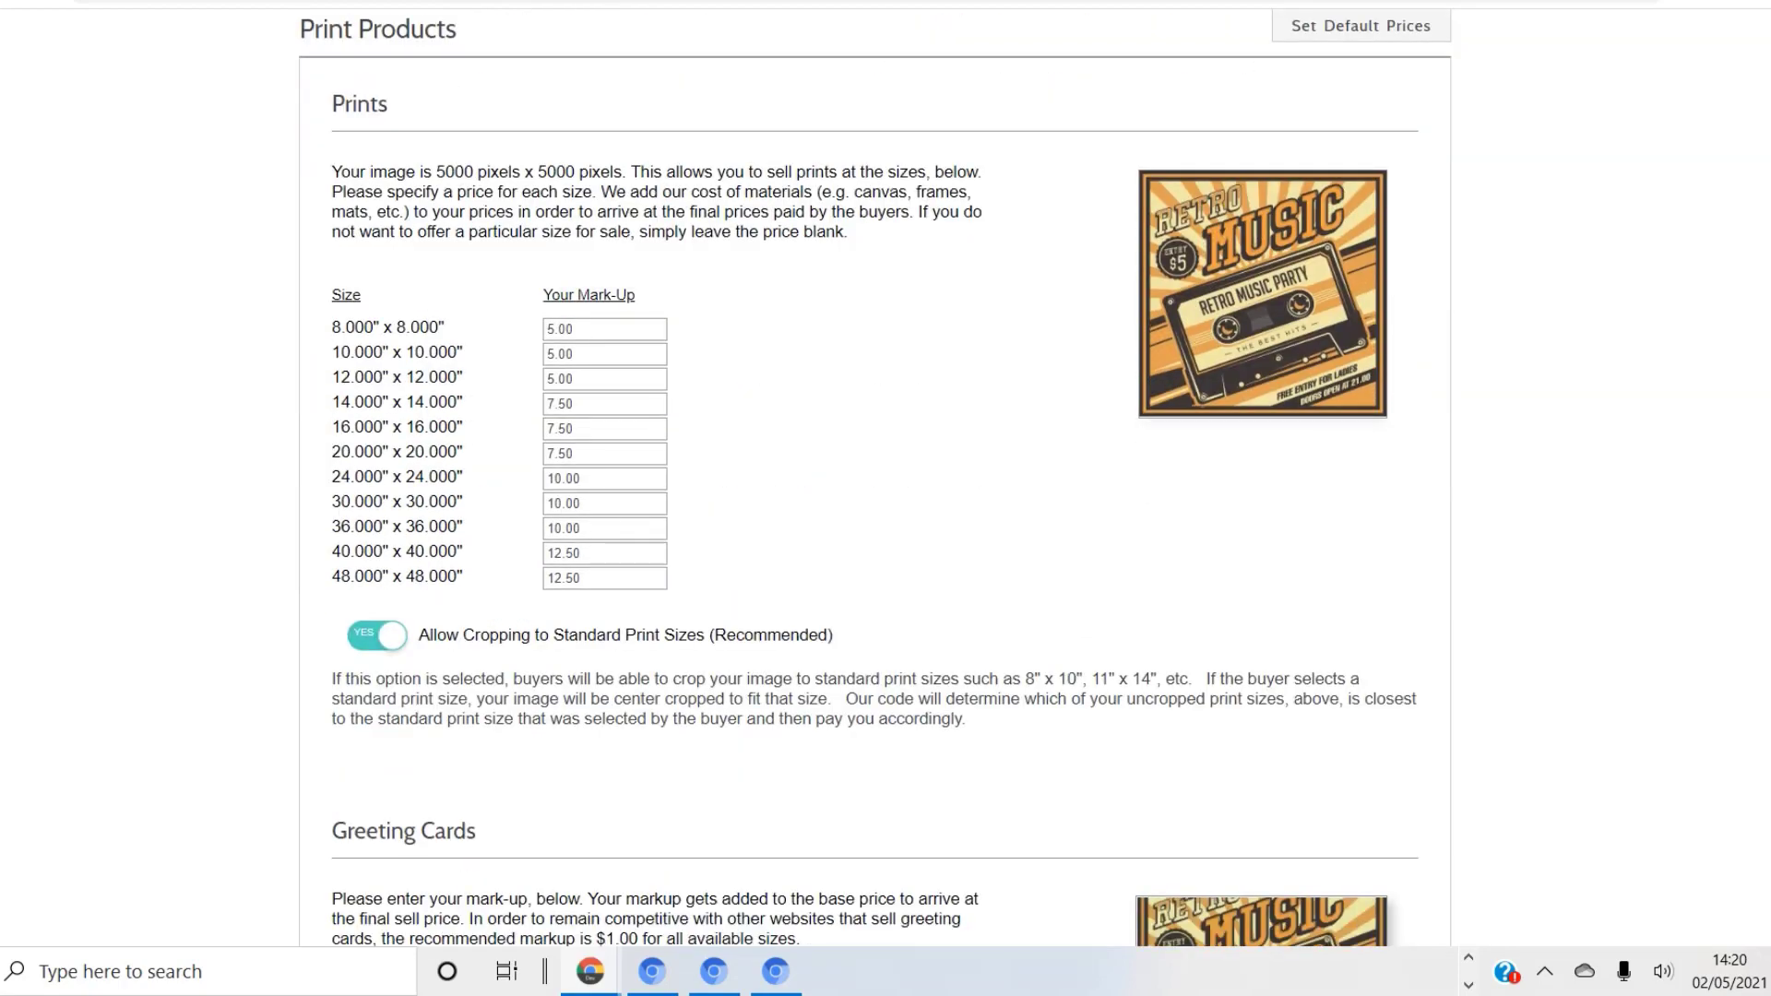
pyautogui.scroll(-20, 874, 498)
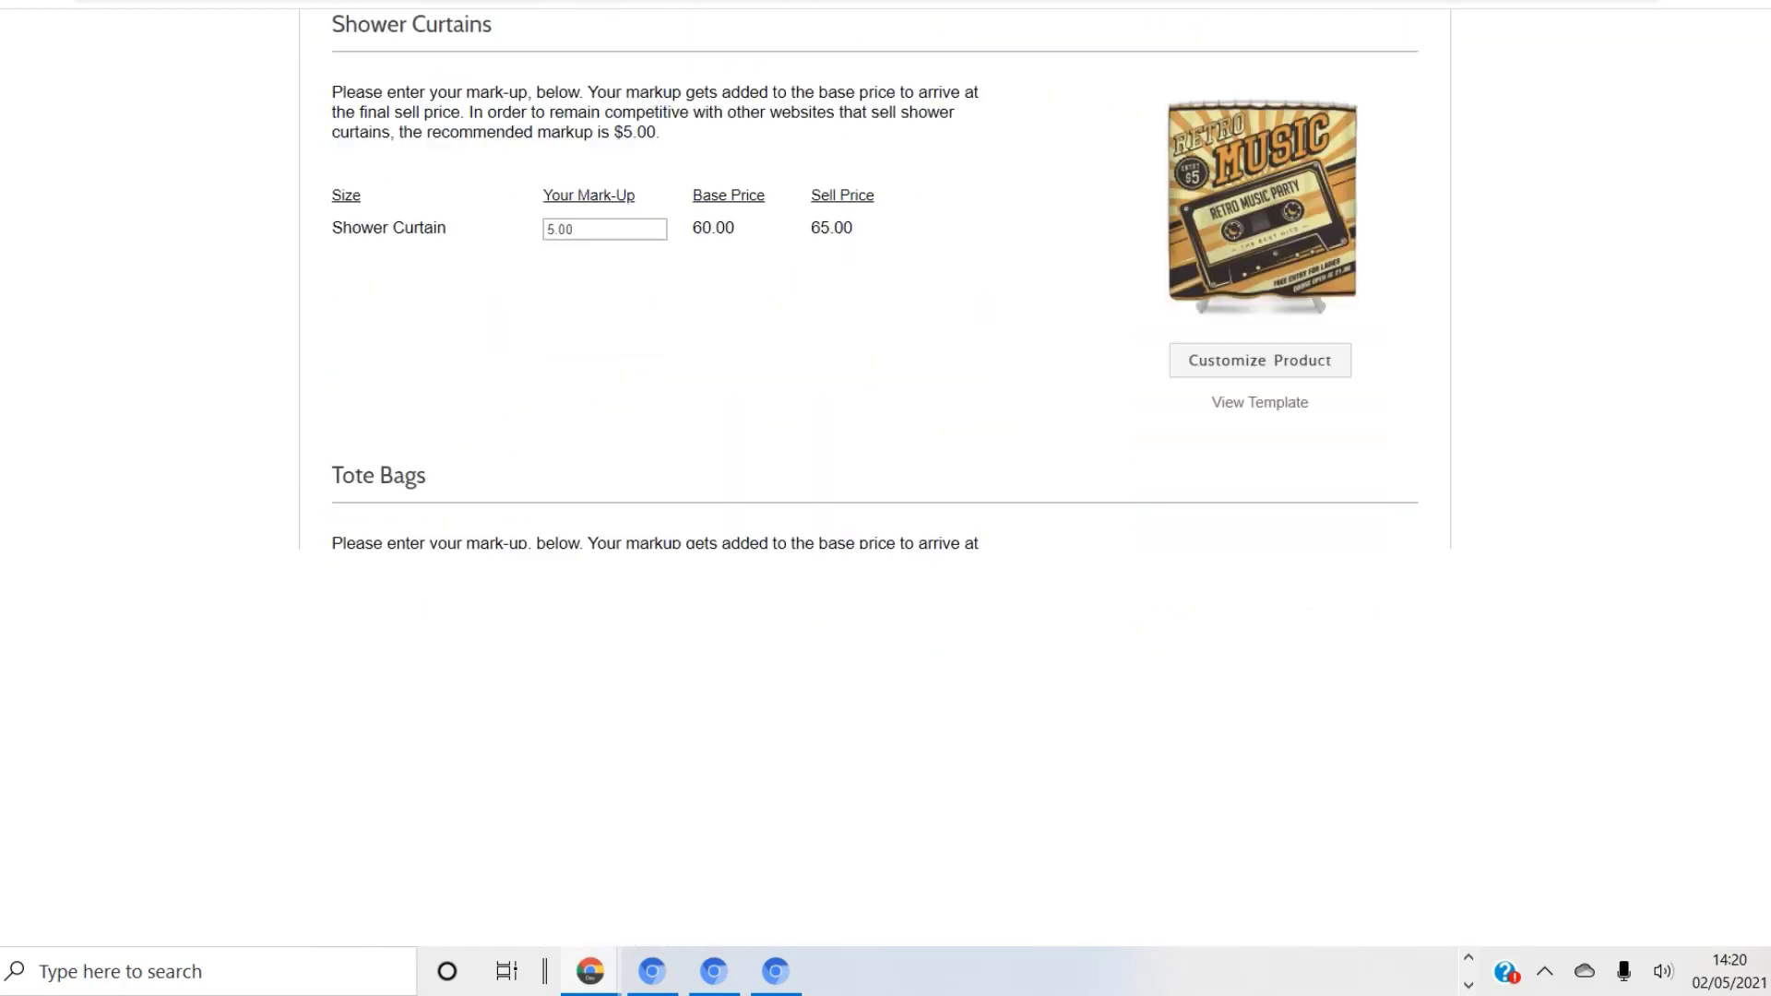
pyautogui.scroll(-20, 875, 498)
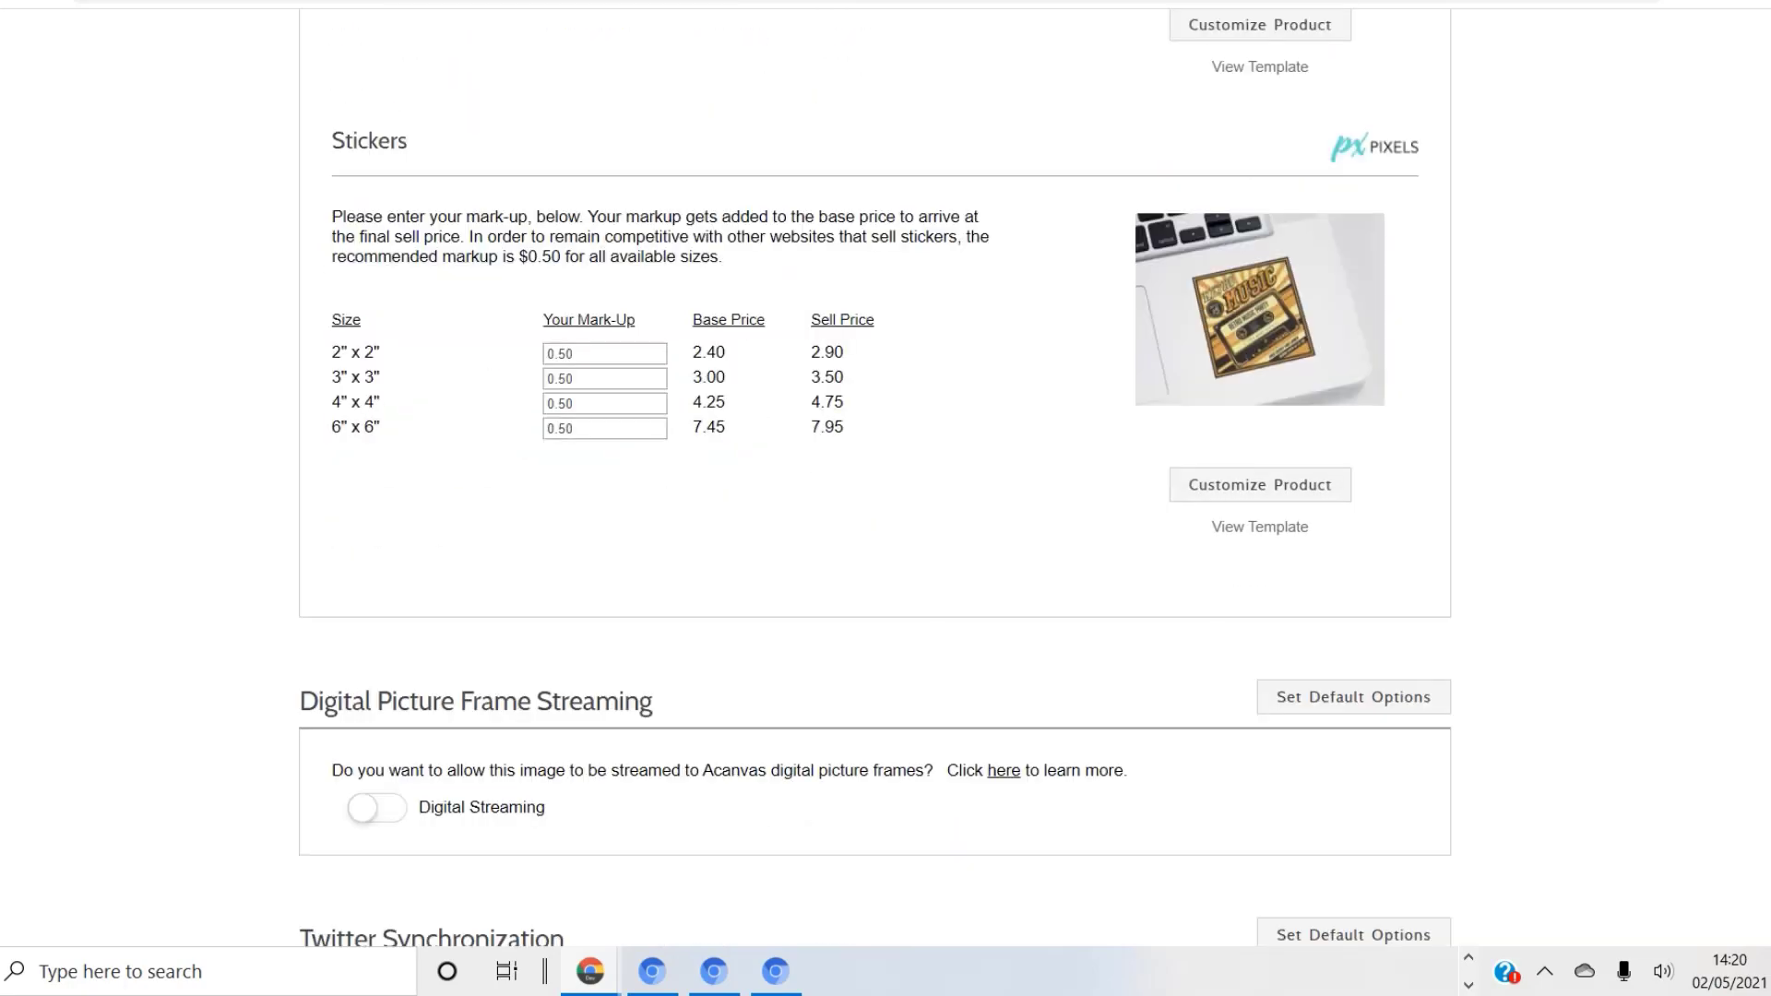
pyautogui.scroll(10, 874, 498)
pyautogui.scroll(-4, 874, 498)
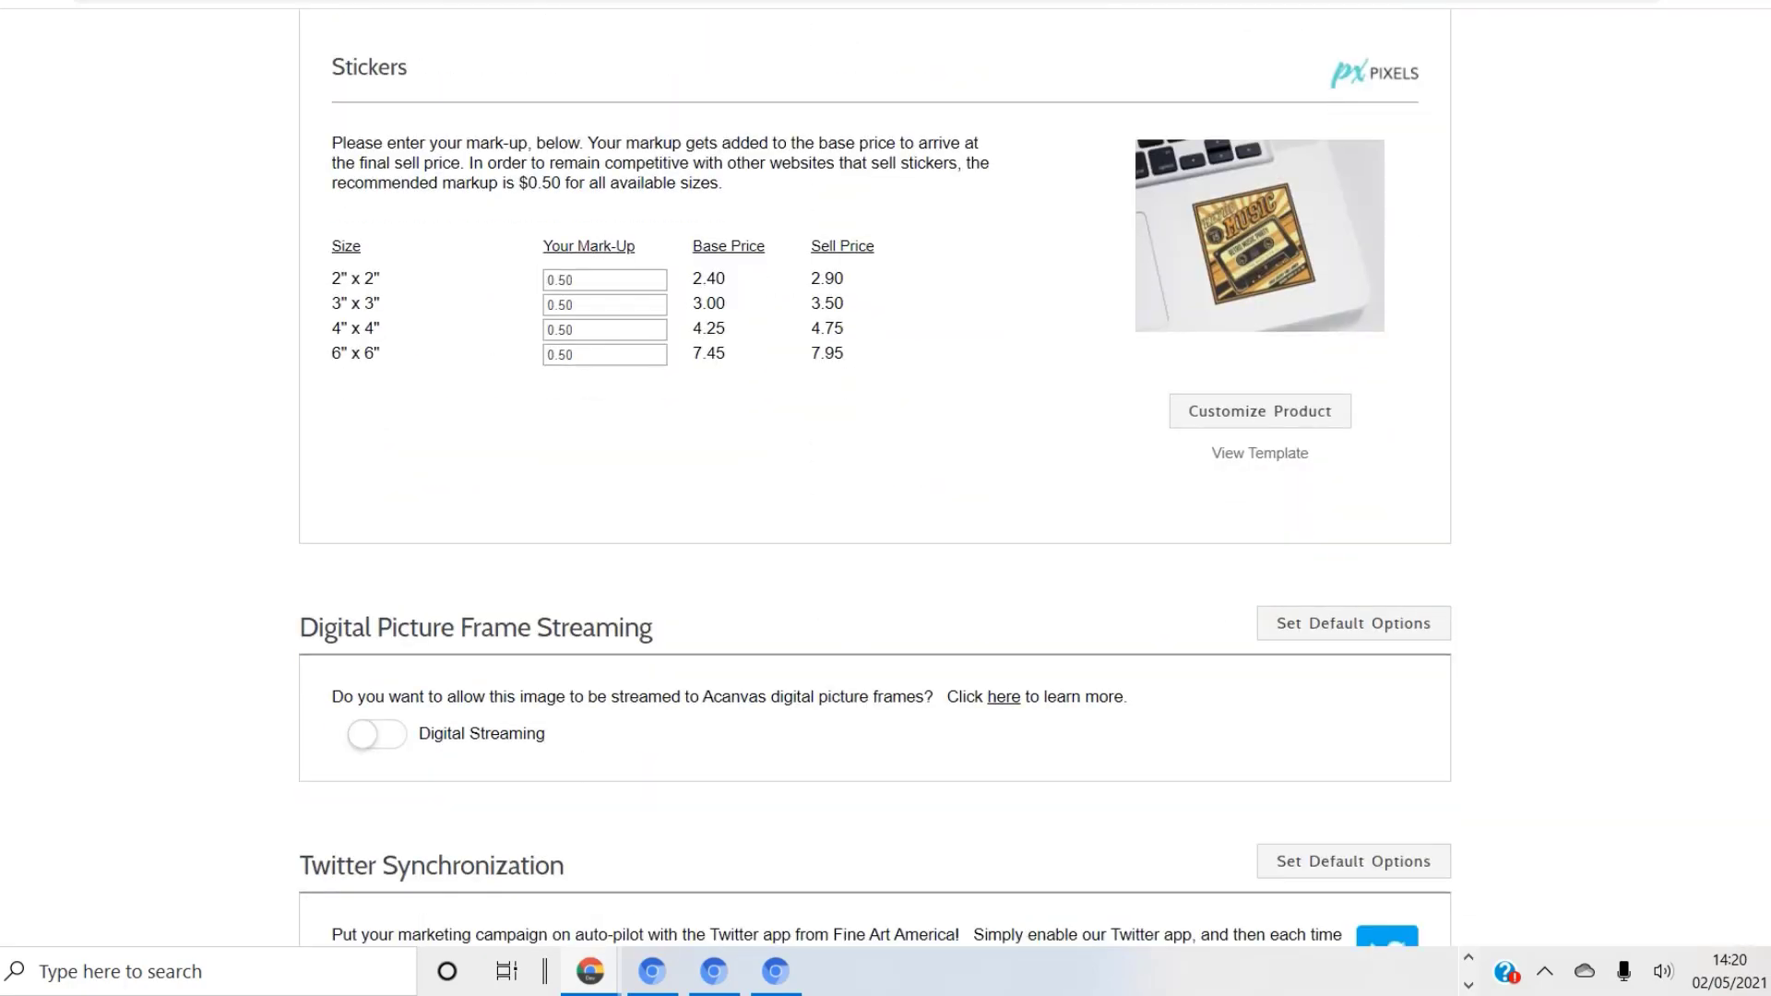
pyautogui.scroll(20, 874, 498)
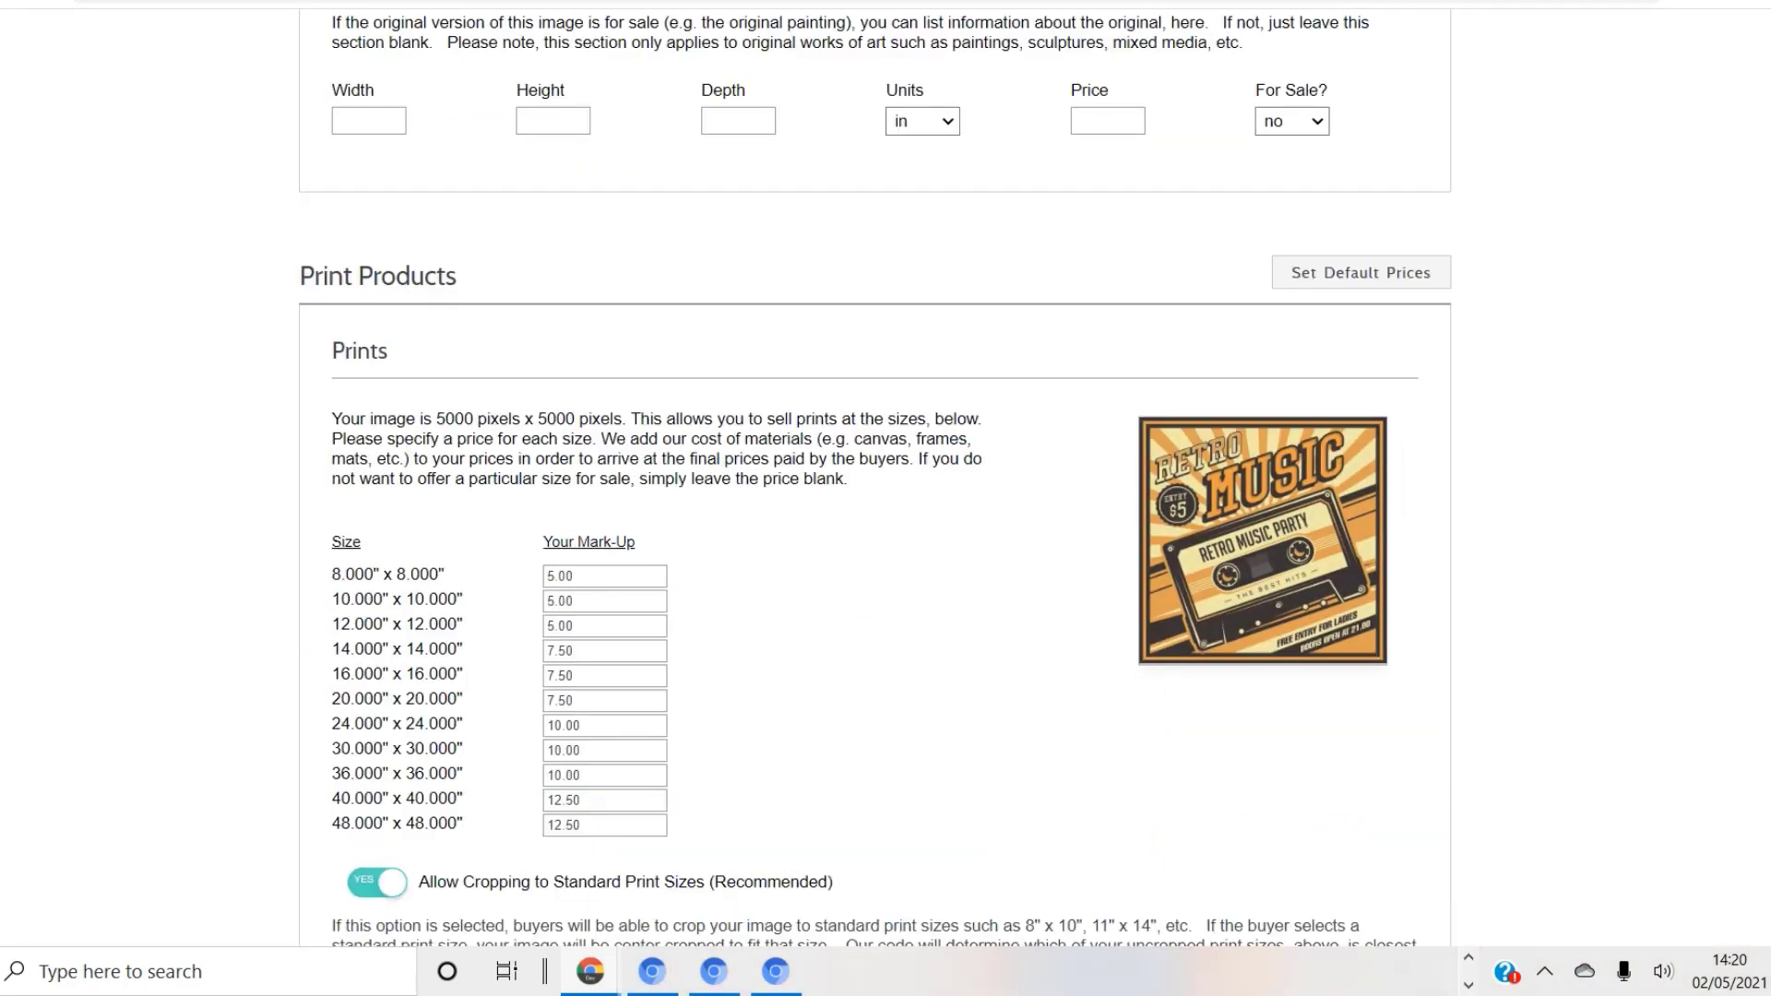
pyautogui.scroll(-4, 874, 498)
pyautogui.scroll(2, 875, 498)
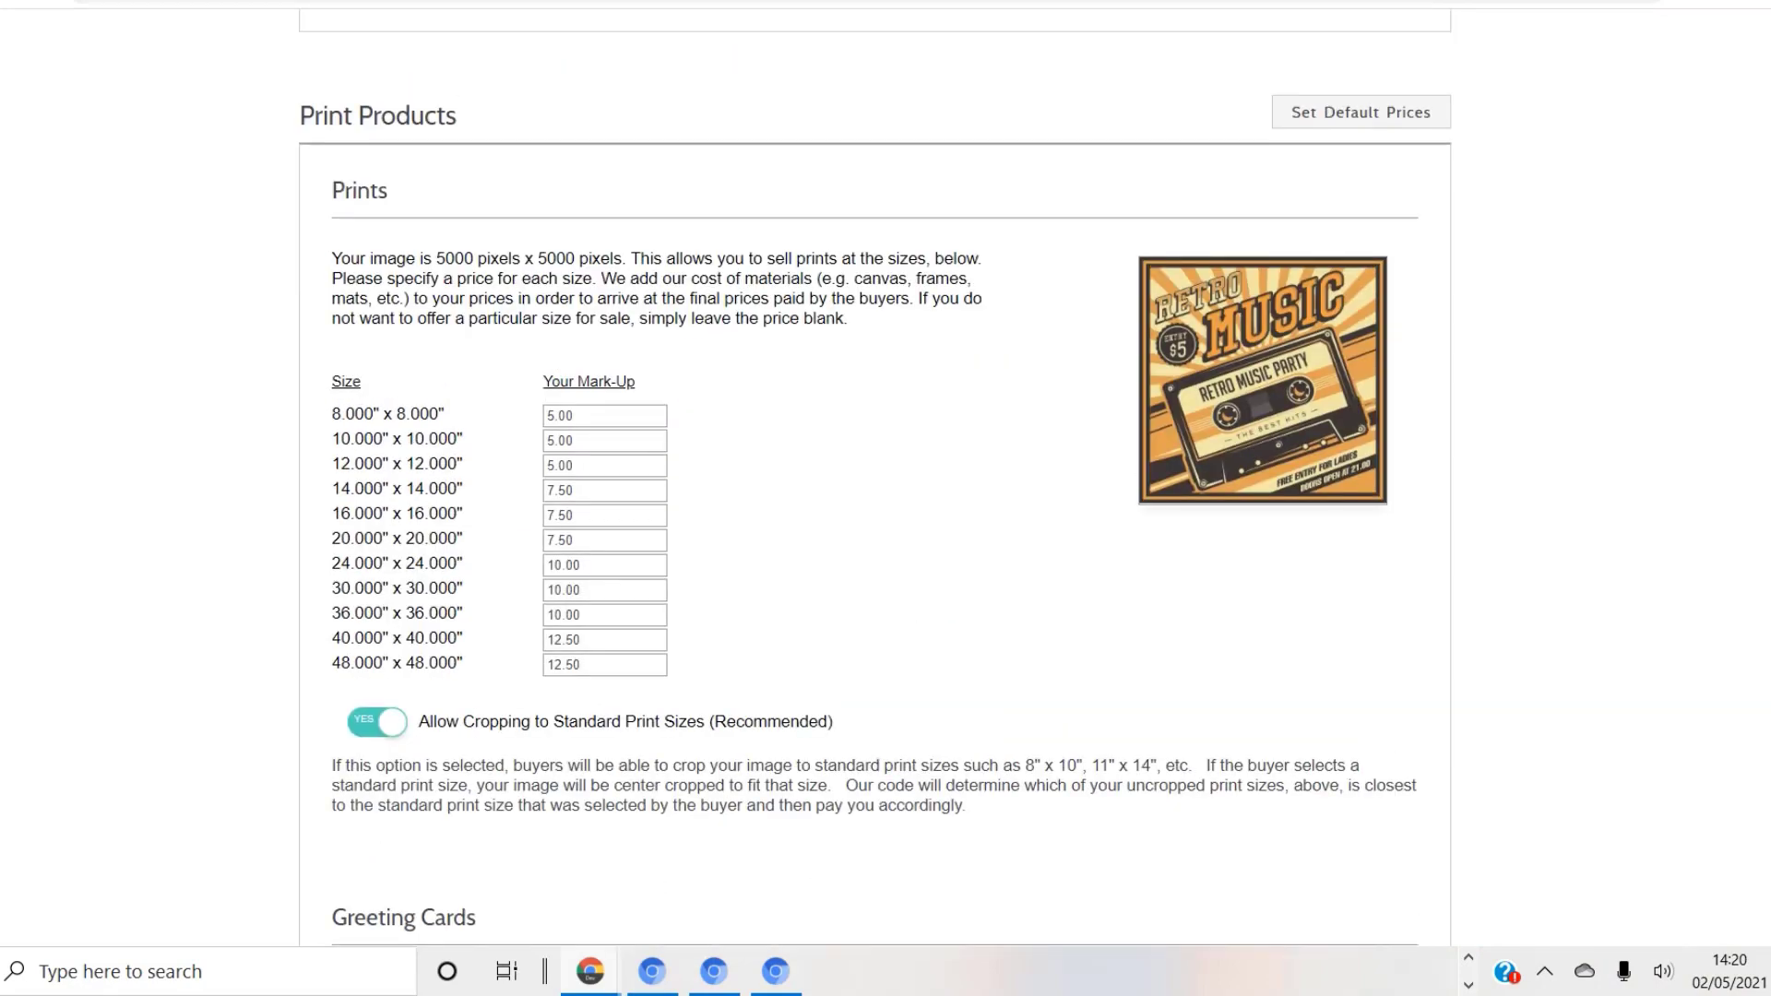
pyautogui.scroll(-10, 875, 498)
pyautogui.scroll(11, 874, 498)
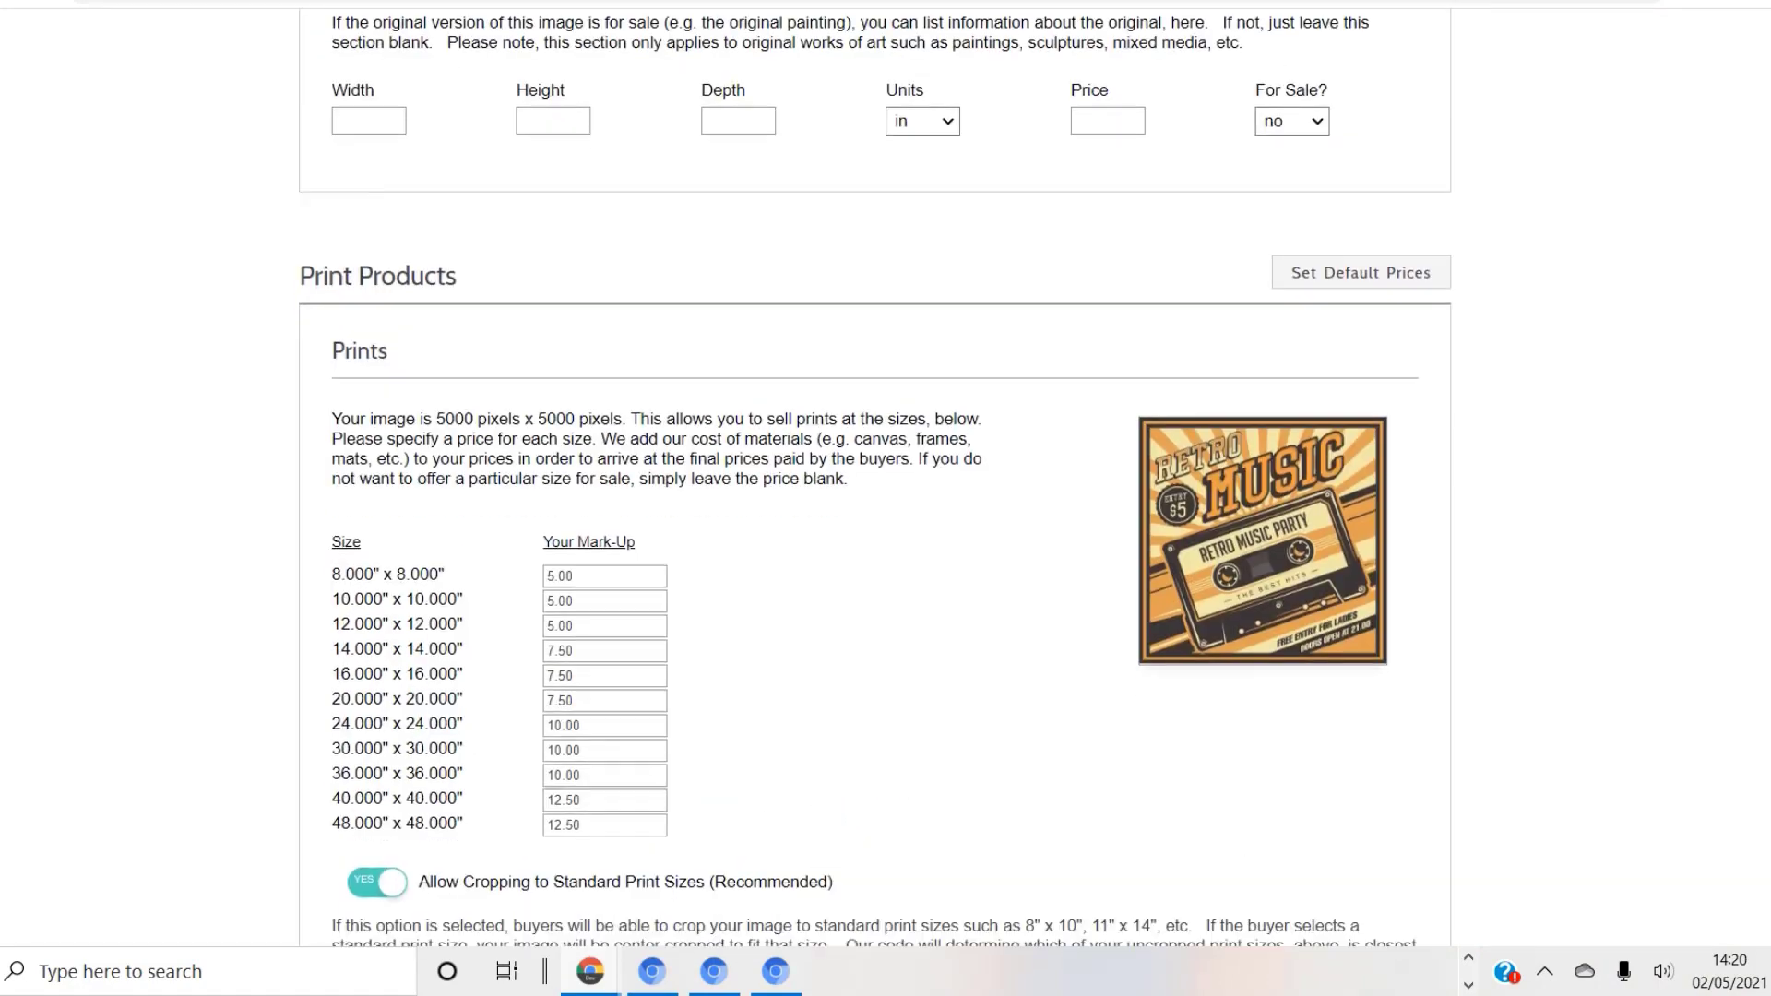
# Examine the mark-ups, sell prices and design previews of the individual products, from greeting cards through T-shirts to towels.
pyautogui.scroll(-1, 874, 498)
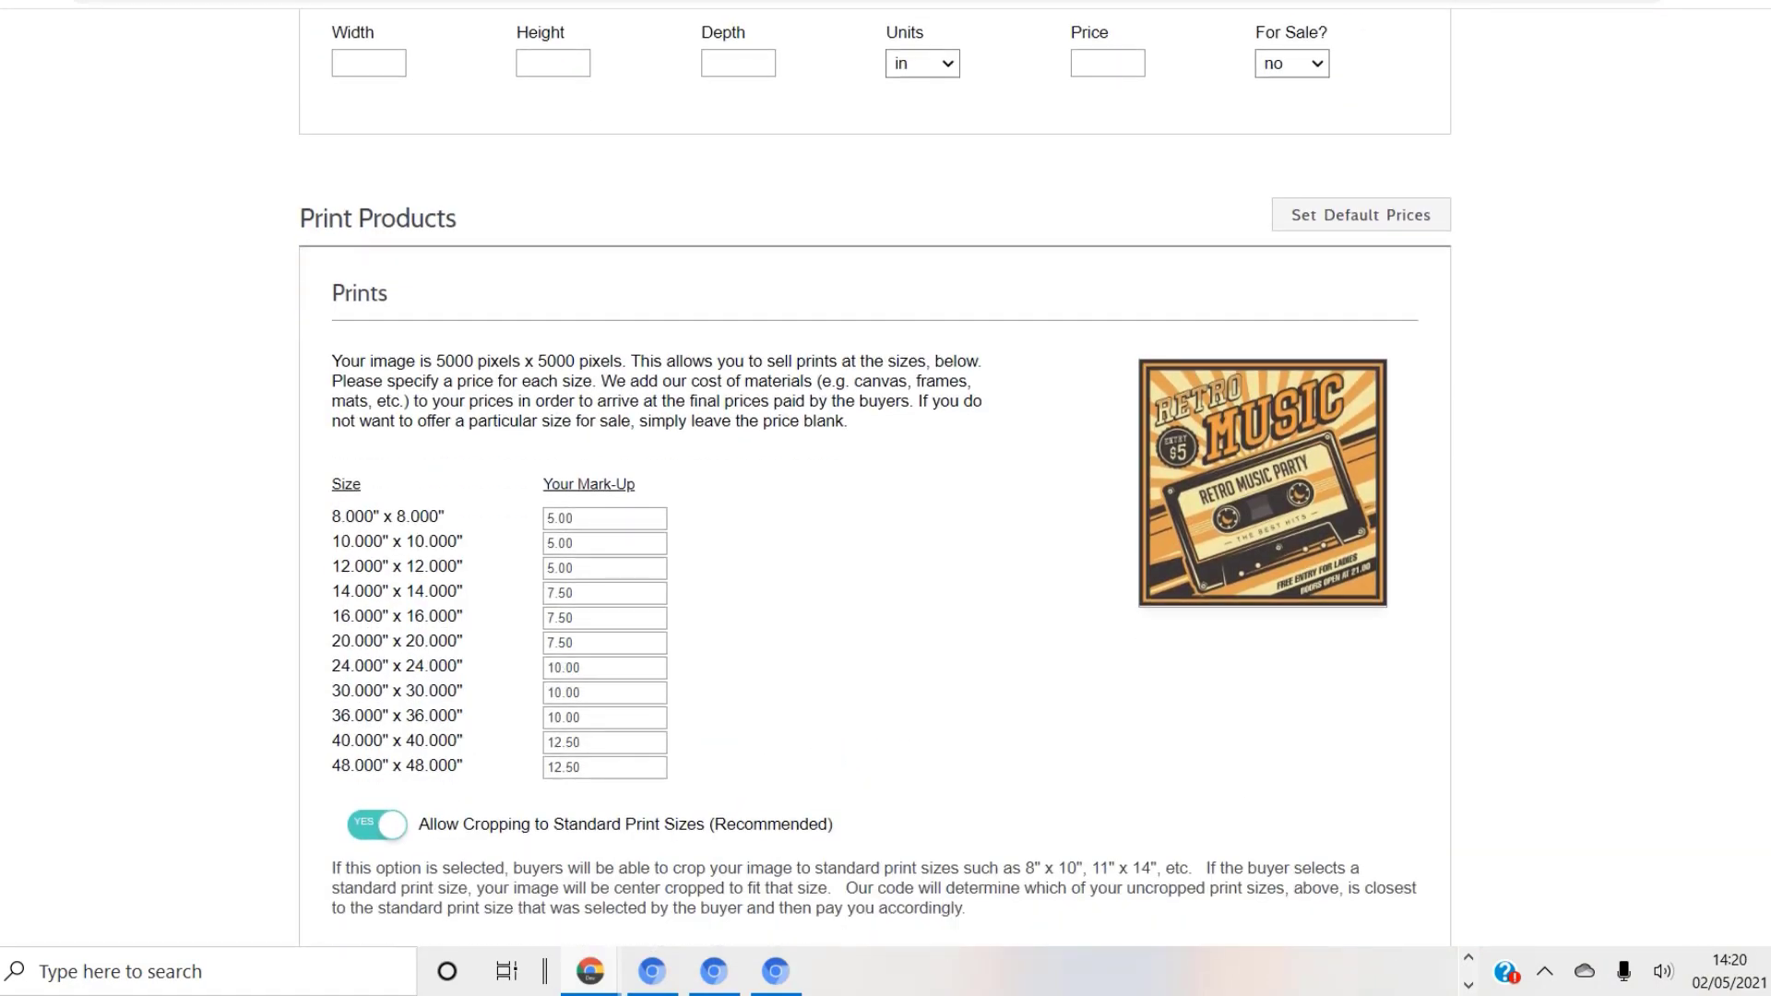
pyautogui.scroll(-10, 875, 498)
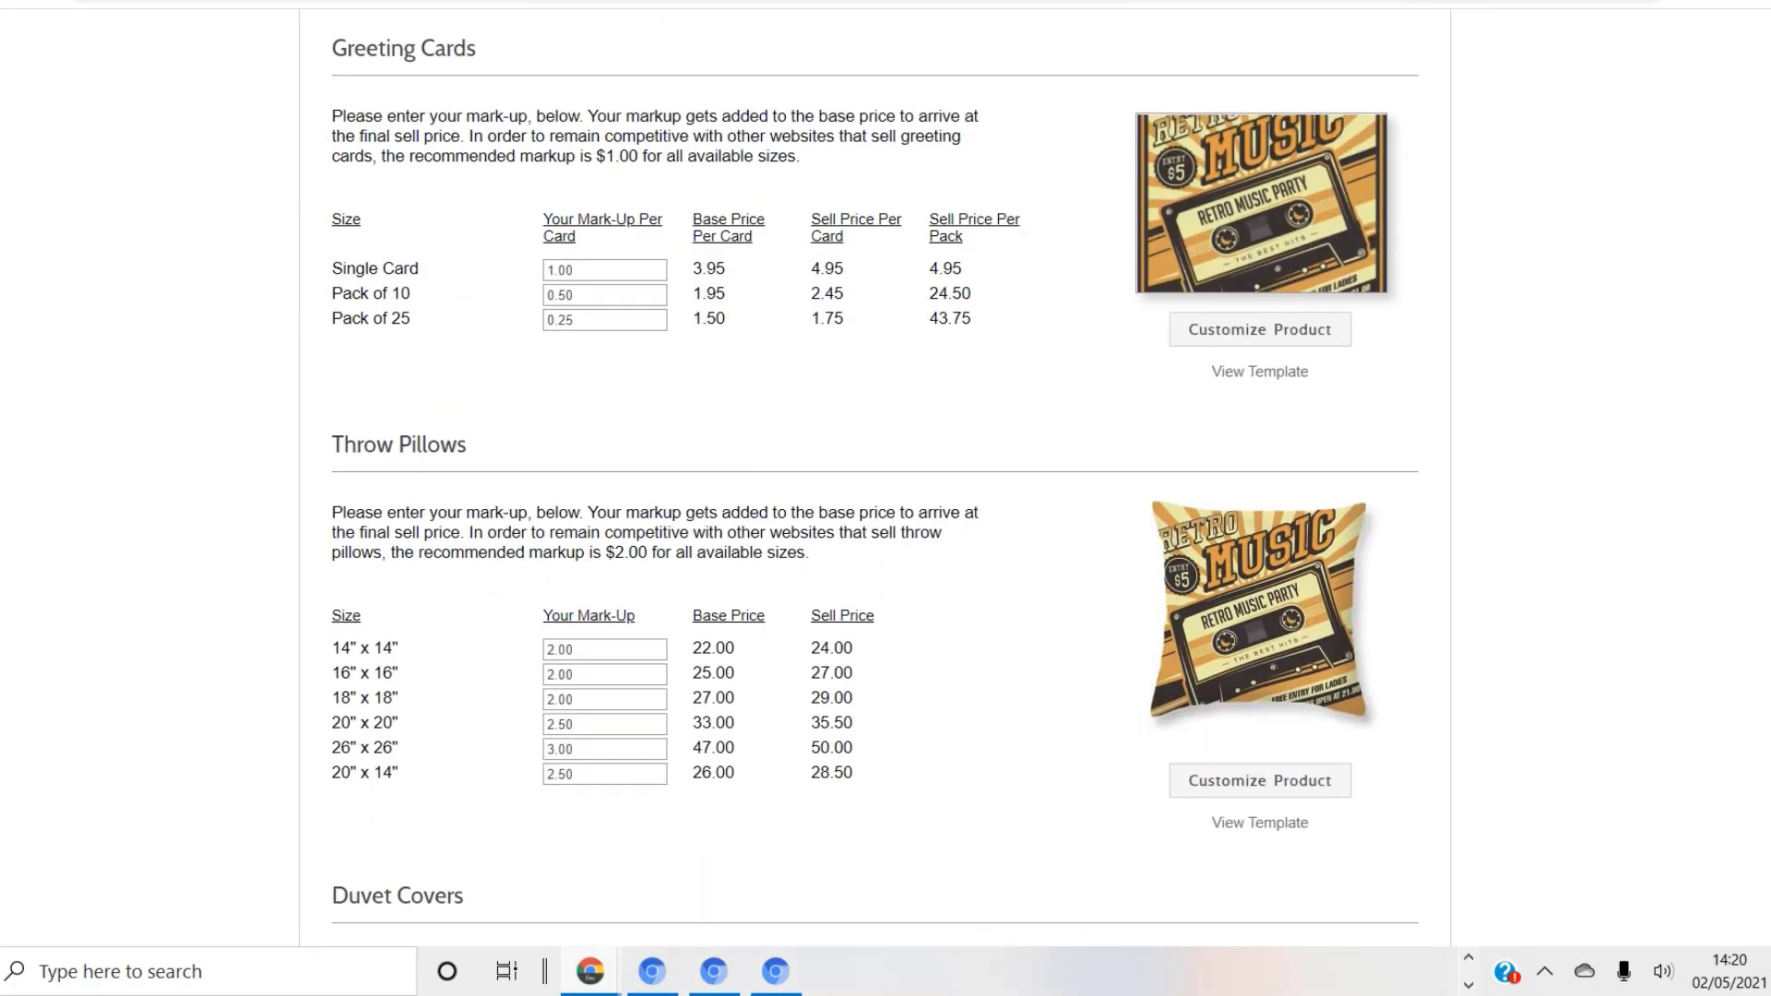
pyautogui.scroll(-6, 874, 498)
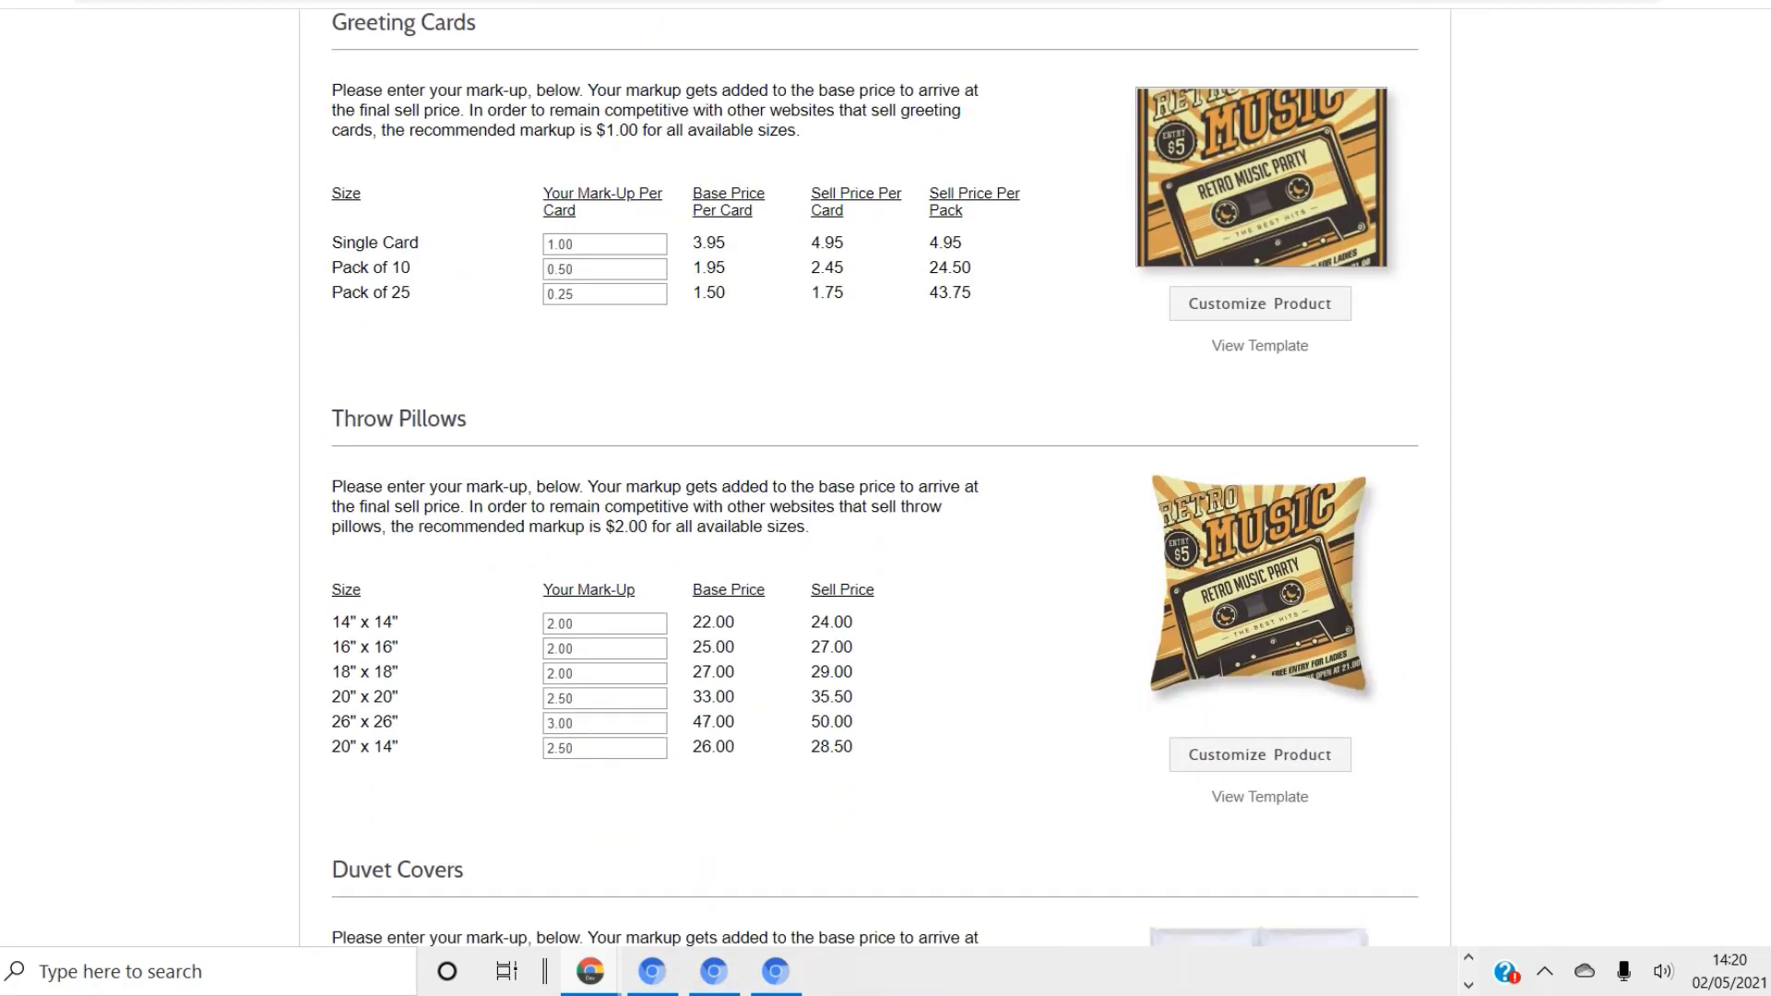
pyautogui.scroll(-5, 874, 498)
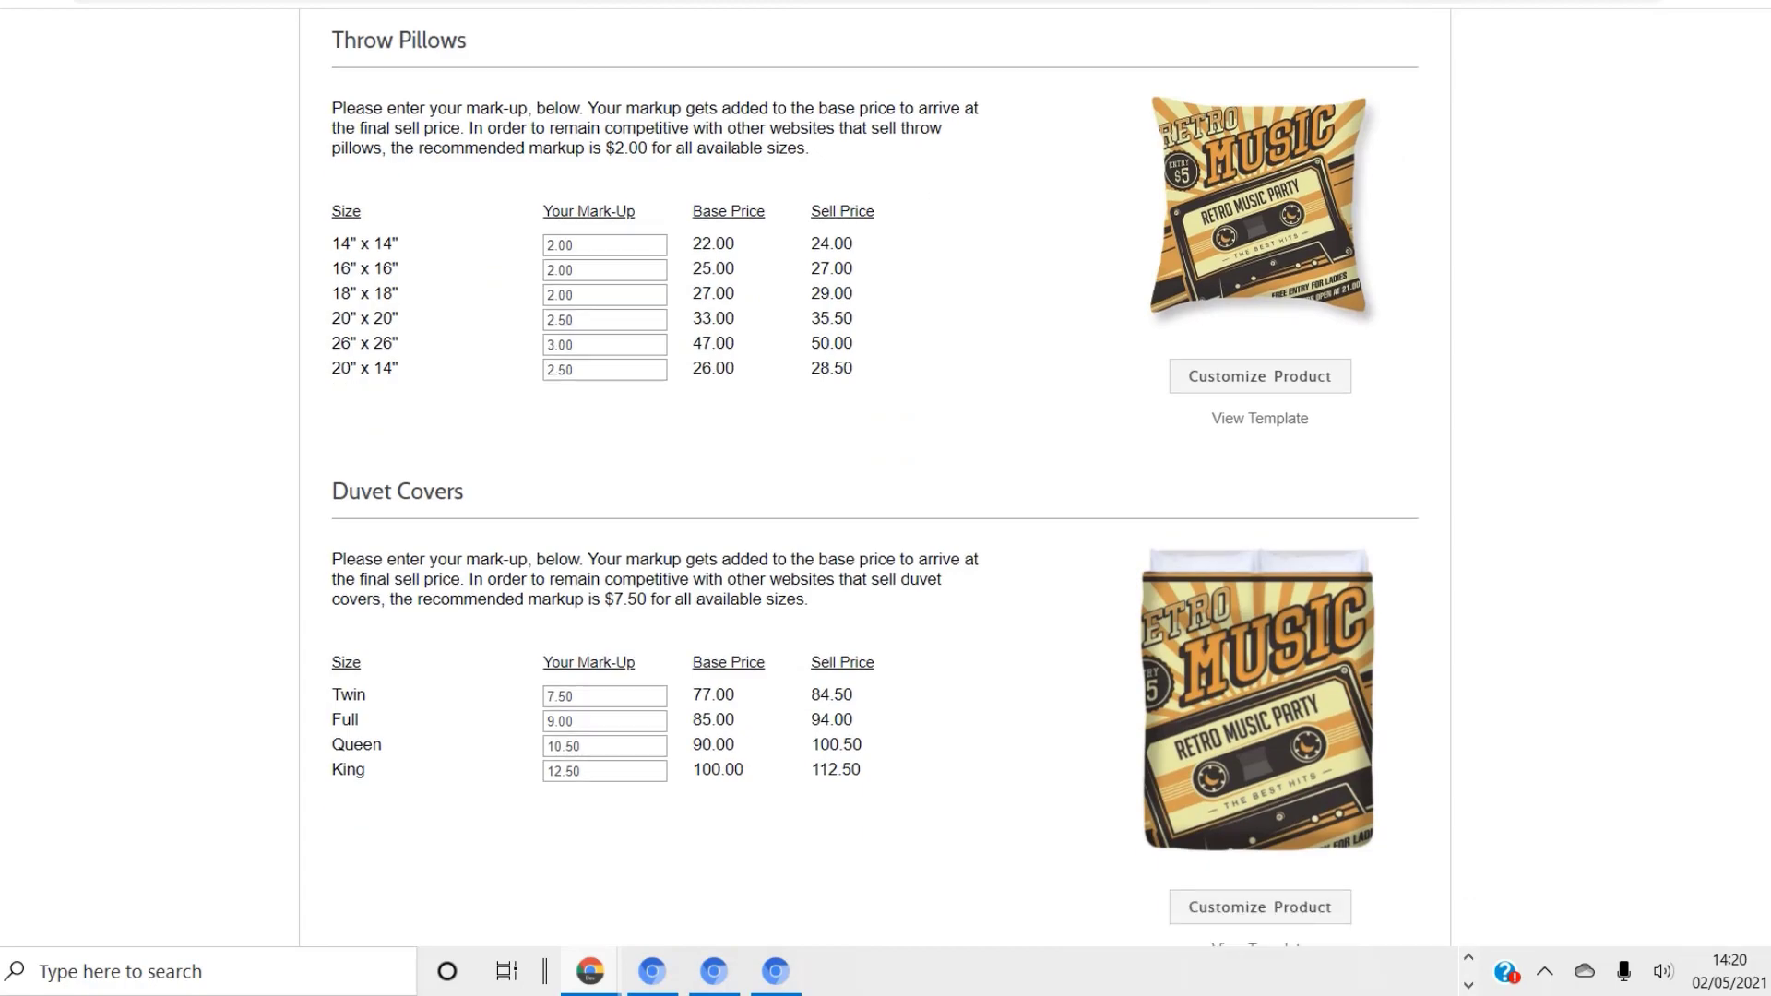
pyautogui.scroll(5, 874, 498)
pyautogui.scroll(-9, 874, 498)
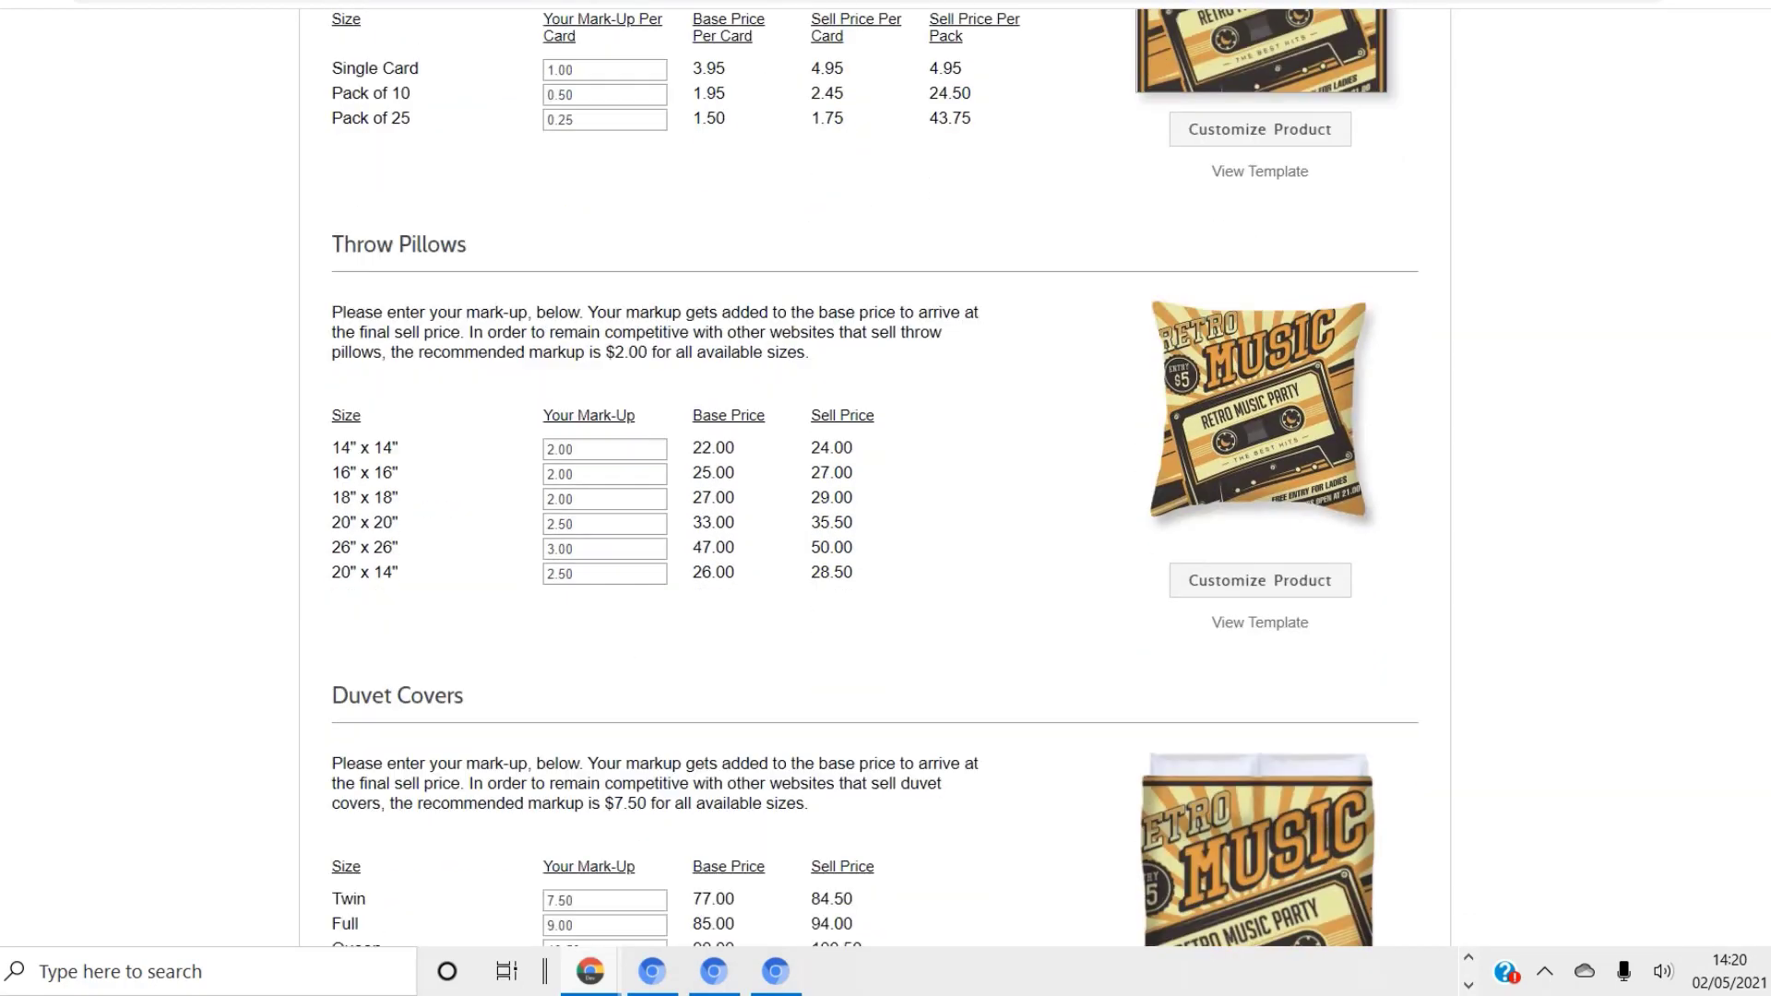
pyautogui.scroll(4, 874, 498)
pyautogui.scroll(-19, 875, 498)
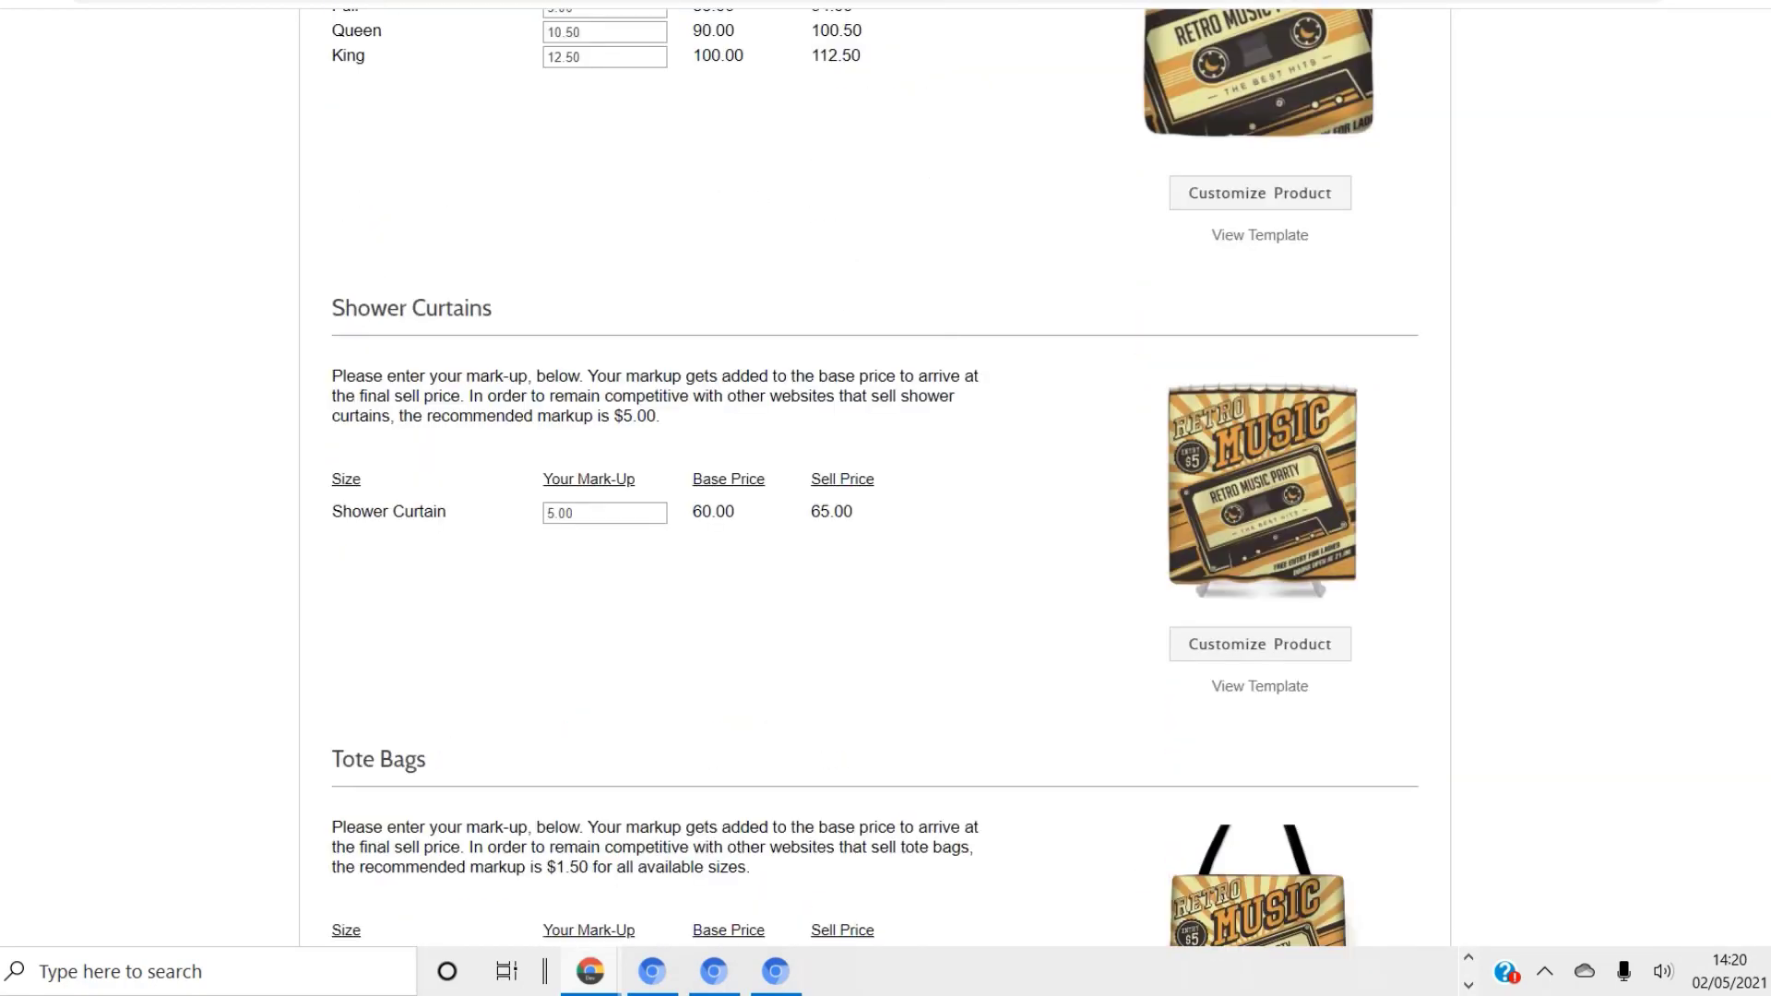
pyautogui.scroll(-9, 874, 498)
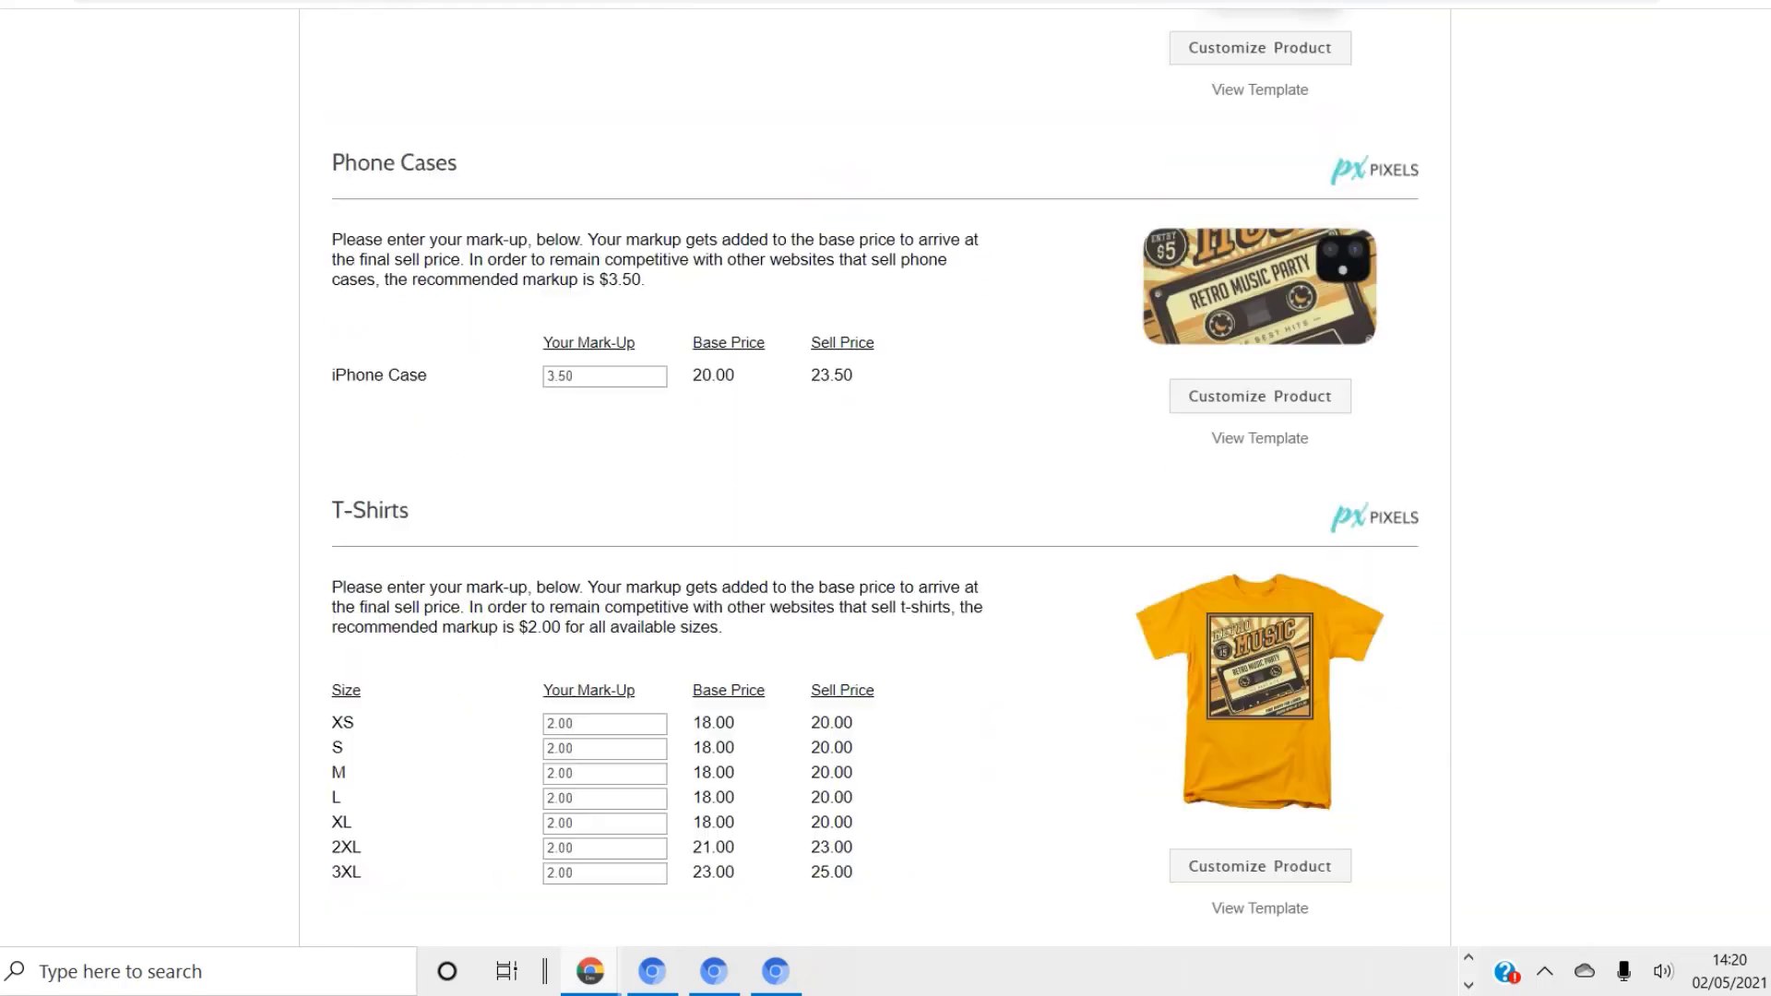
pyautogui.scroll(2, 874, 497)
pyautogui.scroll(-5, 875, 498)
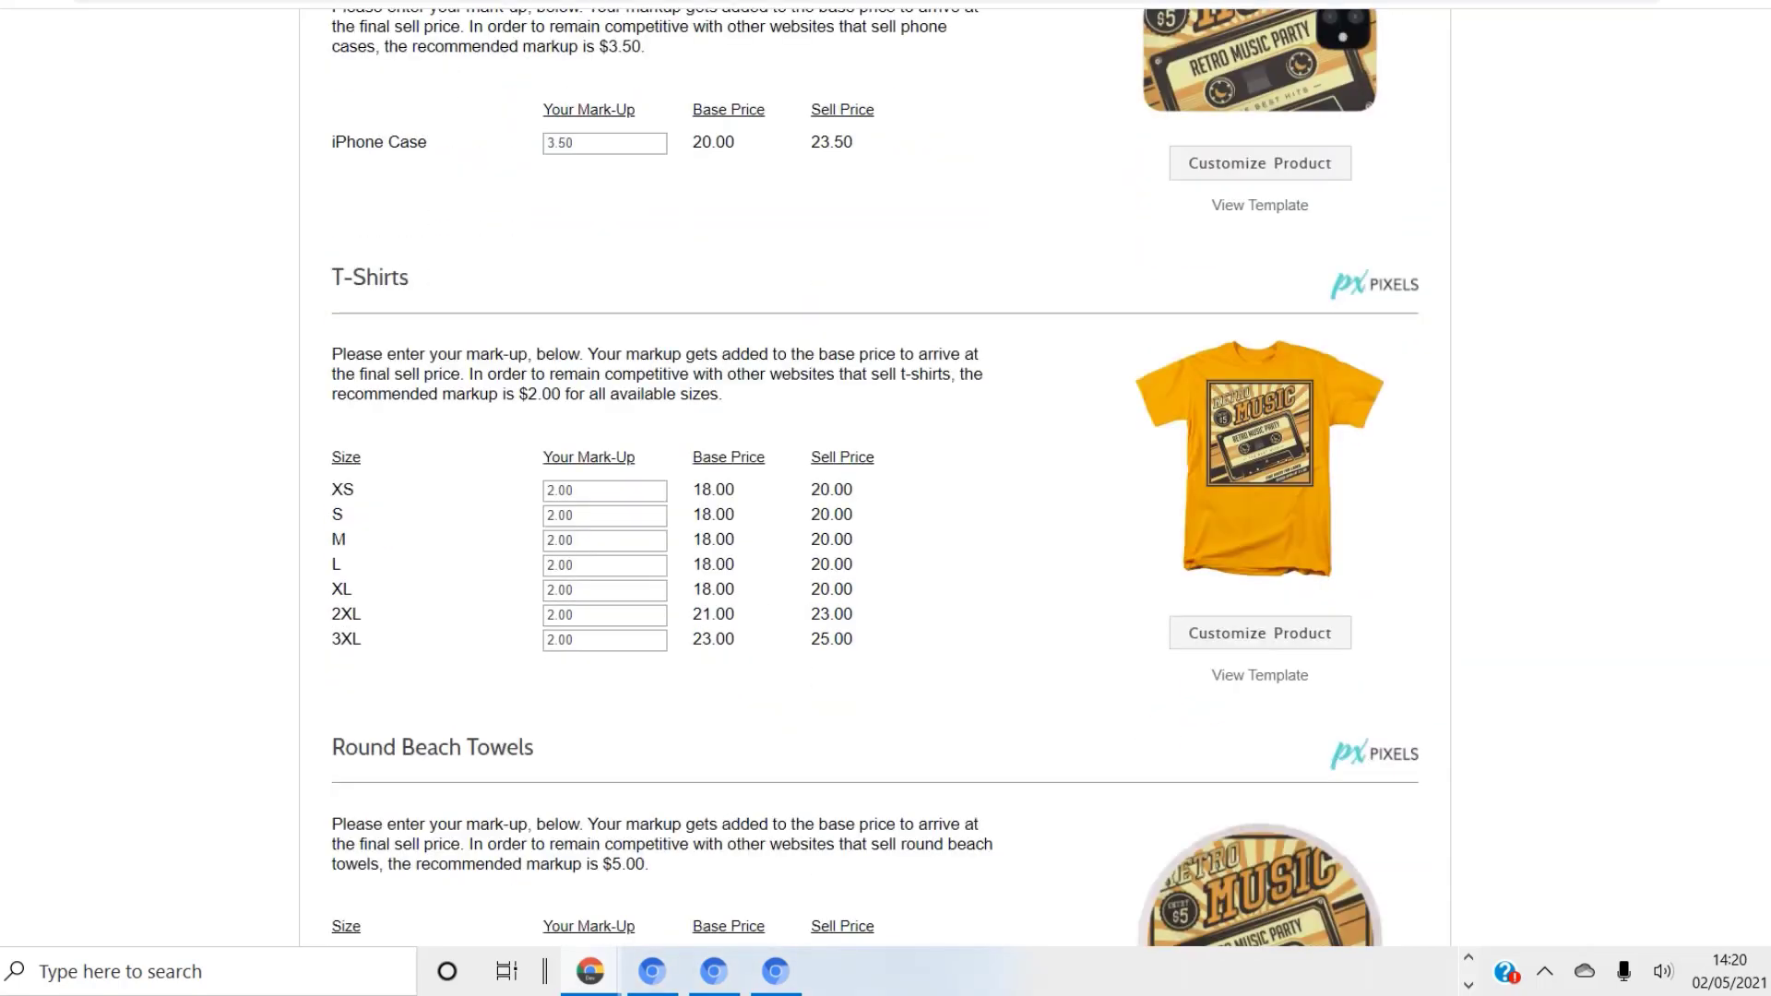
pyautogui.scroll(-7, 875, 498)
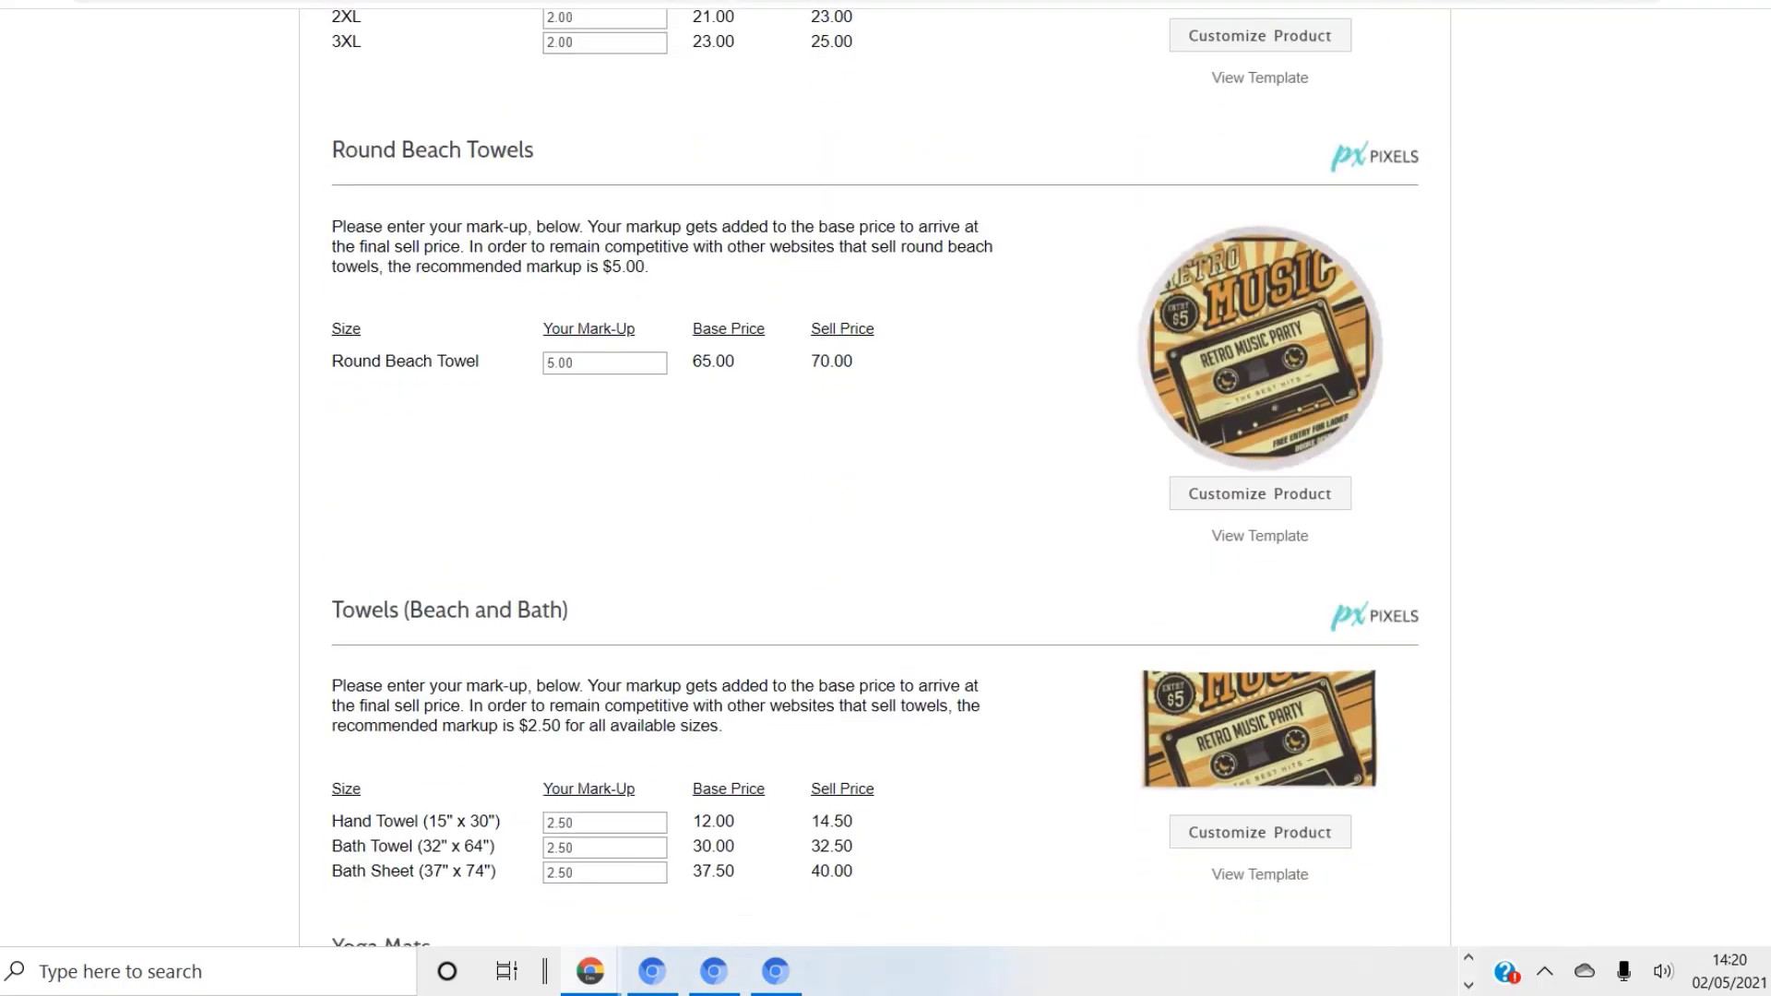
# Examine the mark-ups, sell prices and design previews of the remaining products, from round beach towels through coffee mugs to stickers.
pyautogui.scroll(-1, 874, 498)
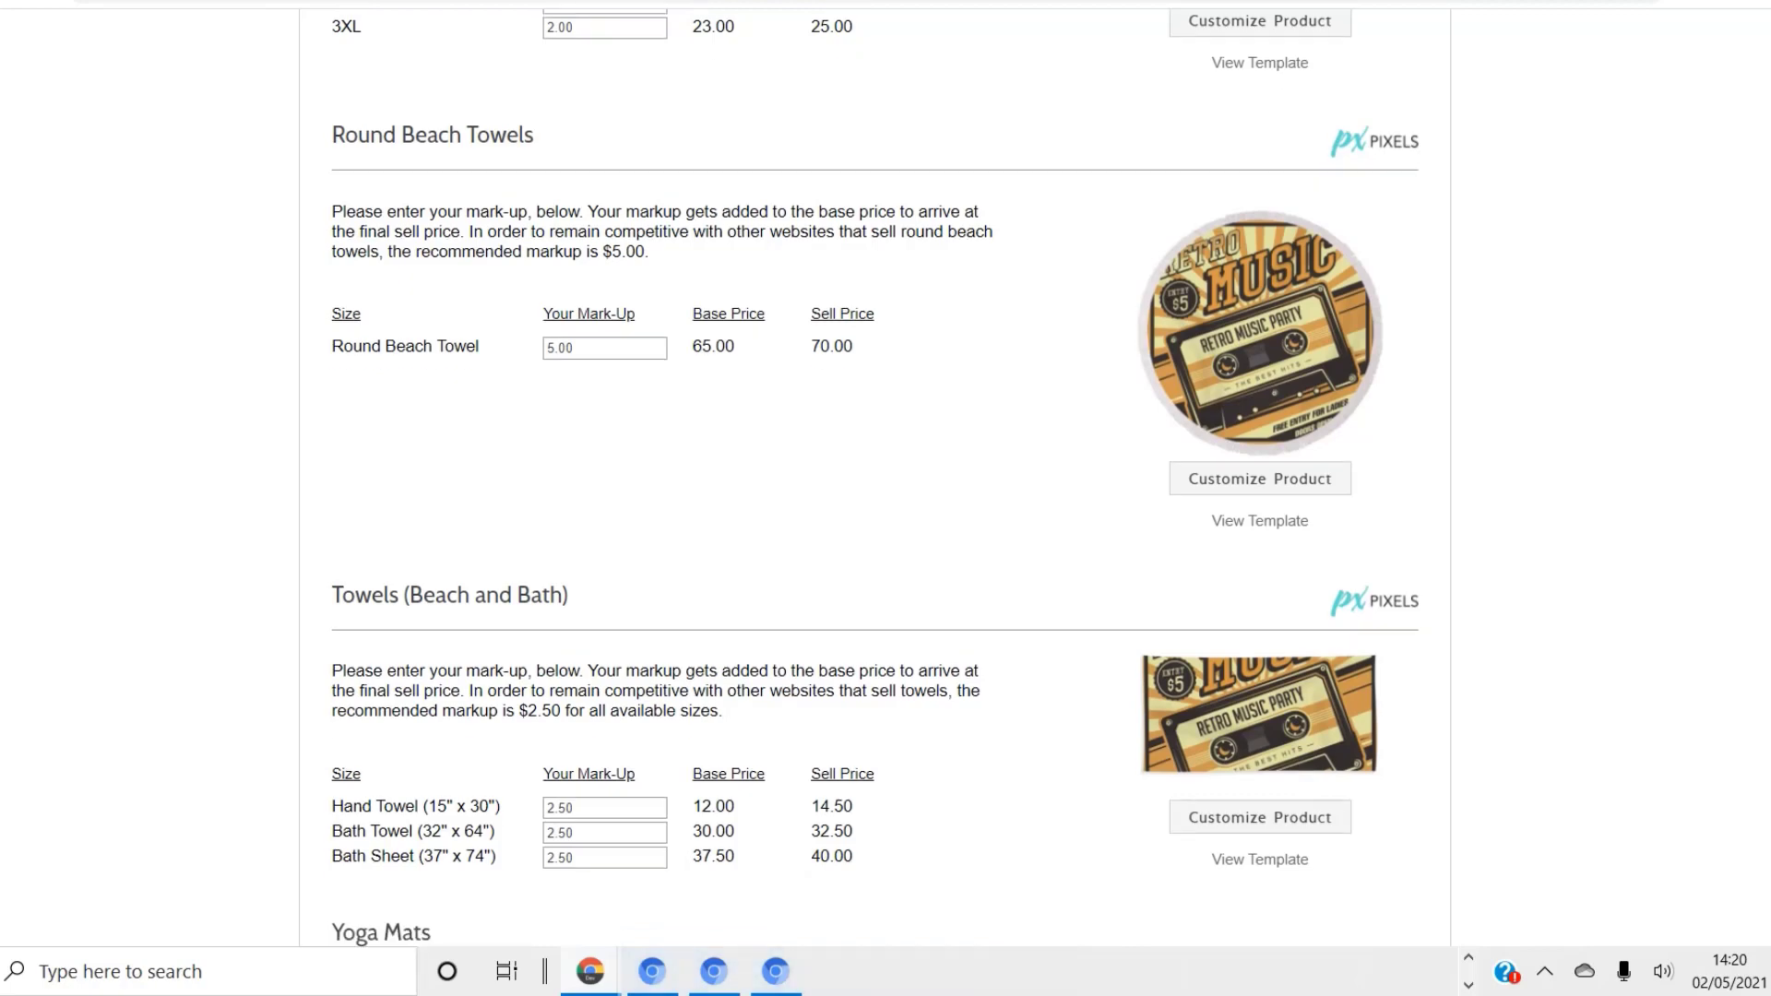
pyautogui.scroll(-5, 874, 498)
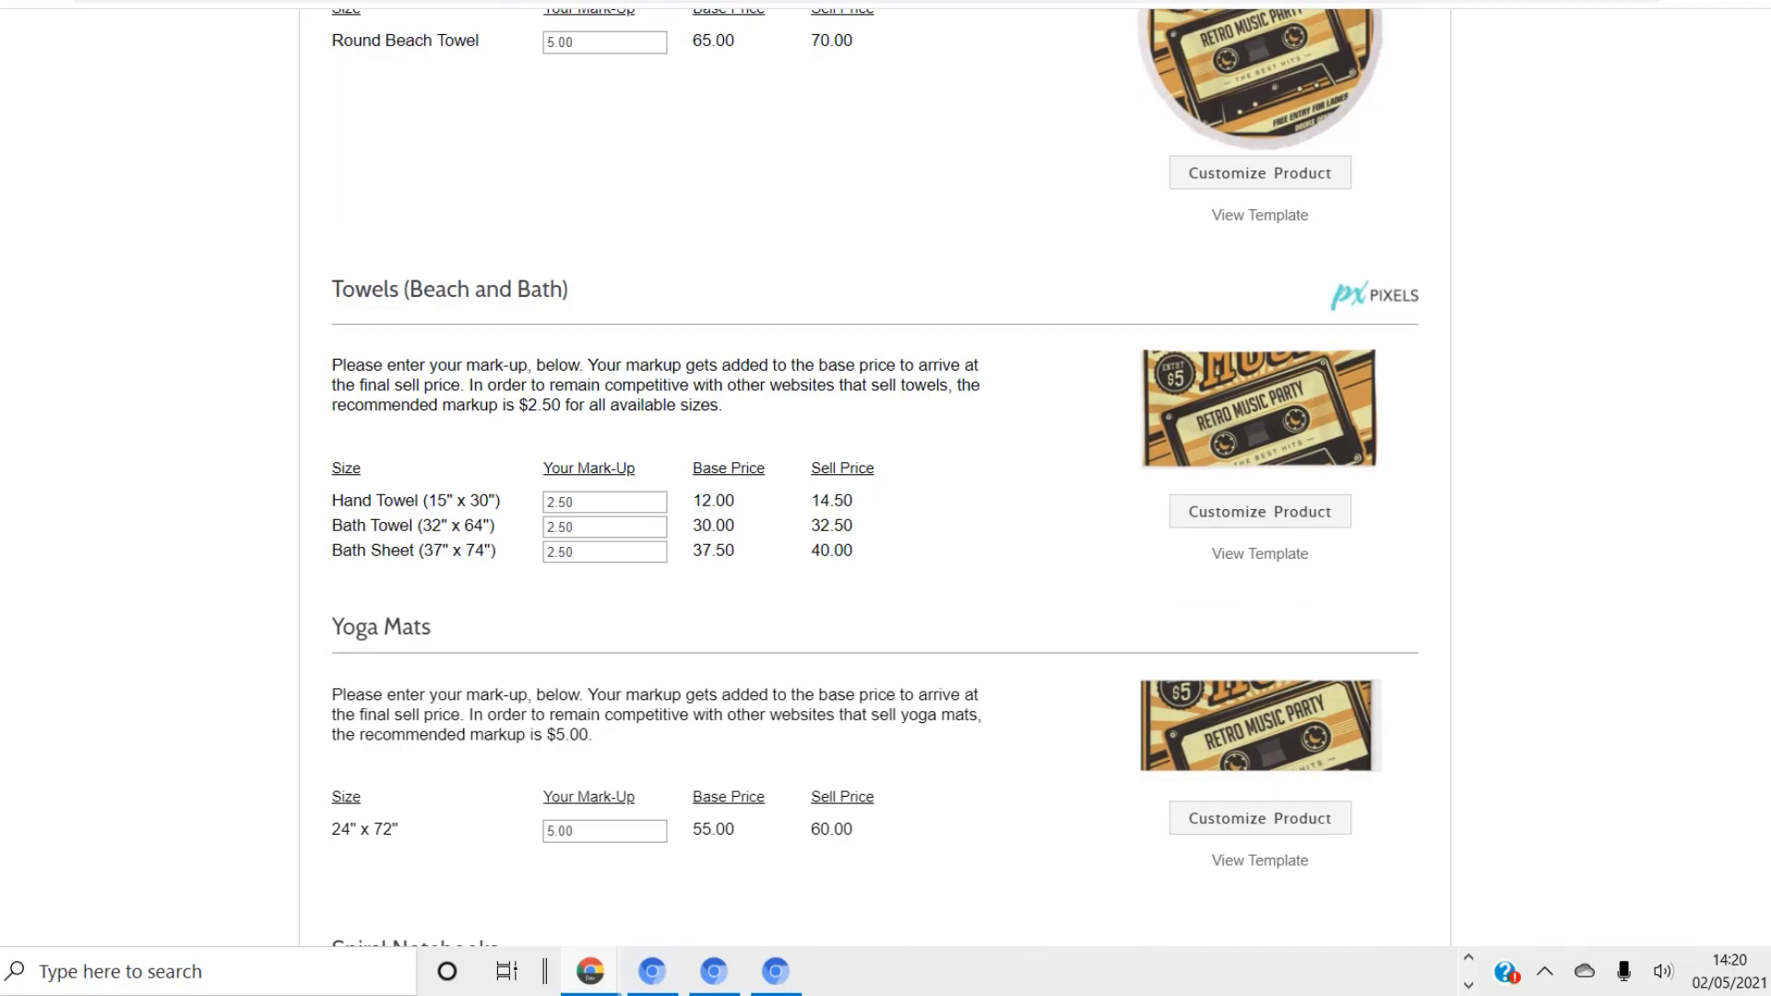
pyautogui.scroll(-7, 874, 498)
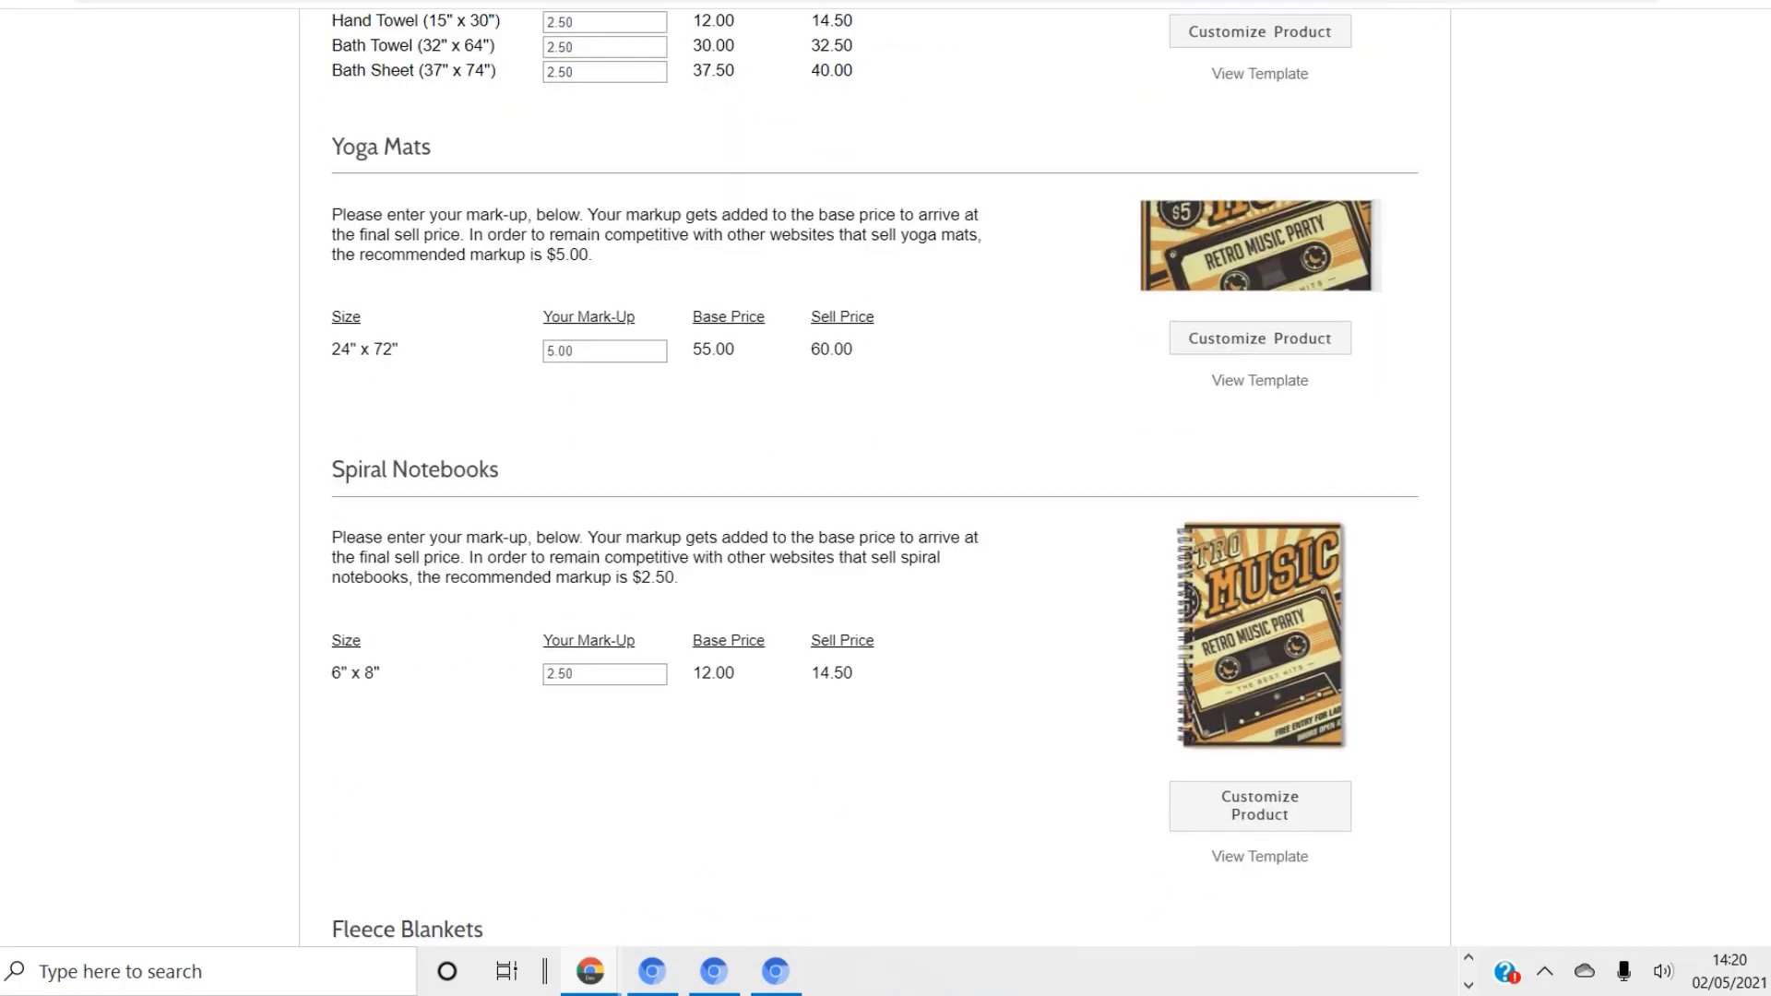
pyautogui.scroll(-4, 874, 498)
pyautogui.scroll(-6, 875, 498)
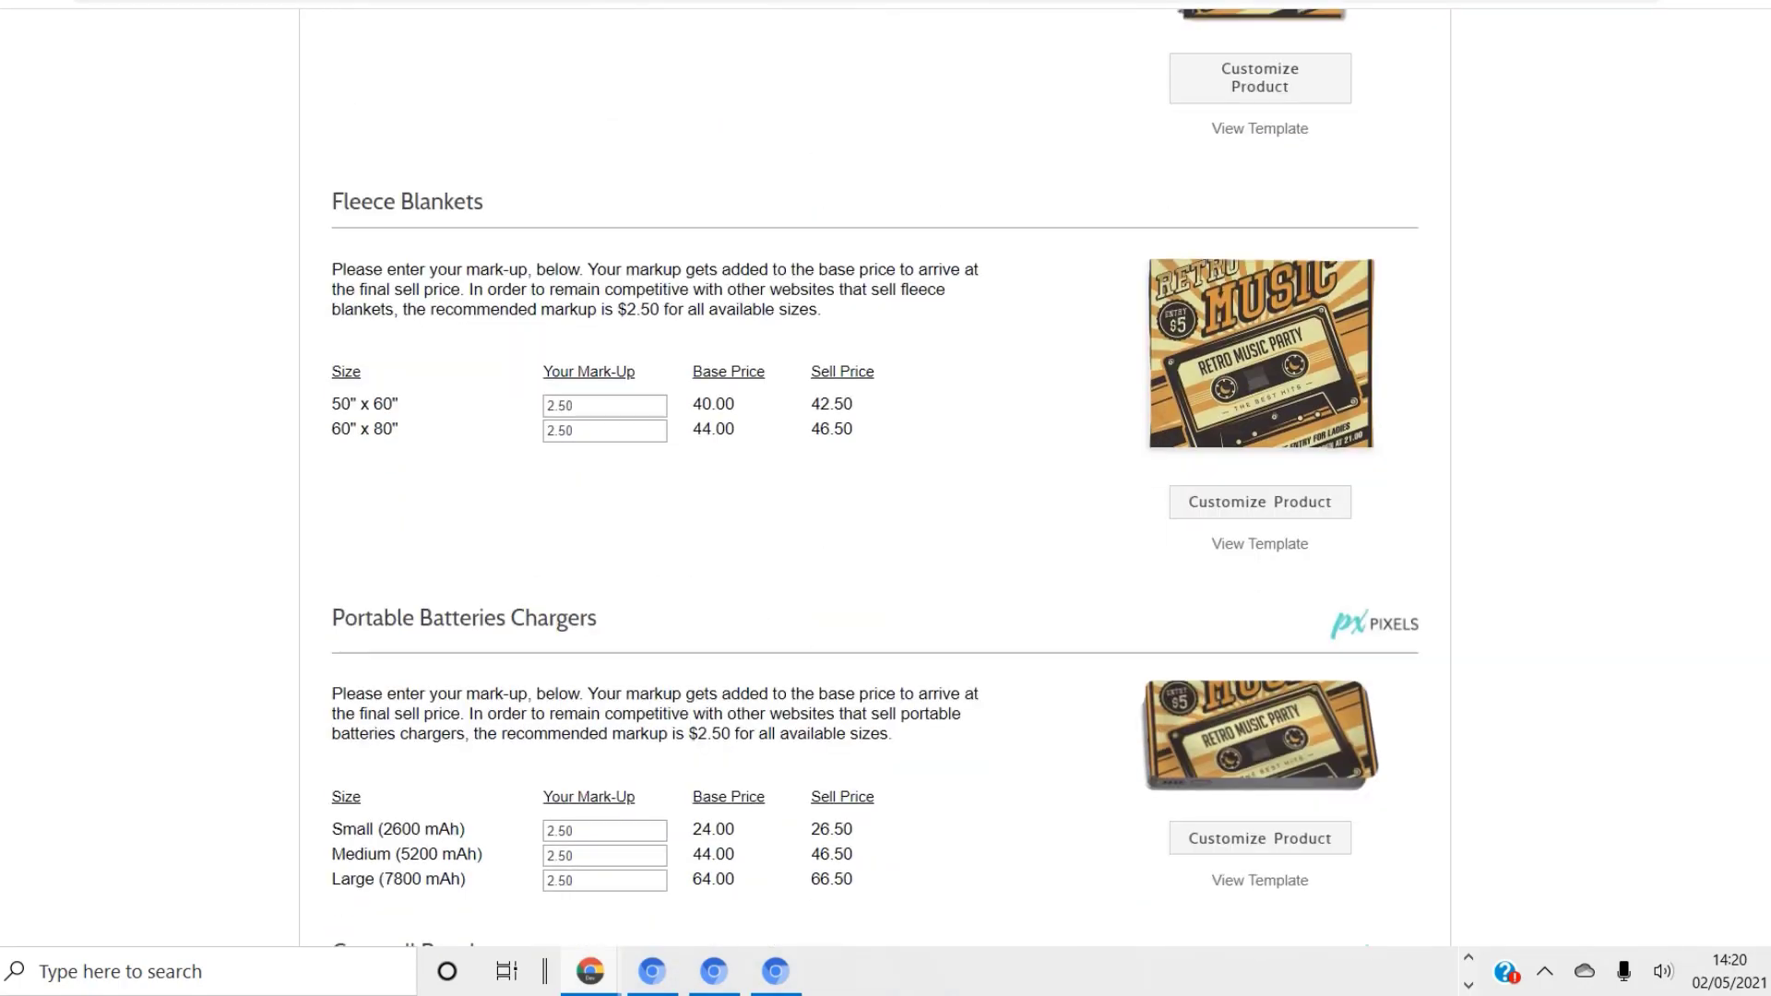
pyautogui.scroll(-5, 875, 498)
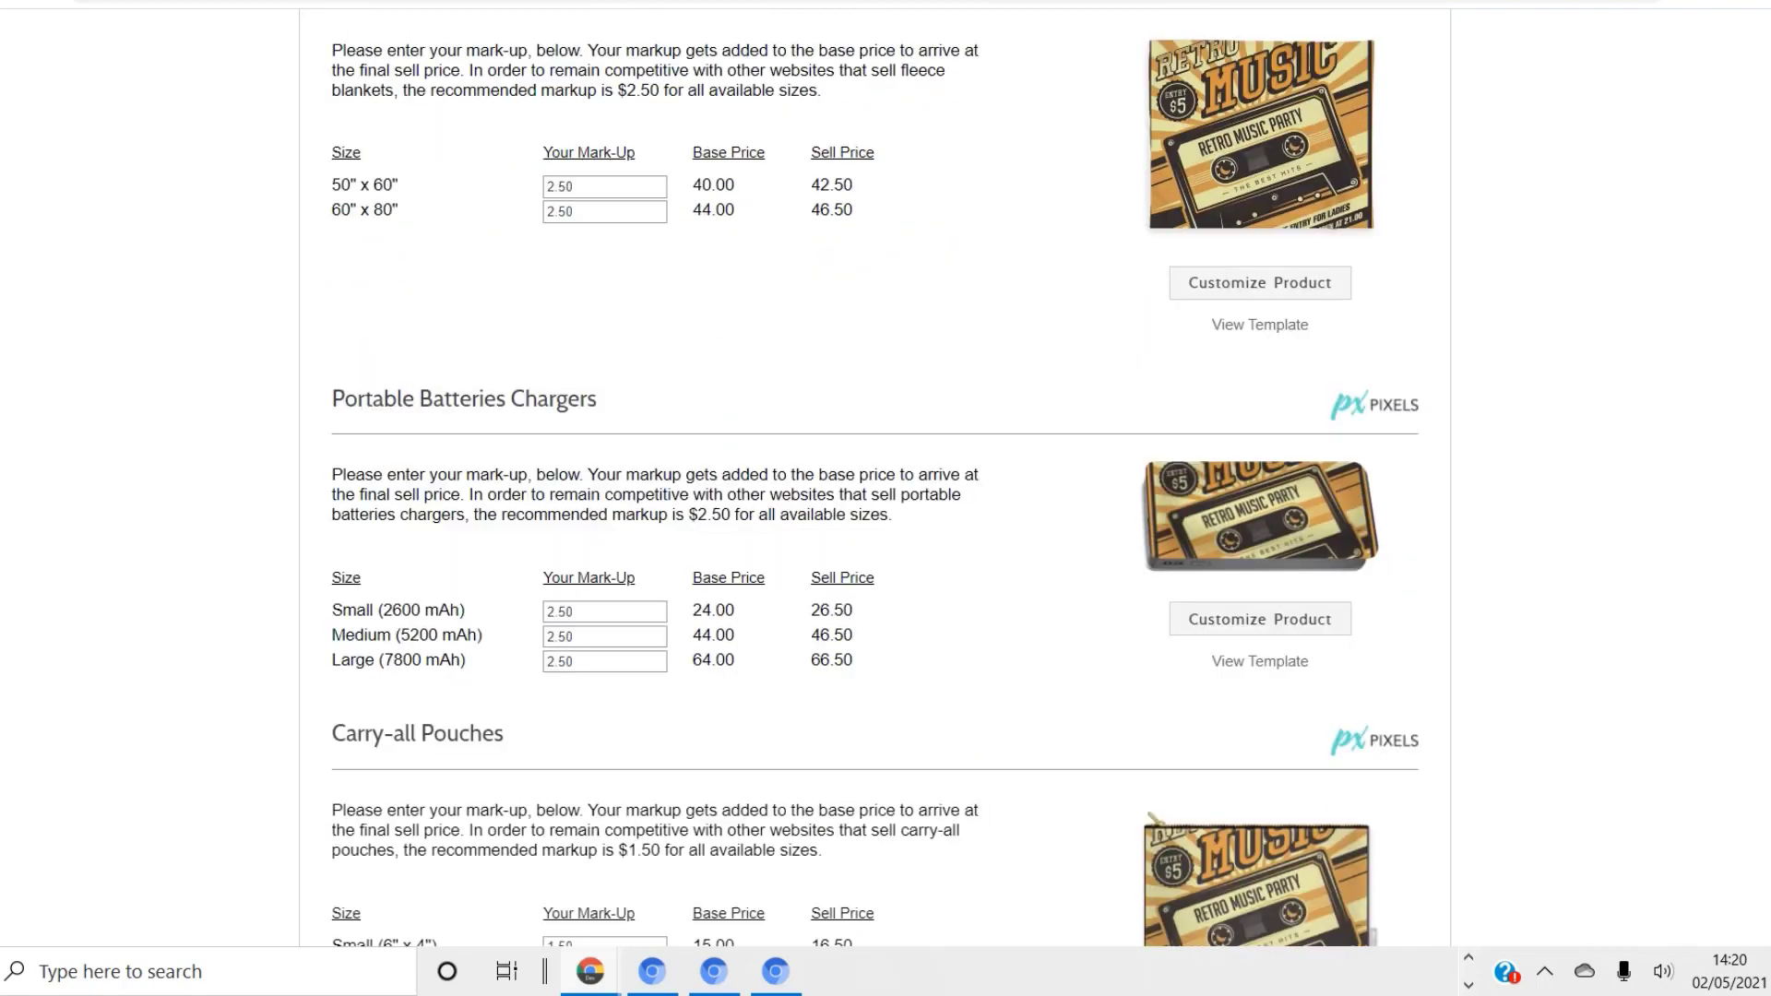
pyautogui.scroll(-5, 875, 498)
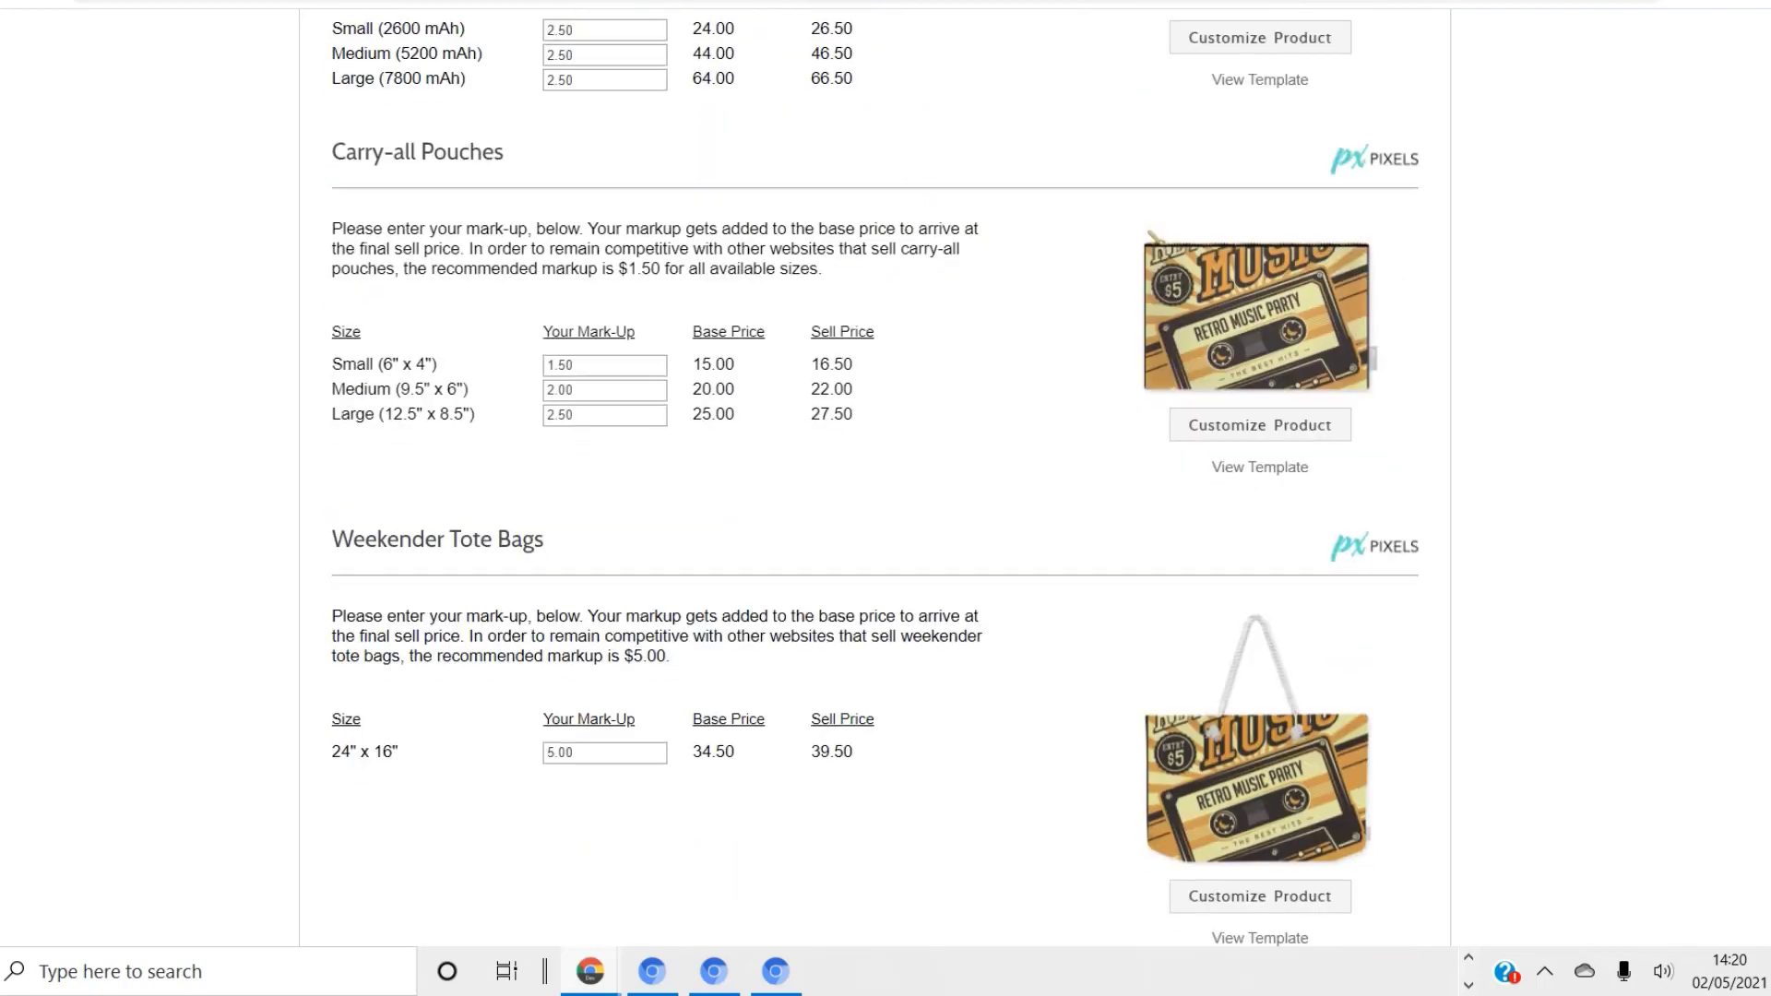
pyautogui.scroll(-6, 874, 497)
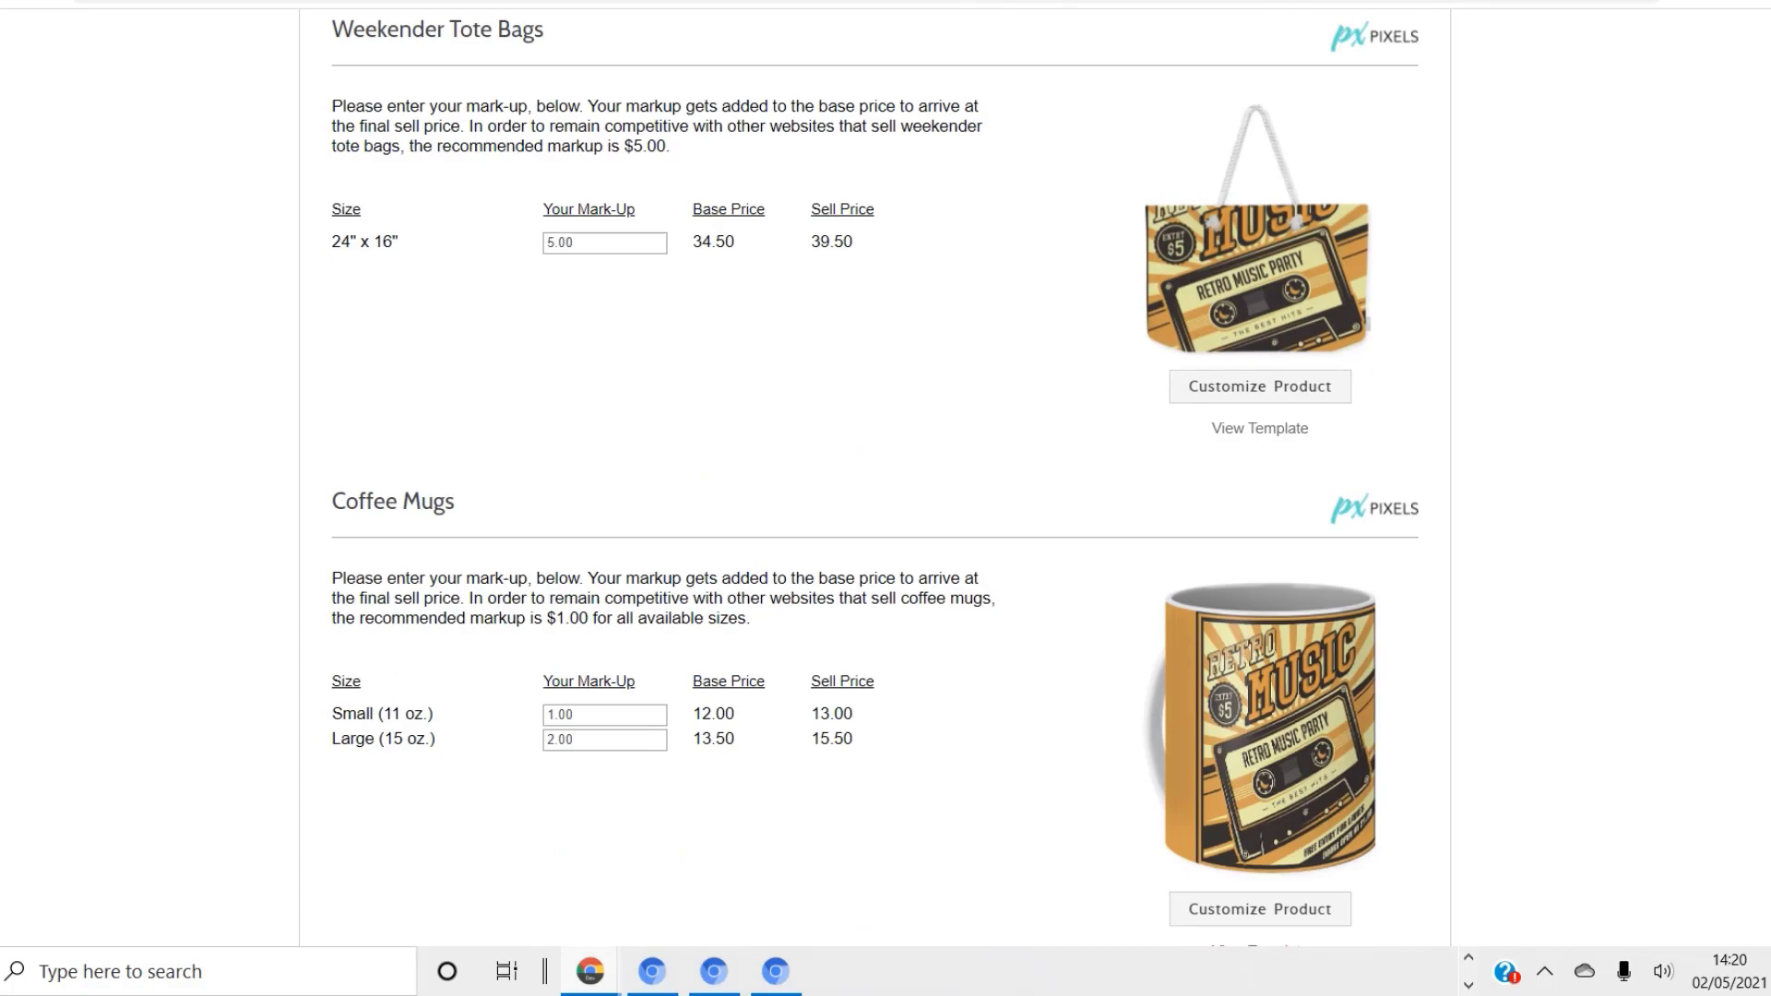
pyautogui.scroll(-7, 875, 498)
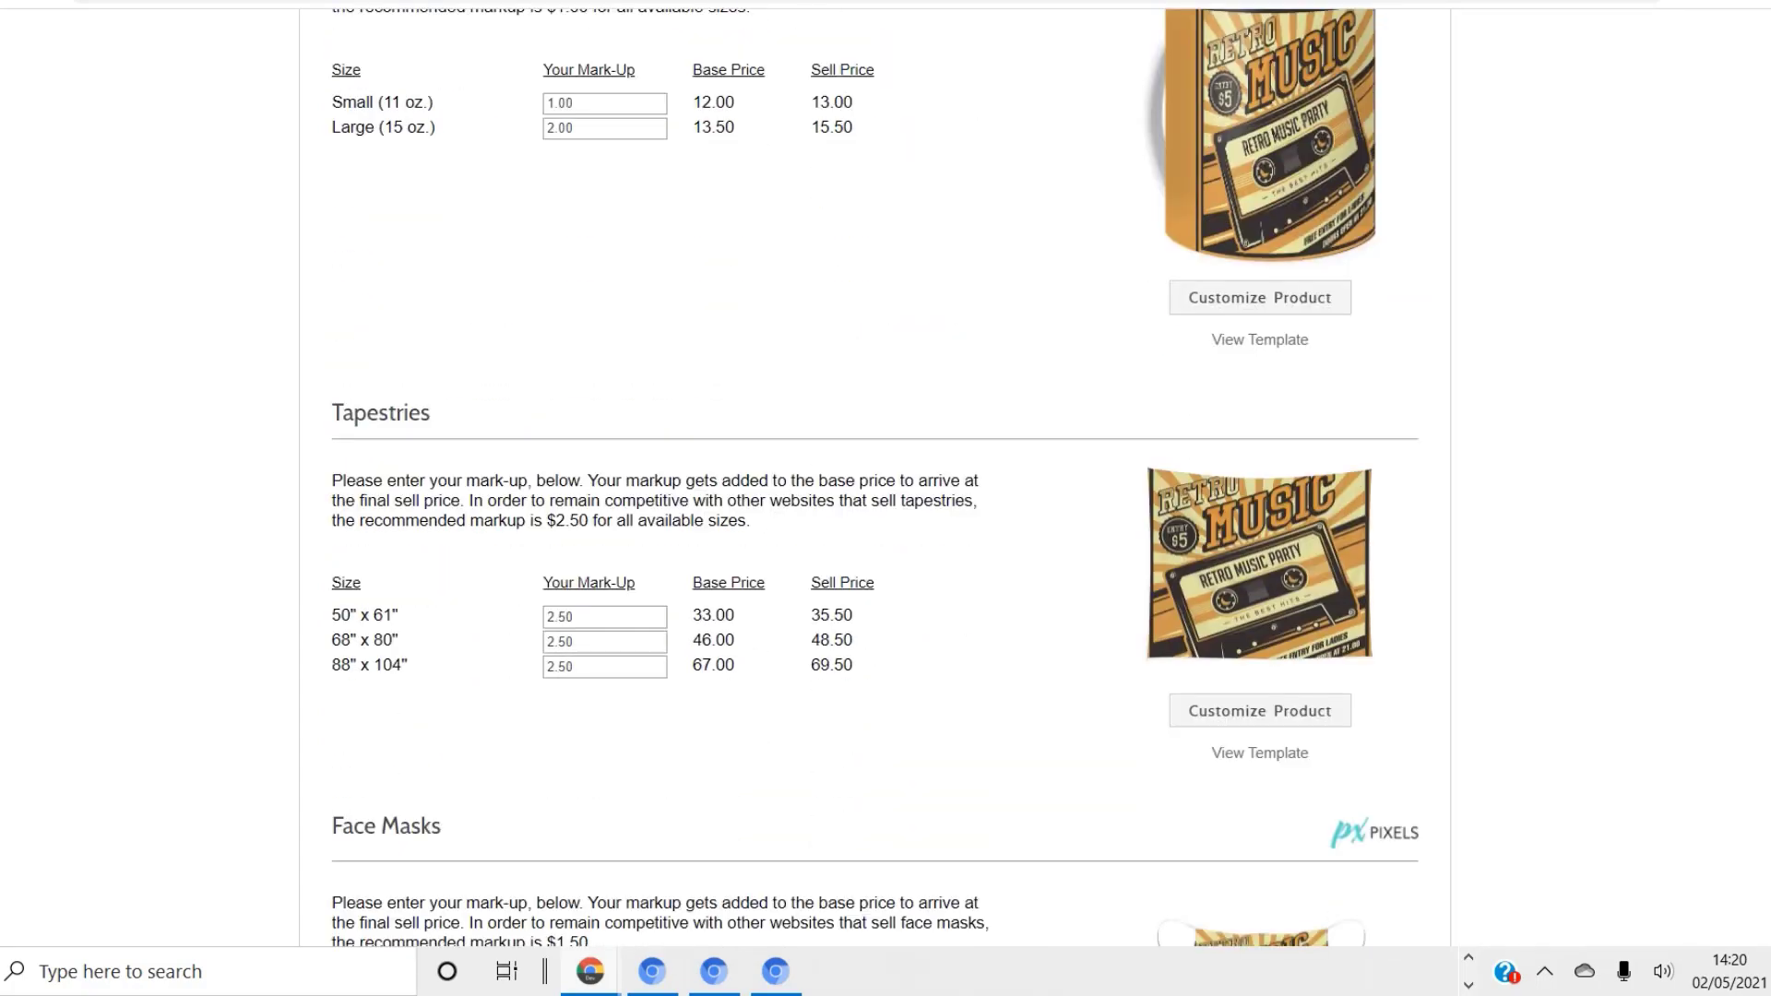
pyautogui.scroll(-10, 875, 498)
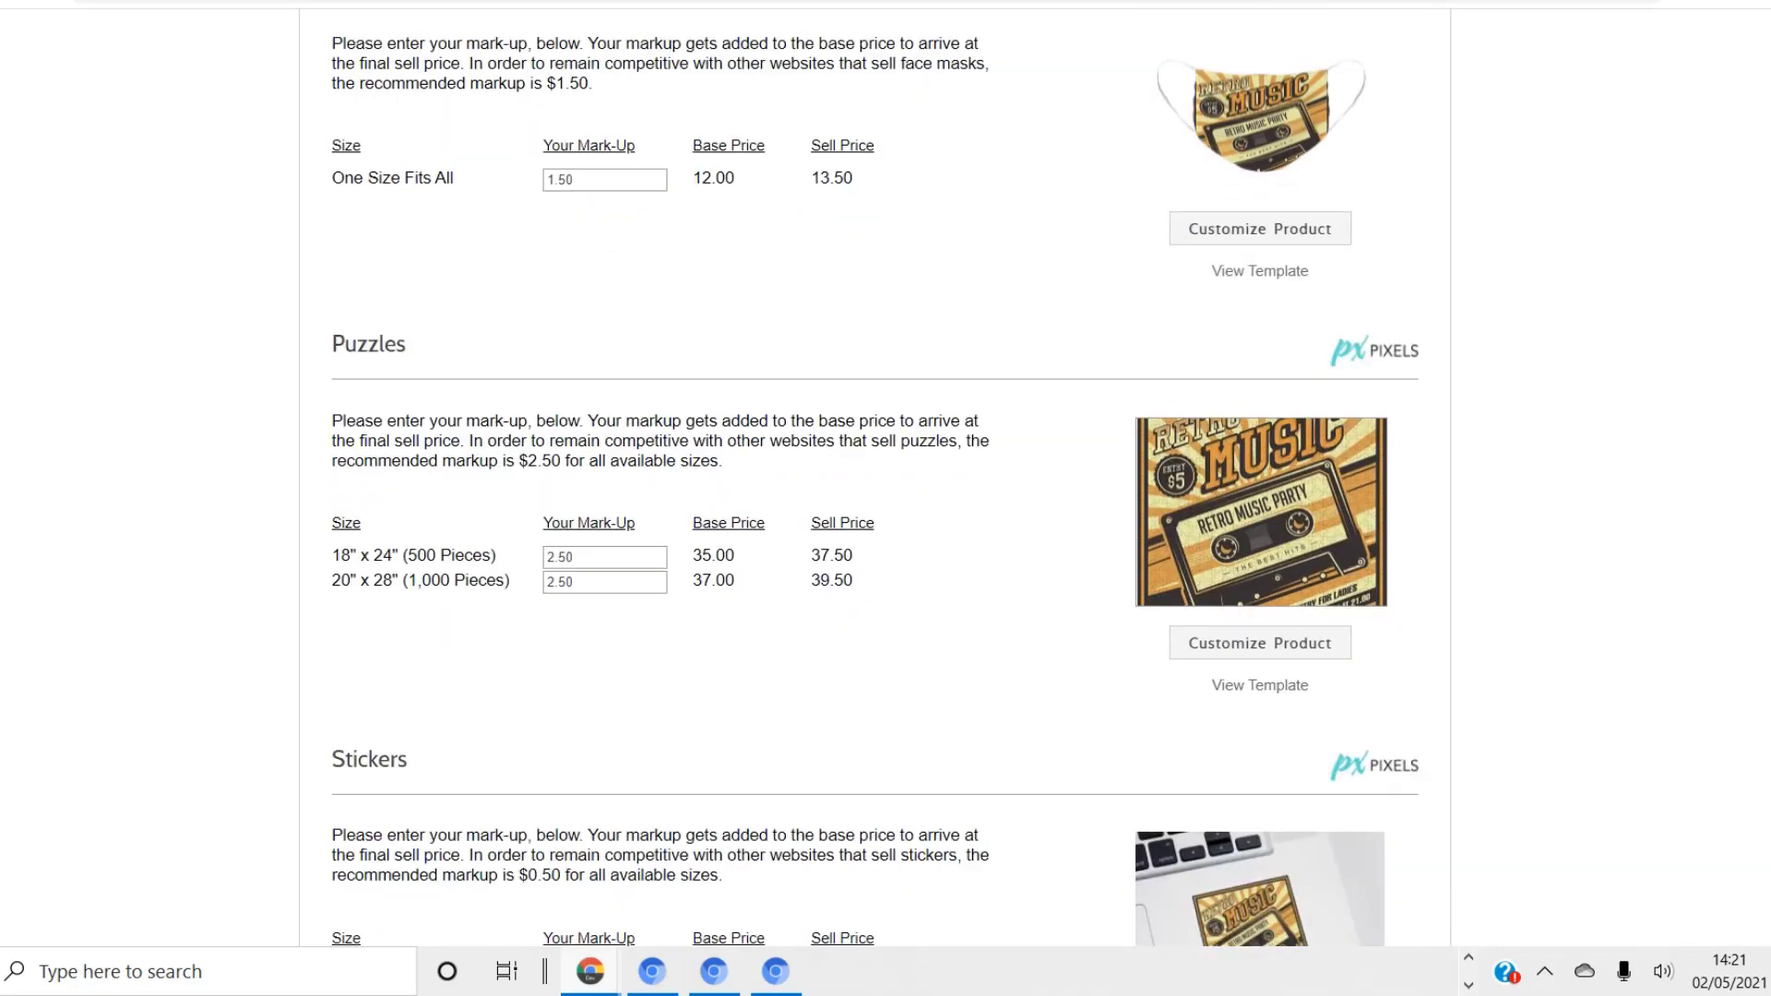
pyautogui.scroll(-9, 874, 498)
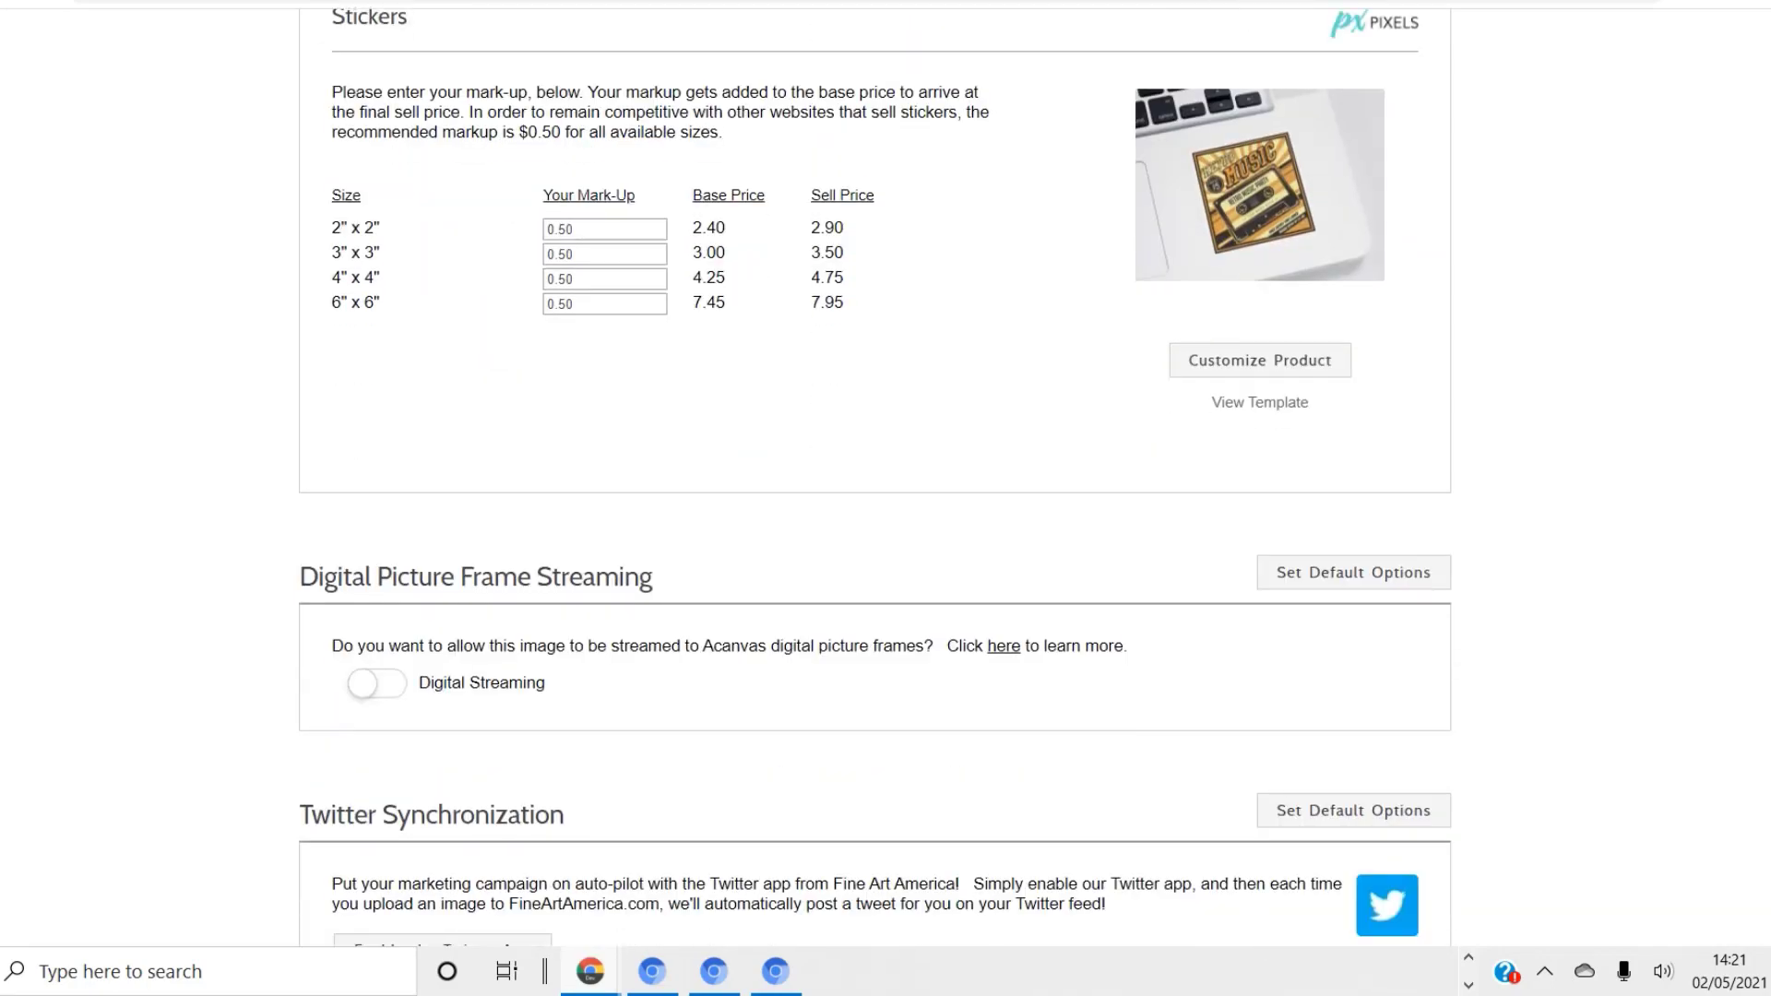
# Look back over the products from stickers up to the display options, and return to the print size mark-ups.
pyautogui.scroll(3, 874, 498)
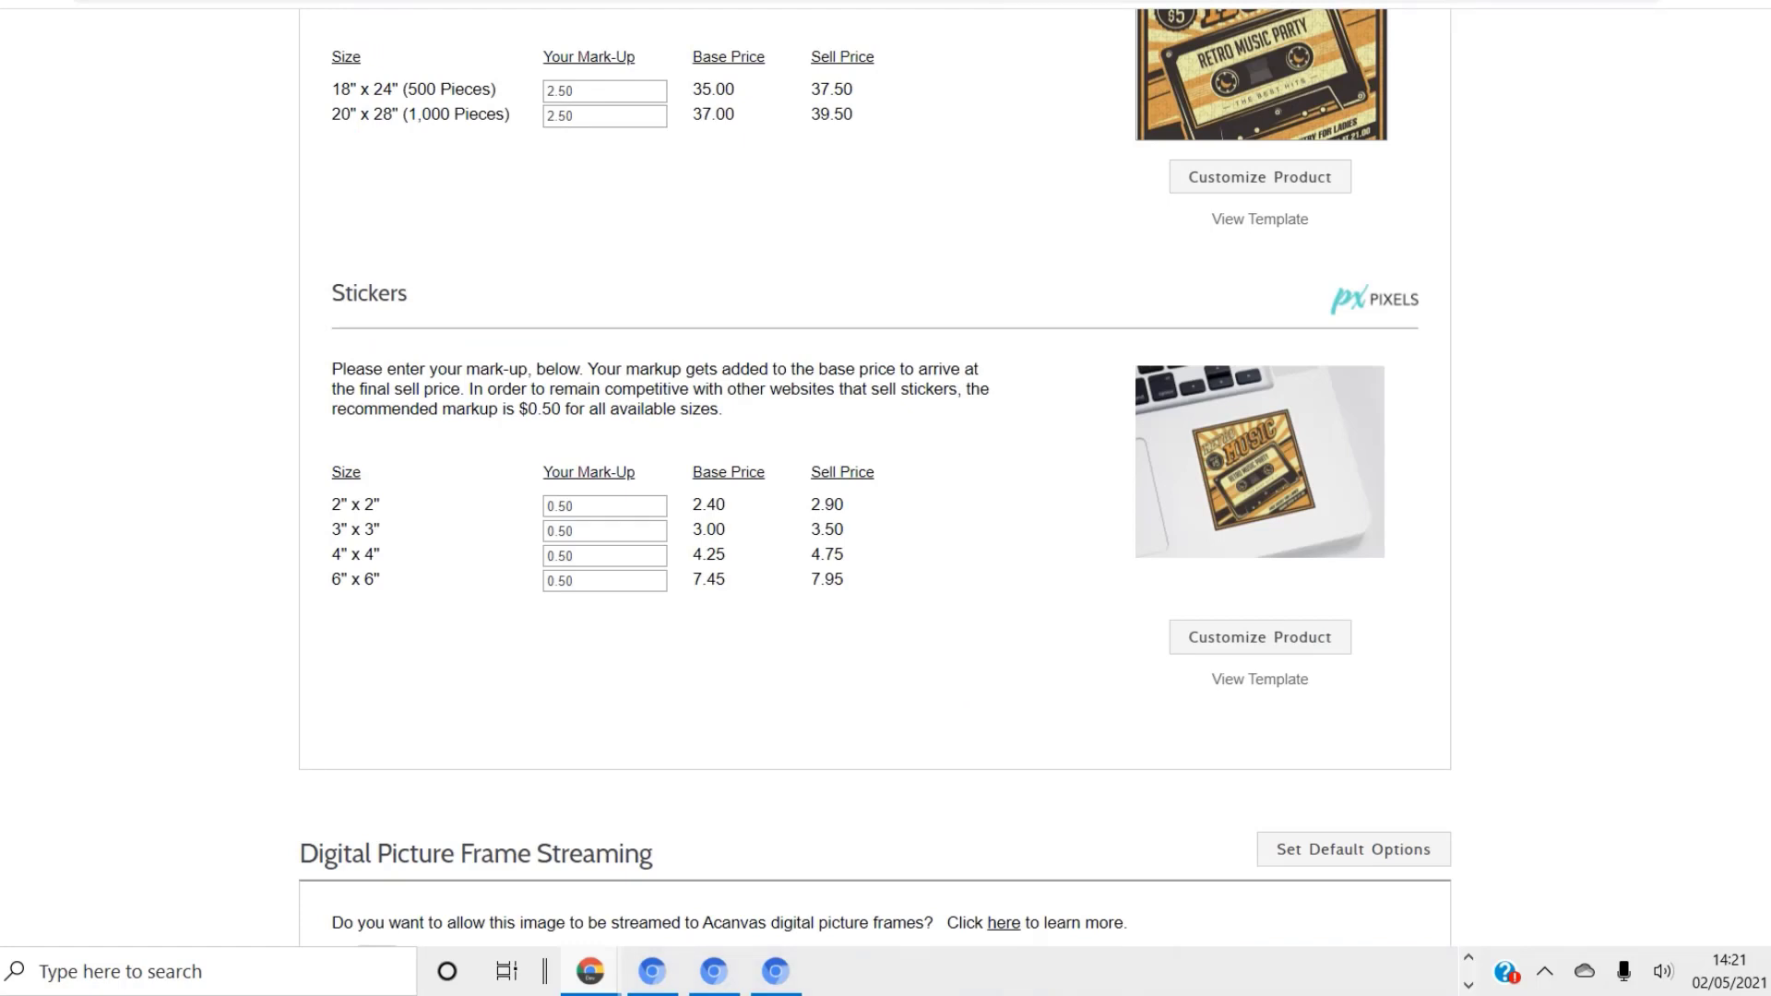
pyautogui.scroll(5, 874, 498)
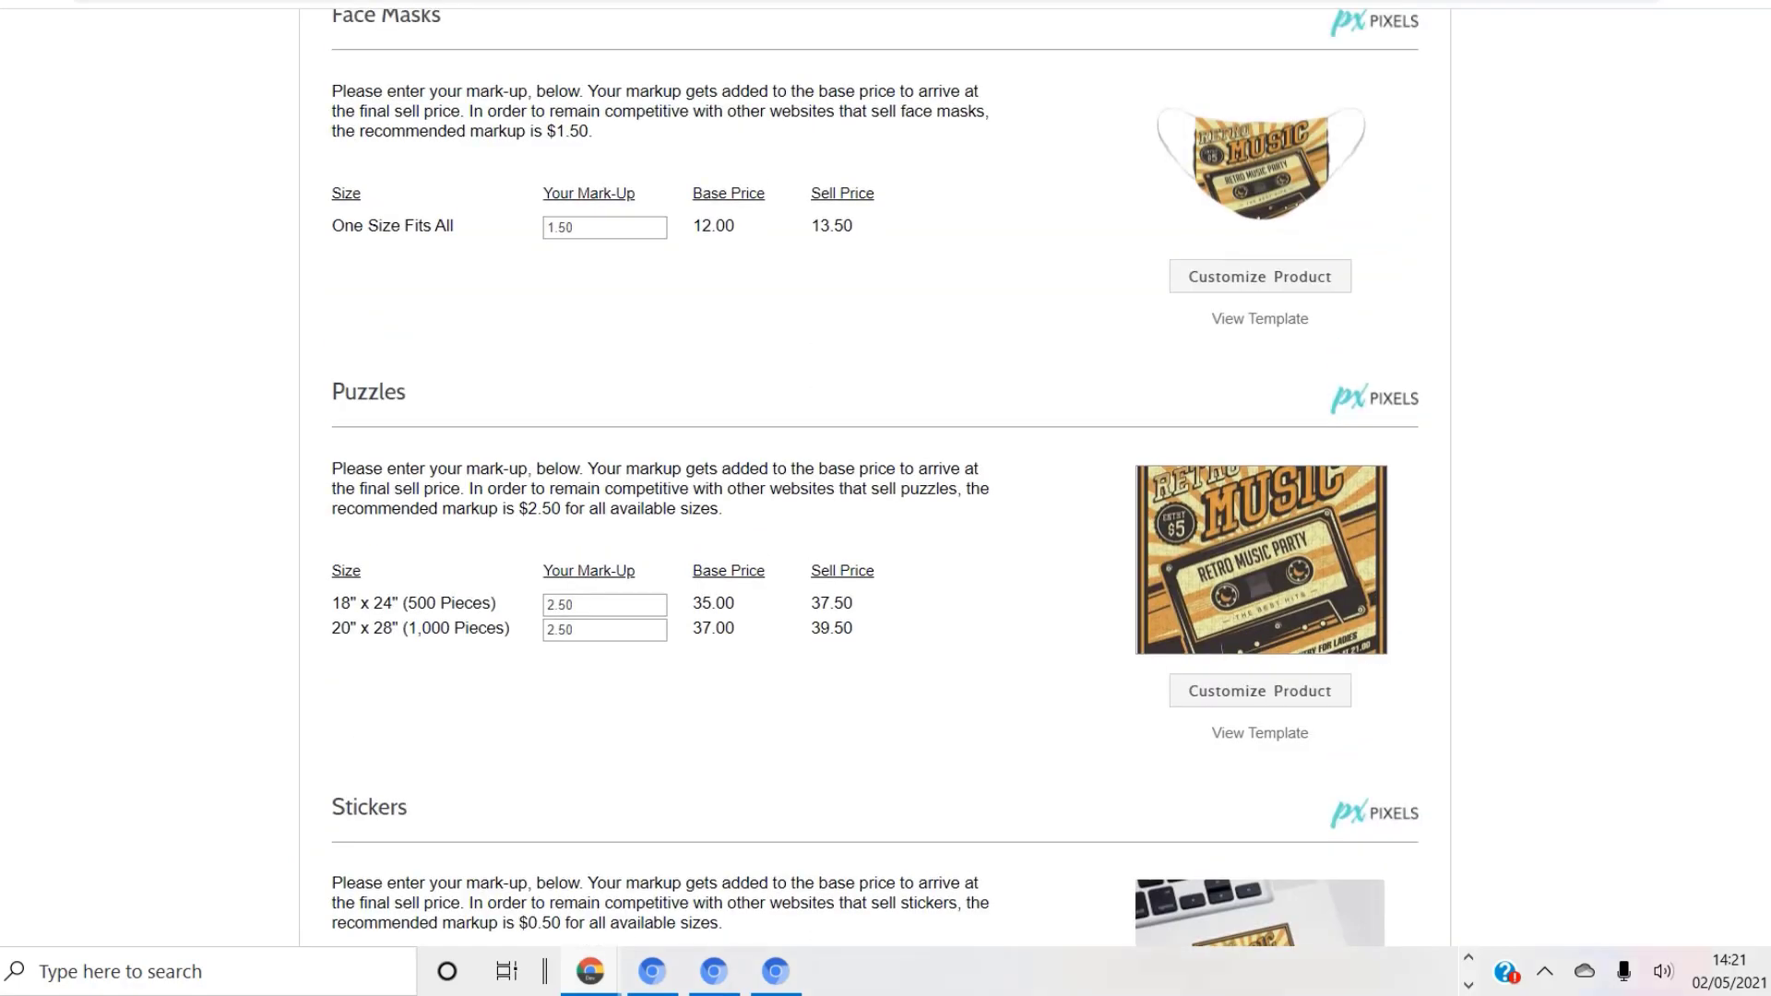
pyautogui.scroll(12, 875, 498)
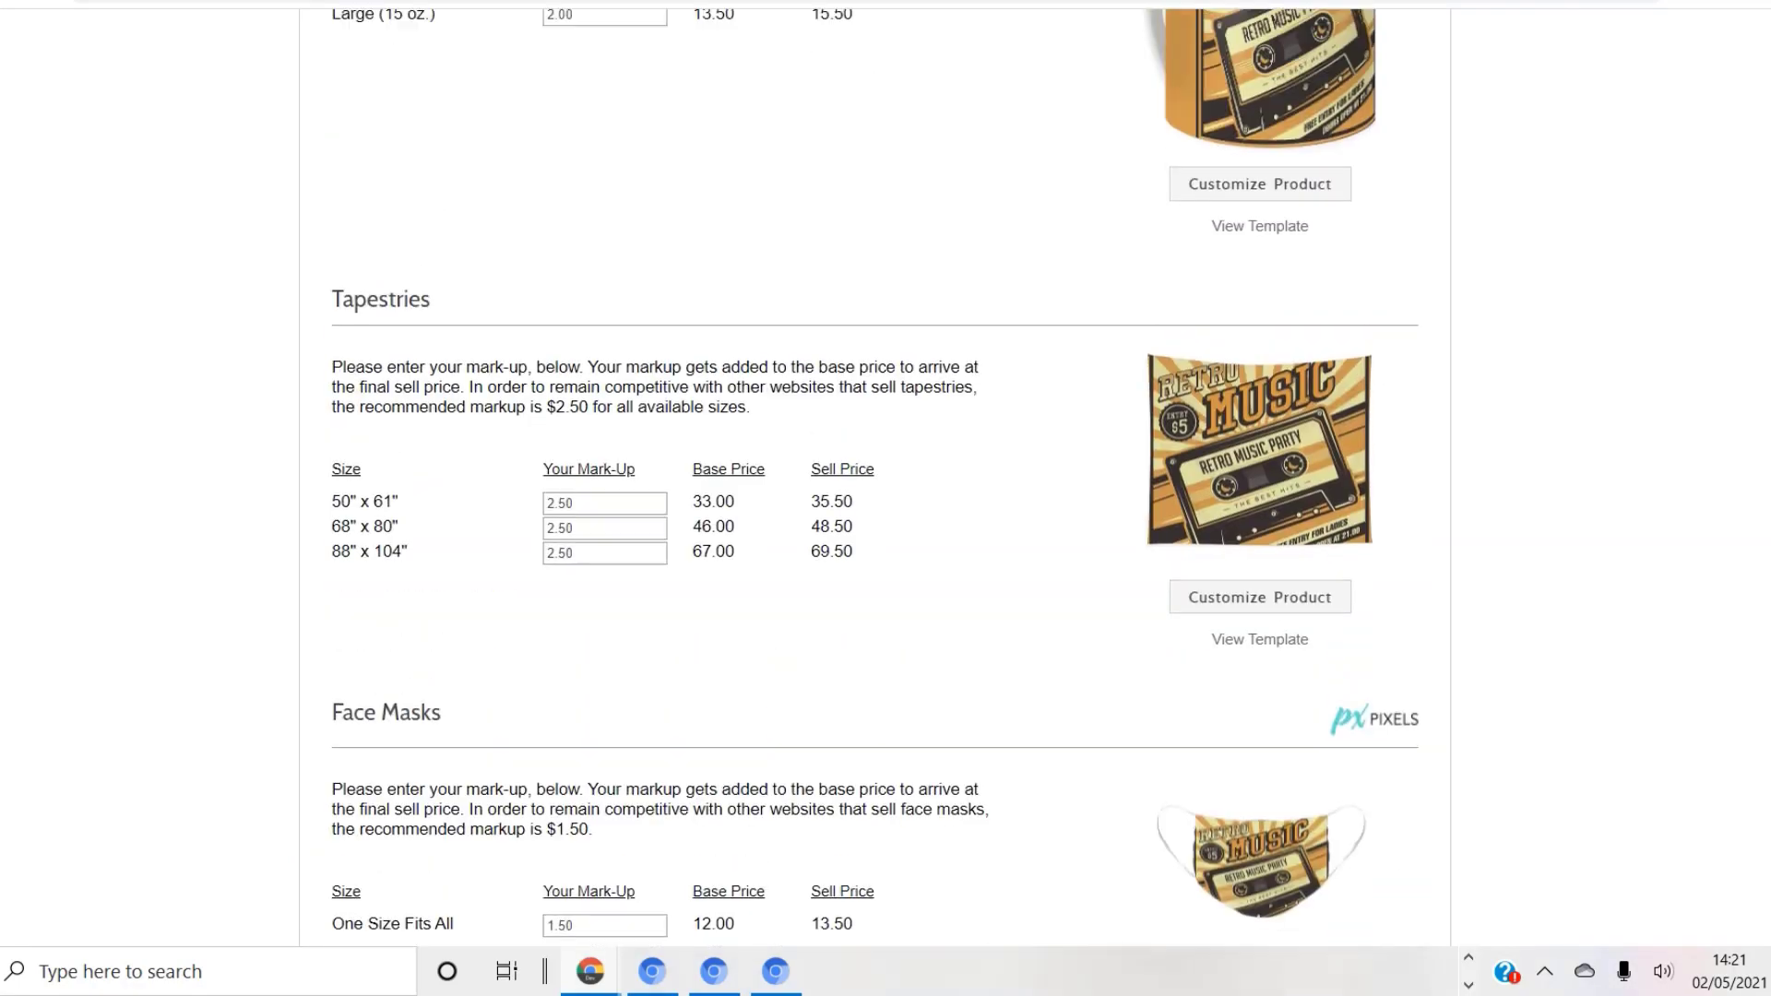
pyautogui.scroll(6, 875, 498)
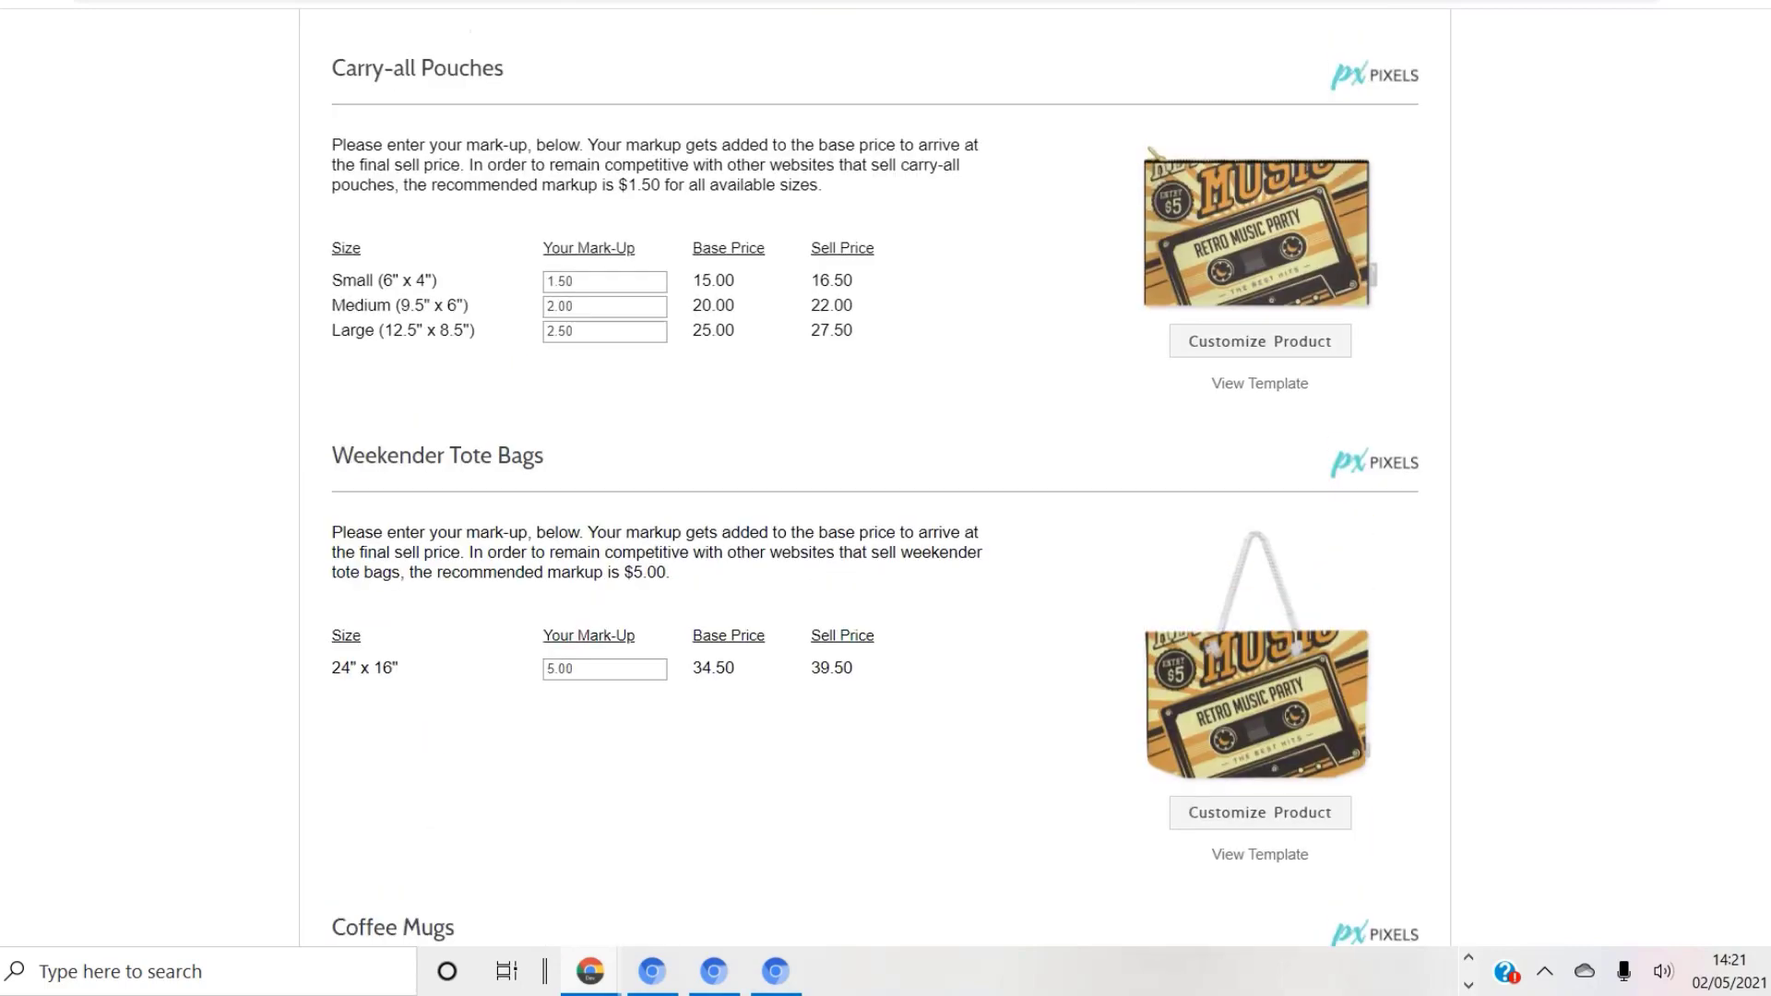
pyautogui.scroll(20, 874, 498)
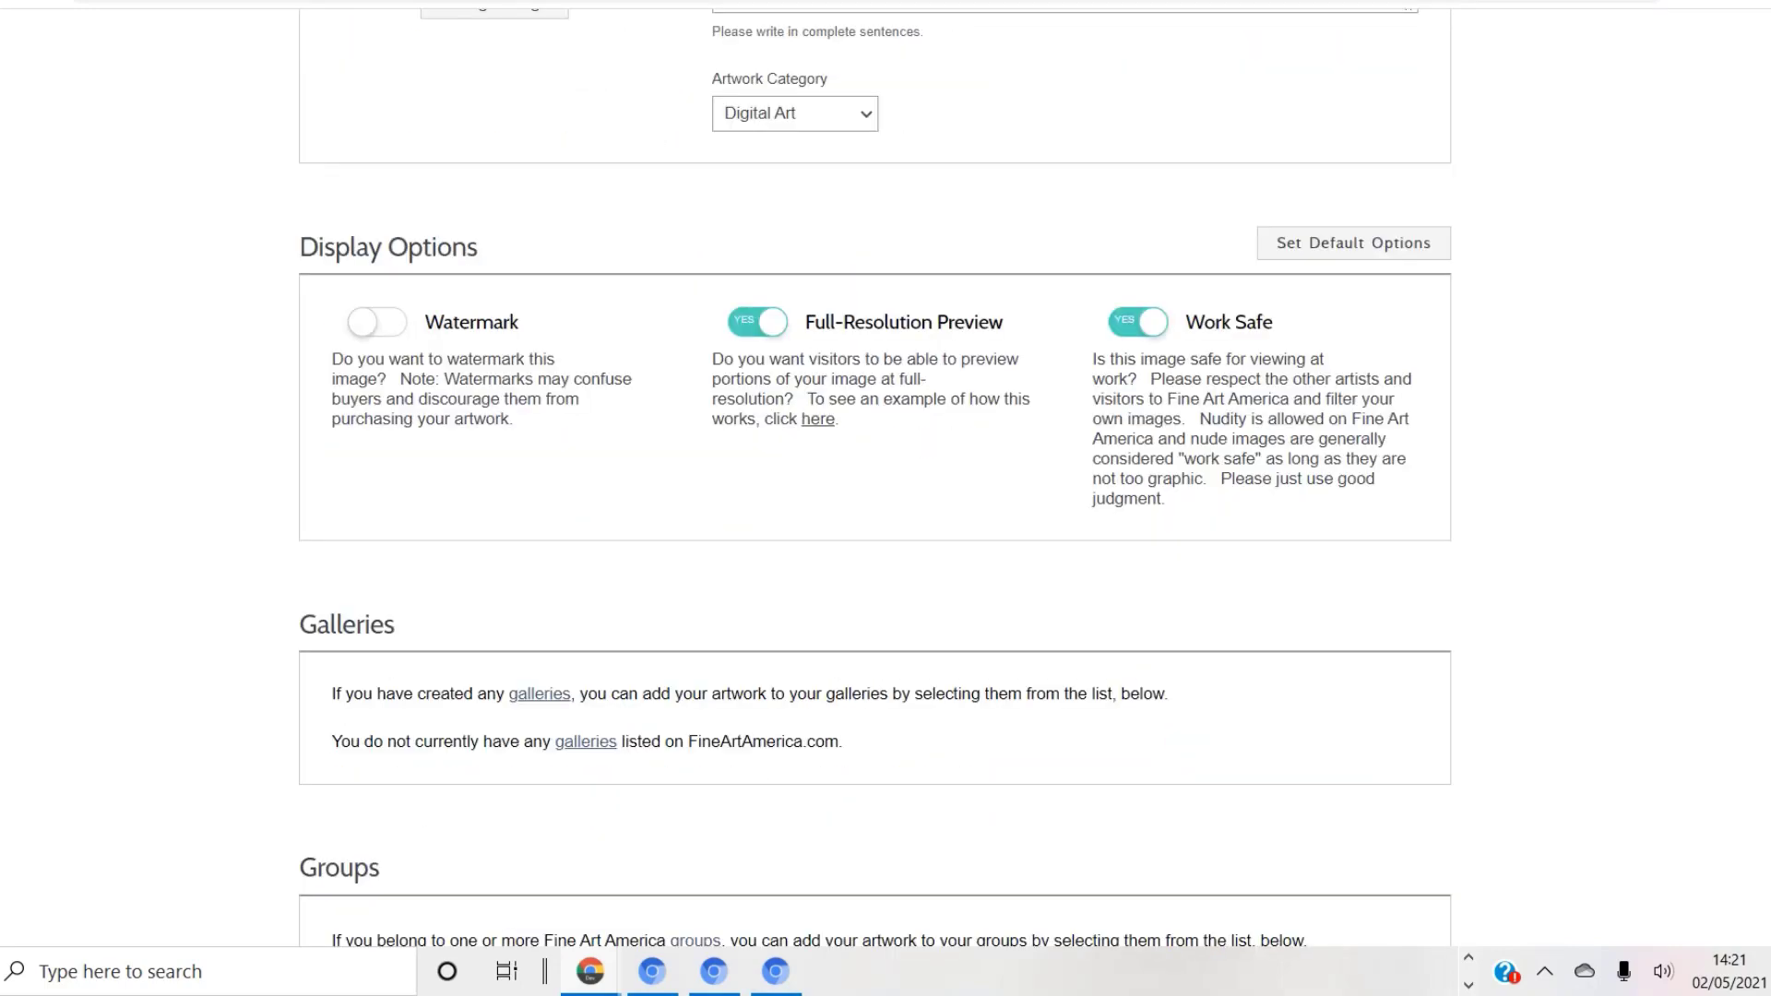
pyautogui.scroll(-8, 874, 498)
pyautogui.scroll(-9, 874, 498)
pyautogui.scroll(4, 874, 498)
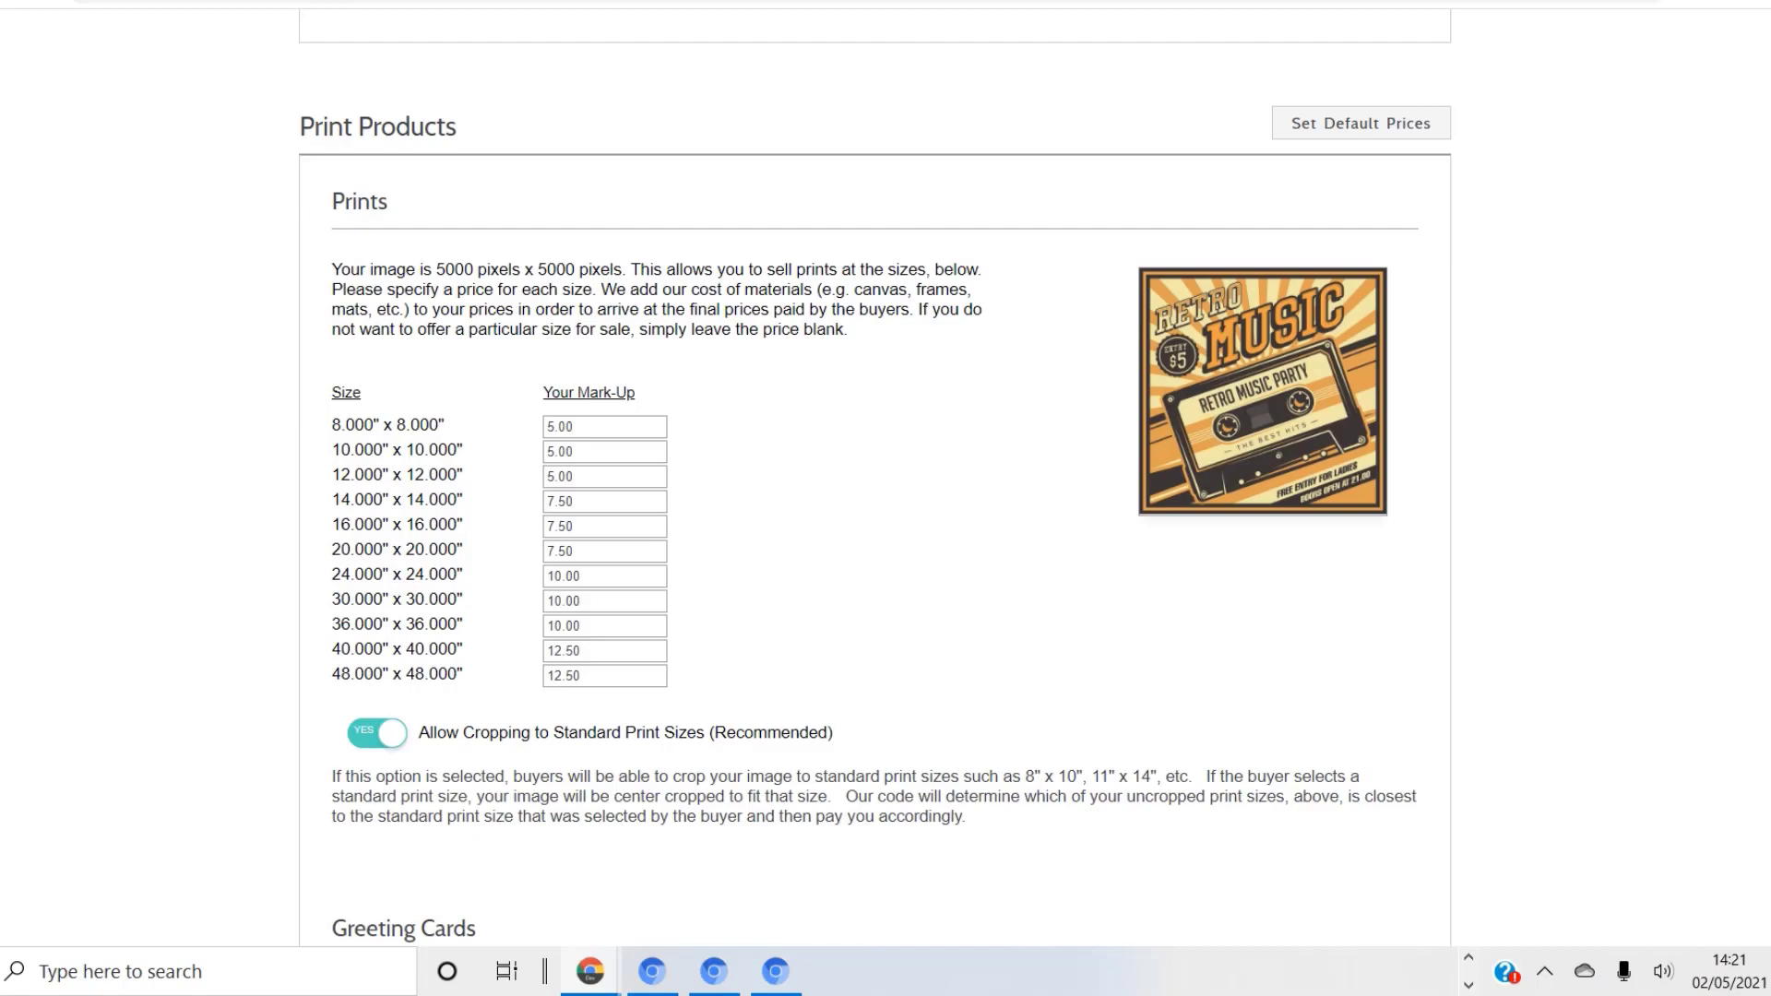
# Open the greeting card's customization and shrink the image until the whole poster fits on the horizontal card.
pyautogui.scroll(-7, 874, 477)
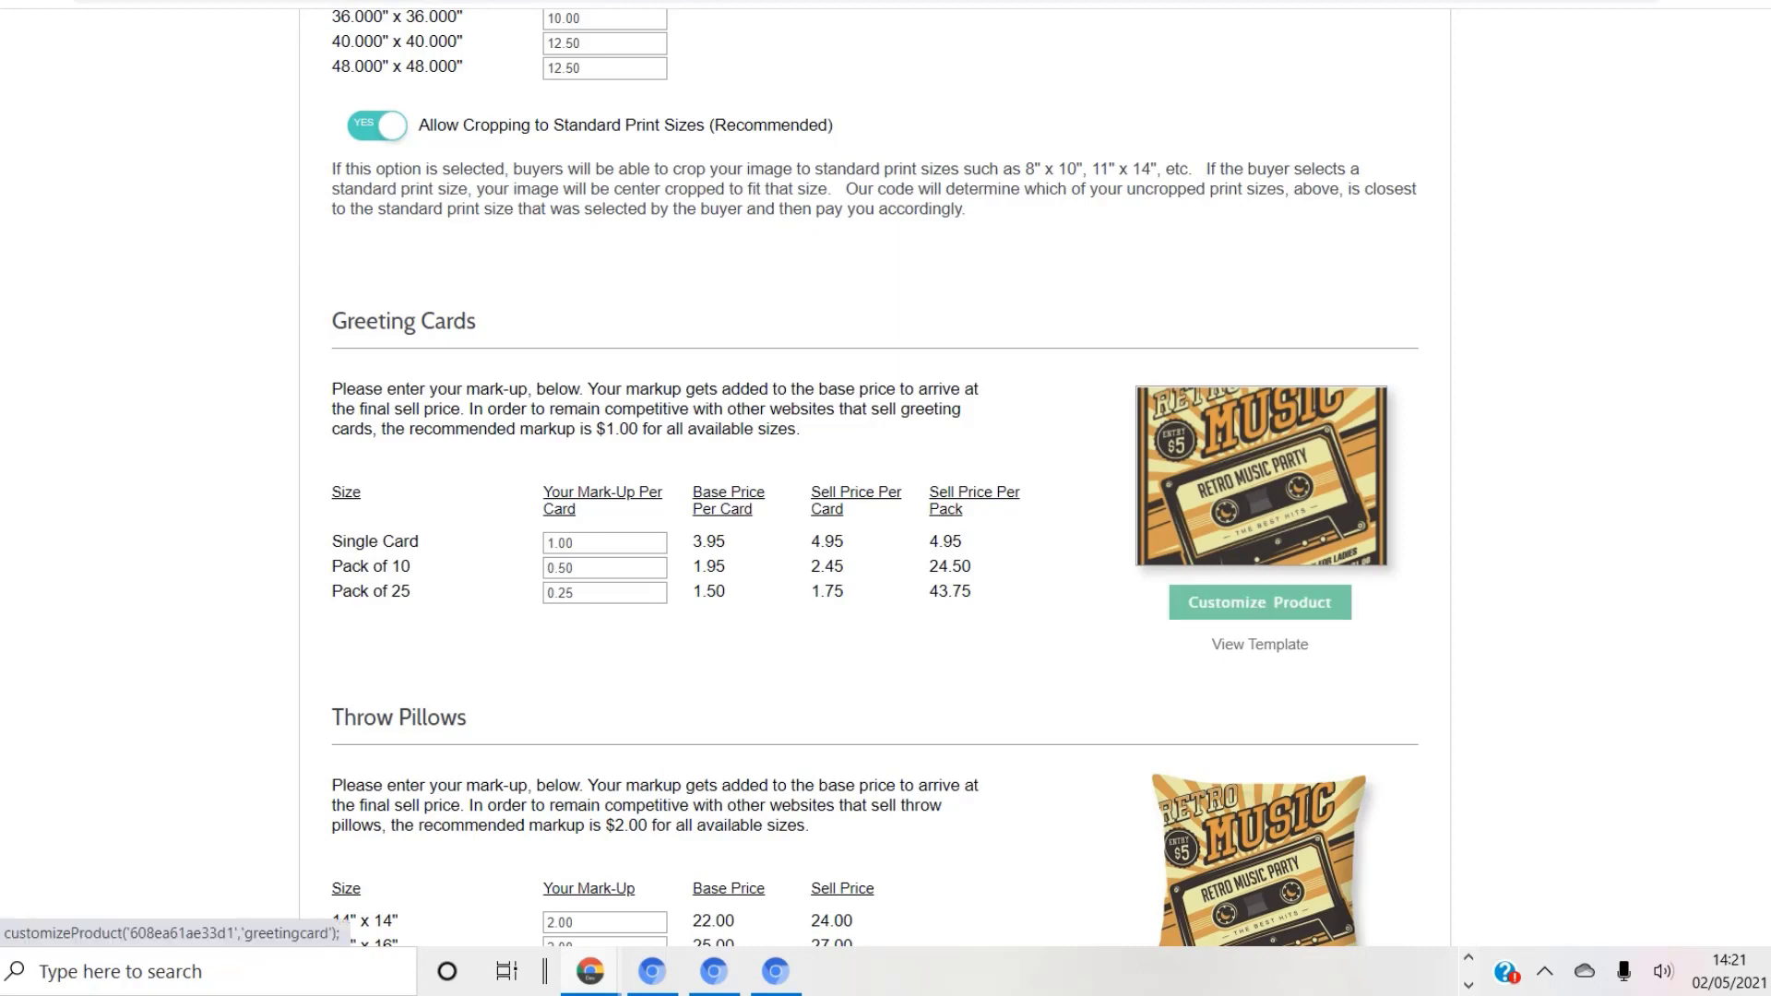
pyautogui.click(1259, 601)
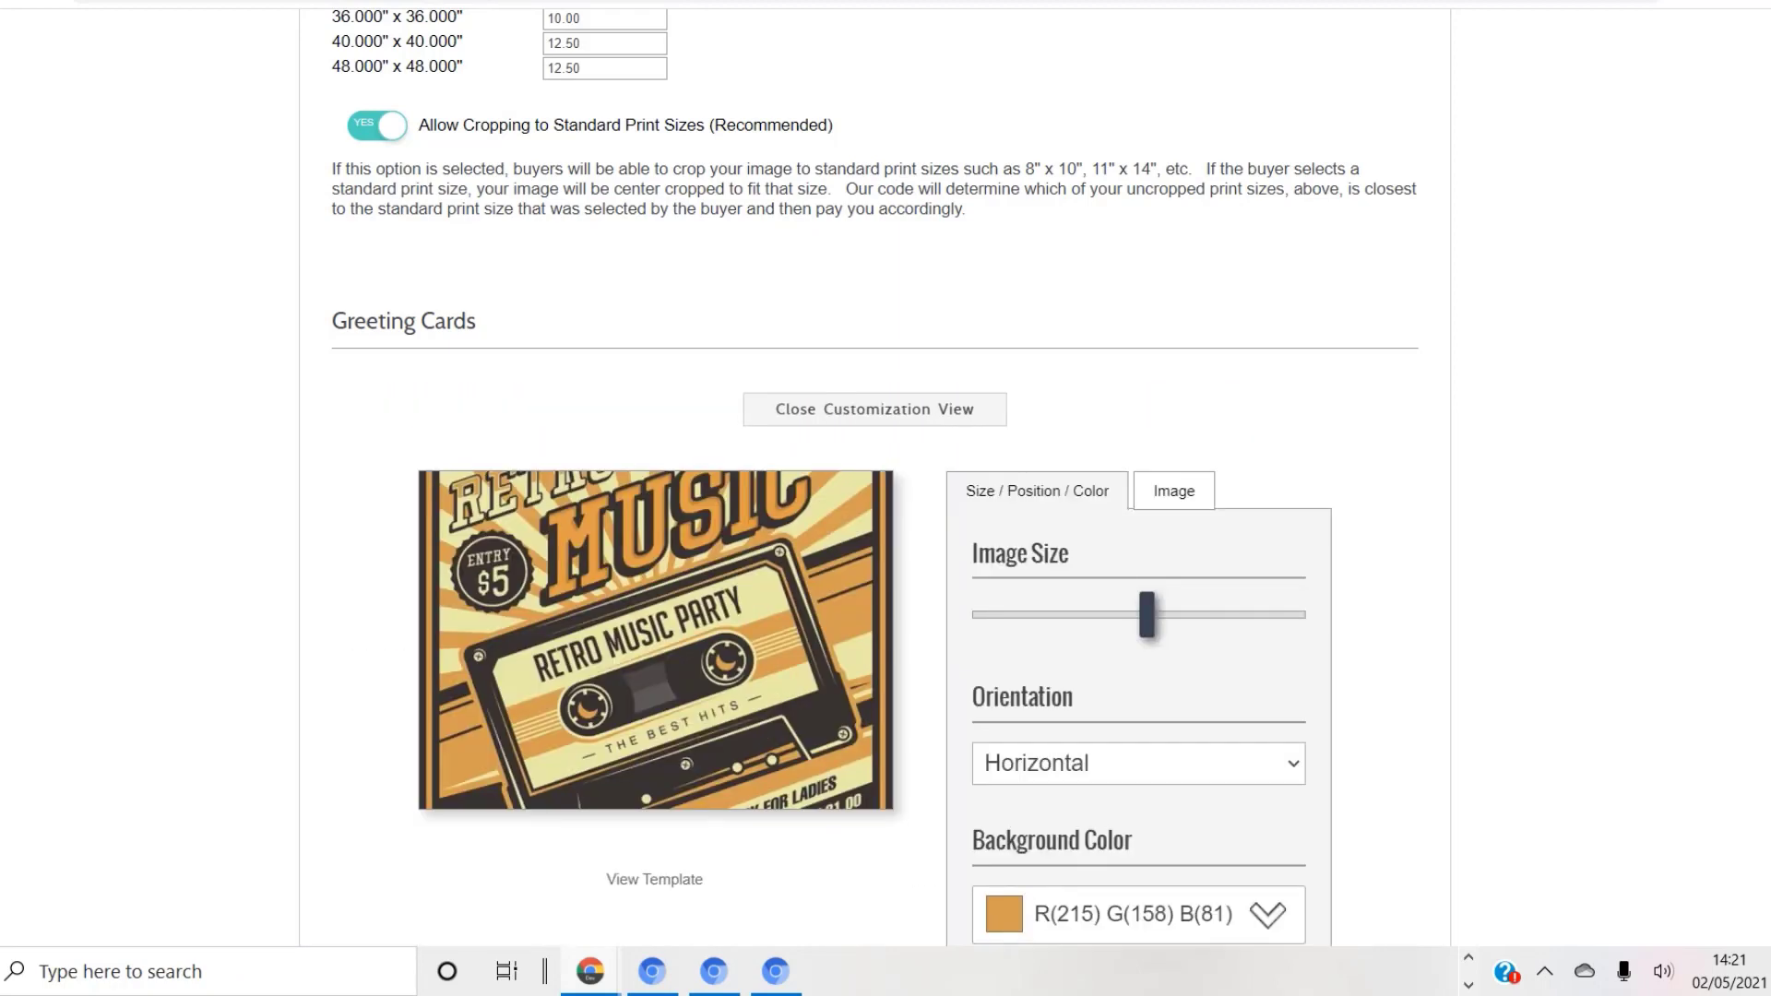
pyautogui.moveTo(1147, 614); pyautogui.dragTo(1100, 615)
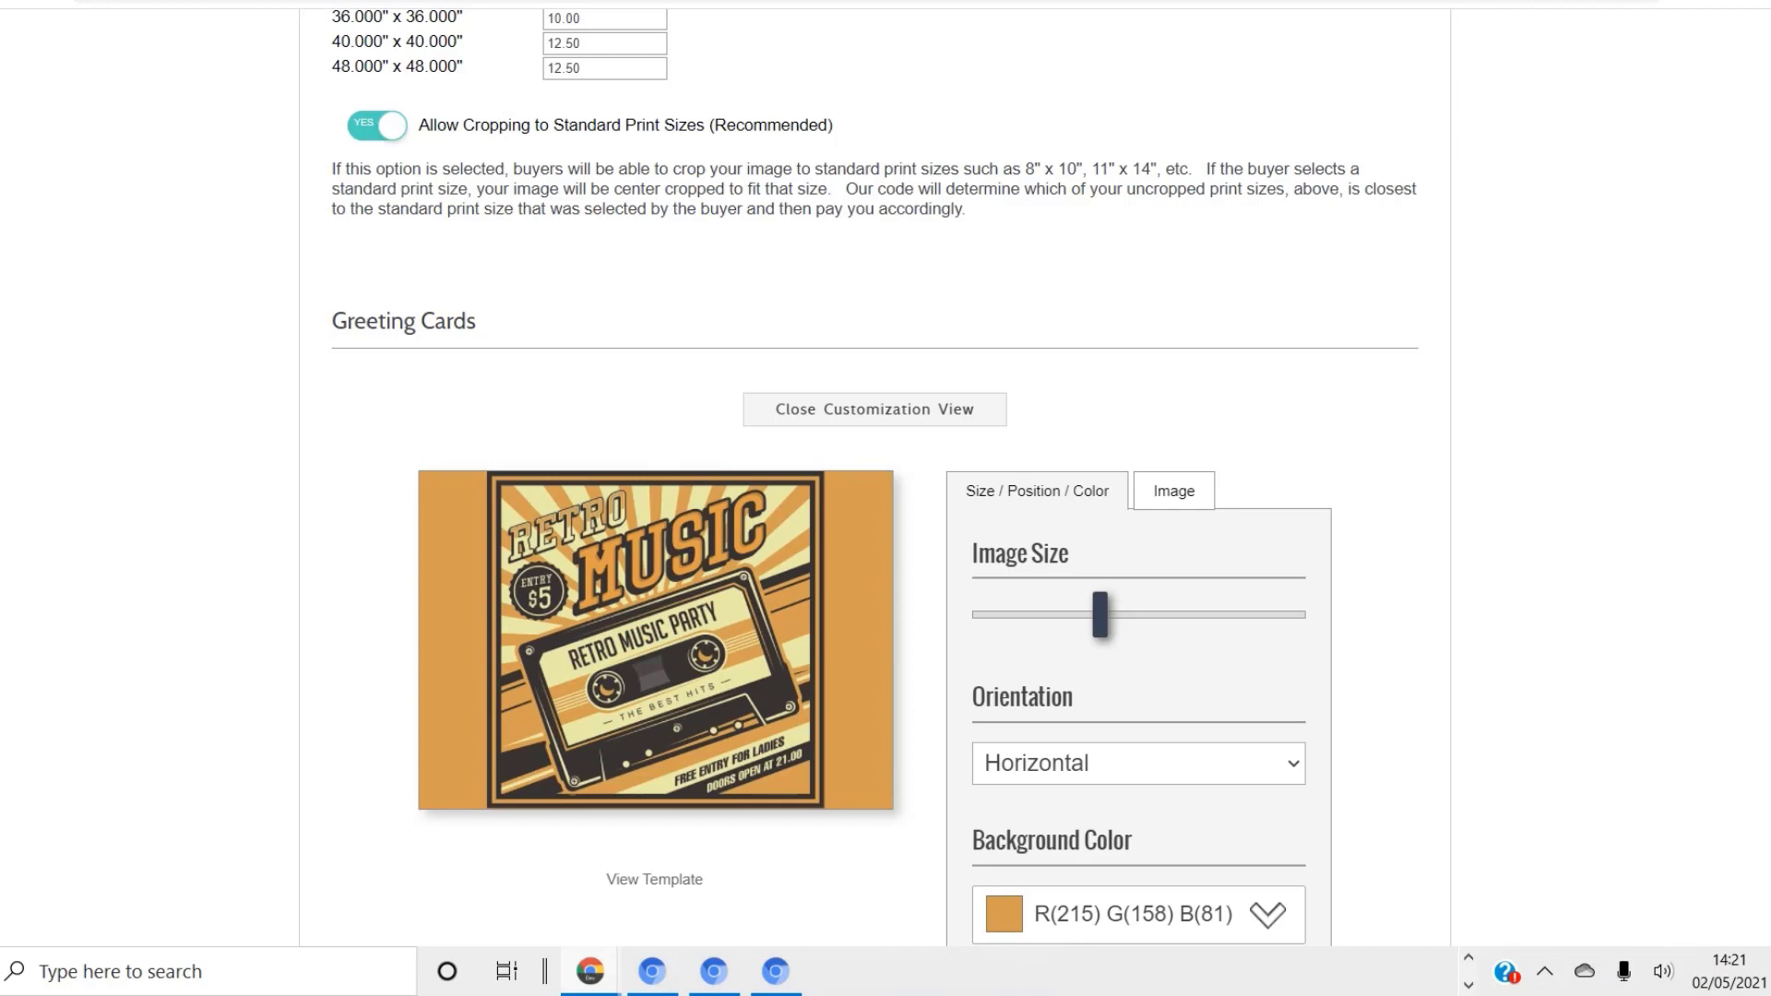
# Try Black and Red 1 as the greeting card's background color, and restore the default R(215) G(158) B(81).
pyautogui.scroll(-4, 885, 479)
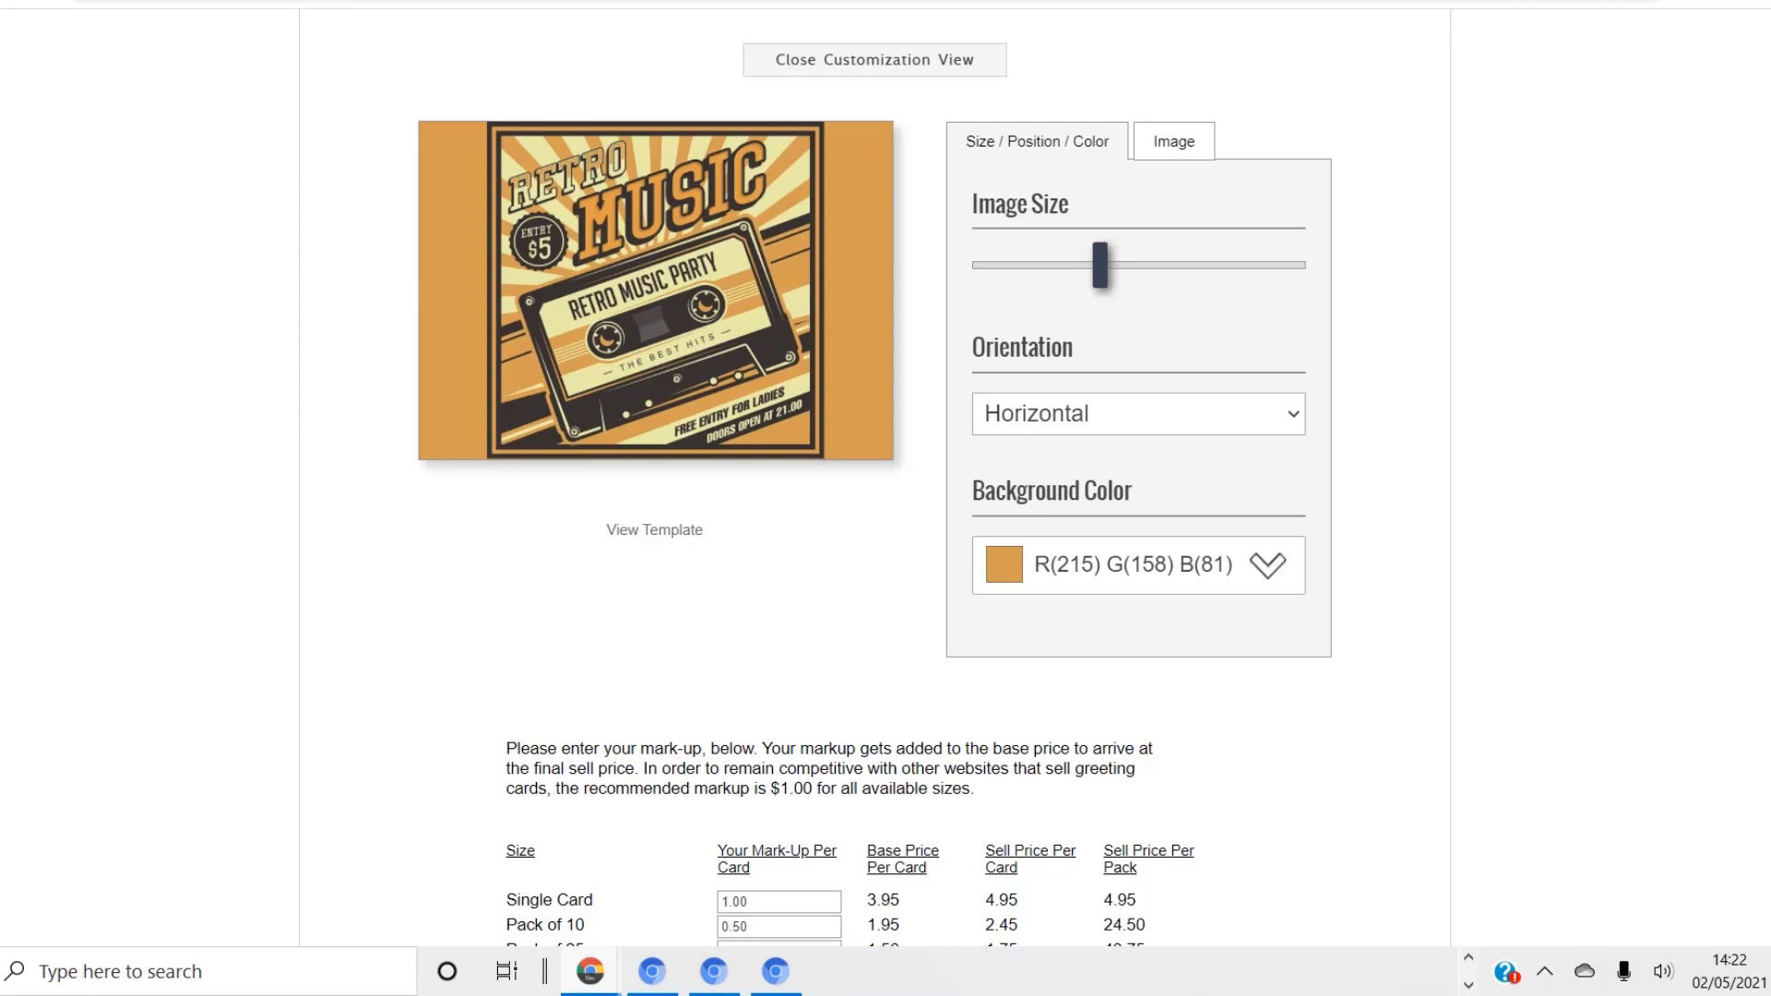
pyautogui.click(1267, 565)
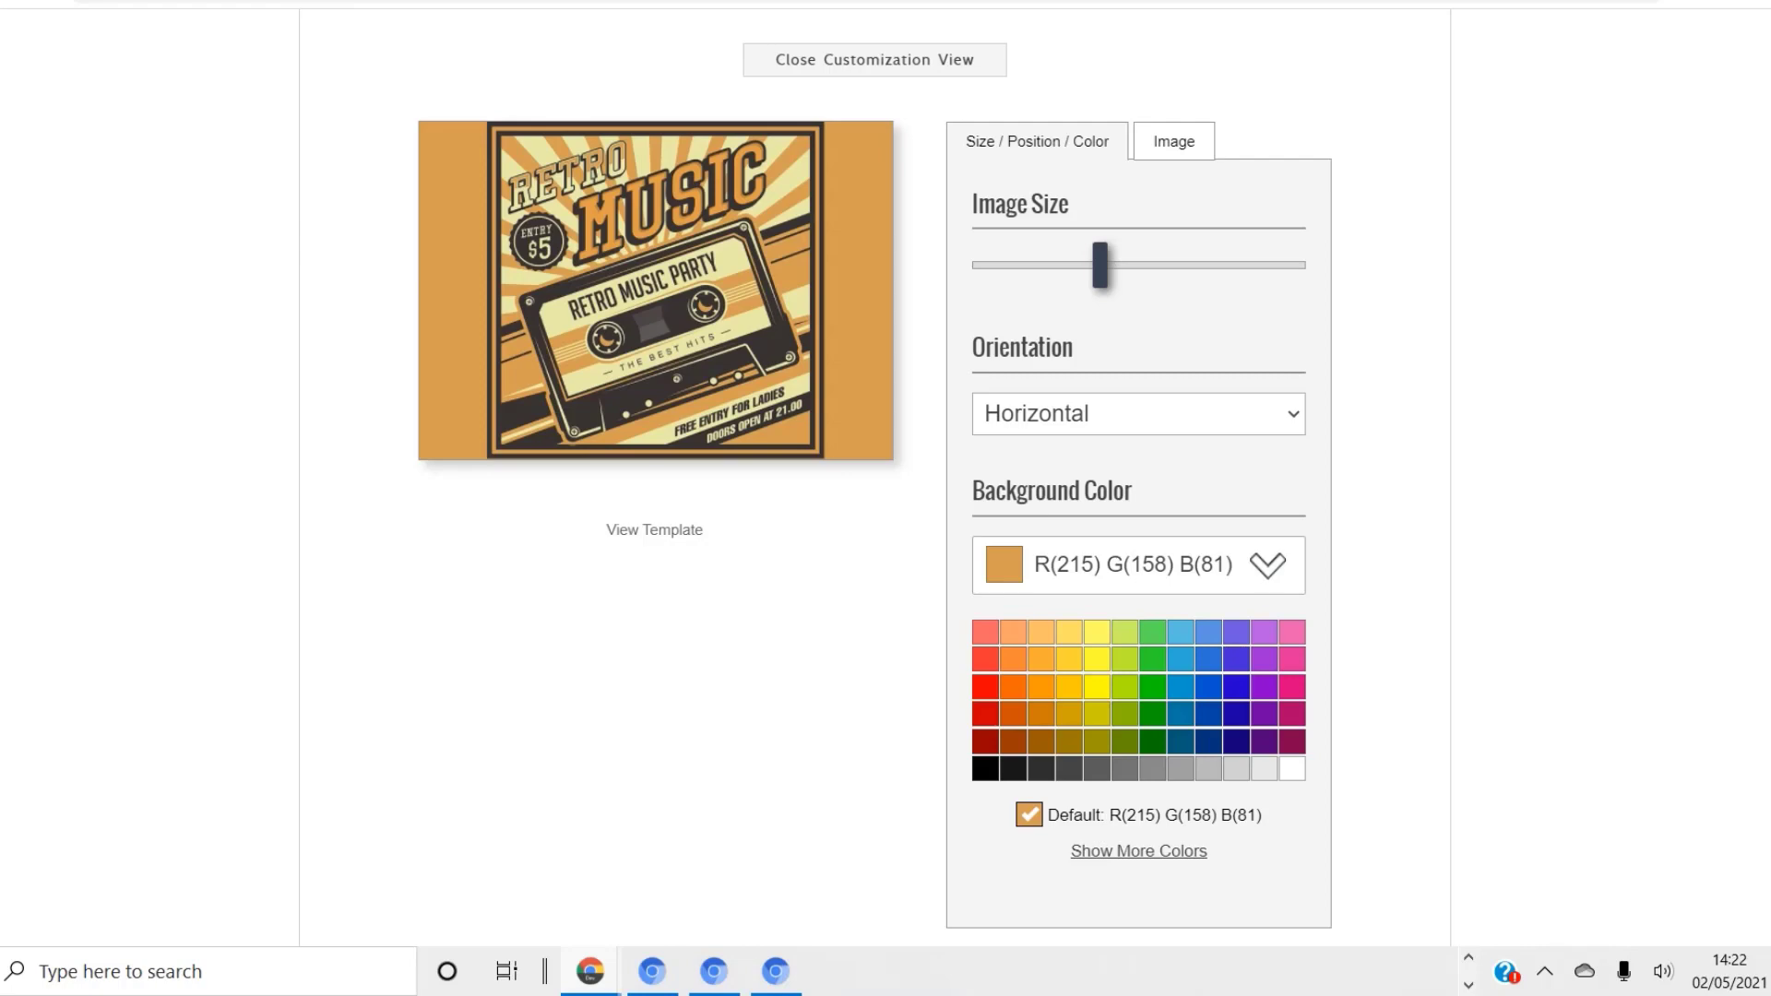
pyautogui.click(985, 768)
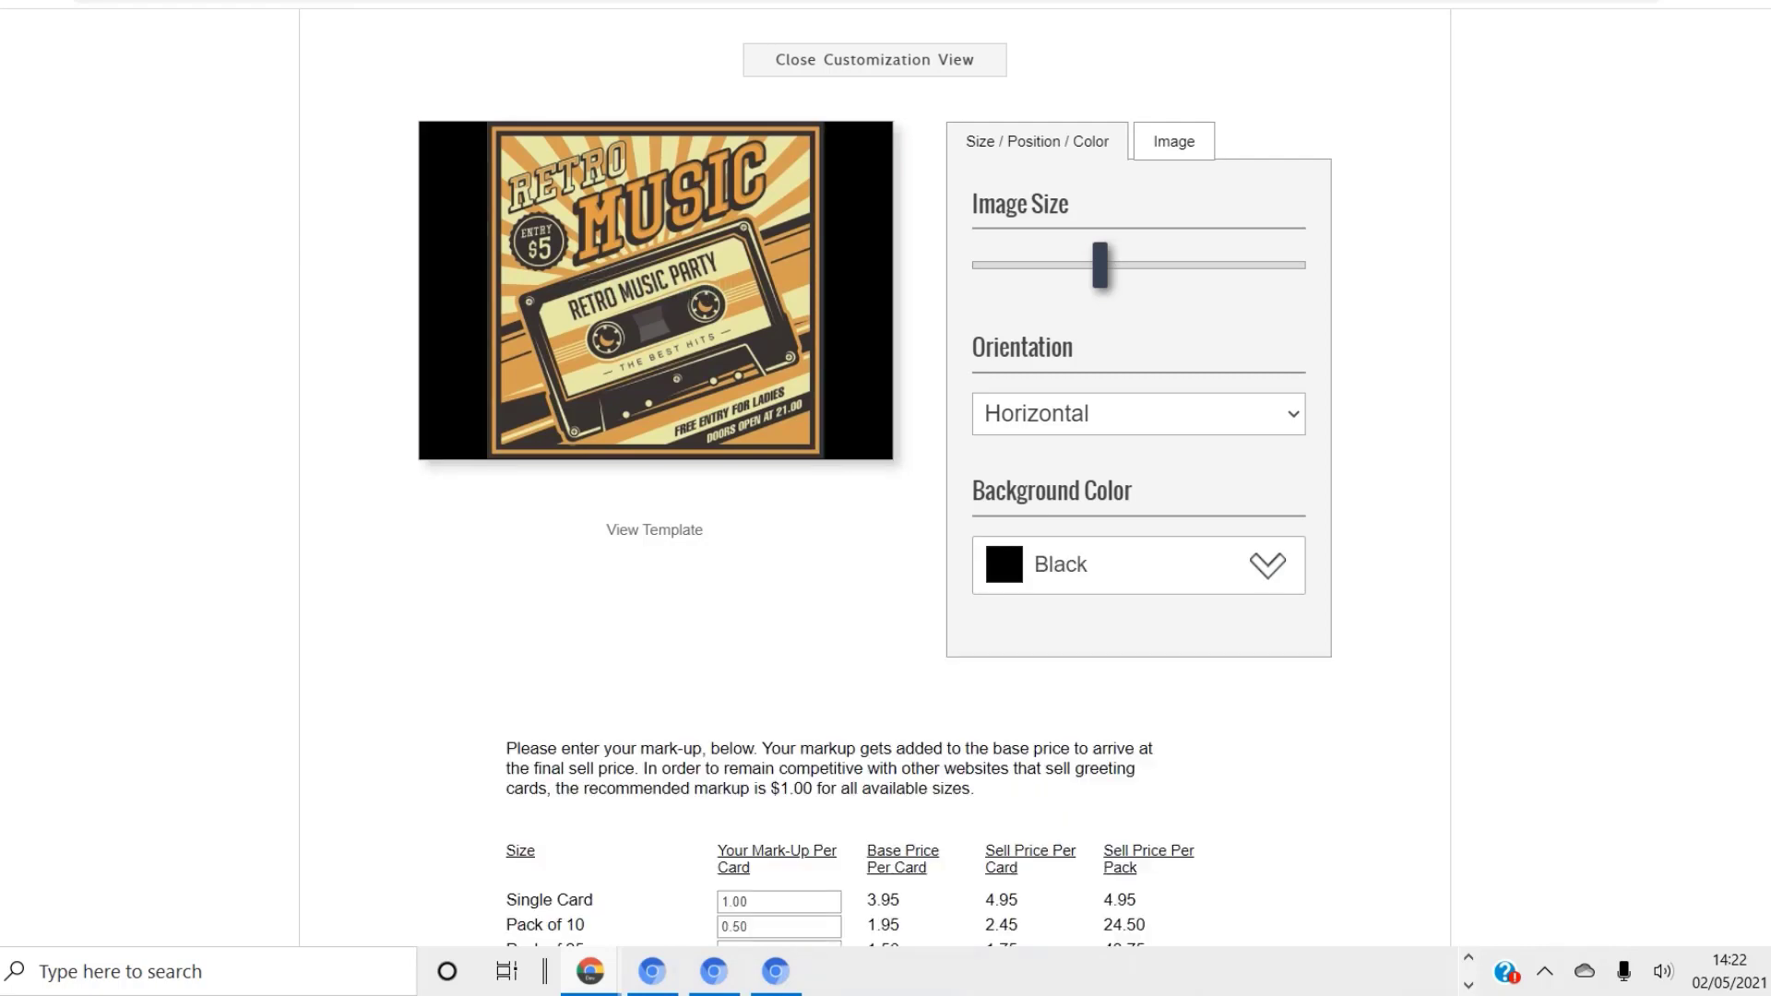
pyautogui.click(1268, 565)
pyautogui.click(985, 632)
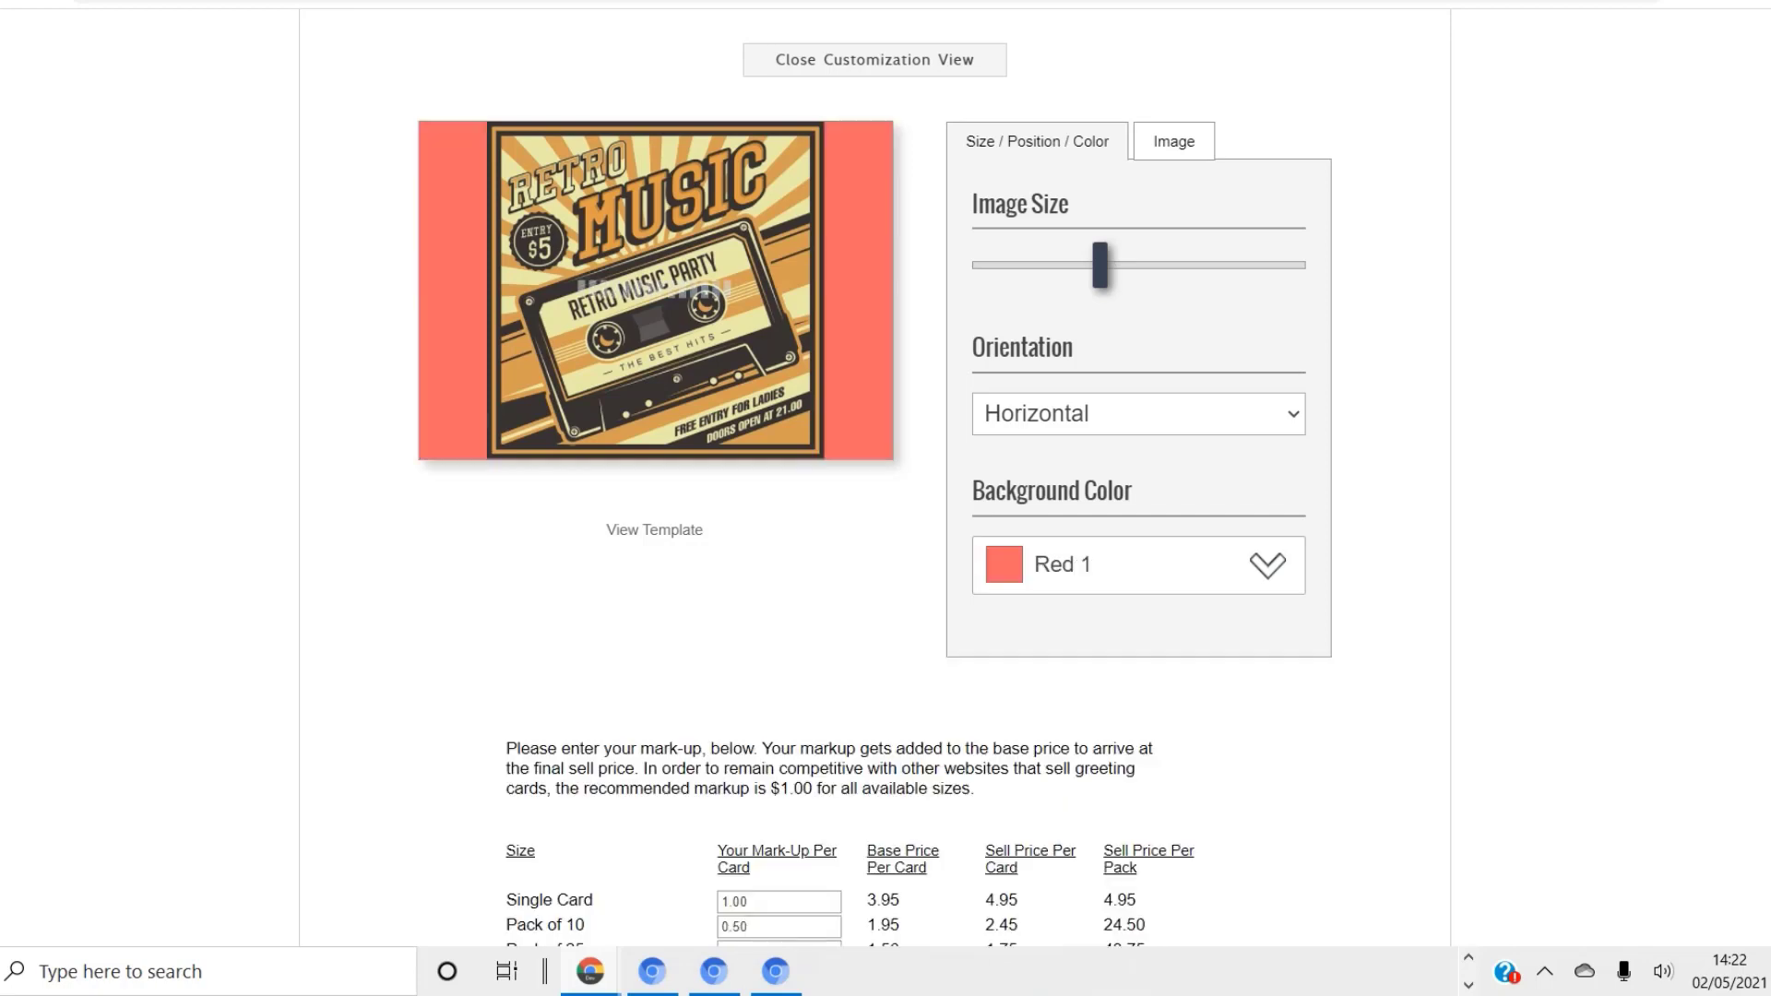
pyautogui.click(1267, 565)
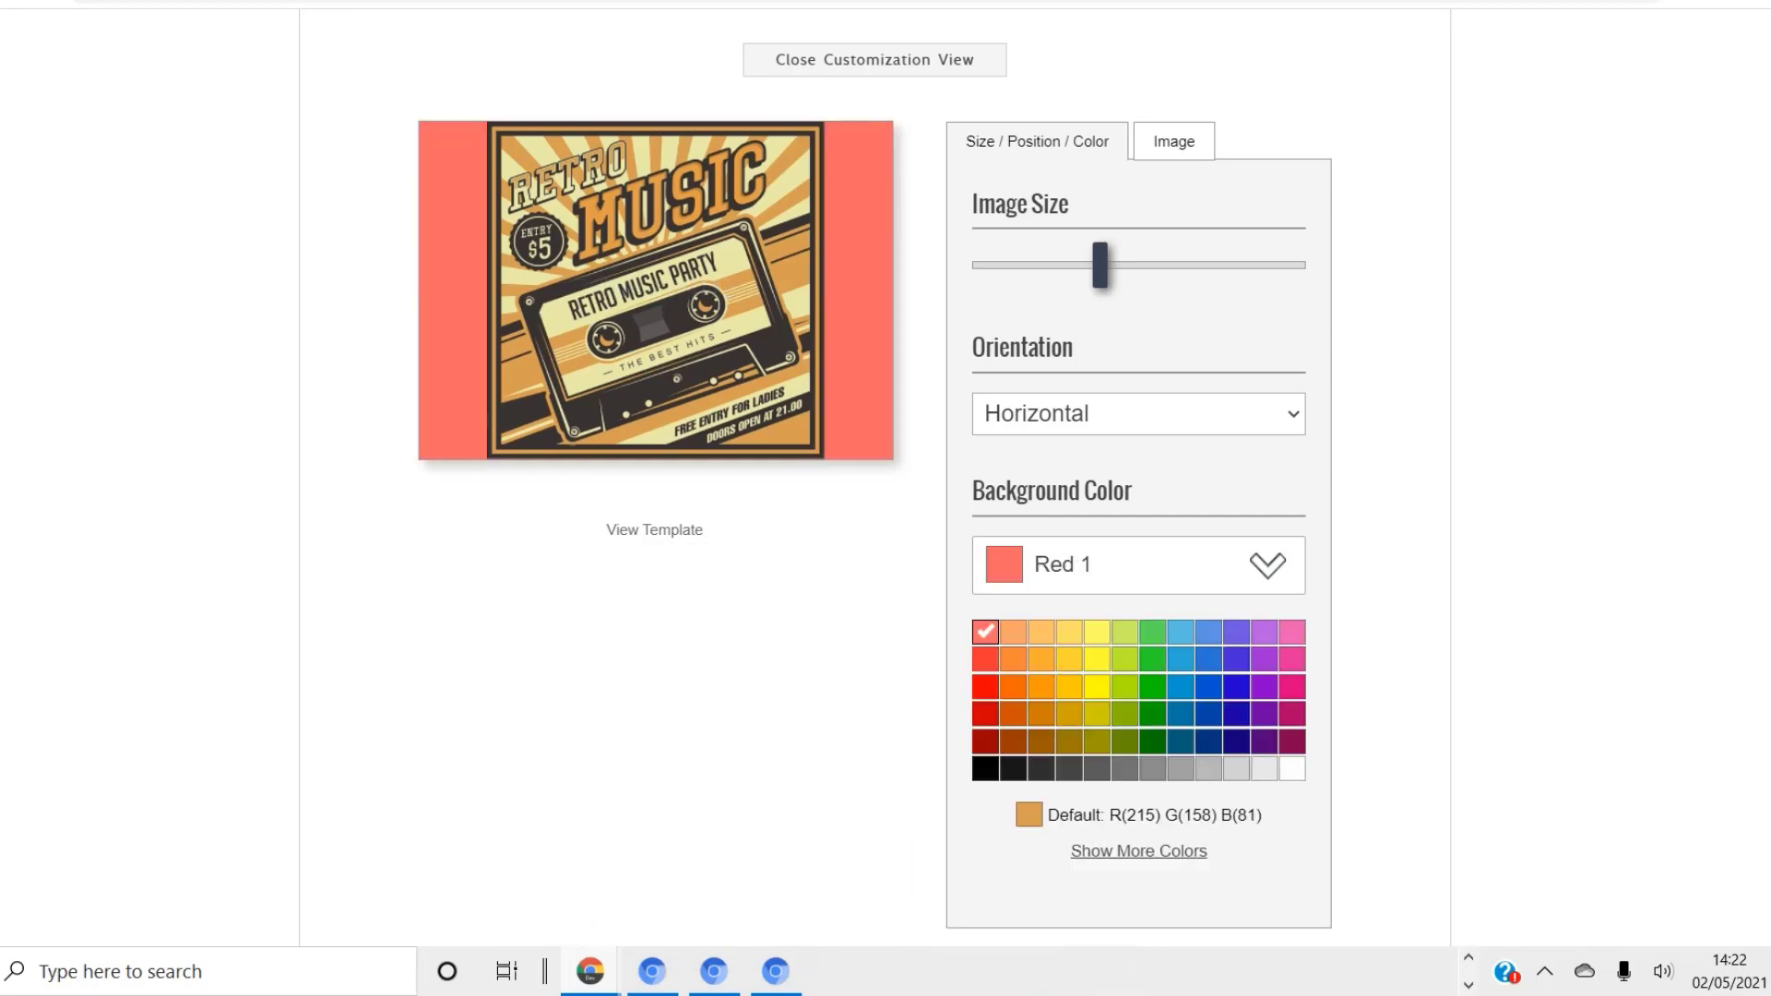
pyautogui.click(1028, 814)
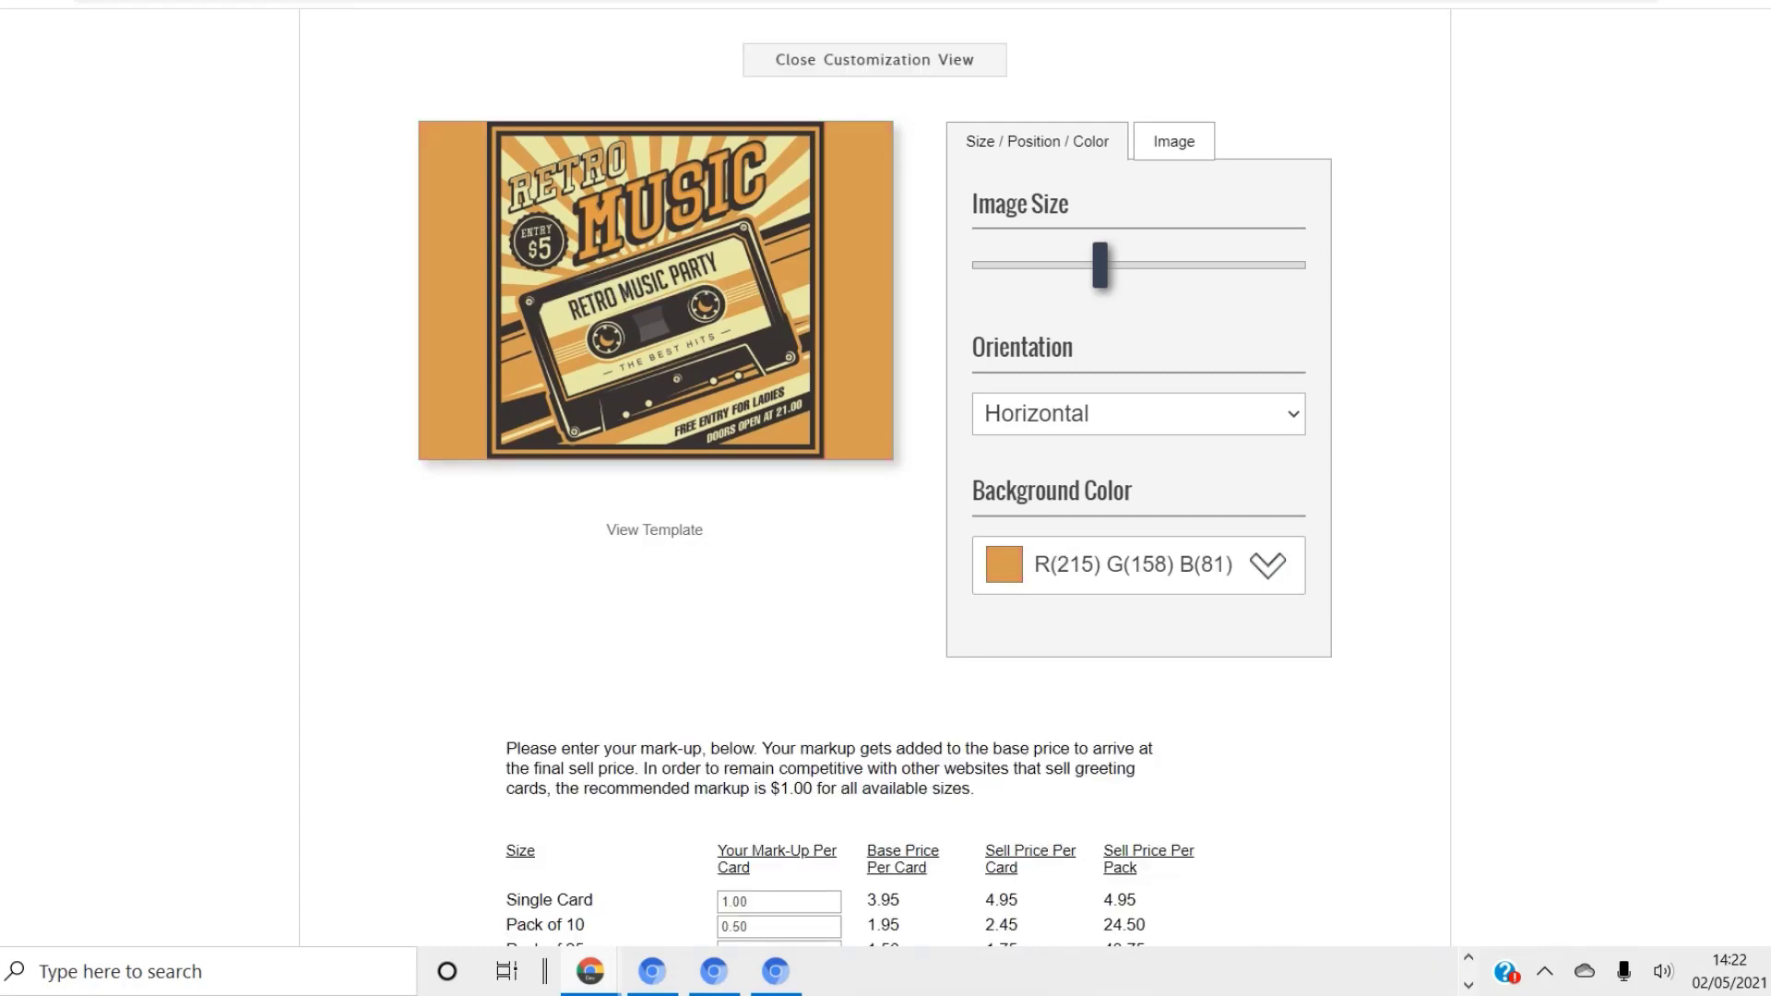
# Set the greeting card's orientation to Vertical and shrink the image until the whole poster fits the card's width.
pyautogui.click(1138, 414)
pyautogui.click(1138, 496)
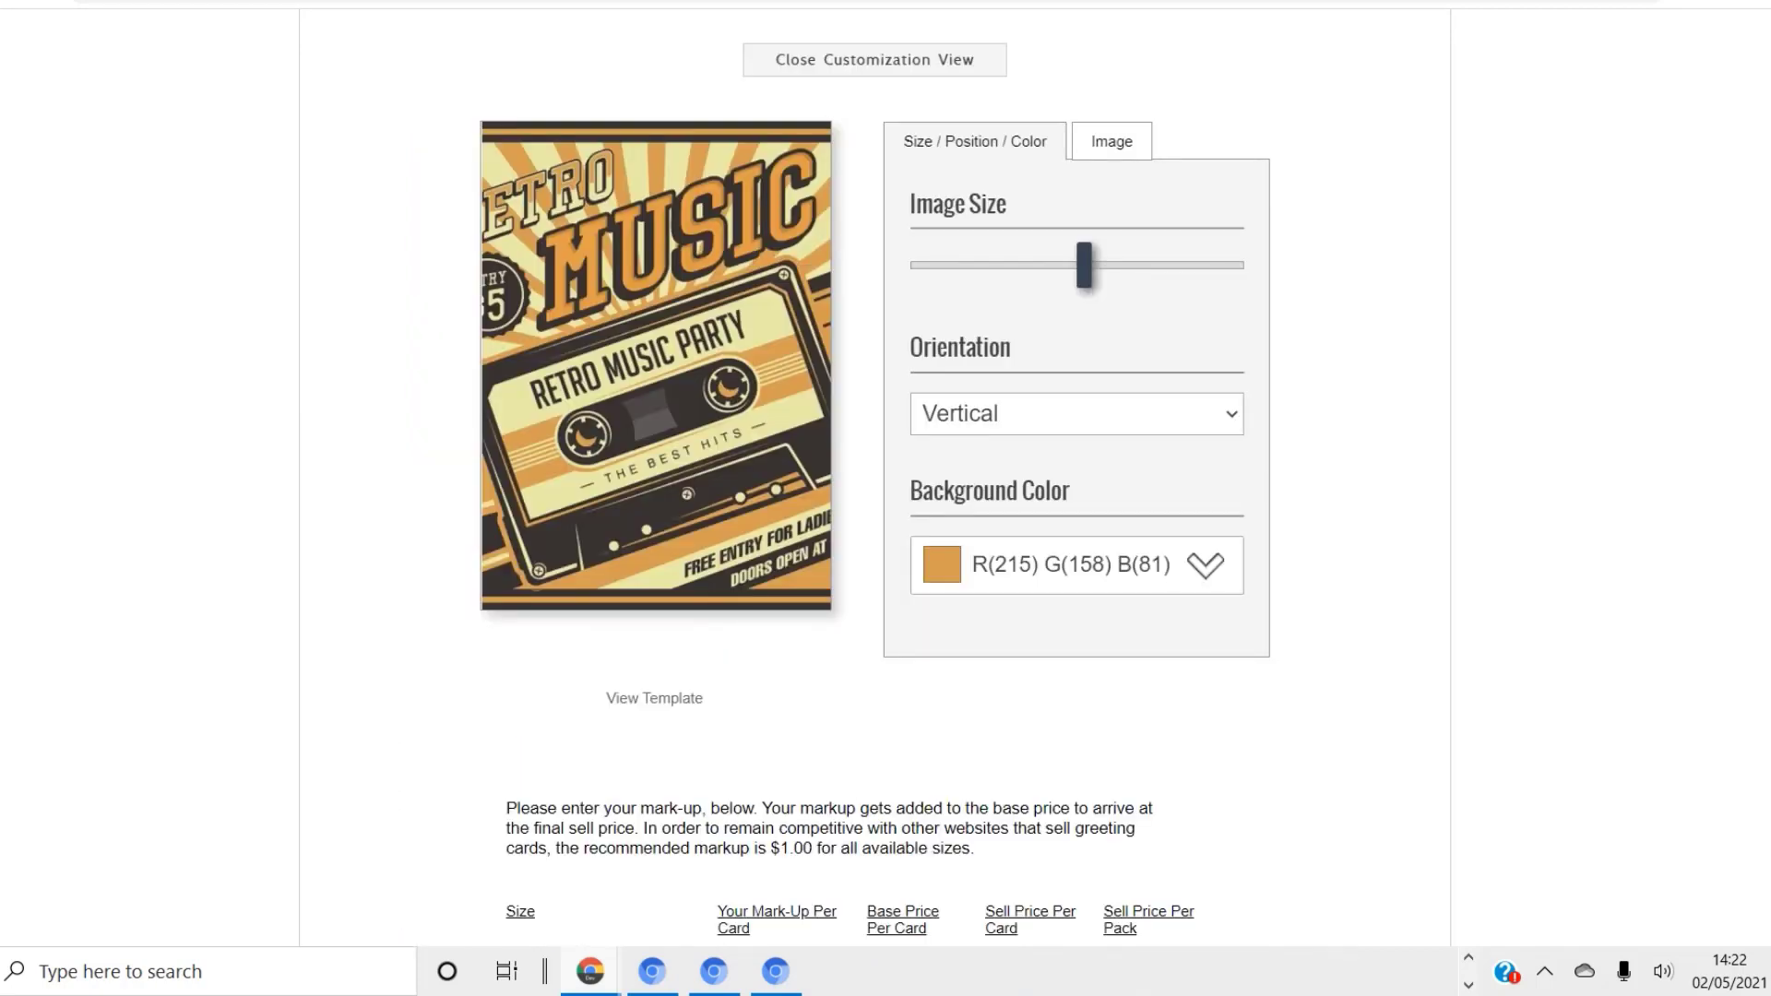
pyautogui.moveTo(1084, 265); pyautogui.dragTo(1022, 266)
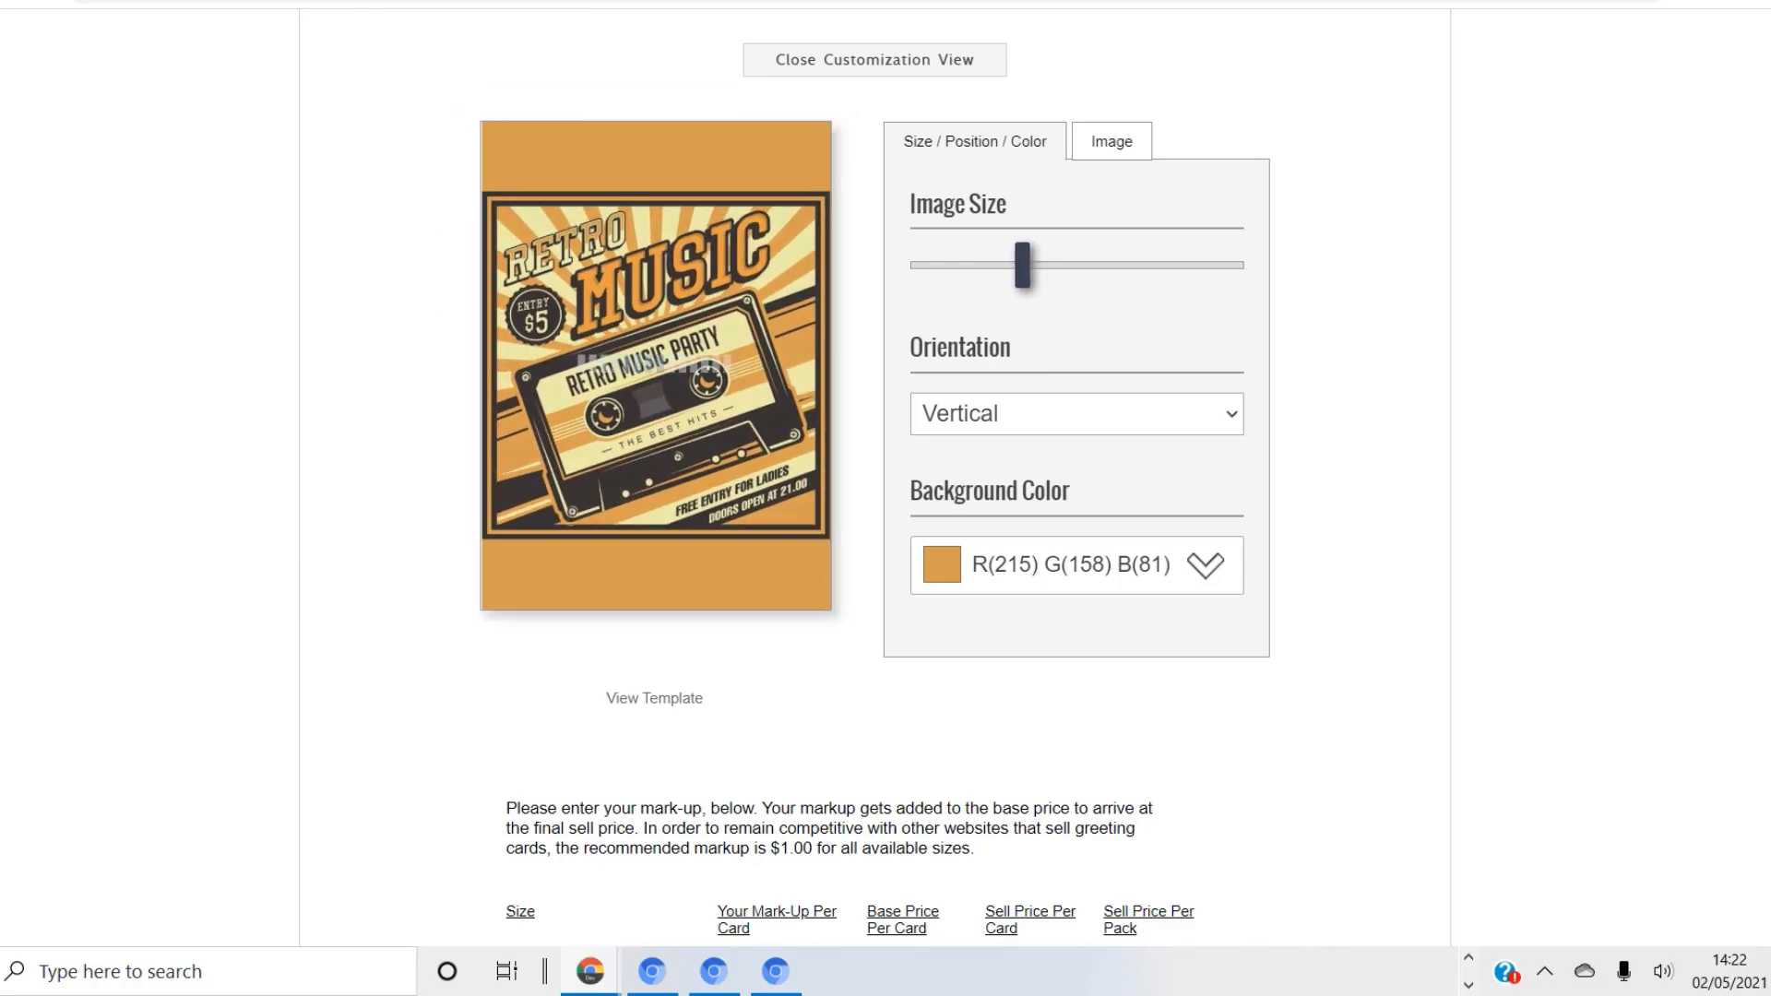
# Check the greeting card's option for uploading a different image, and return to its size, position and color settings.
pyautogui.click(1112, 142)
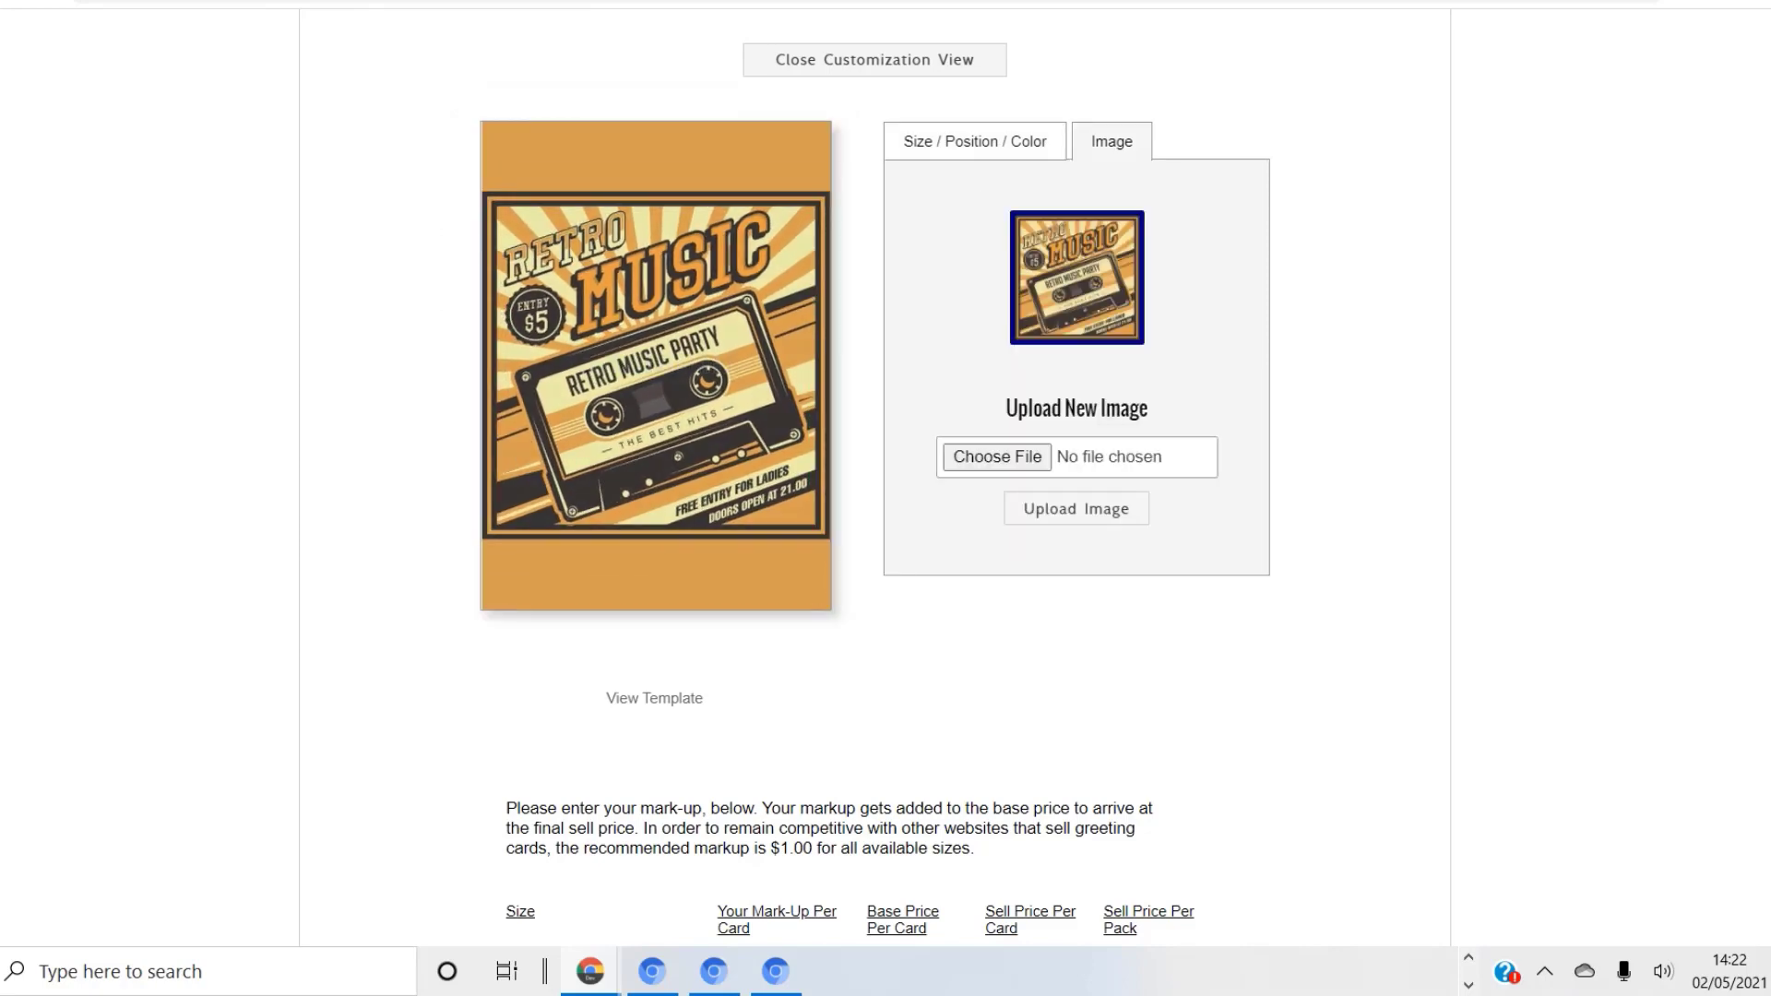
pyautogui.click(975, 142)
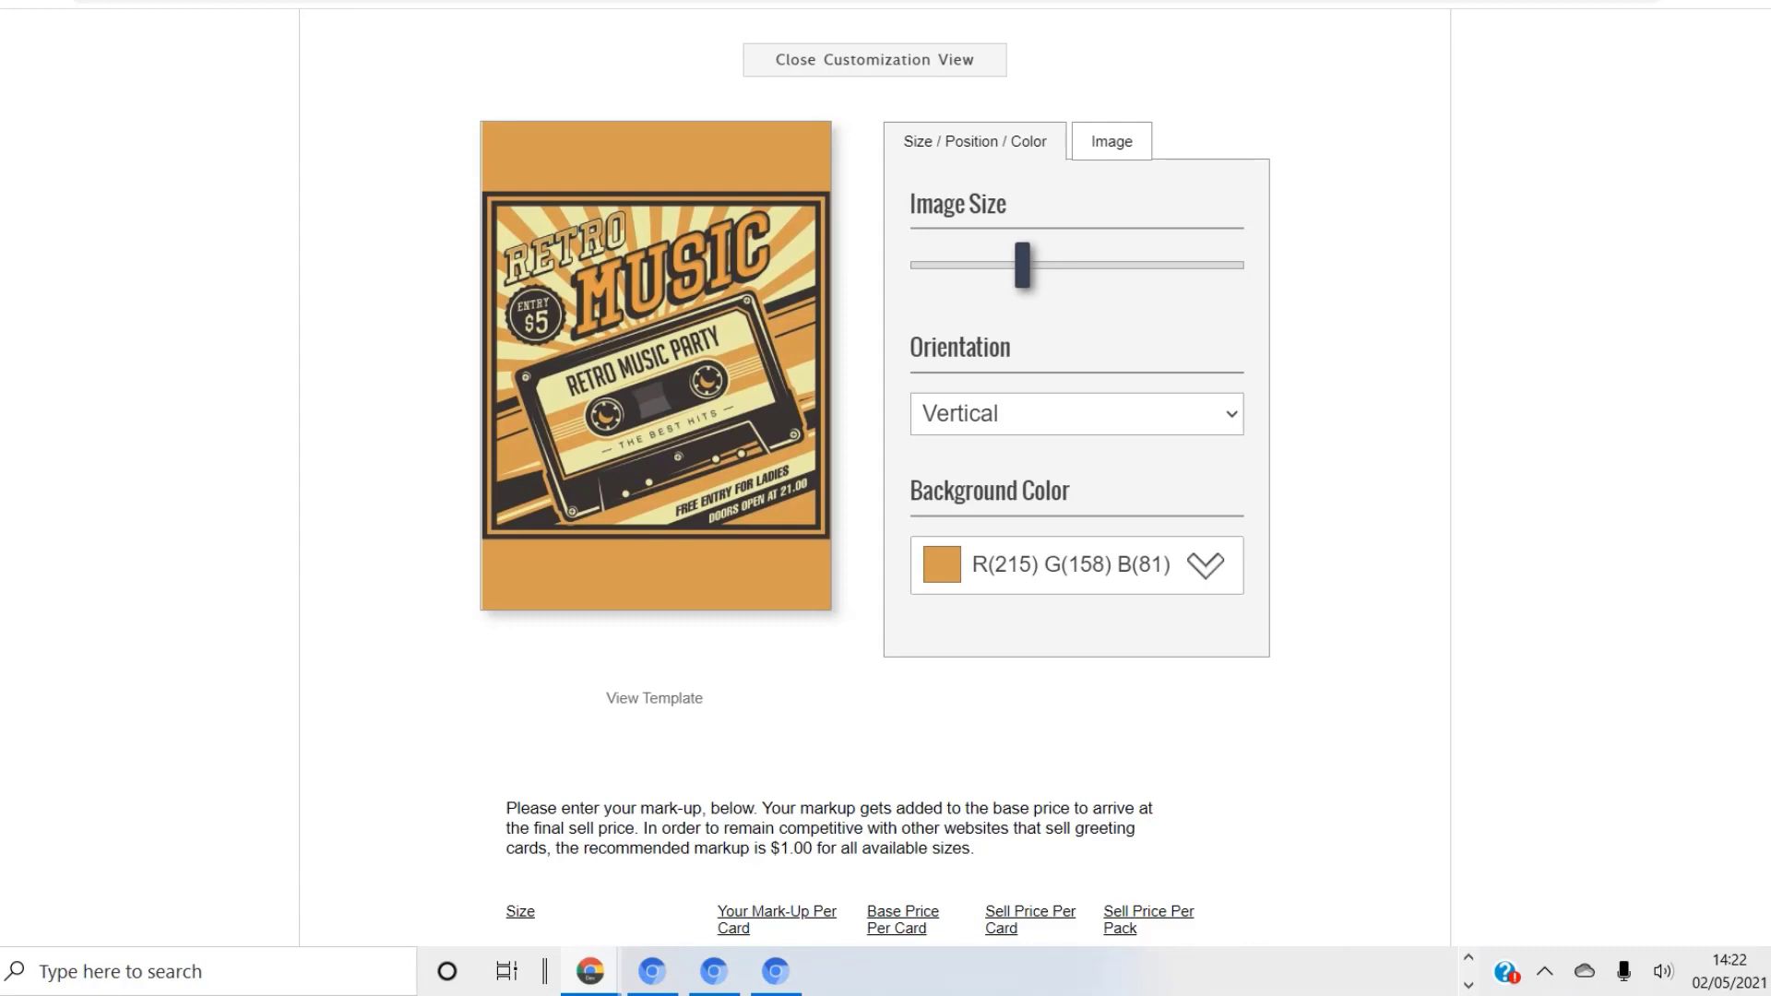
pyautogui.click(1111, 142)
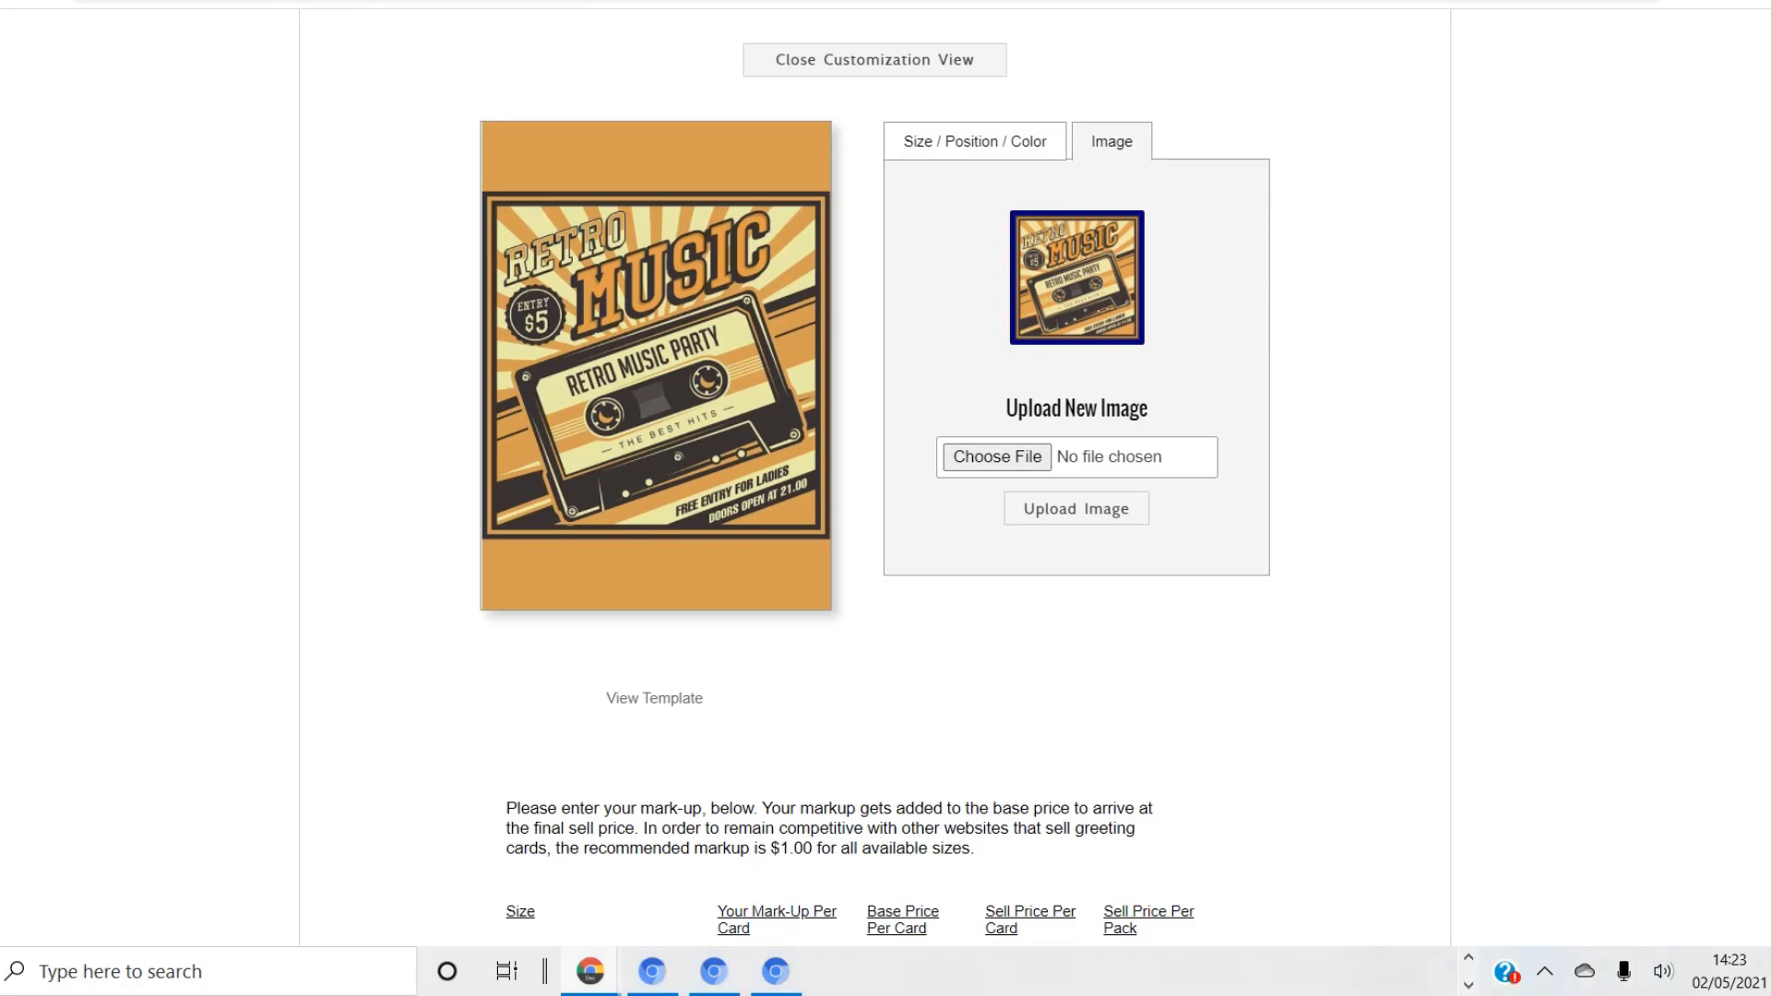
pyautogui.click(975, 142)
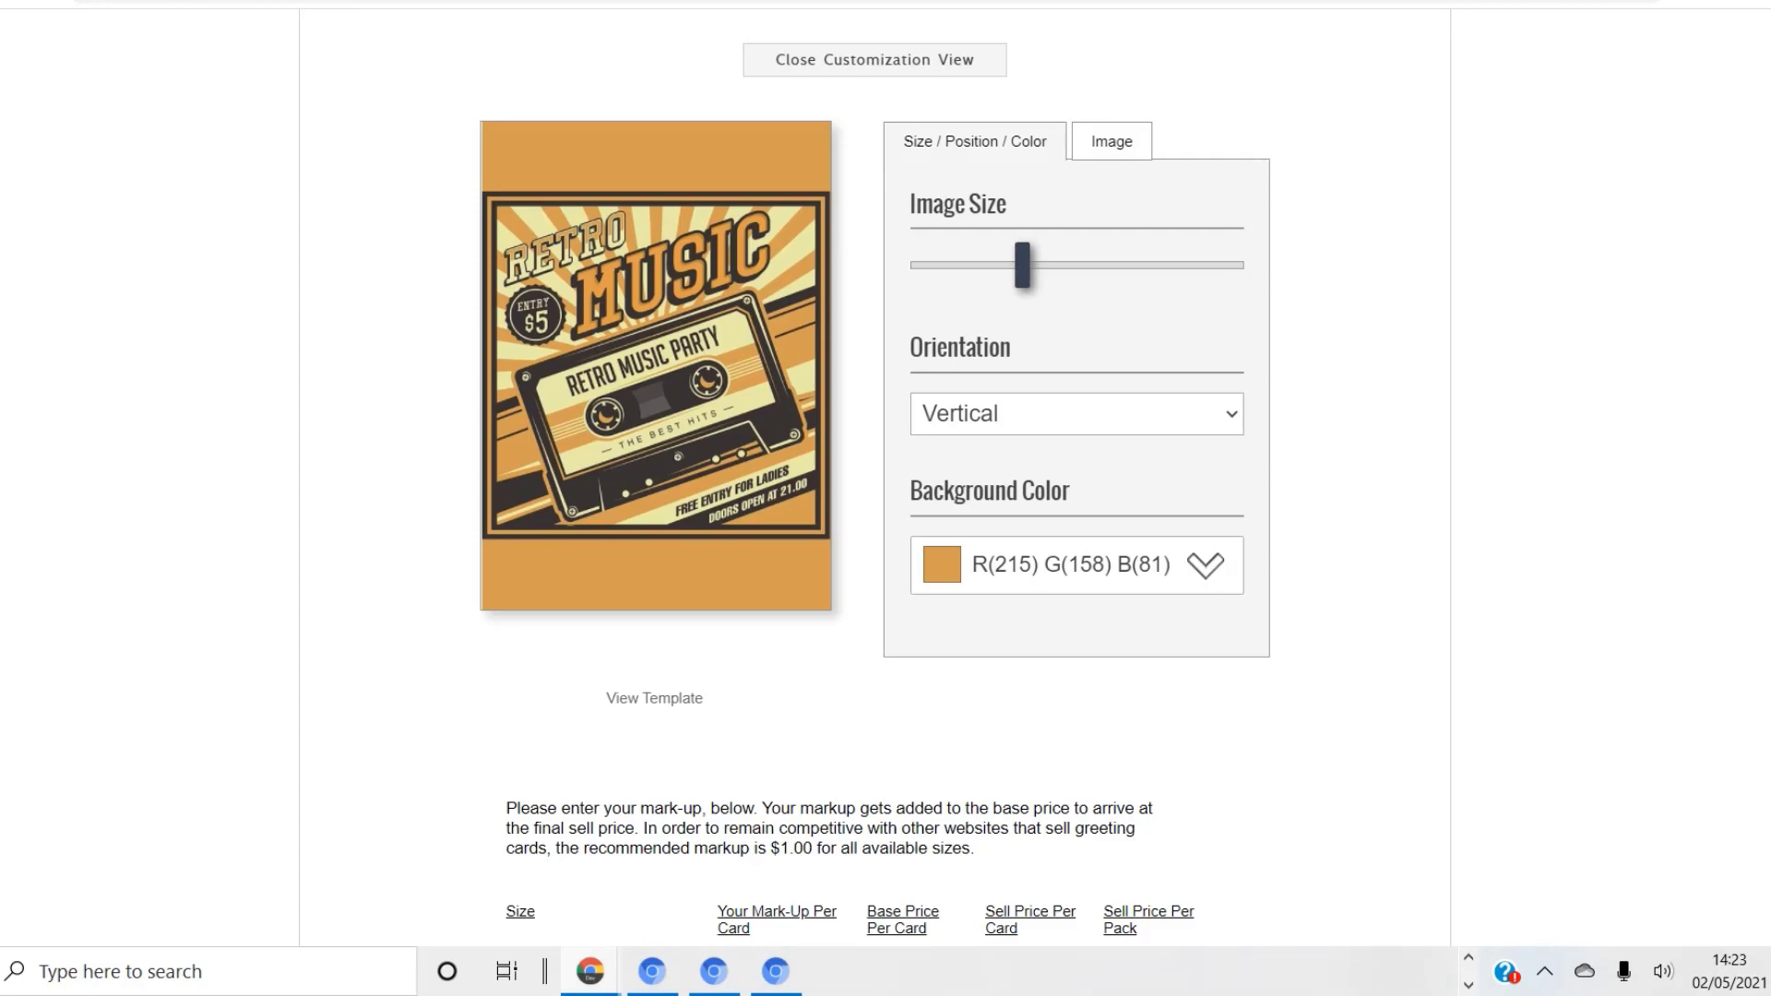
# Review the greeting card and throw pillow mark-ups, and close the greeting card's customization view.
pyautogui.scroll(-6, 874, 498)
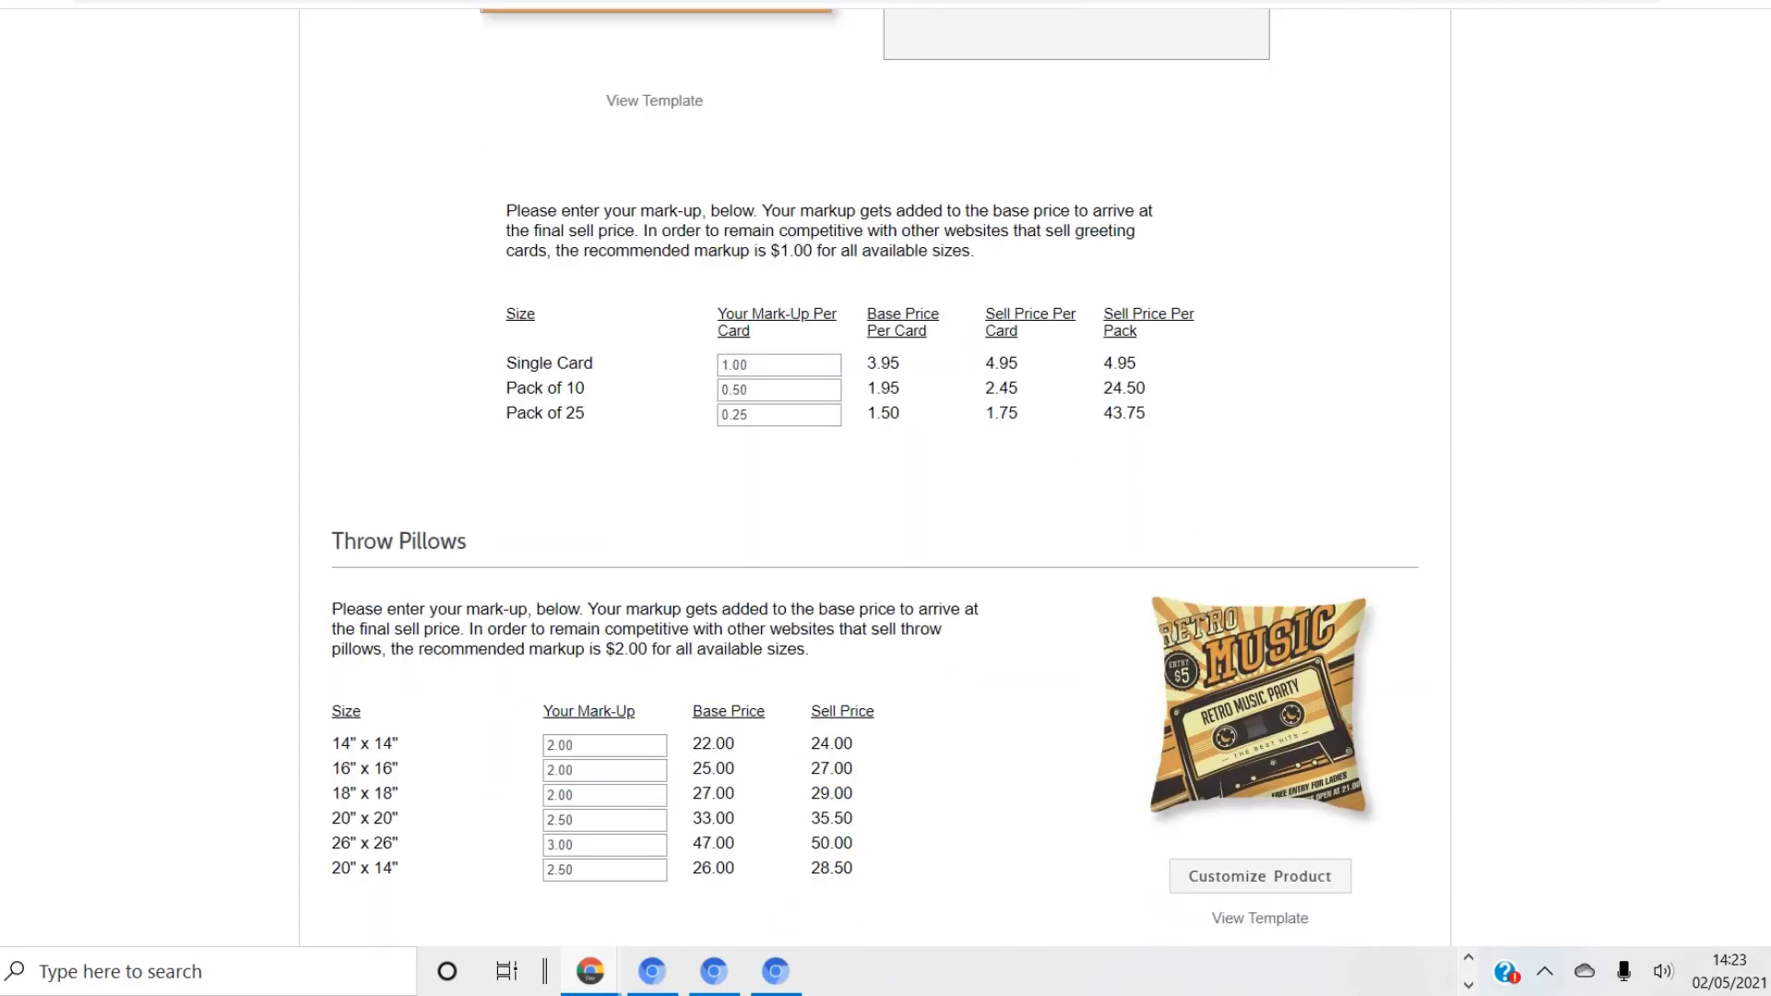
pyautogui.scroll(-1, 874, 467)
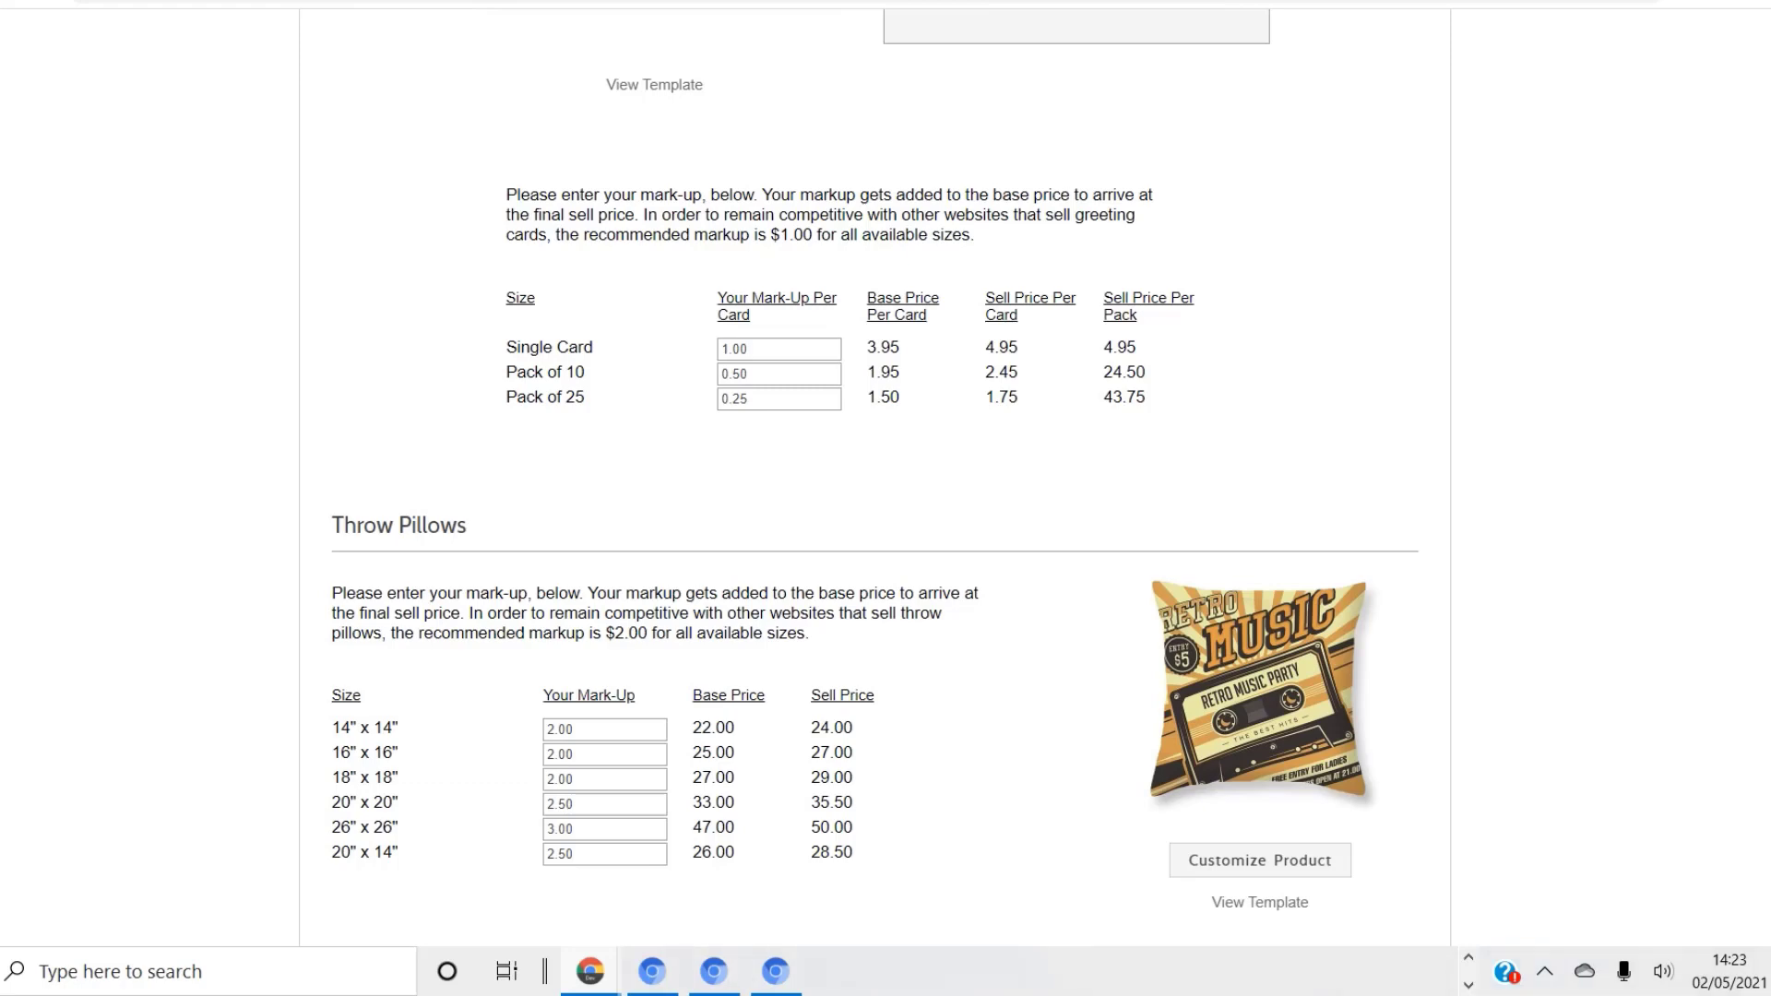
pyautogui.scroll(4, 874, 498)
pyautogui.scroll(6, 875, 498)
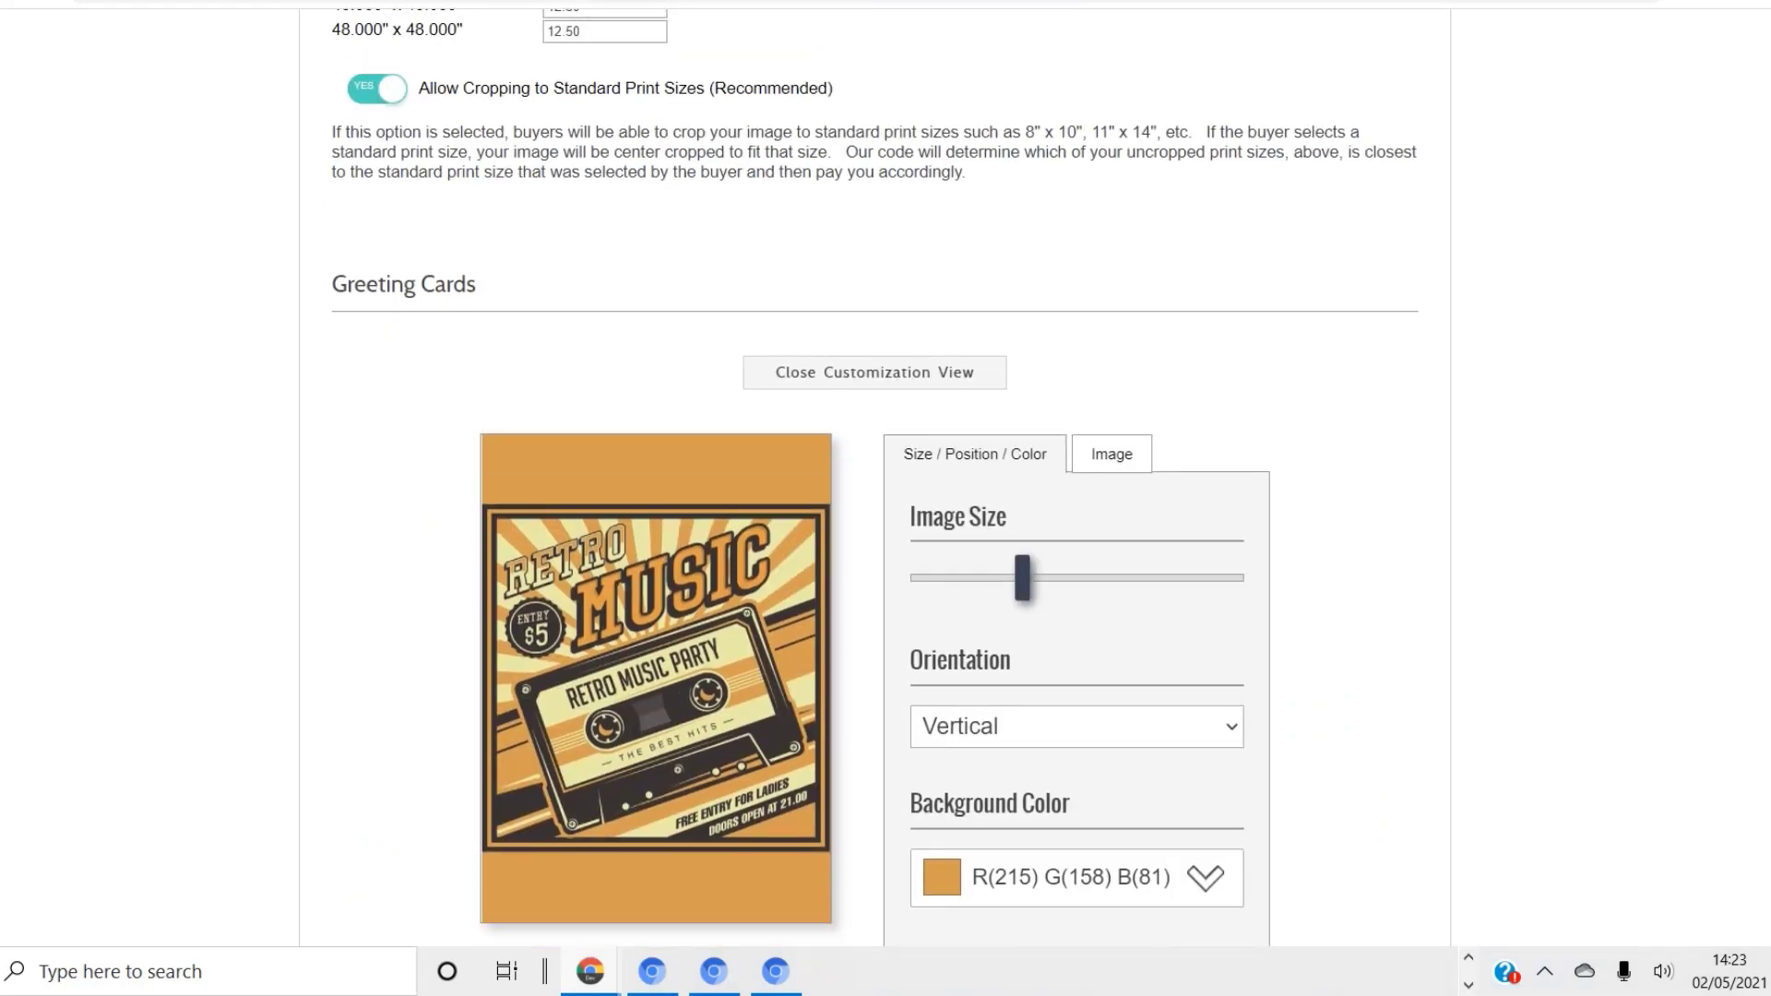
pyautogui.click(875, 372)
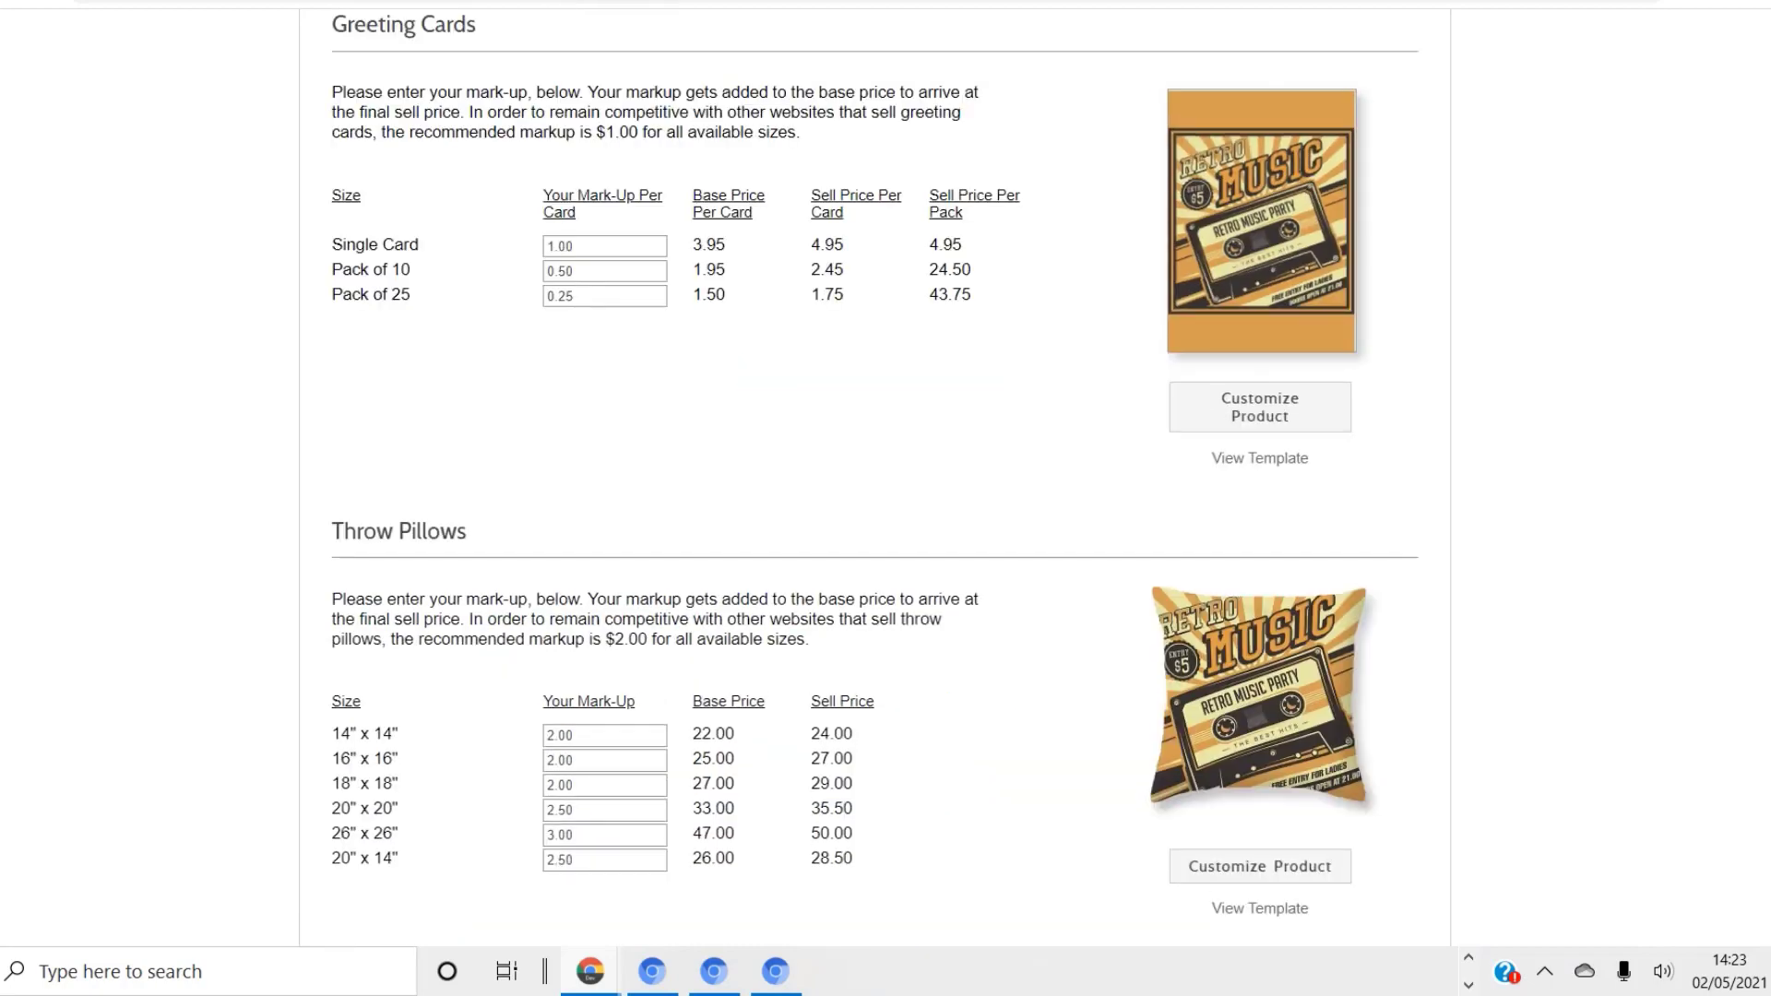
# Customize the throw pillow and adjust its image size so the poster fills the whole pillow without its border showing.
pyautogui.scroll(-5, 874, 498)
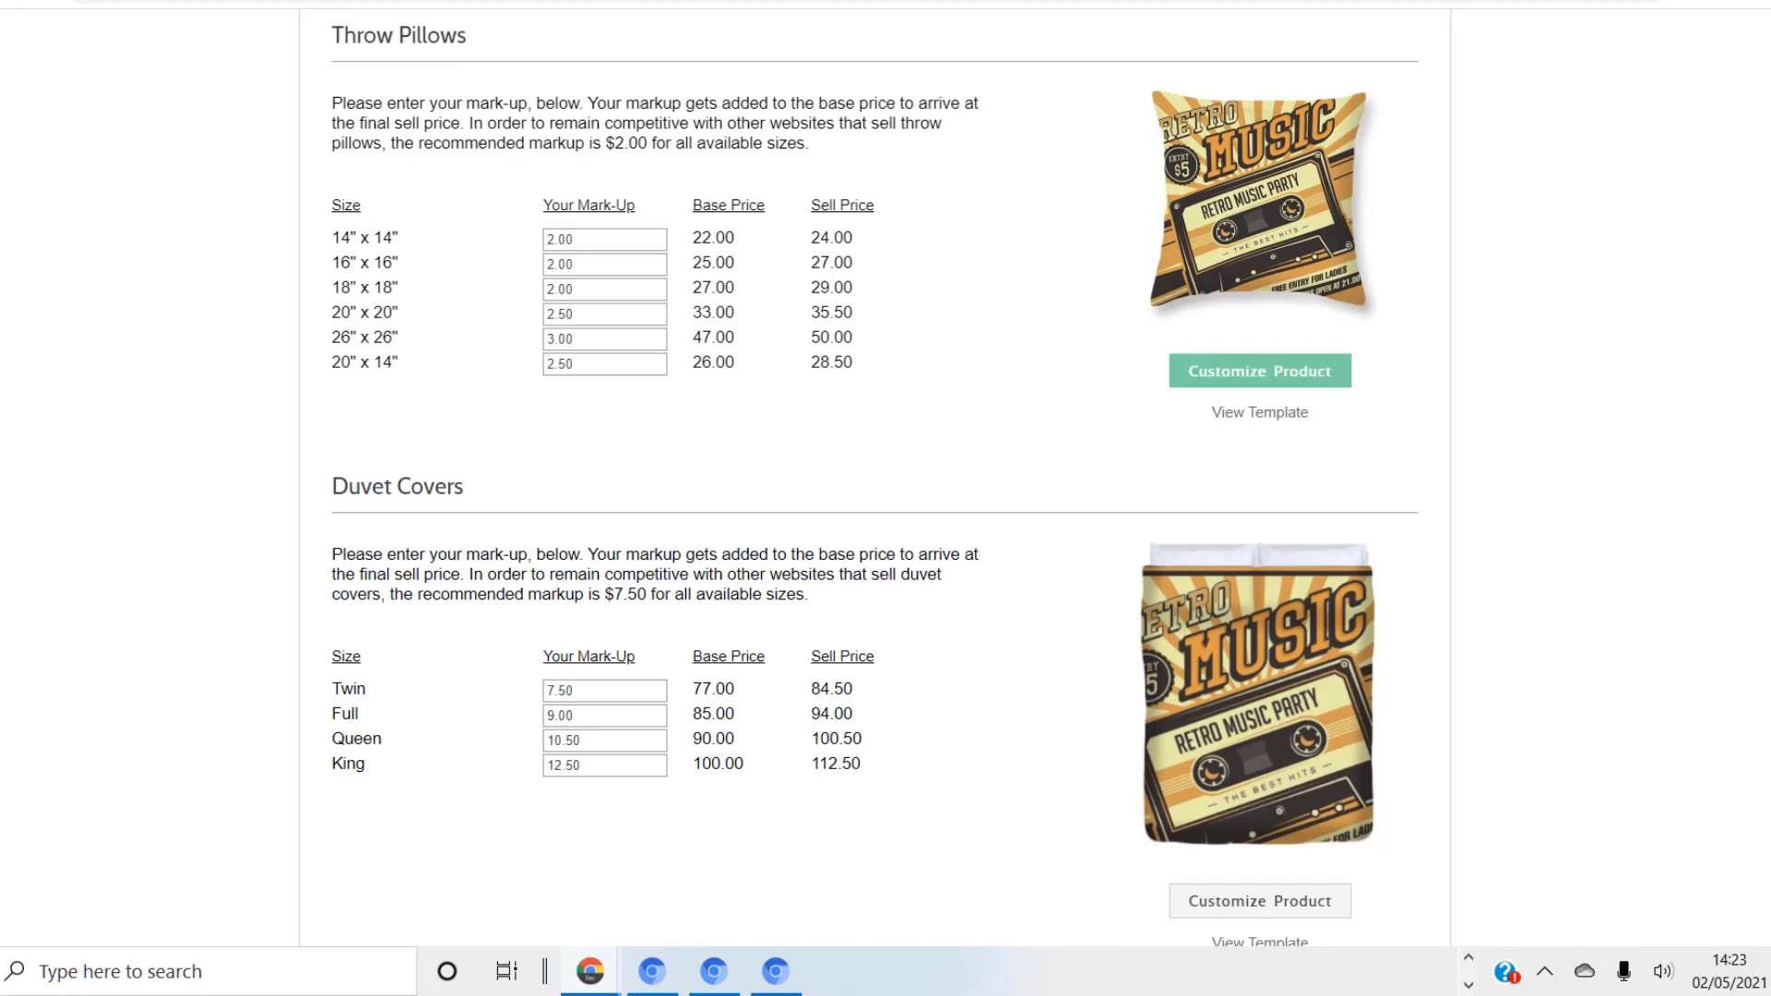
pyautogui.click(1260, 370)
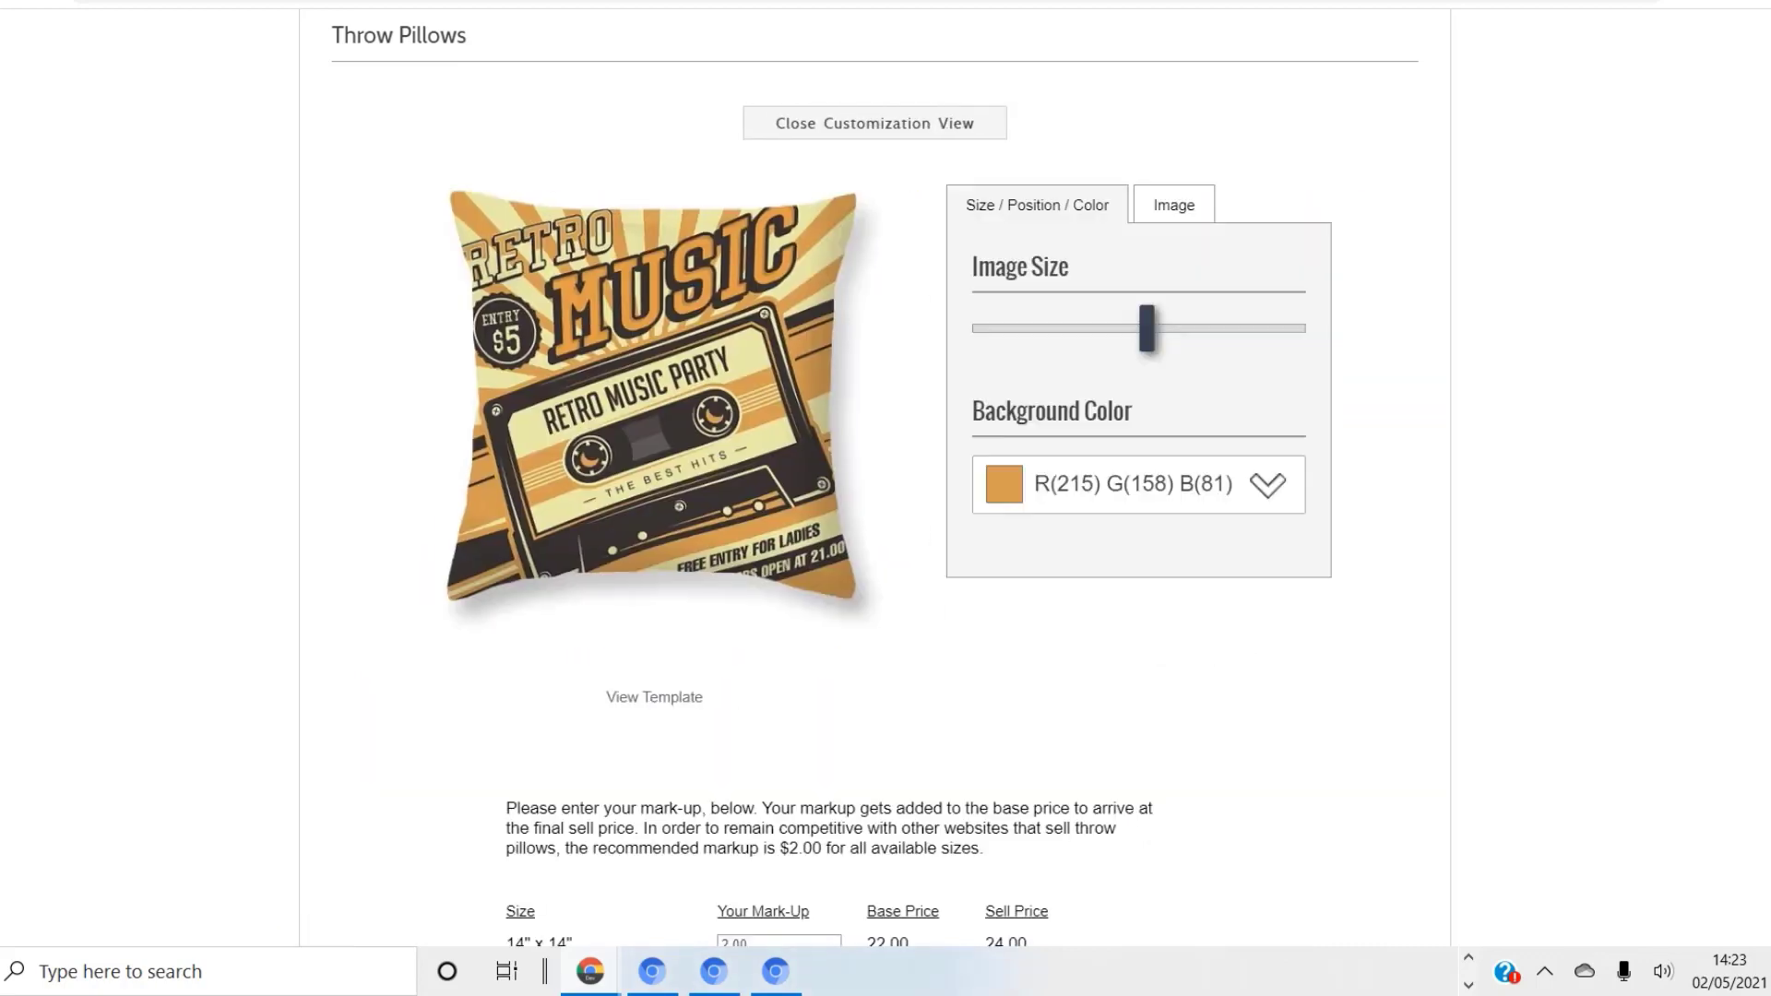
pyautogui.moveTo(1146, 328)
pyautogui.mouseDown()
pyautogui.moveTo(1099, 328)
pyautogui.moveTo(1129, 328)
pyautogui.mouseUp()
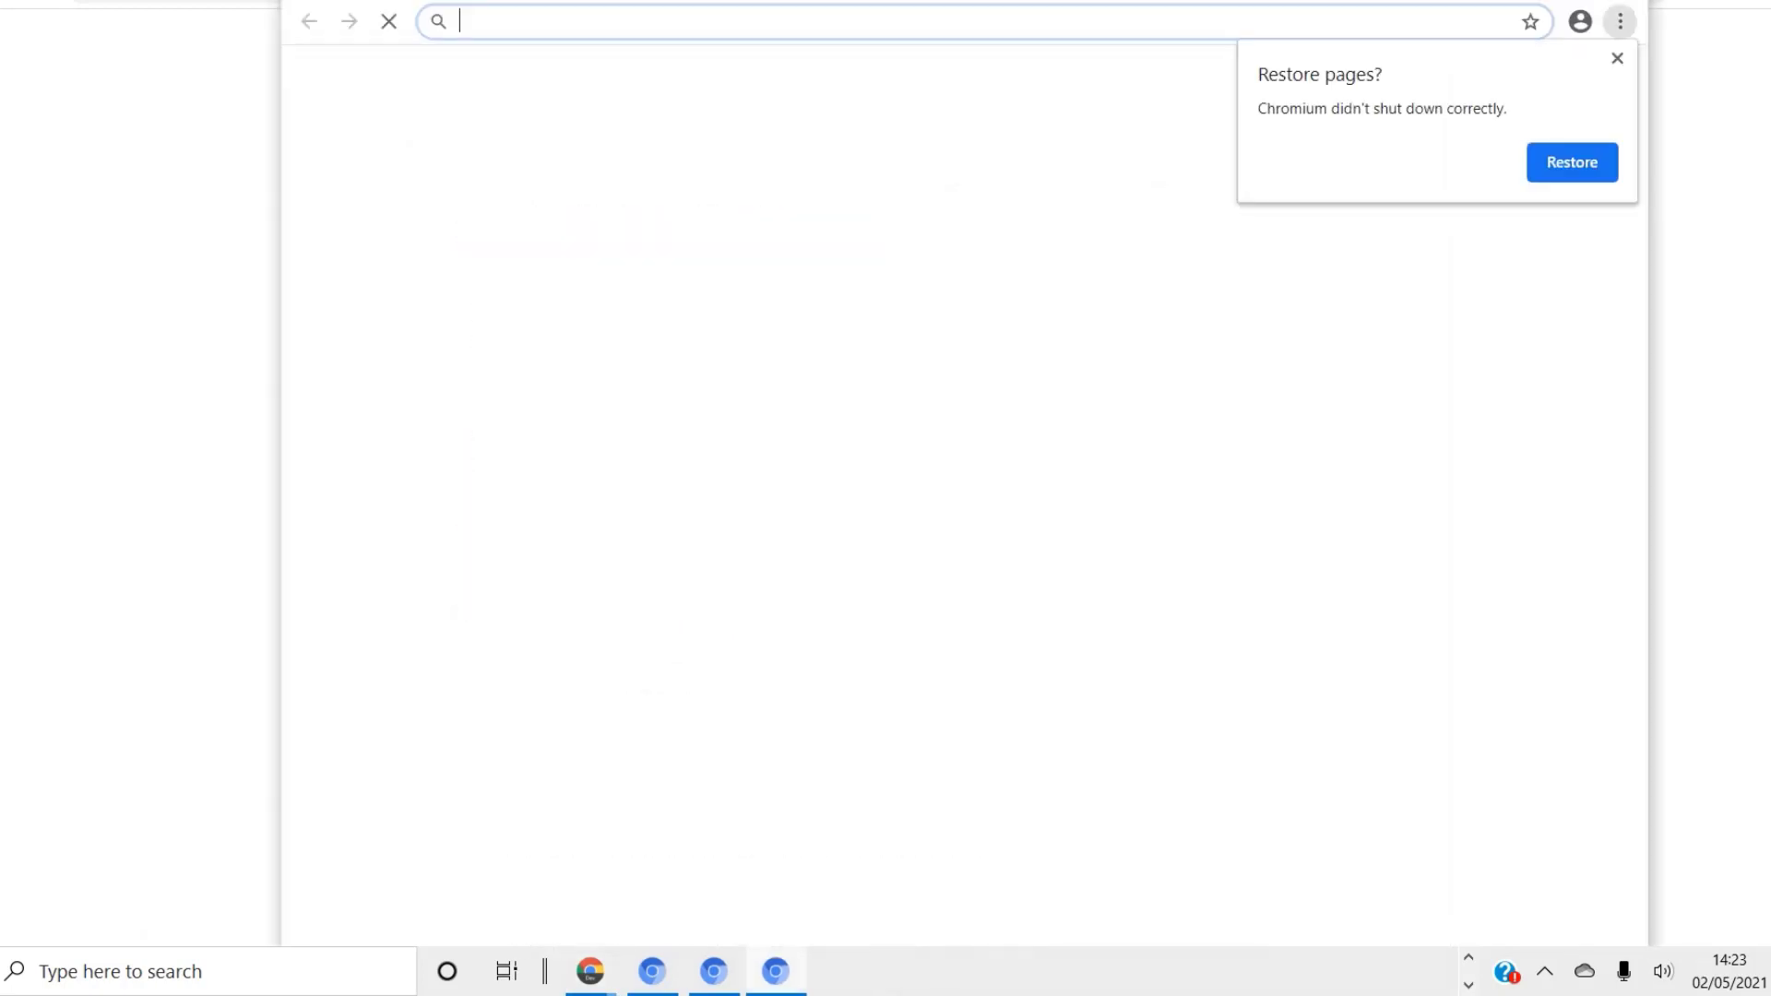
pyautogui.moveTo(1129, 328)
pyautogui.mouseDown()
pyautogui.moveTo(1155, 328)
pyautogui.moveTo(1118, 329)
pyautogui.mouseUp()
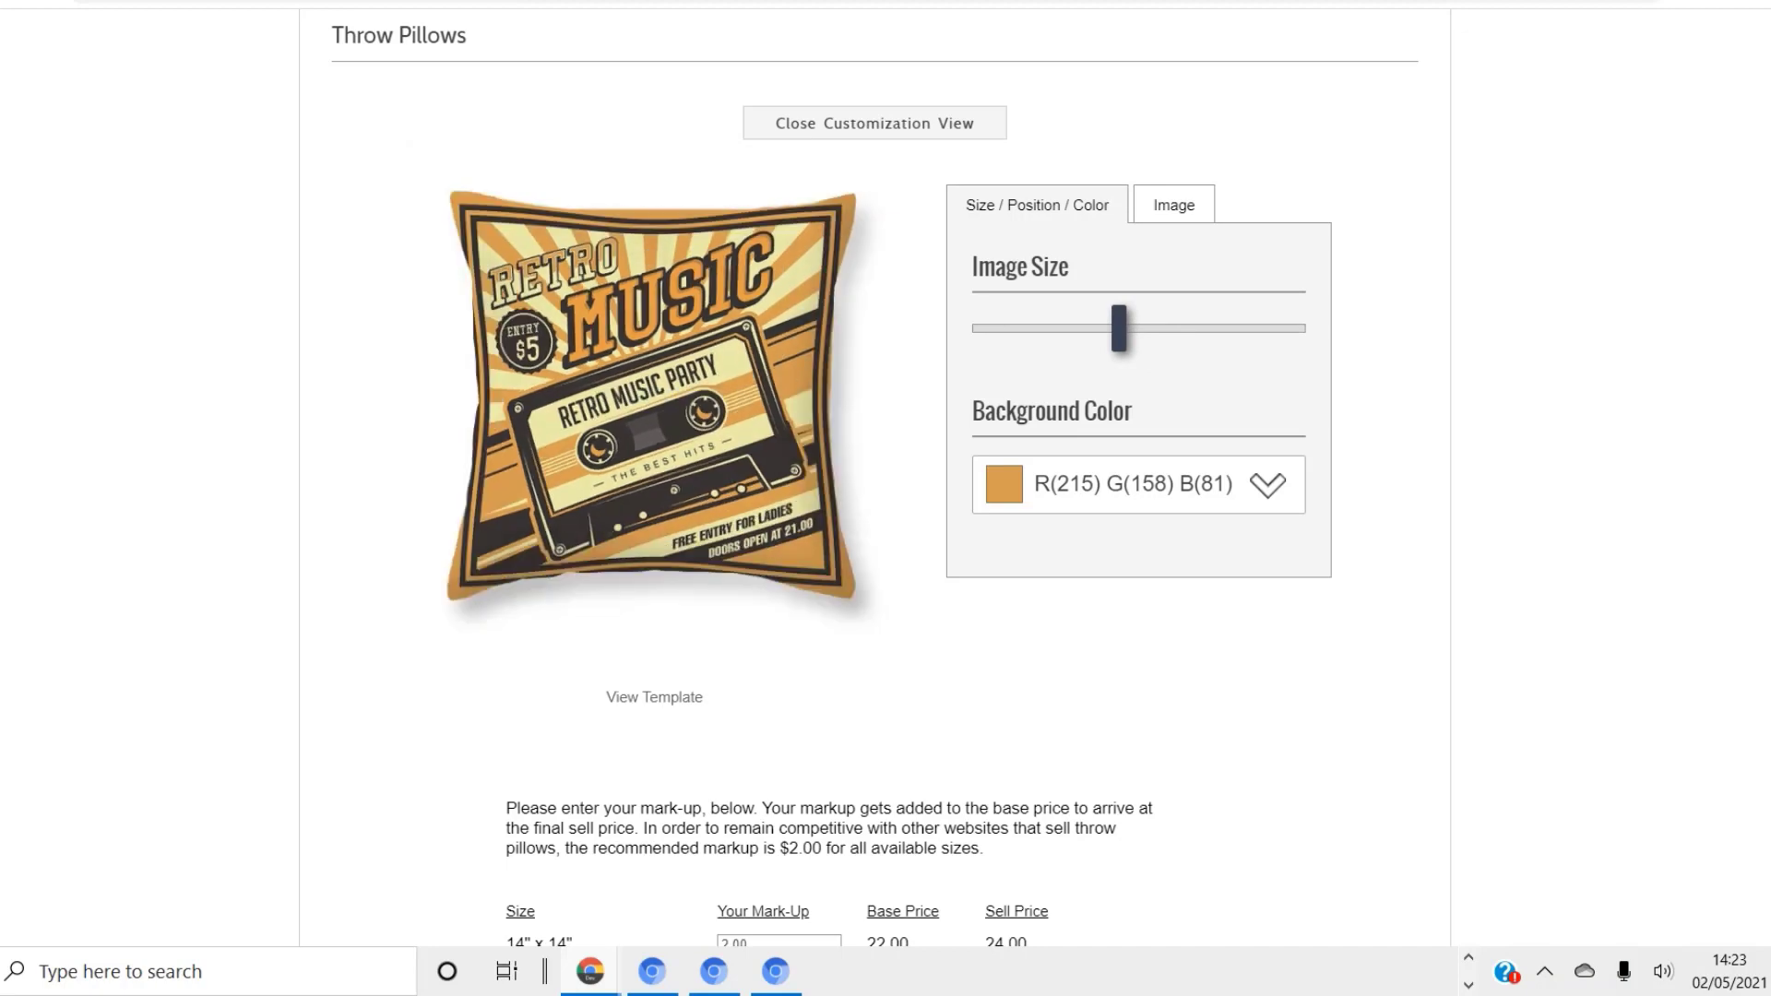
pyautogui.moveTo(1119, 328); pyautogui.dragTo(1135, 329)
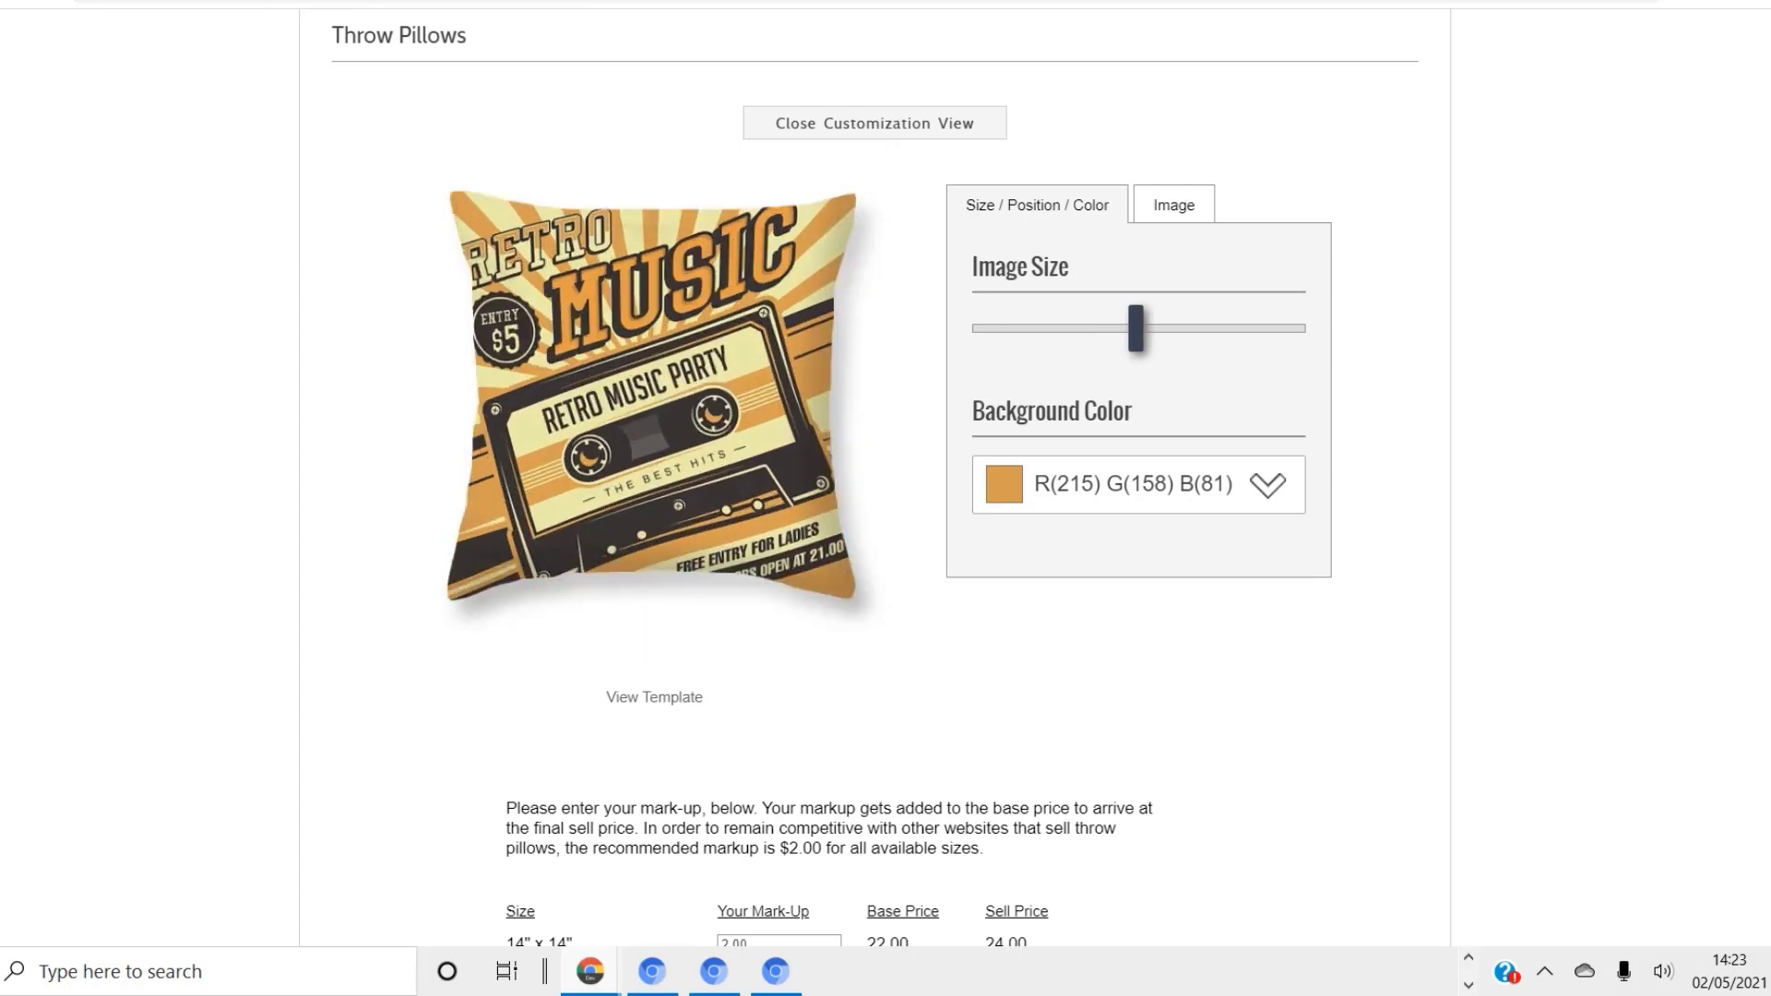
# Try Black as the throw pillow's background color, and restore the default R(215) G(158) B(81).
pyautogui.click(1267, 486)
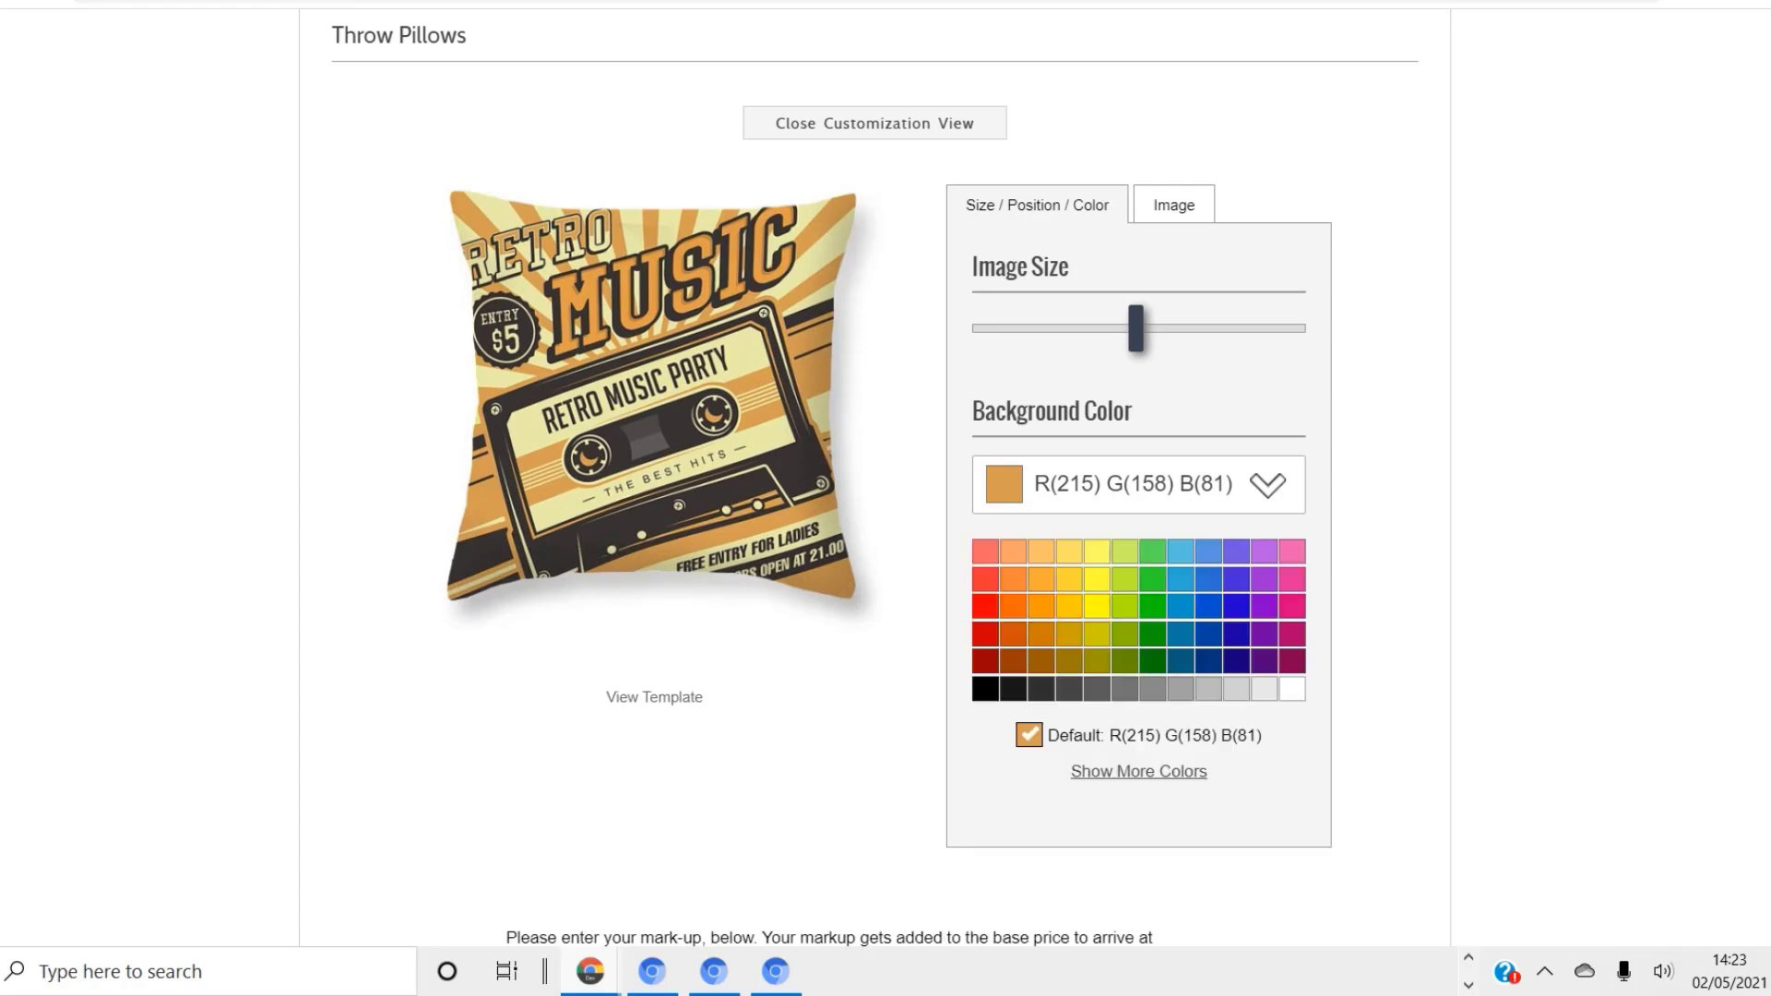
pyautogui.click(985, 689)
pyautogui.click(1267, 486)
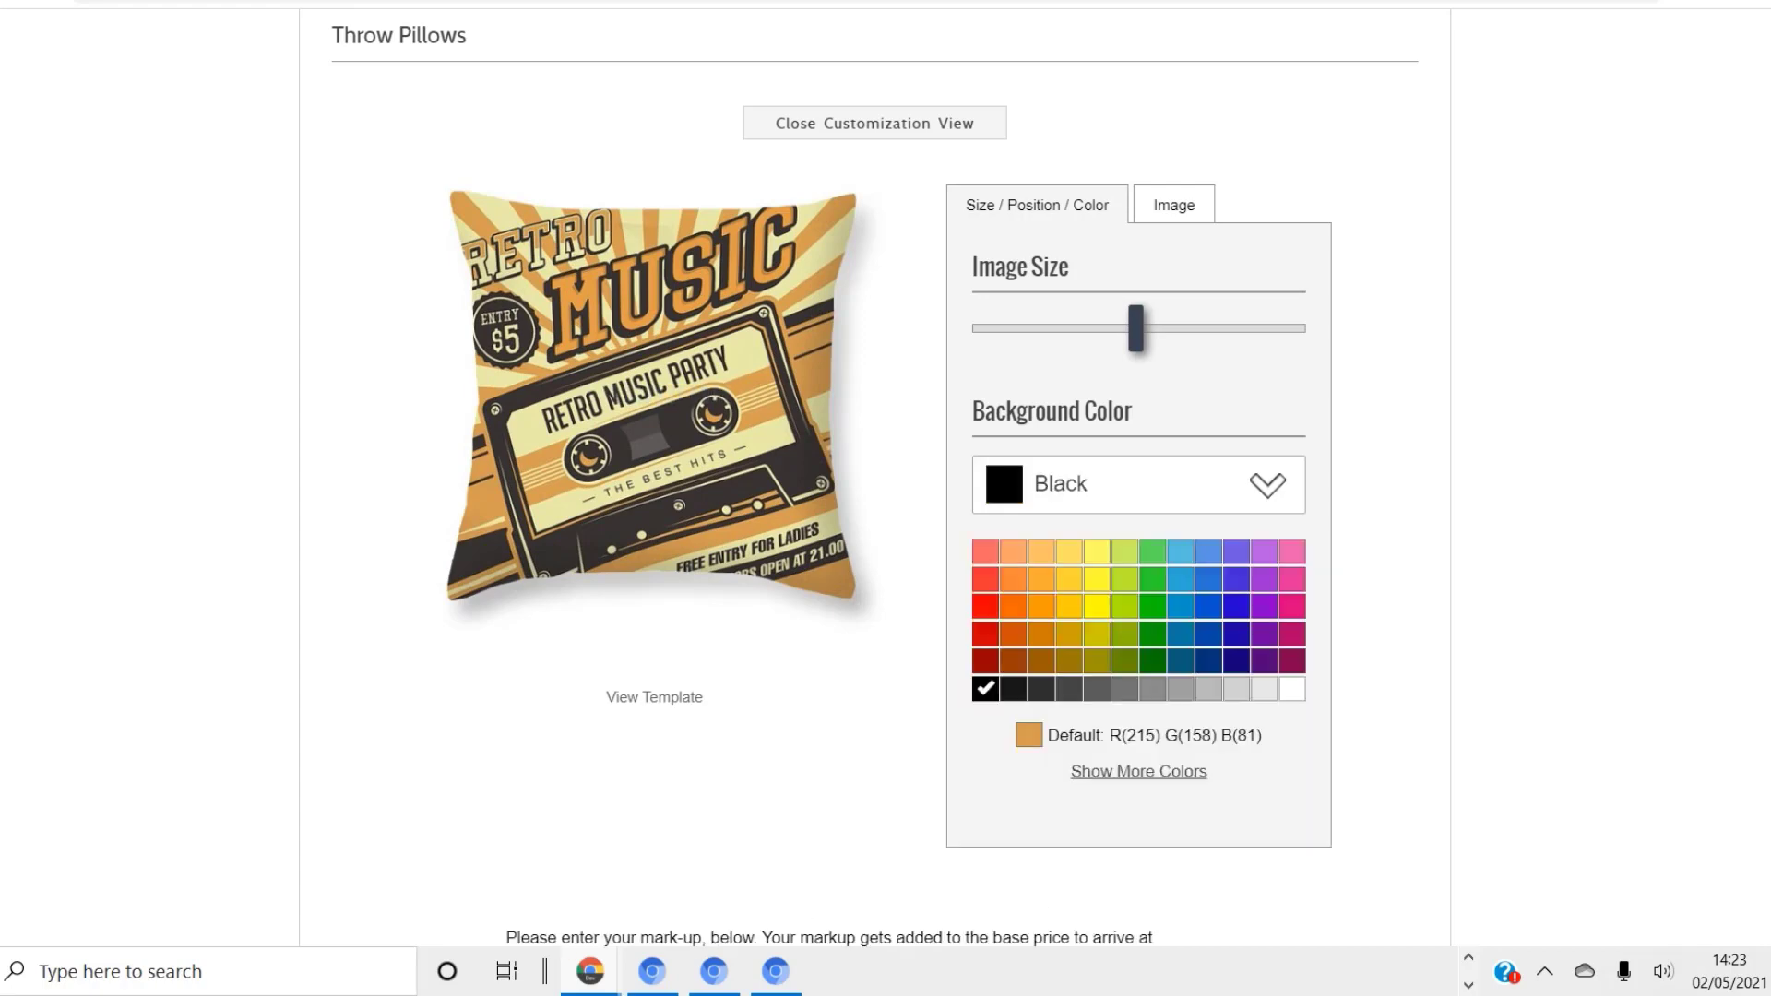
pyautogui.click(1029, 735)
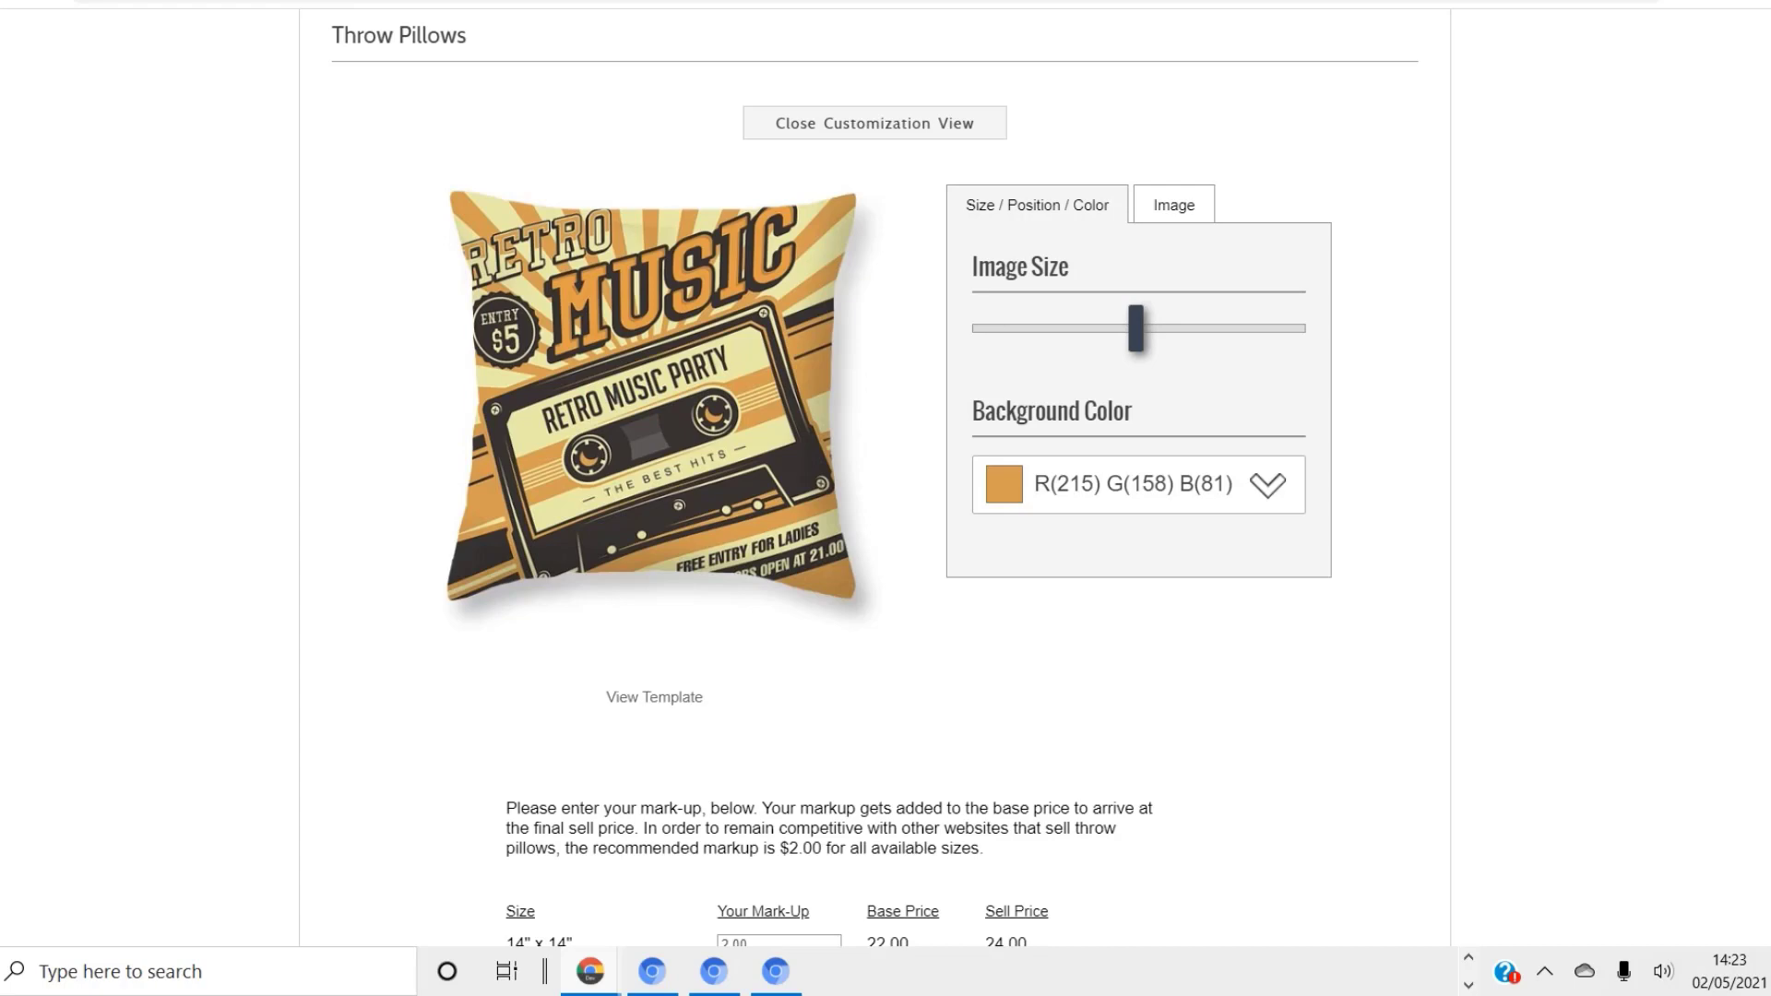
# Customize the duvet cover and slightly enlarge its image while keeping the whole cover filled.
pyautogui.scroll(-10, 874, 480)
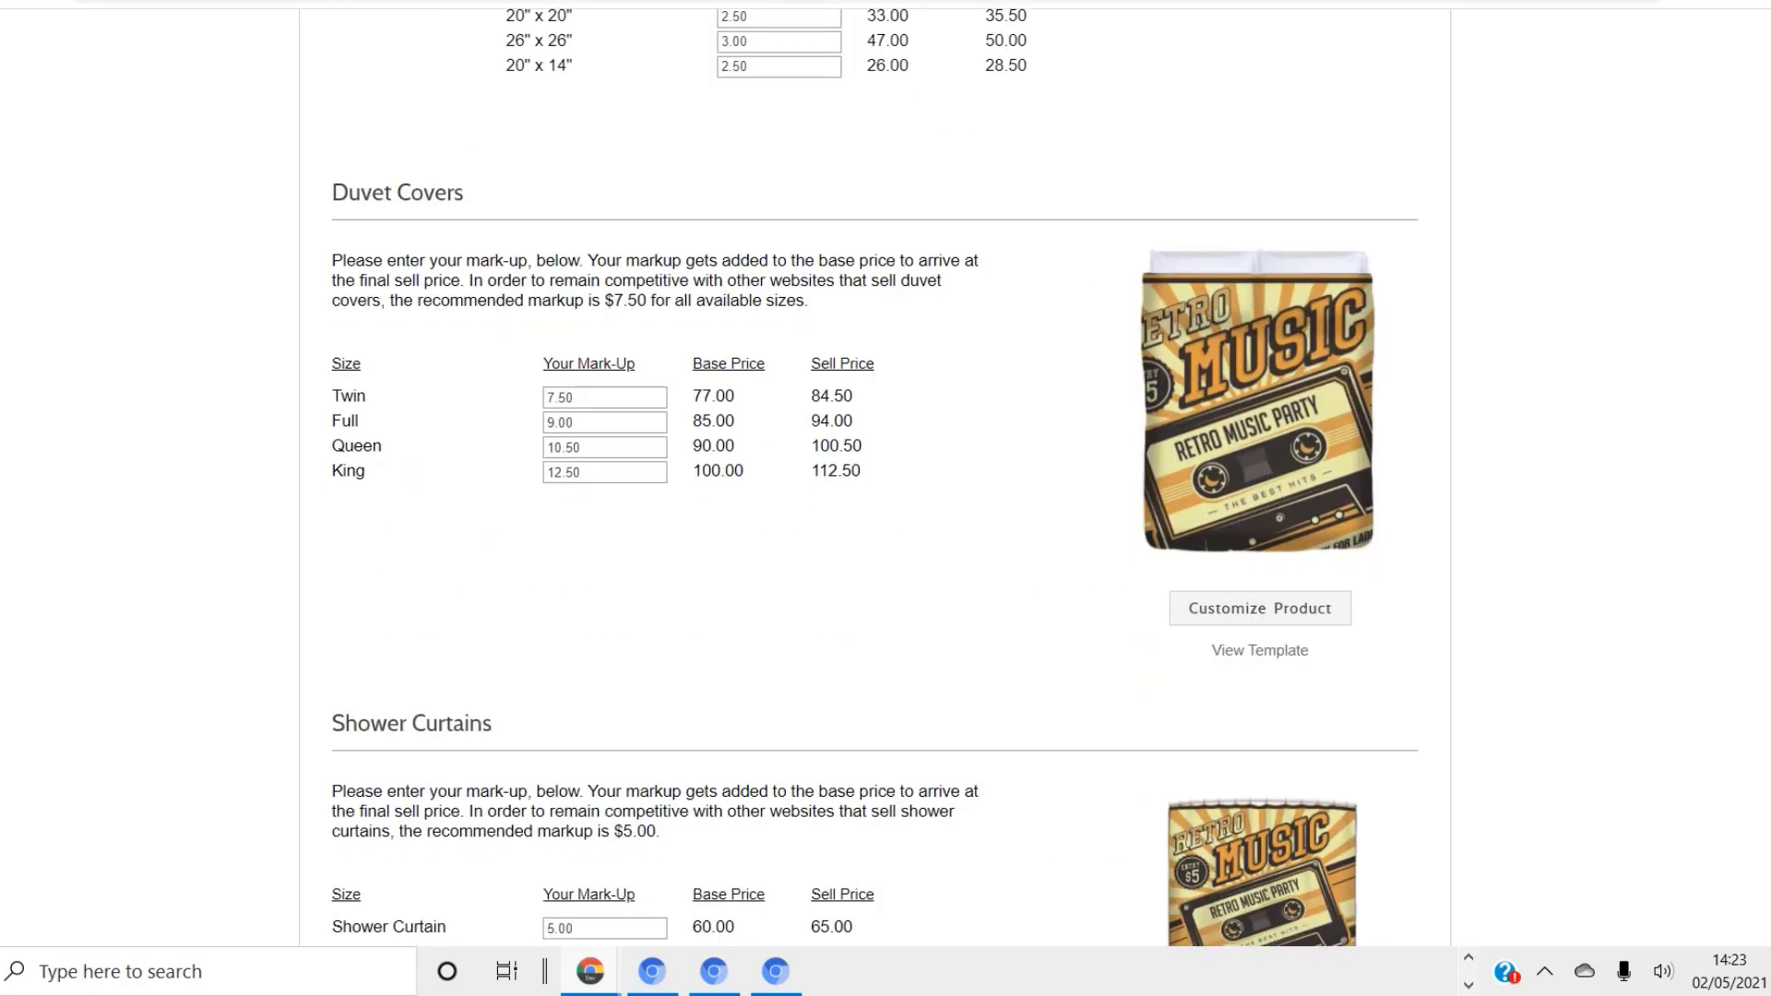
pyautogui.click(1260, 609)
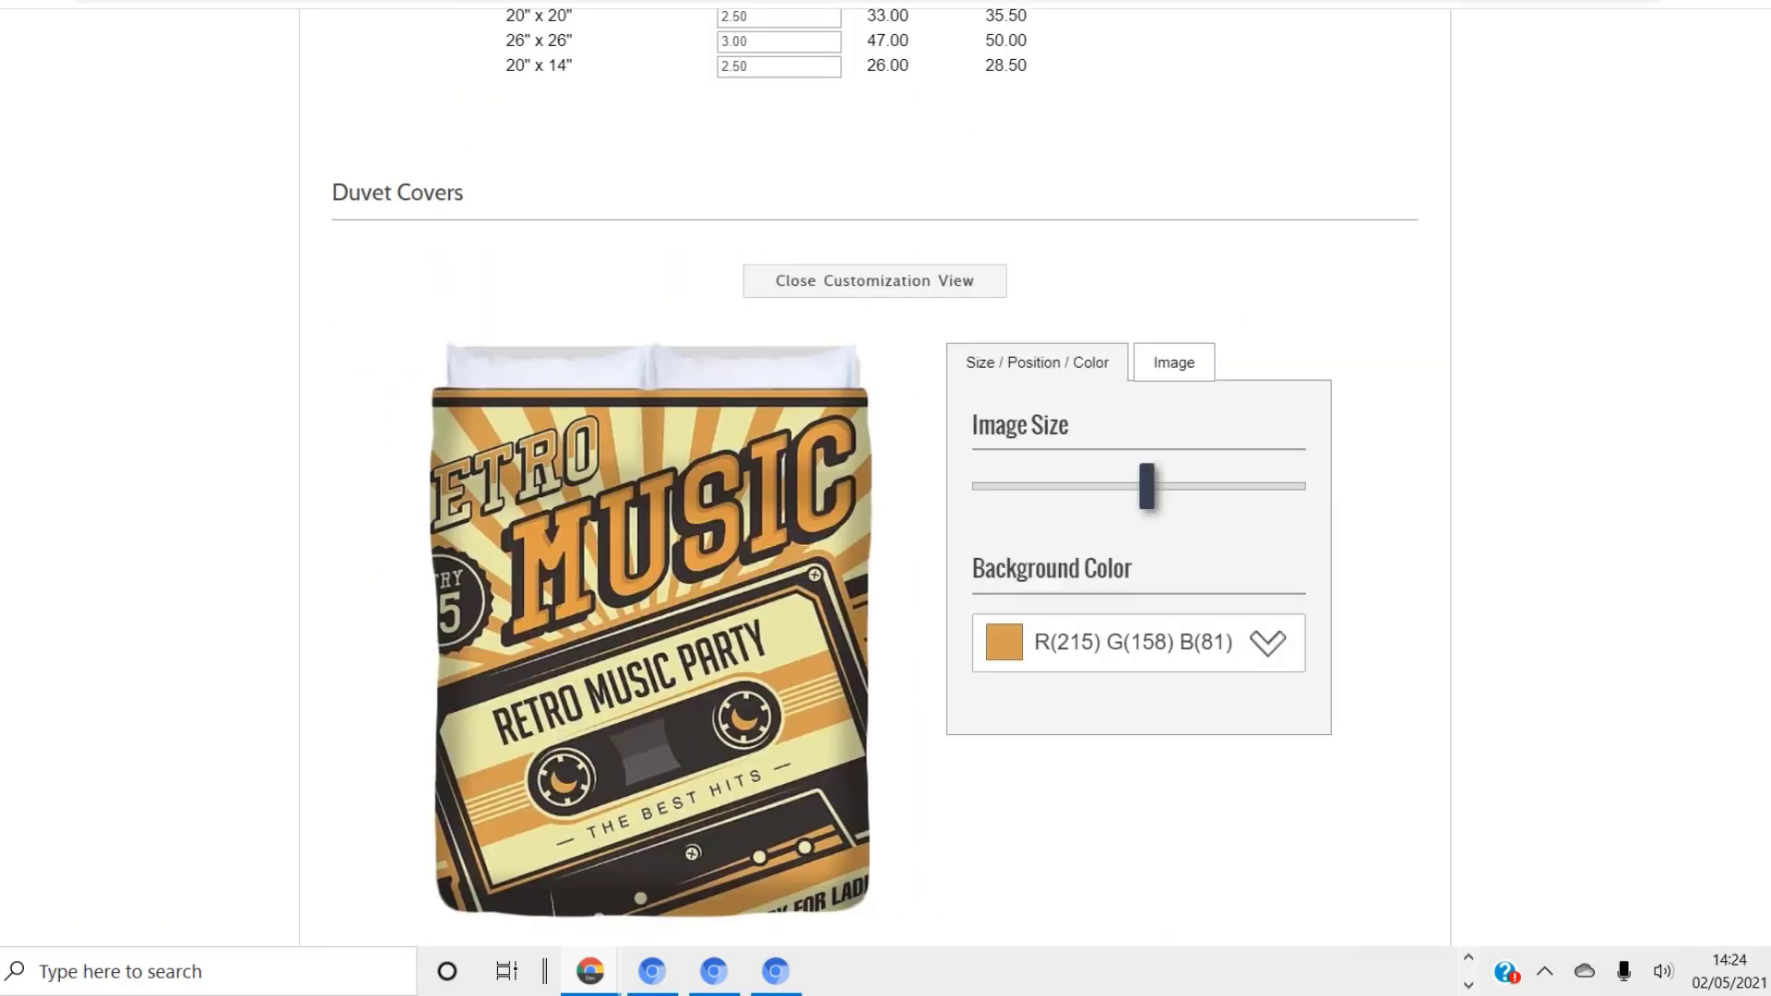
pyautogui.moveTo(1146, 486)
pyautogui.mouseDown()
pyautogui.moveTo(1100, 486)
pyautogui.moveTo(1153, 486)
pyautogui.mouseUp()
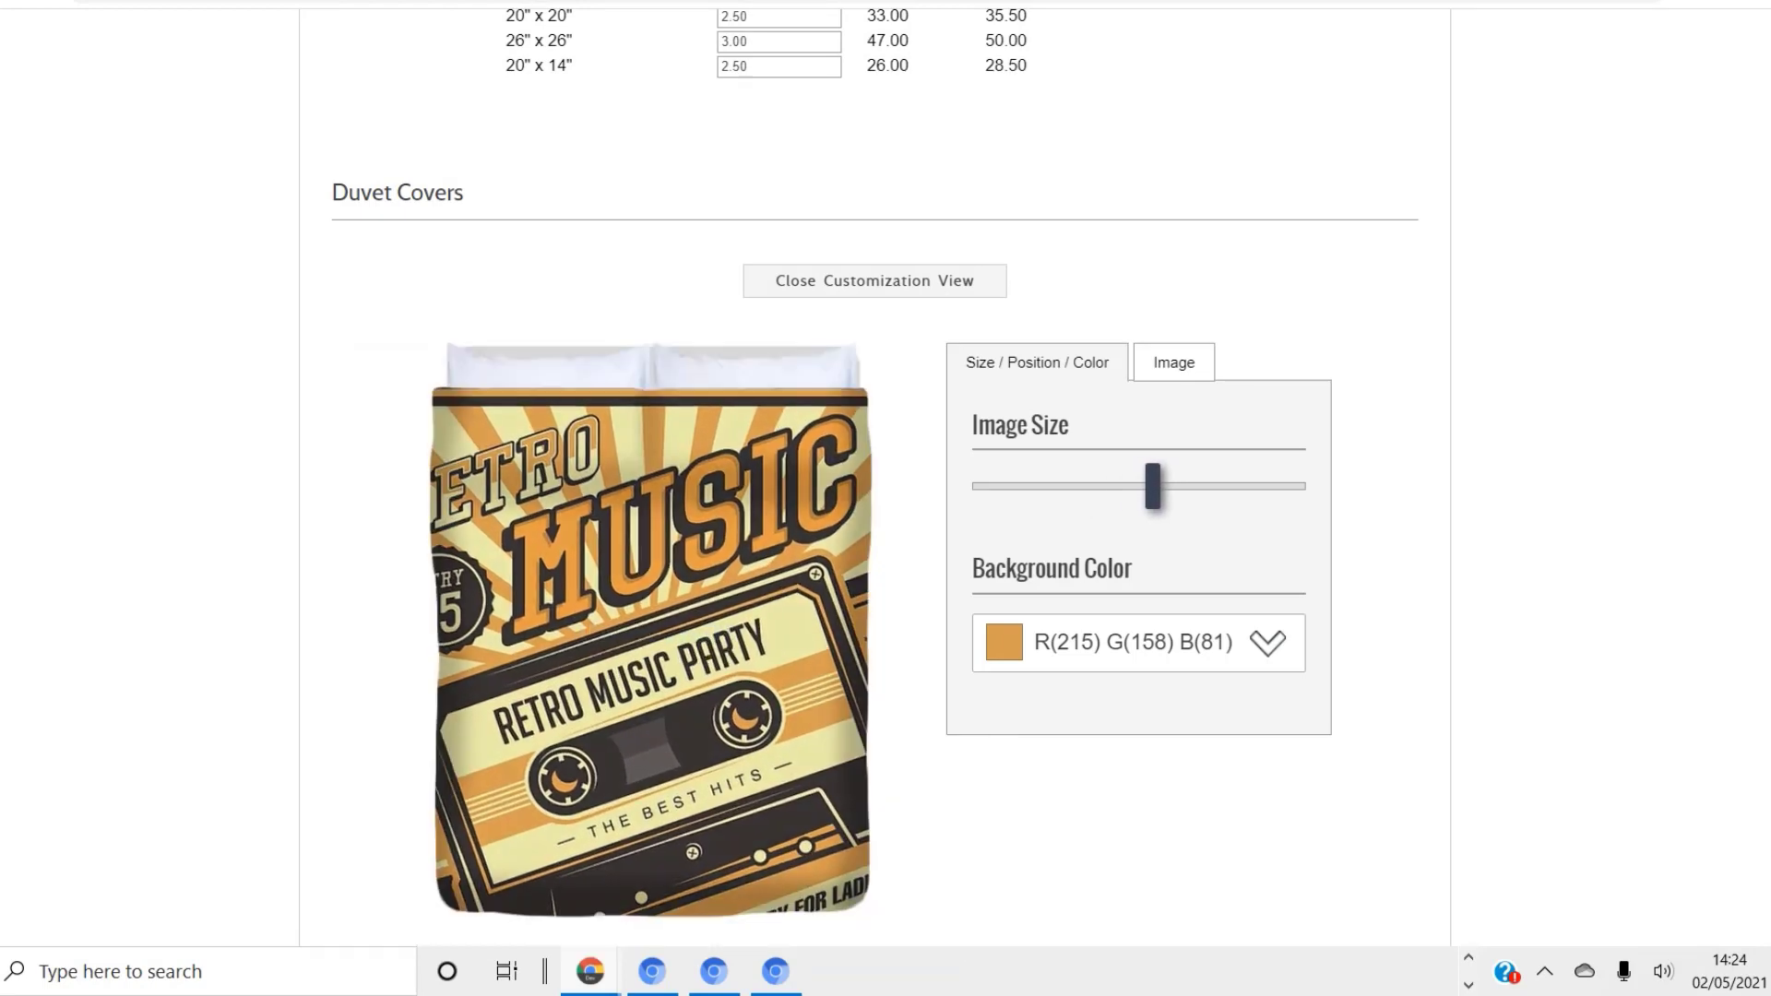
# Customize the phone case and slightly reduce its image size, keeping the Horizontal Right orientation and the case fully covered.
pyautogui.scroll(-15, 876, 498)
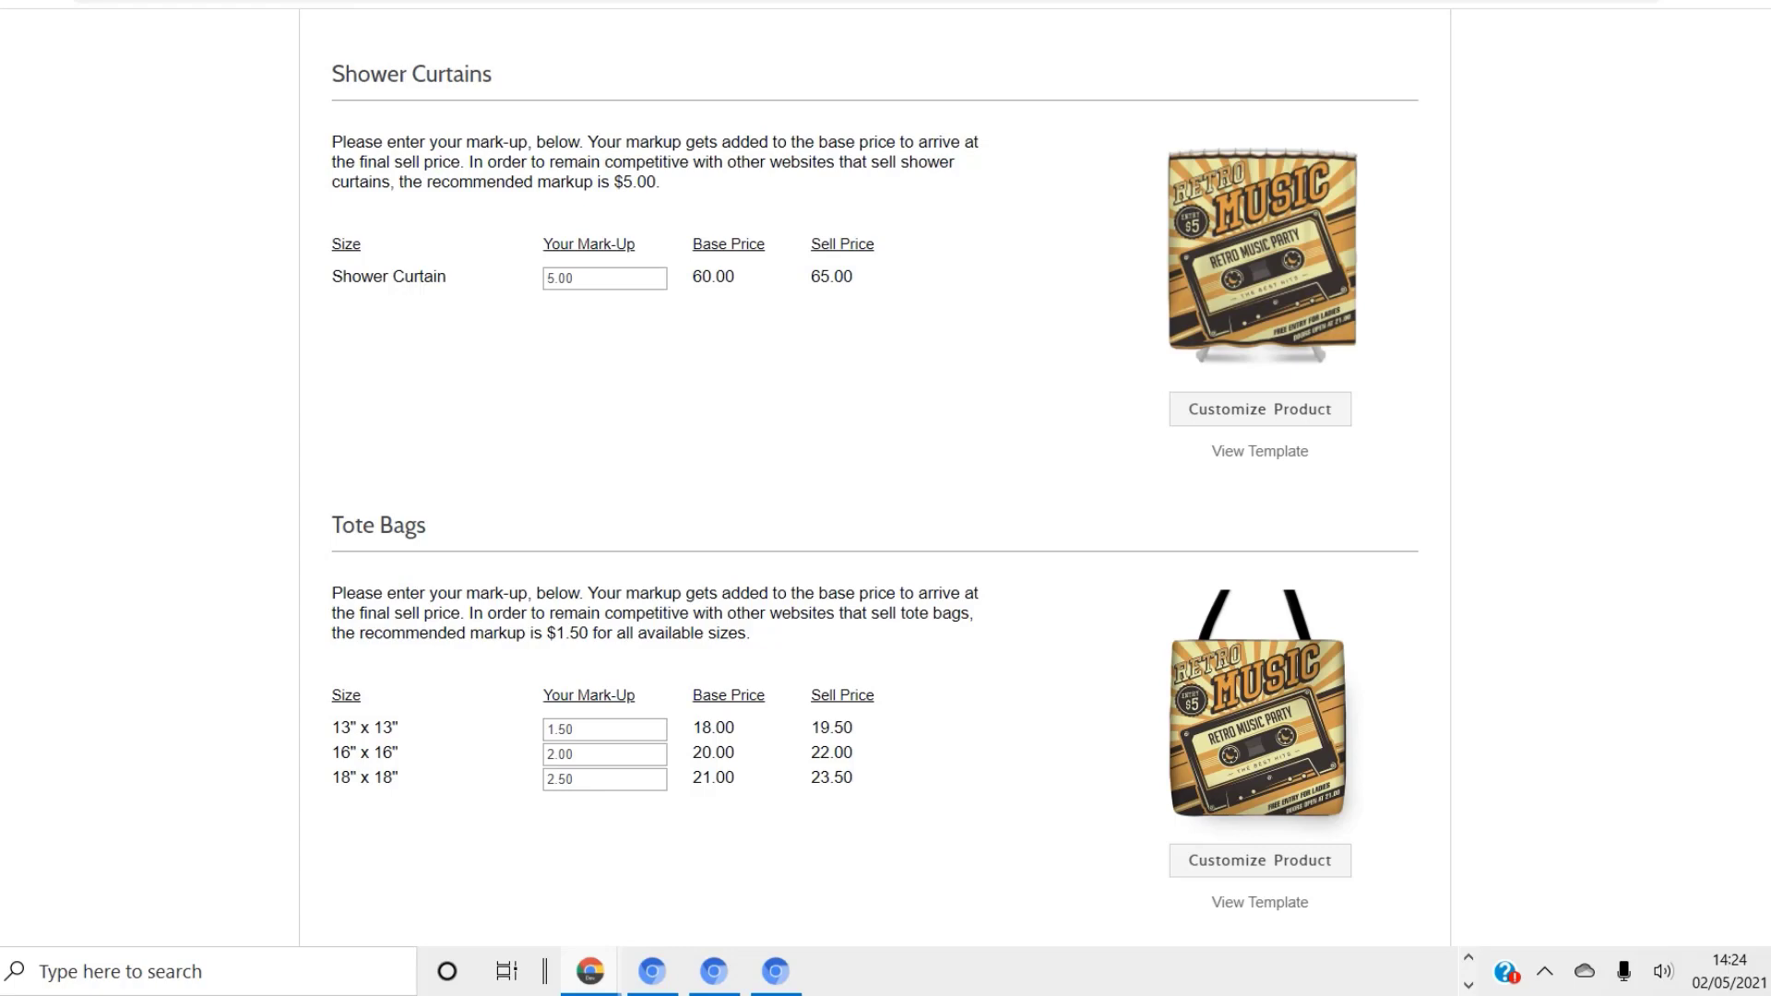
pyautogui.scroll(-5, 874, 498)
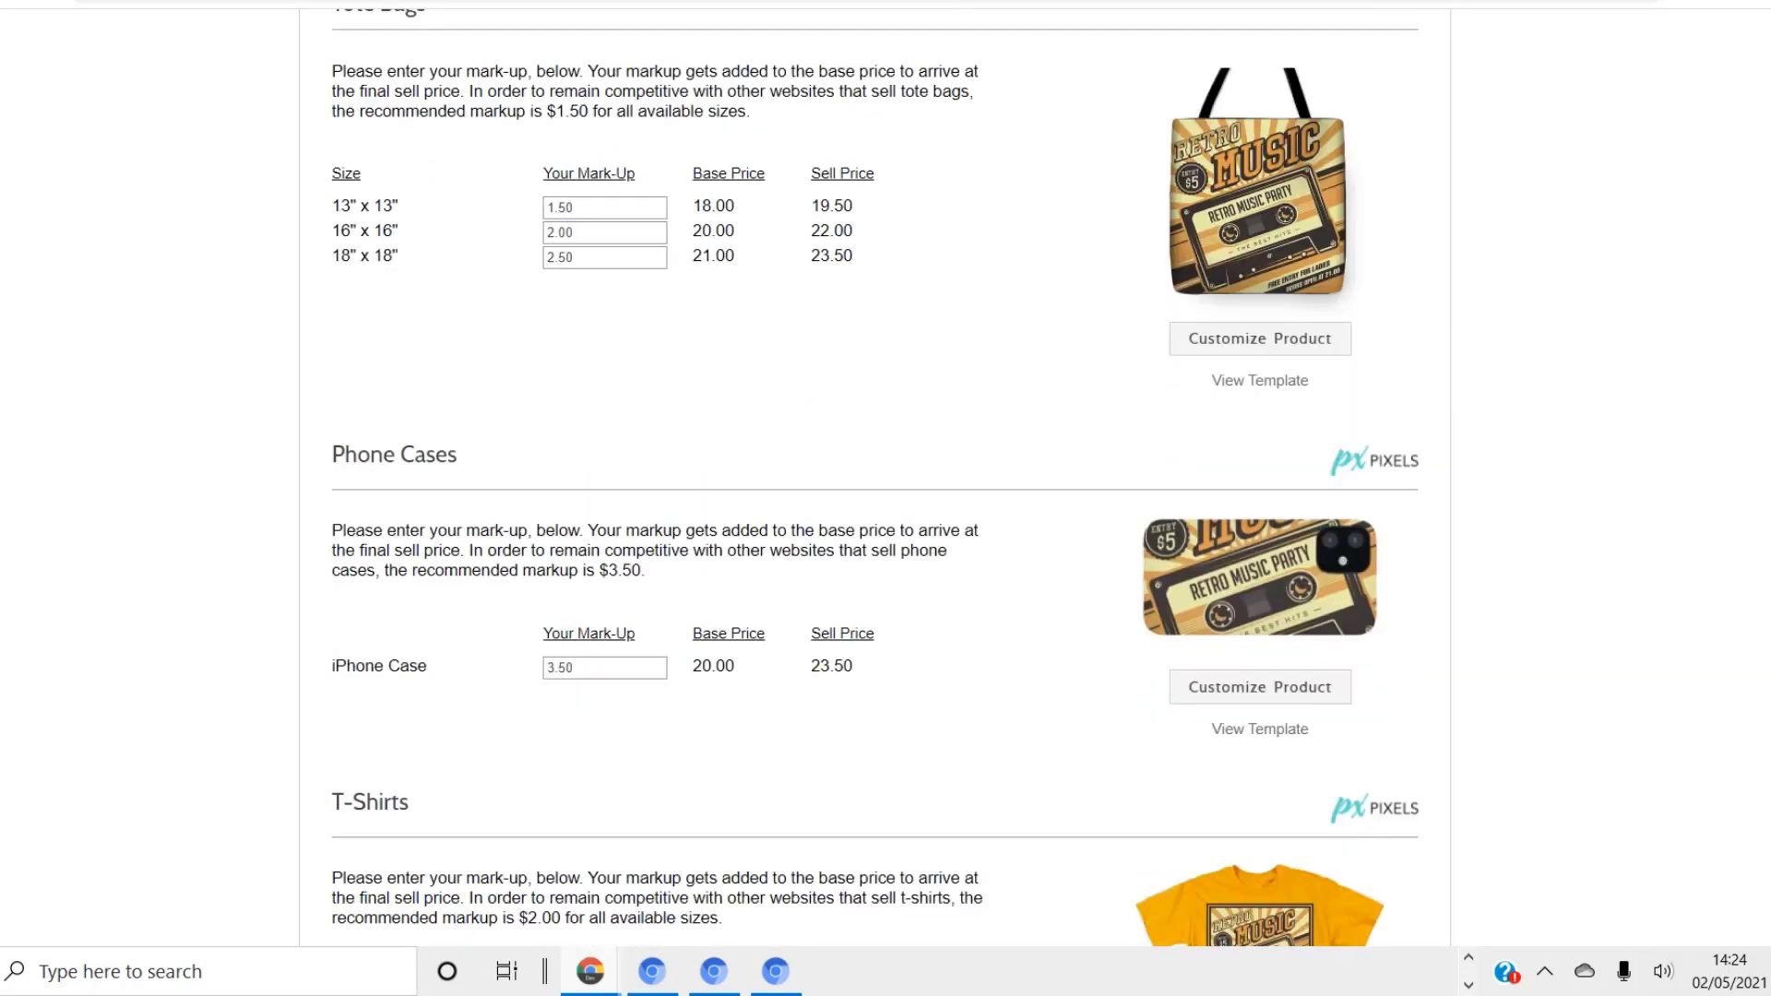
pyautogui.click(1260, 687)
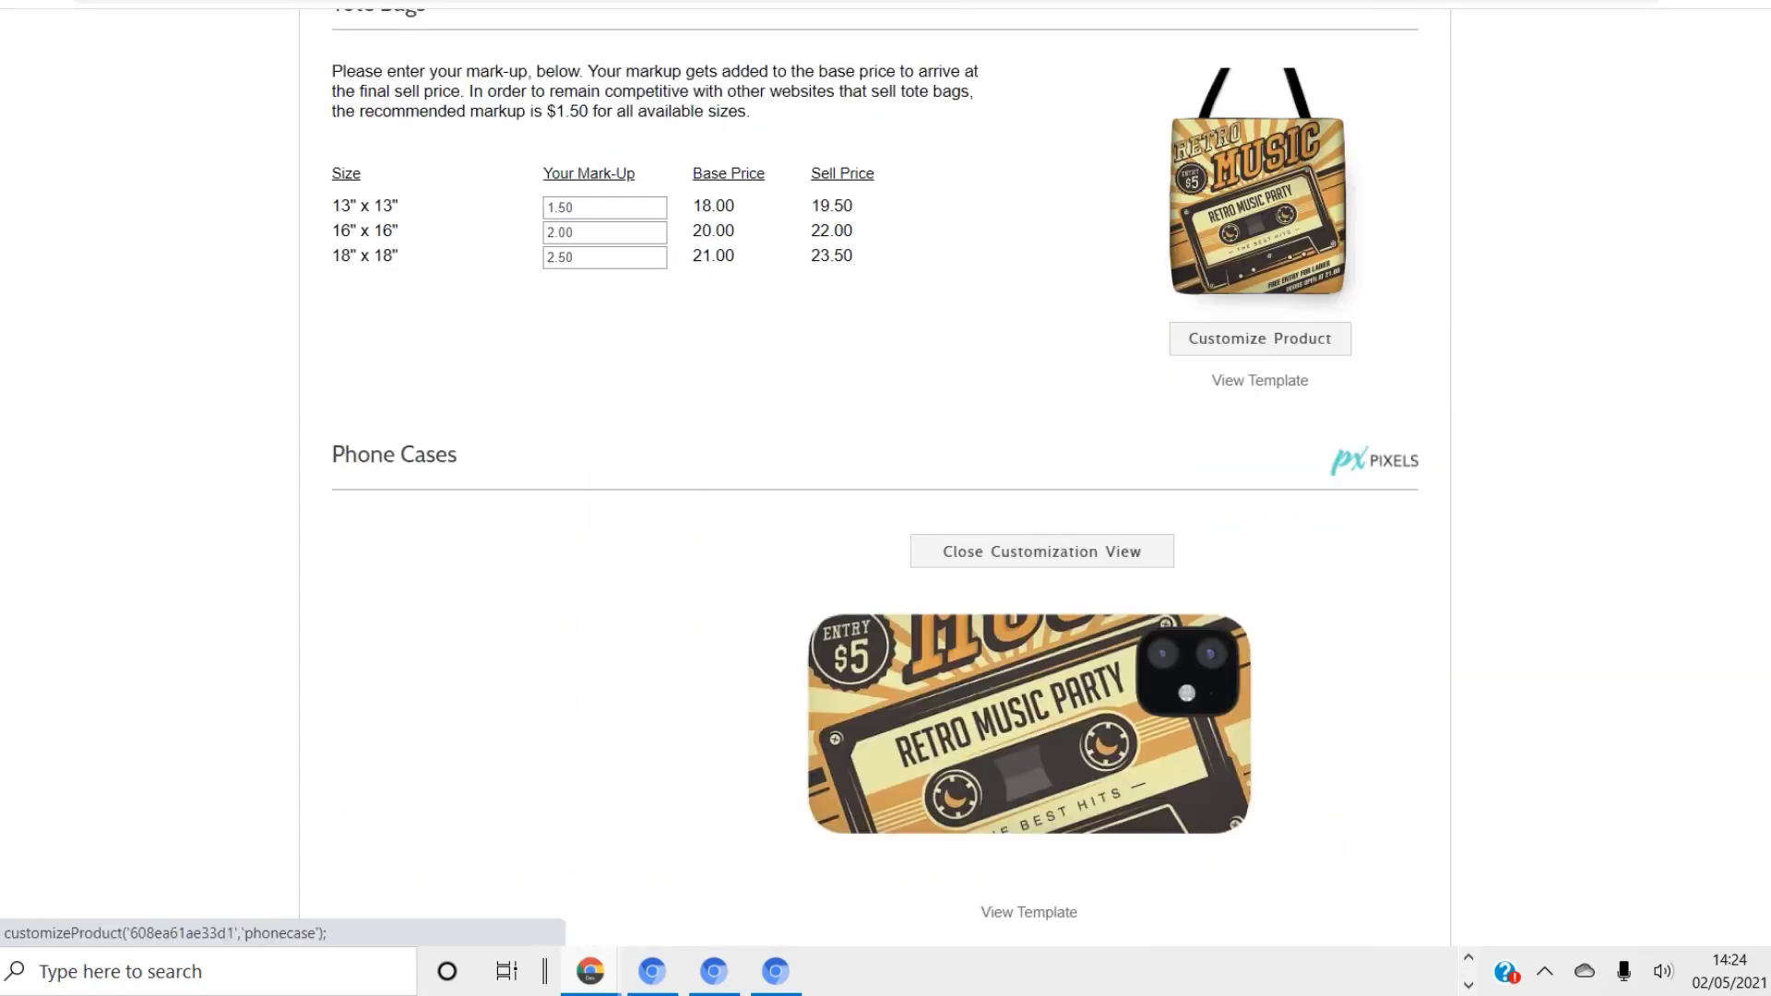
pyautogui.moveTo(1146, 756)
pyautogui.mouseDown()
pyautogui.moveTo(1114, 756)
pyautogui.moveTo(1133, 756)
pyautogui.mouseUp()
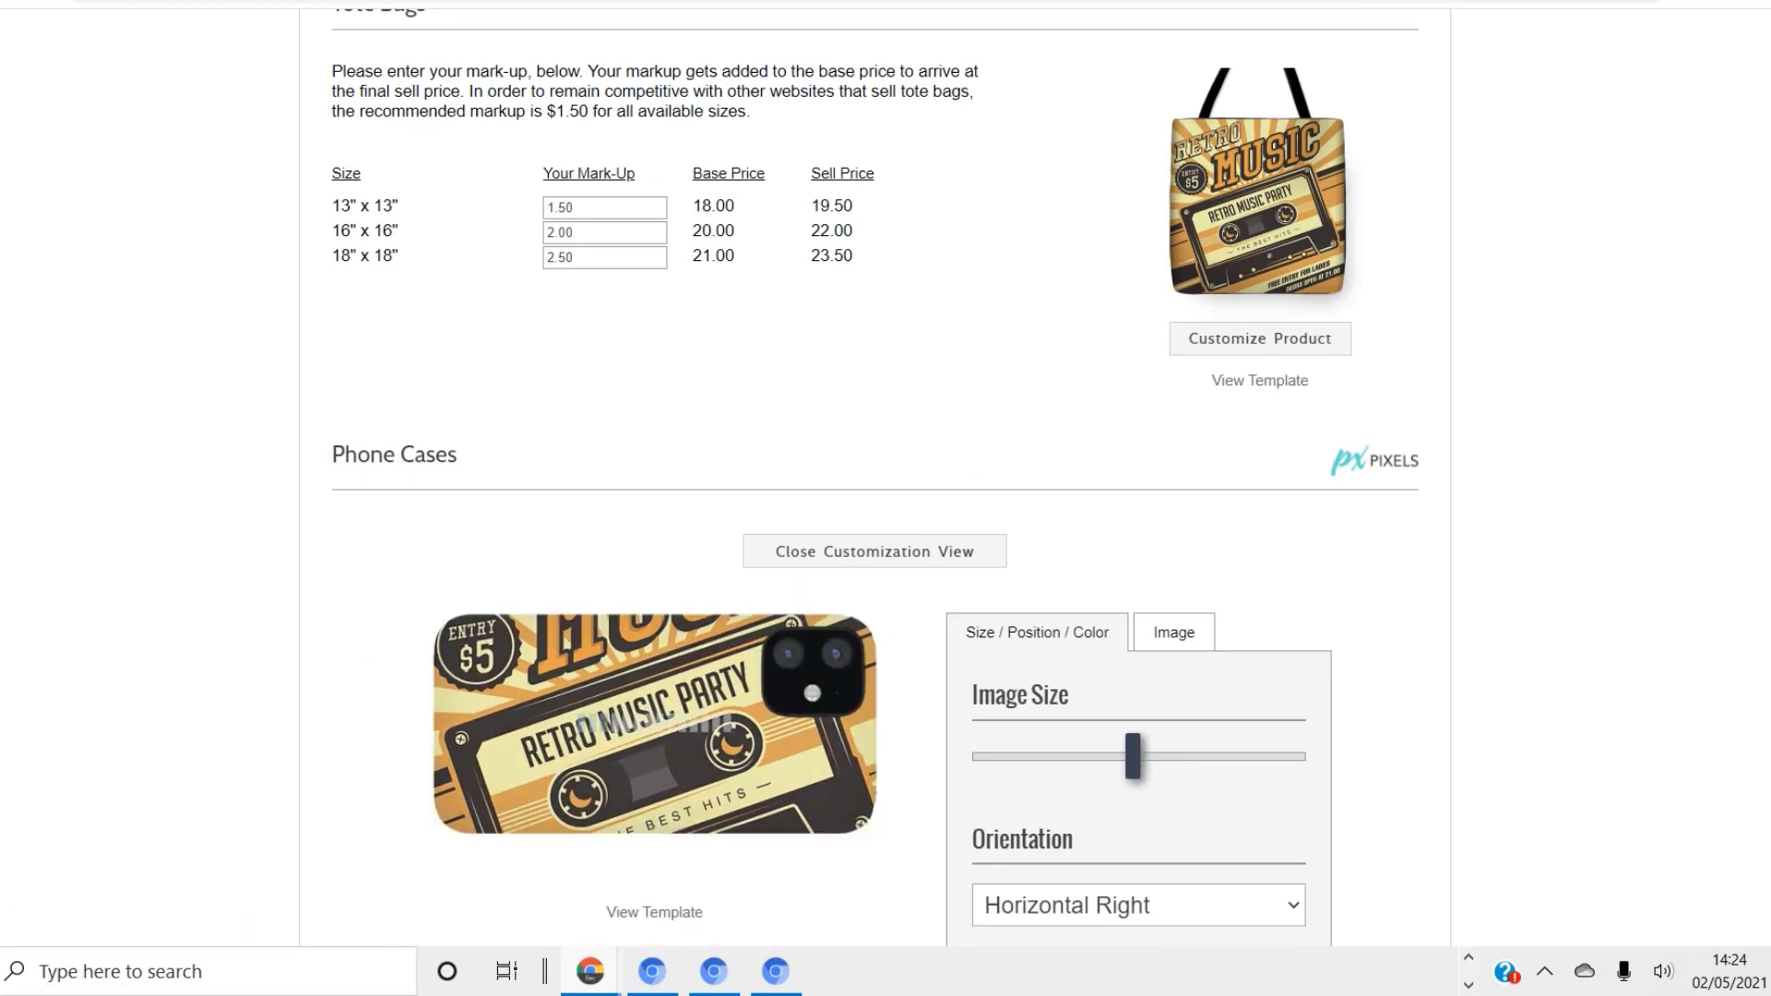
pyautogui.scroll(-5, 886, 498)
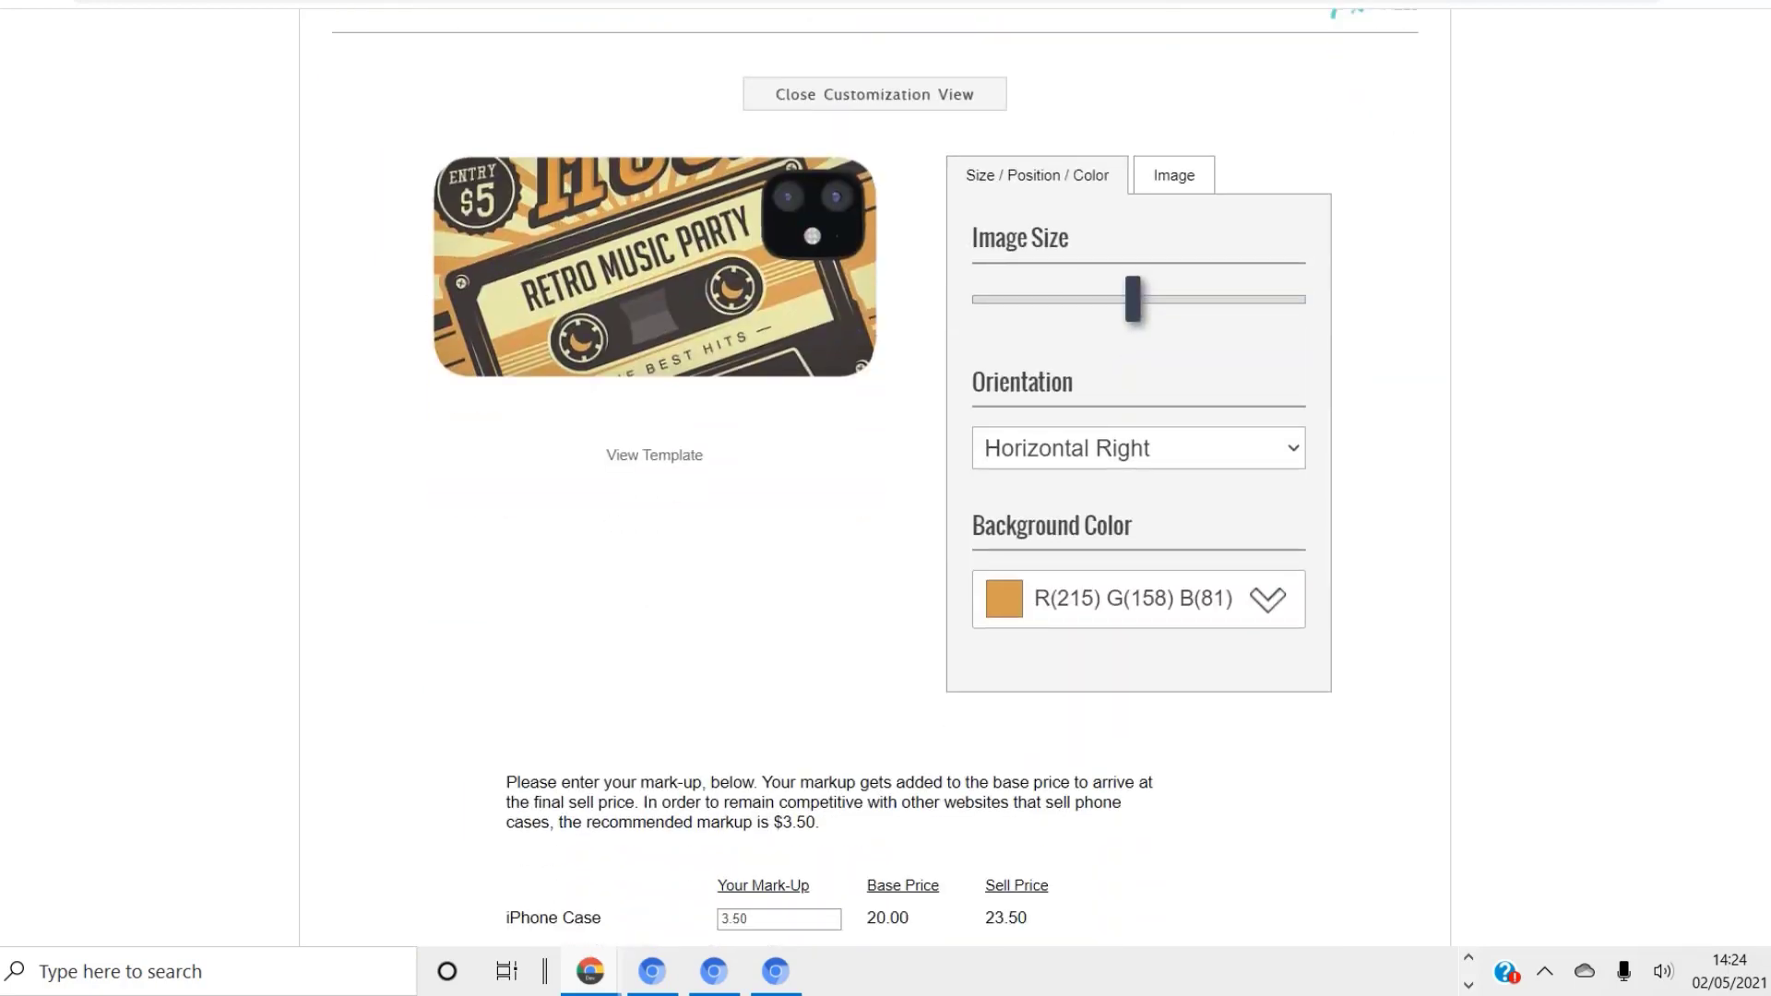
# Customize the T-shirt, try a smaller image on the chest, and resize the poster to nearly the full width of the print area.
pyautogui.scroll(-8, 886, 498)
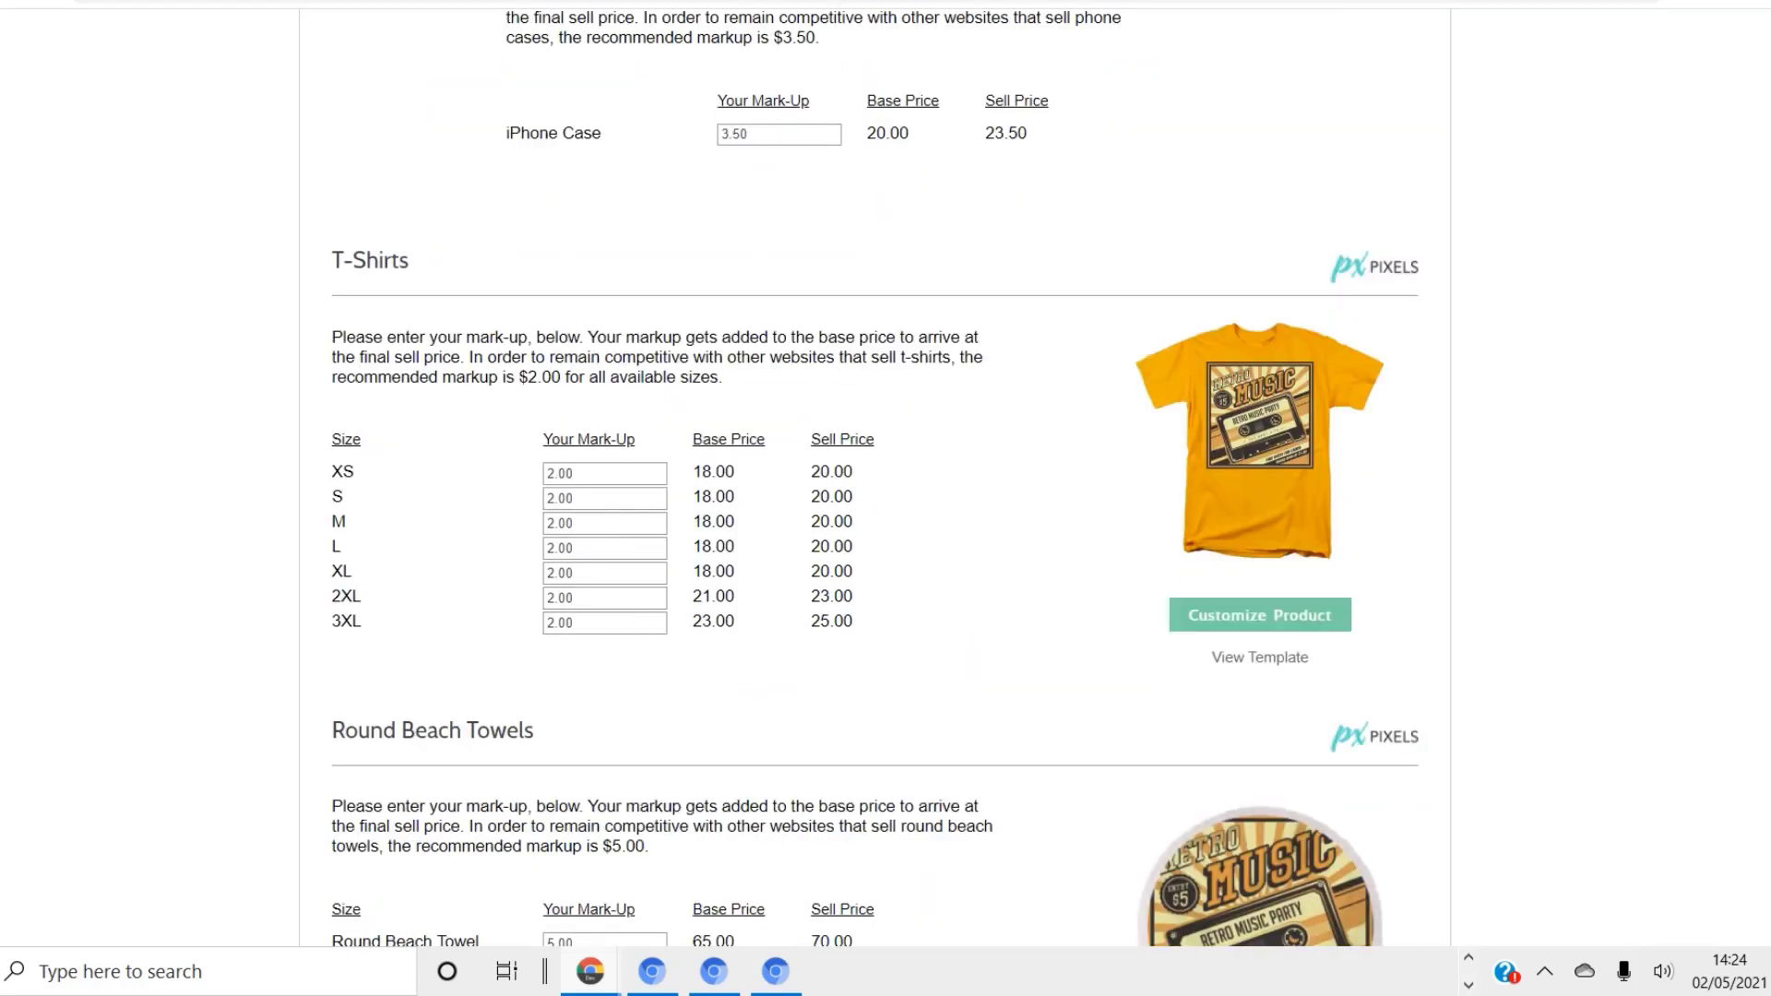
pyautogui.click(1259, 615)
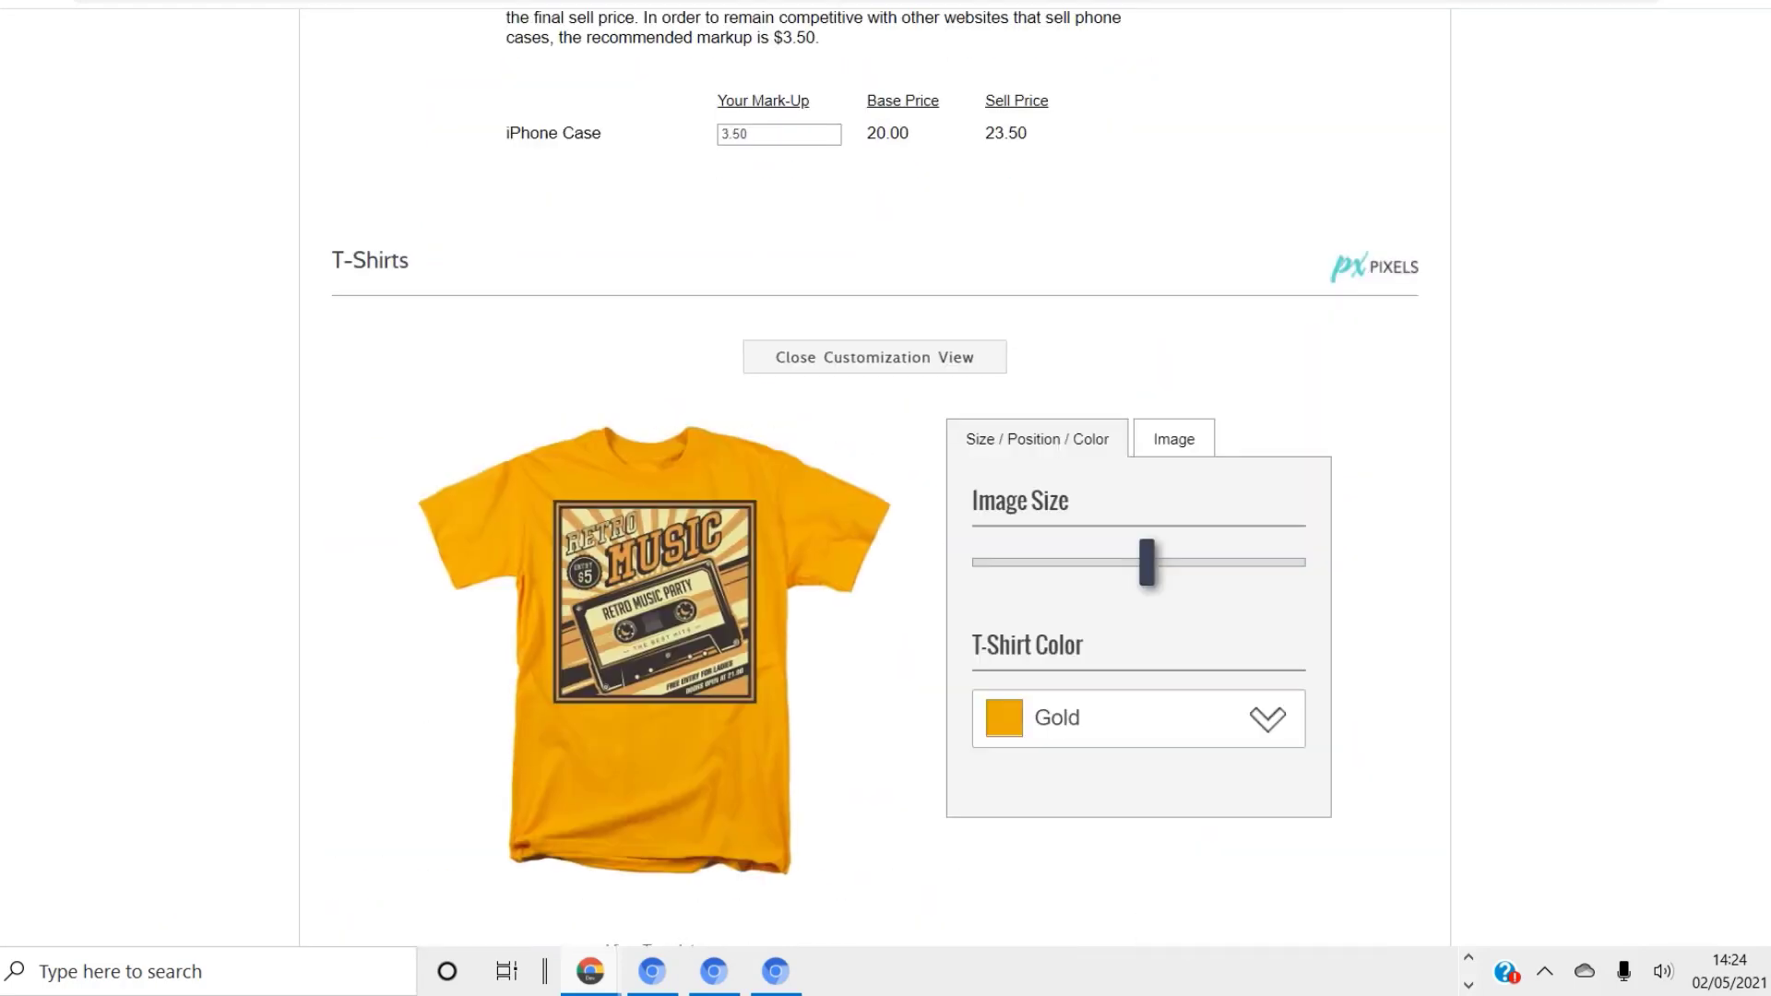
pyautogui.moveTo(1146, 561)
pyautogui.mouseDown()
pyautogui.moveTo(1119, 562)
pyautogui.moveTo(1138, 562)
pyautogui.mouseUp()
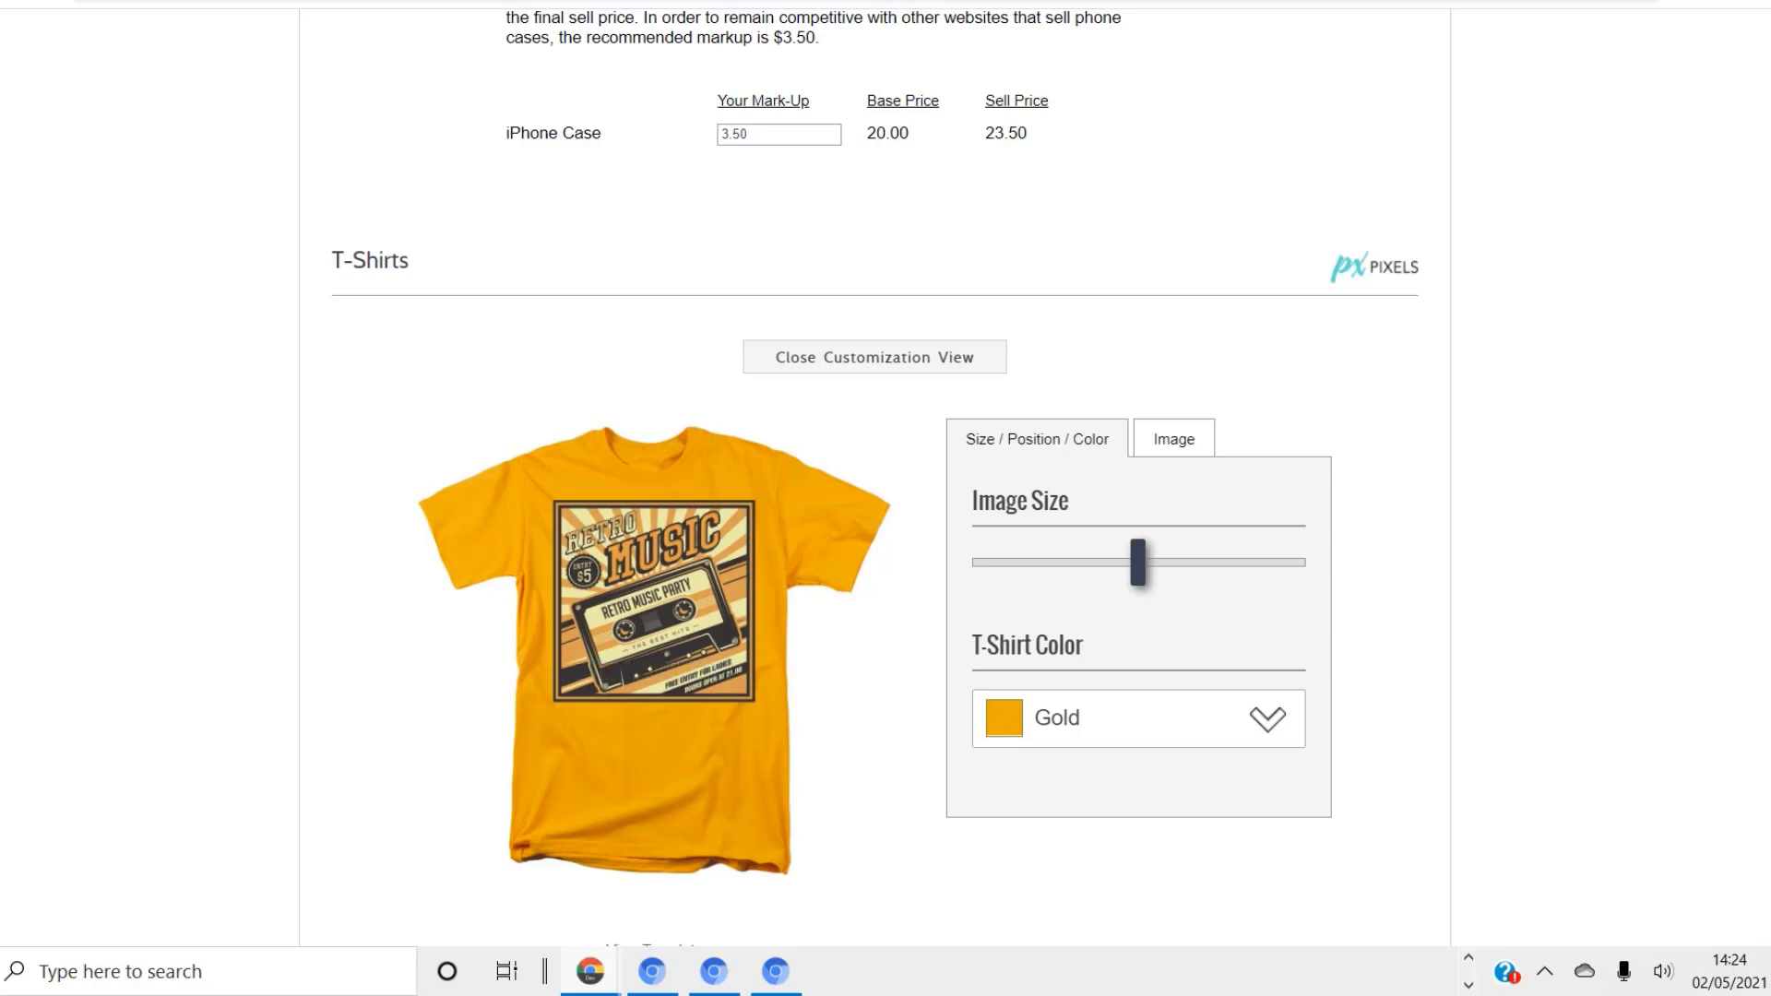
pyautogui.moveTo(654, 601); pyautogui.dragTo(654, 602)
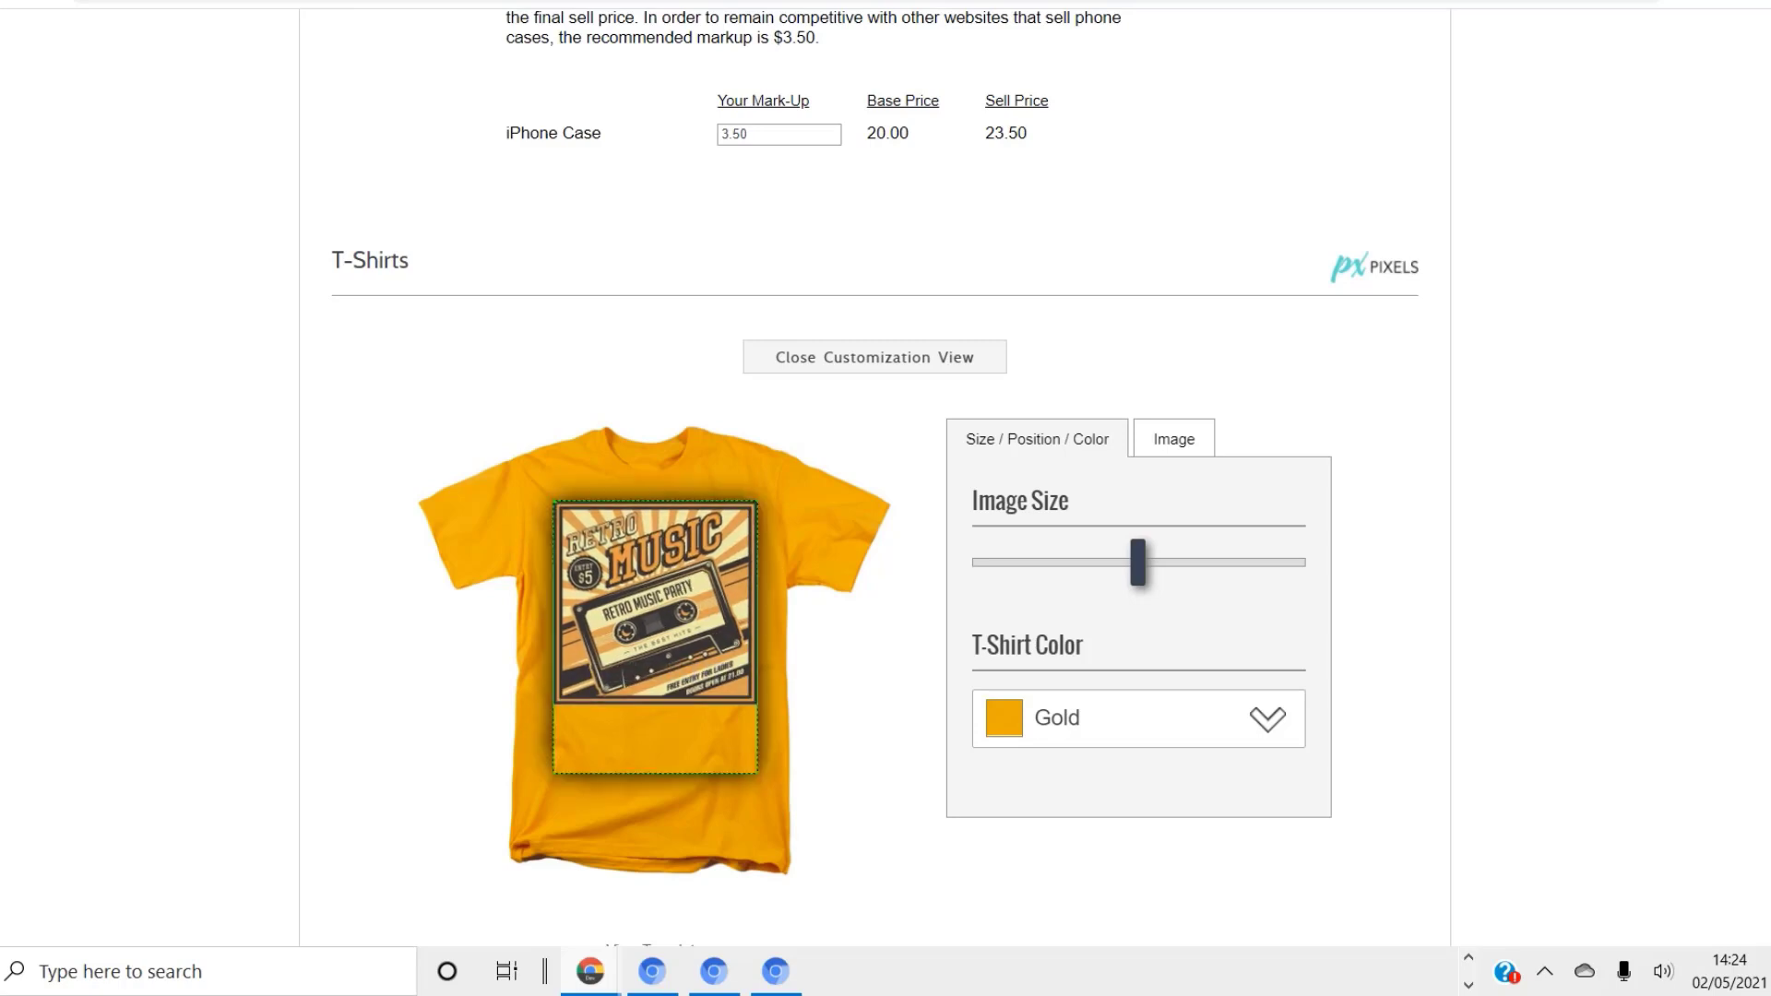
pyautogui.rightClick(787, 637)
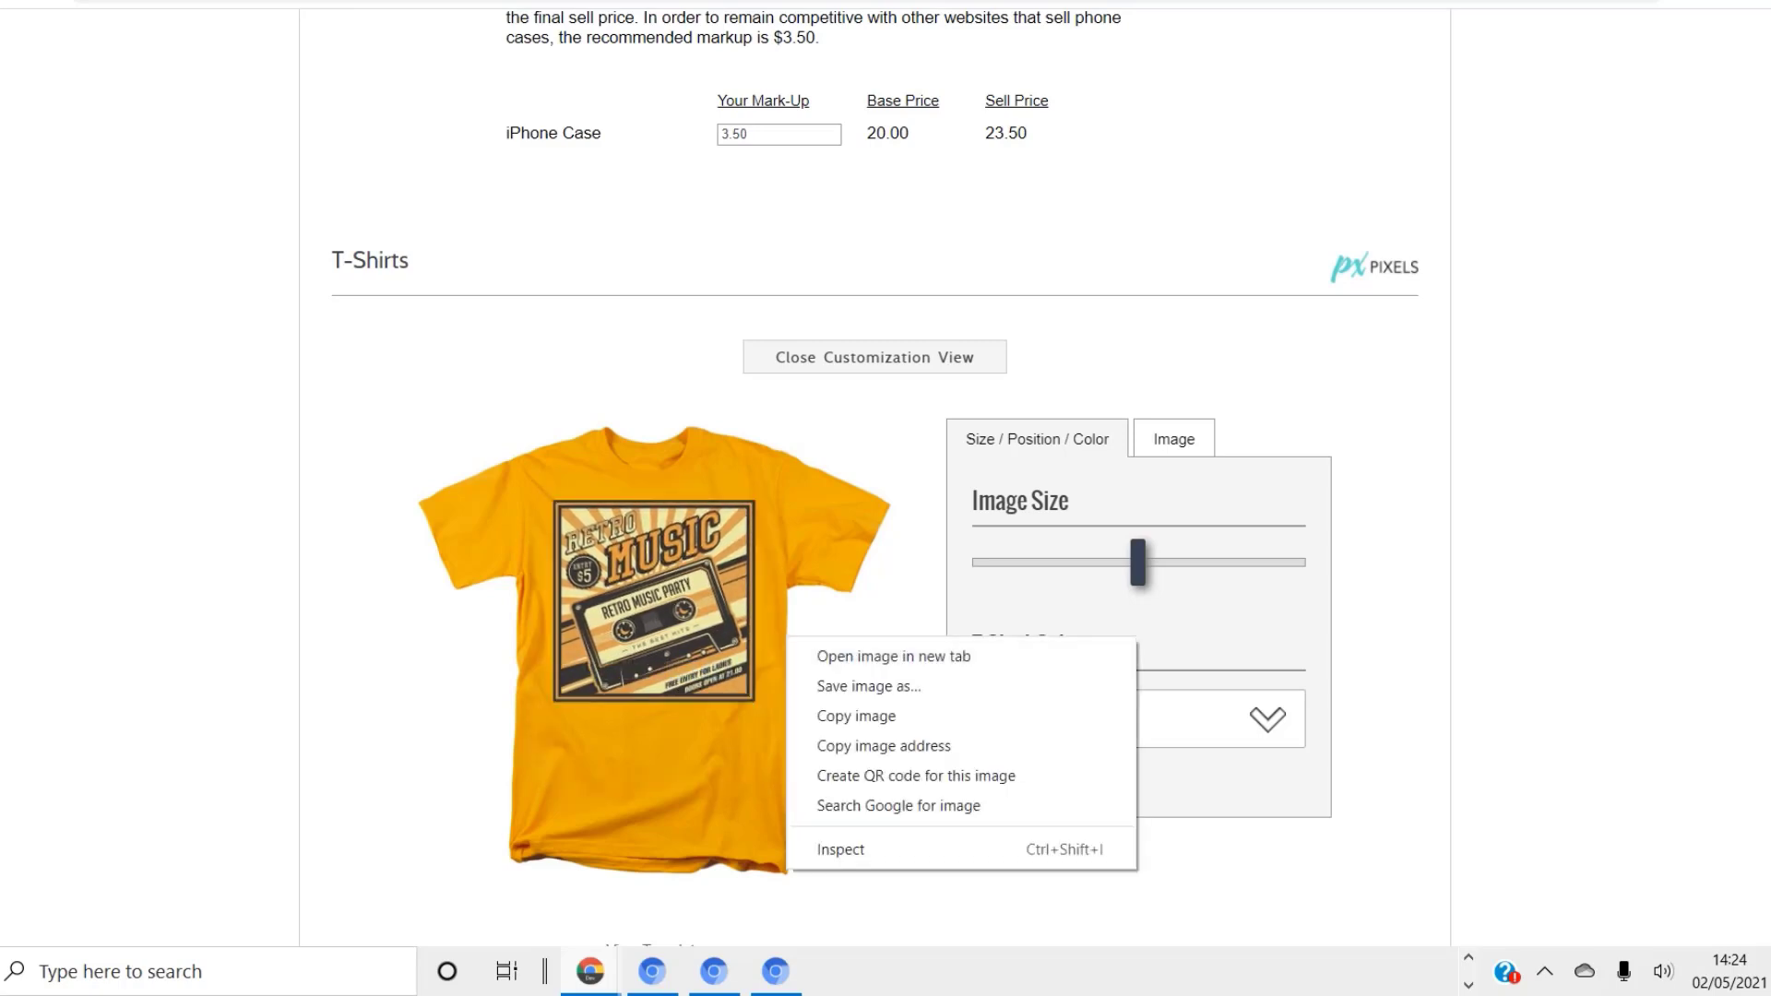
pyautogui.press('Escape')
pyautogui.moveTo(1142, 561); pyautogui.dragTo(1106, 561)
pyautogui.rightClick(1109, 561)
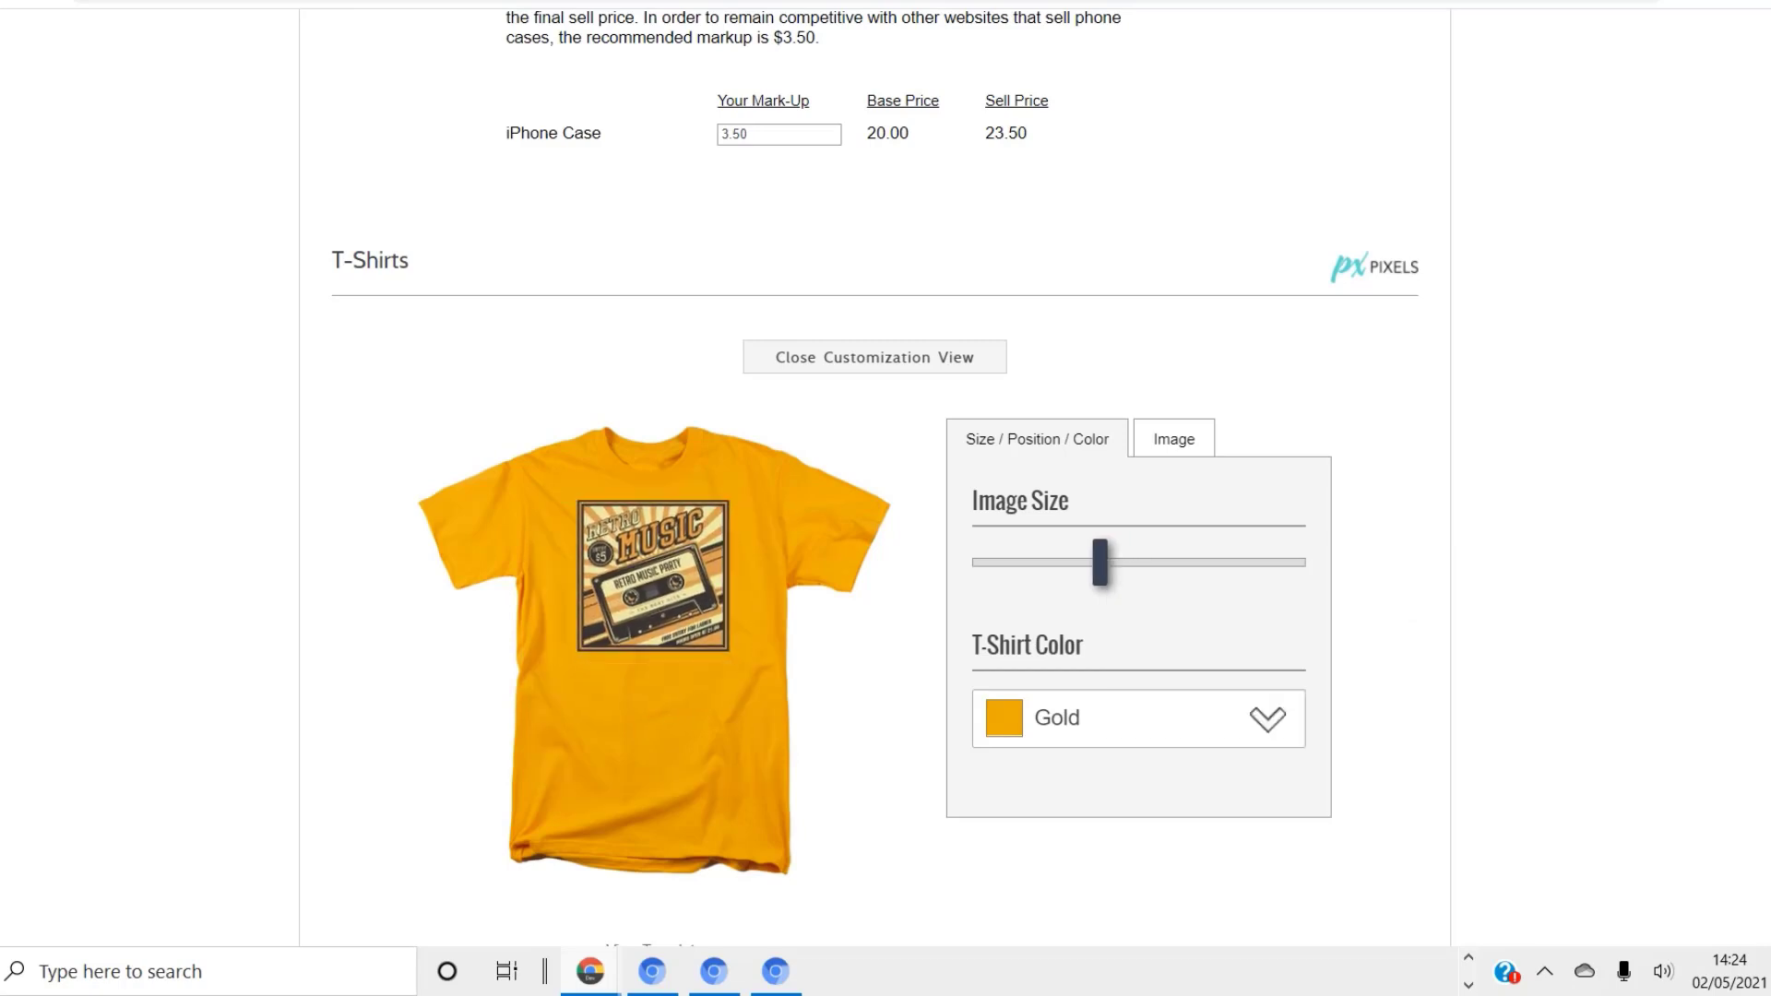
pyautogui.moveTo(1099, 562); pyautogui.dragTo(1137, 562)
# Set the T-shirt color to Black and check the mark-ups for its sizes.
pyautogui.click(1268, 718)
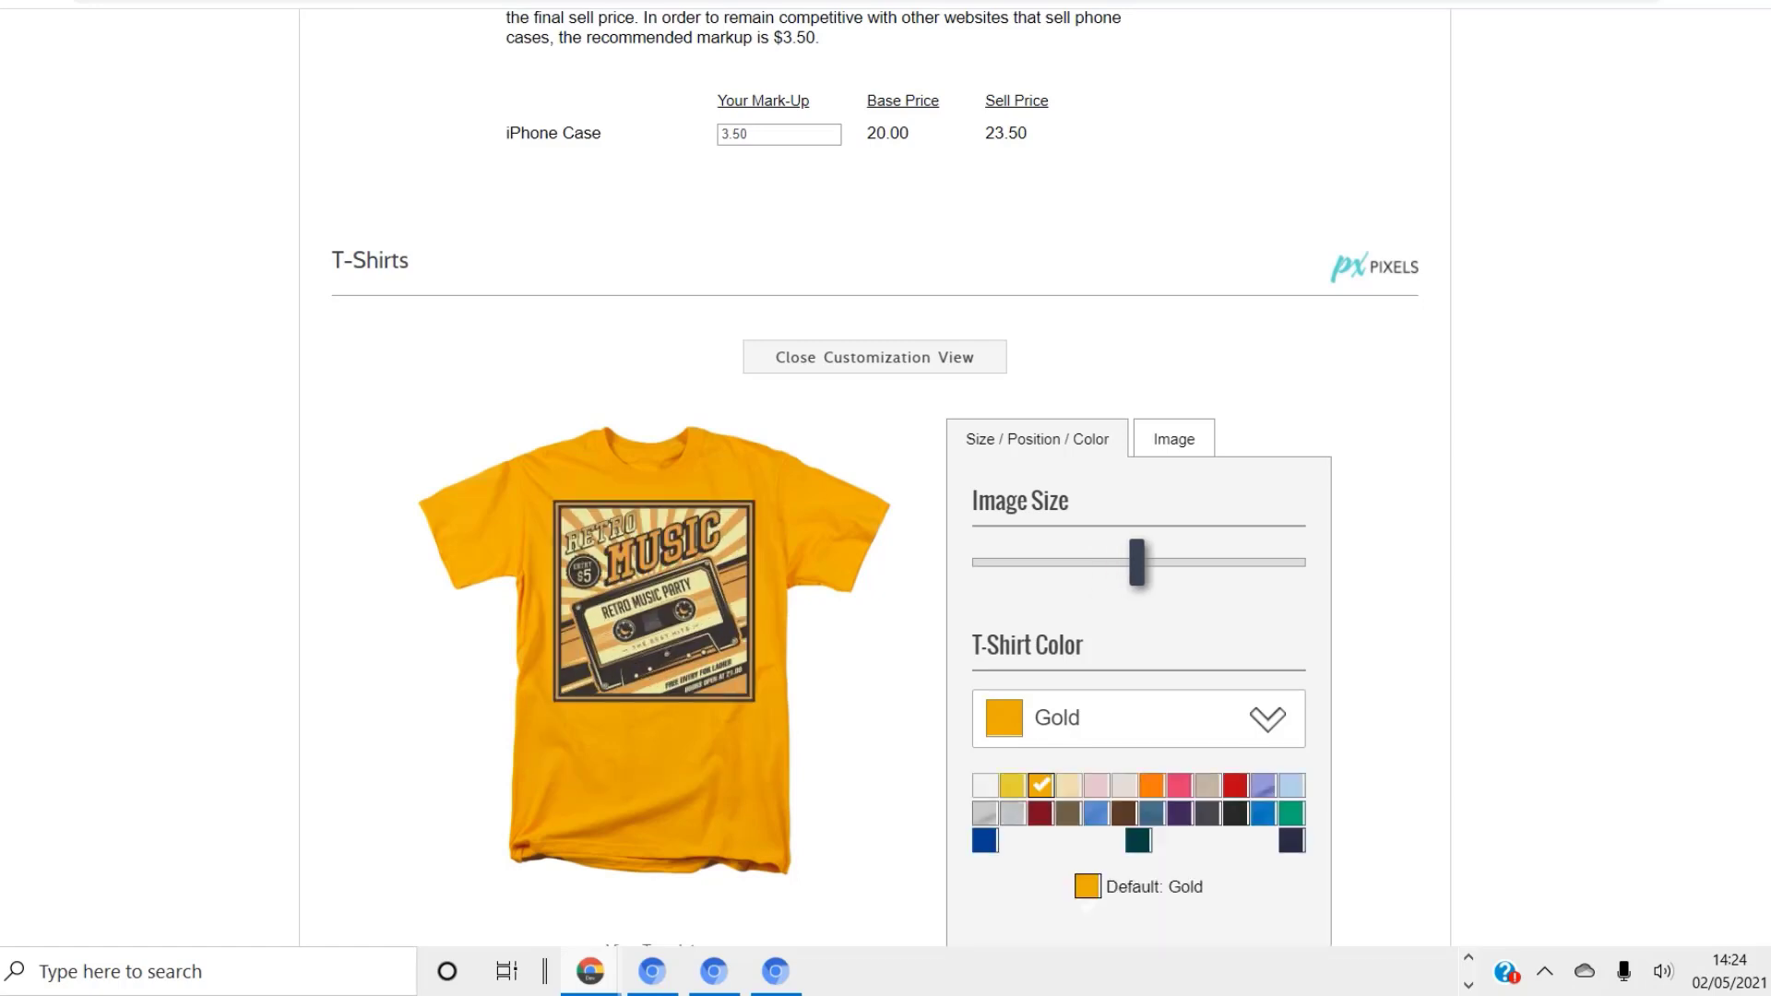
pyautogui.click(1235, 814)
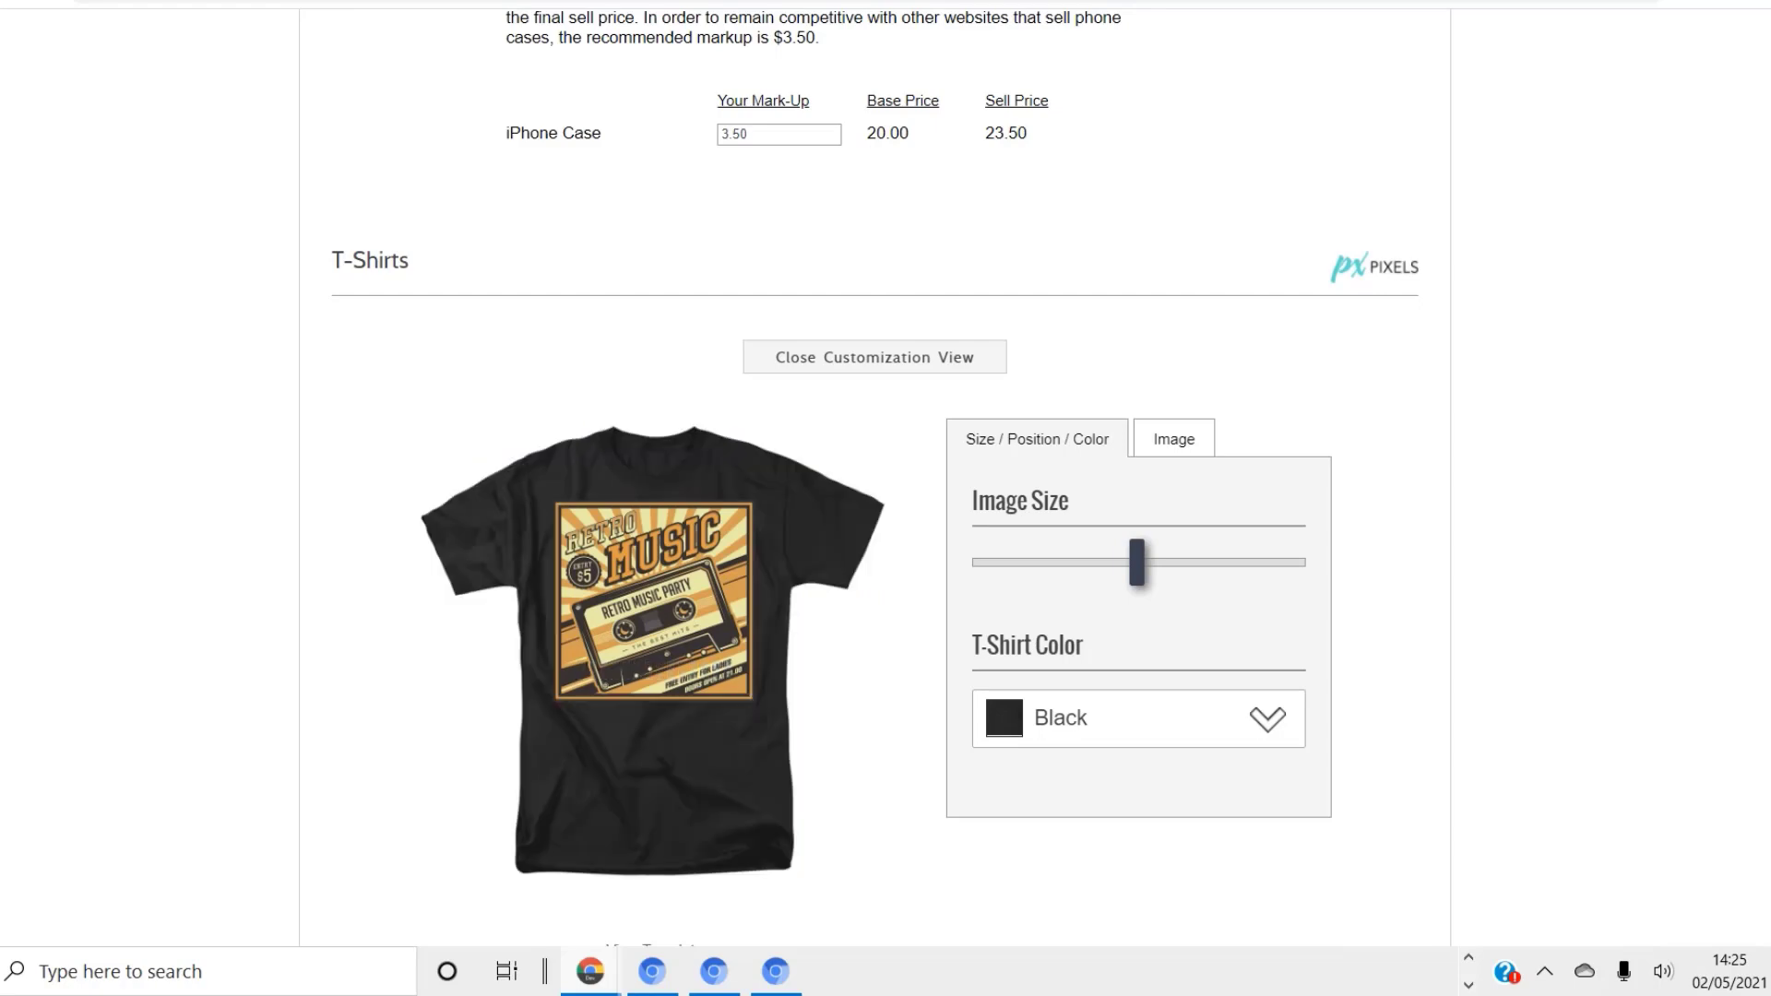
pyautogui.scroll(-15, 874, 478)
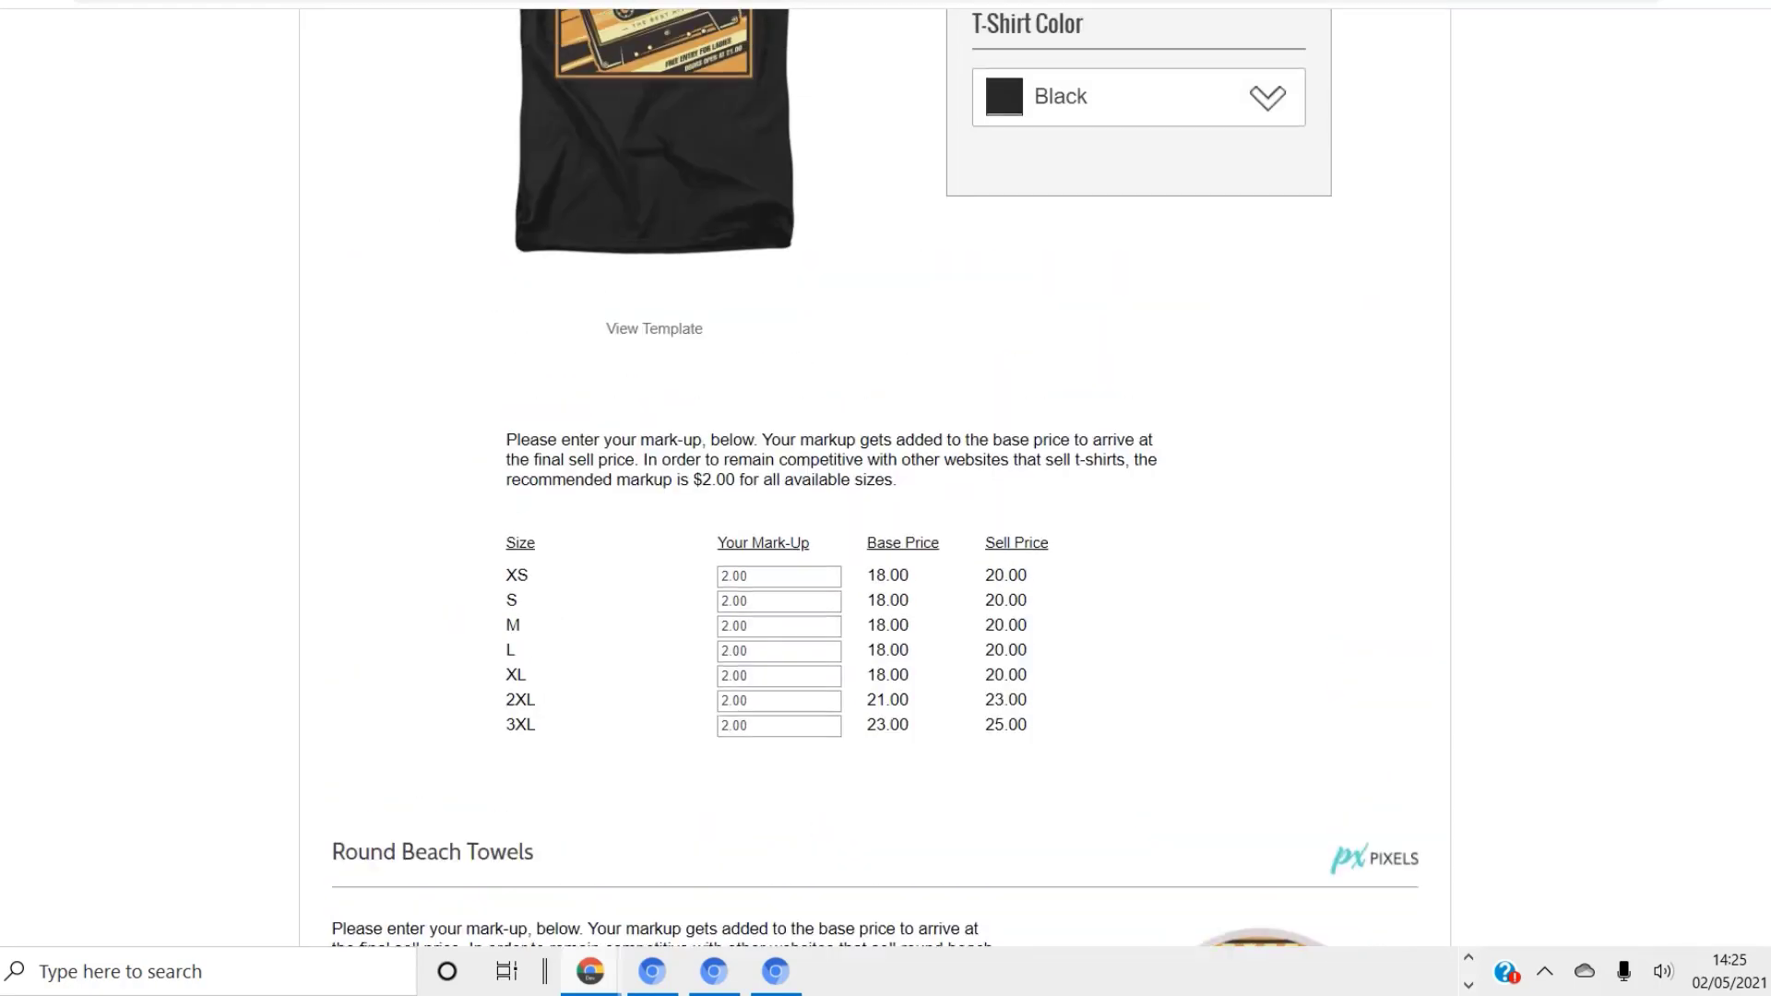
# Review the remaining products' designs and mark-ups down to the stickers, plus the digital streaming and Twitter synchronization options.
pyautogui.scroll(-20, 875, 478)
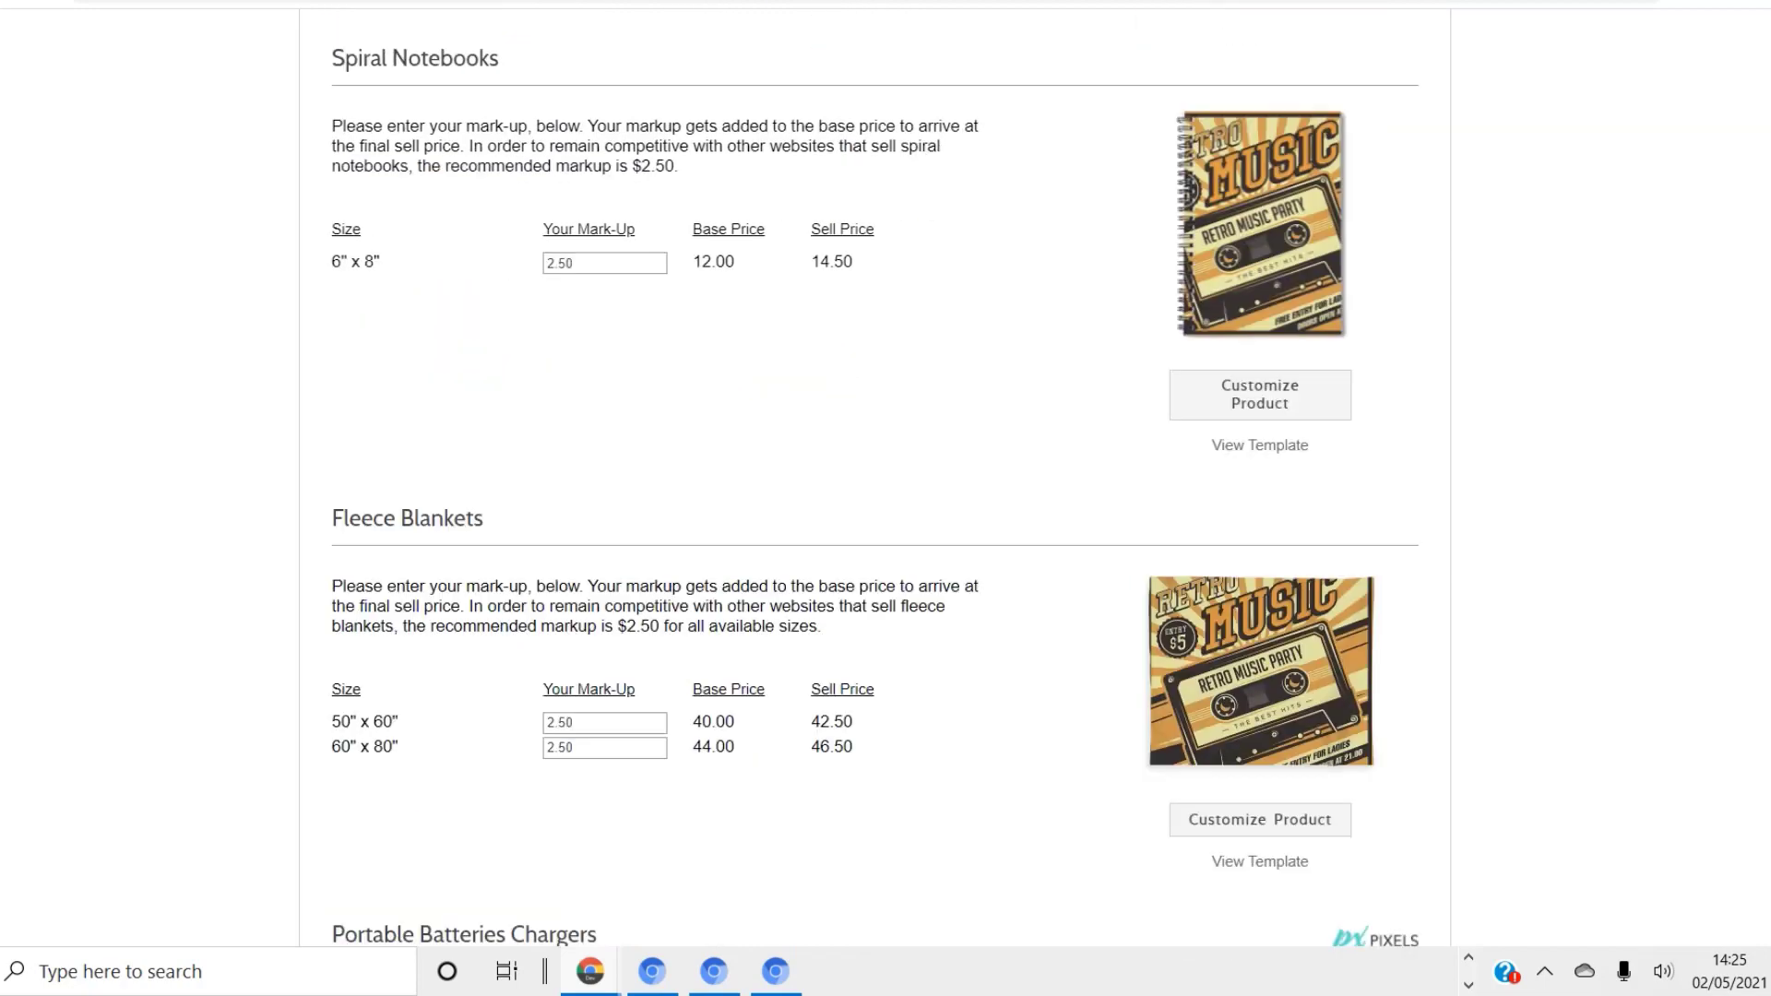
pyautogui.scroll(-20, 874, 478)
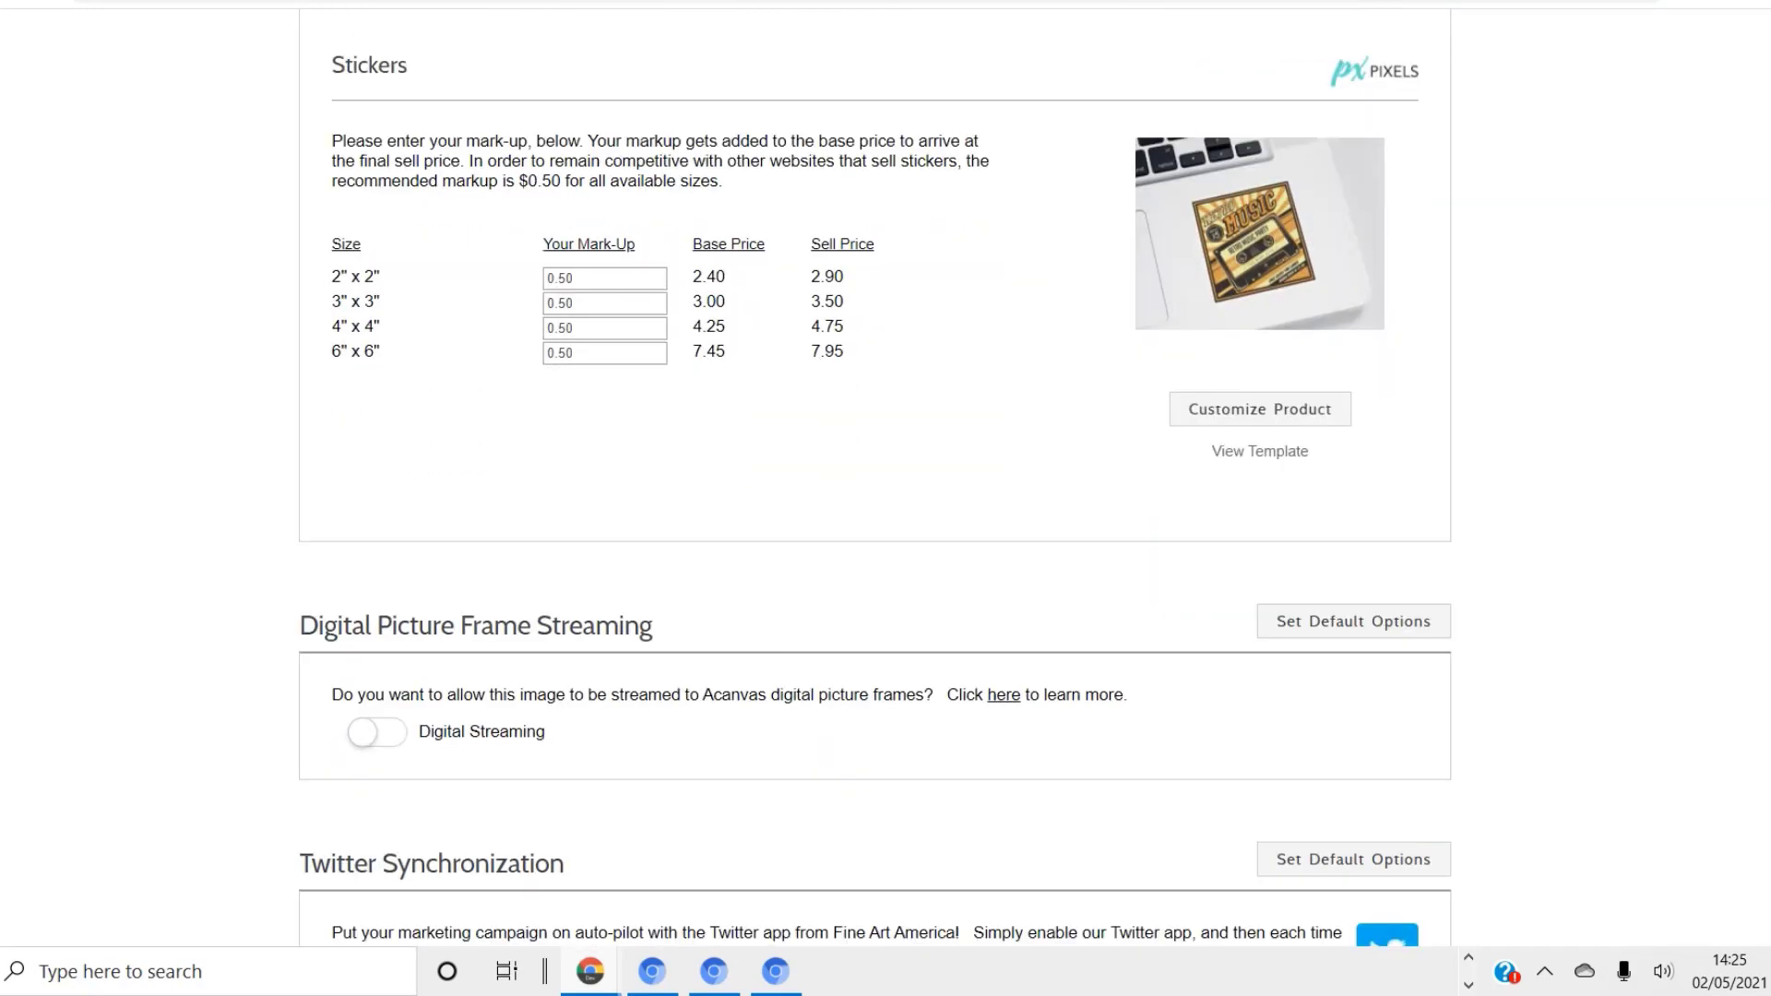
pyautogui.scroll(10, 874, 478)
pyautogui.scroll(-12, 874, 477)
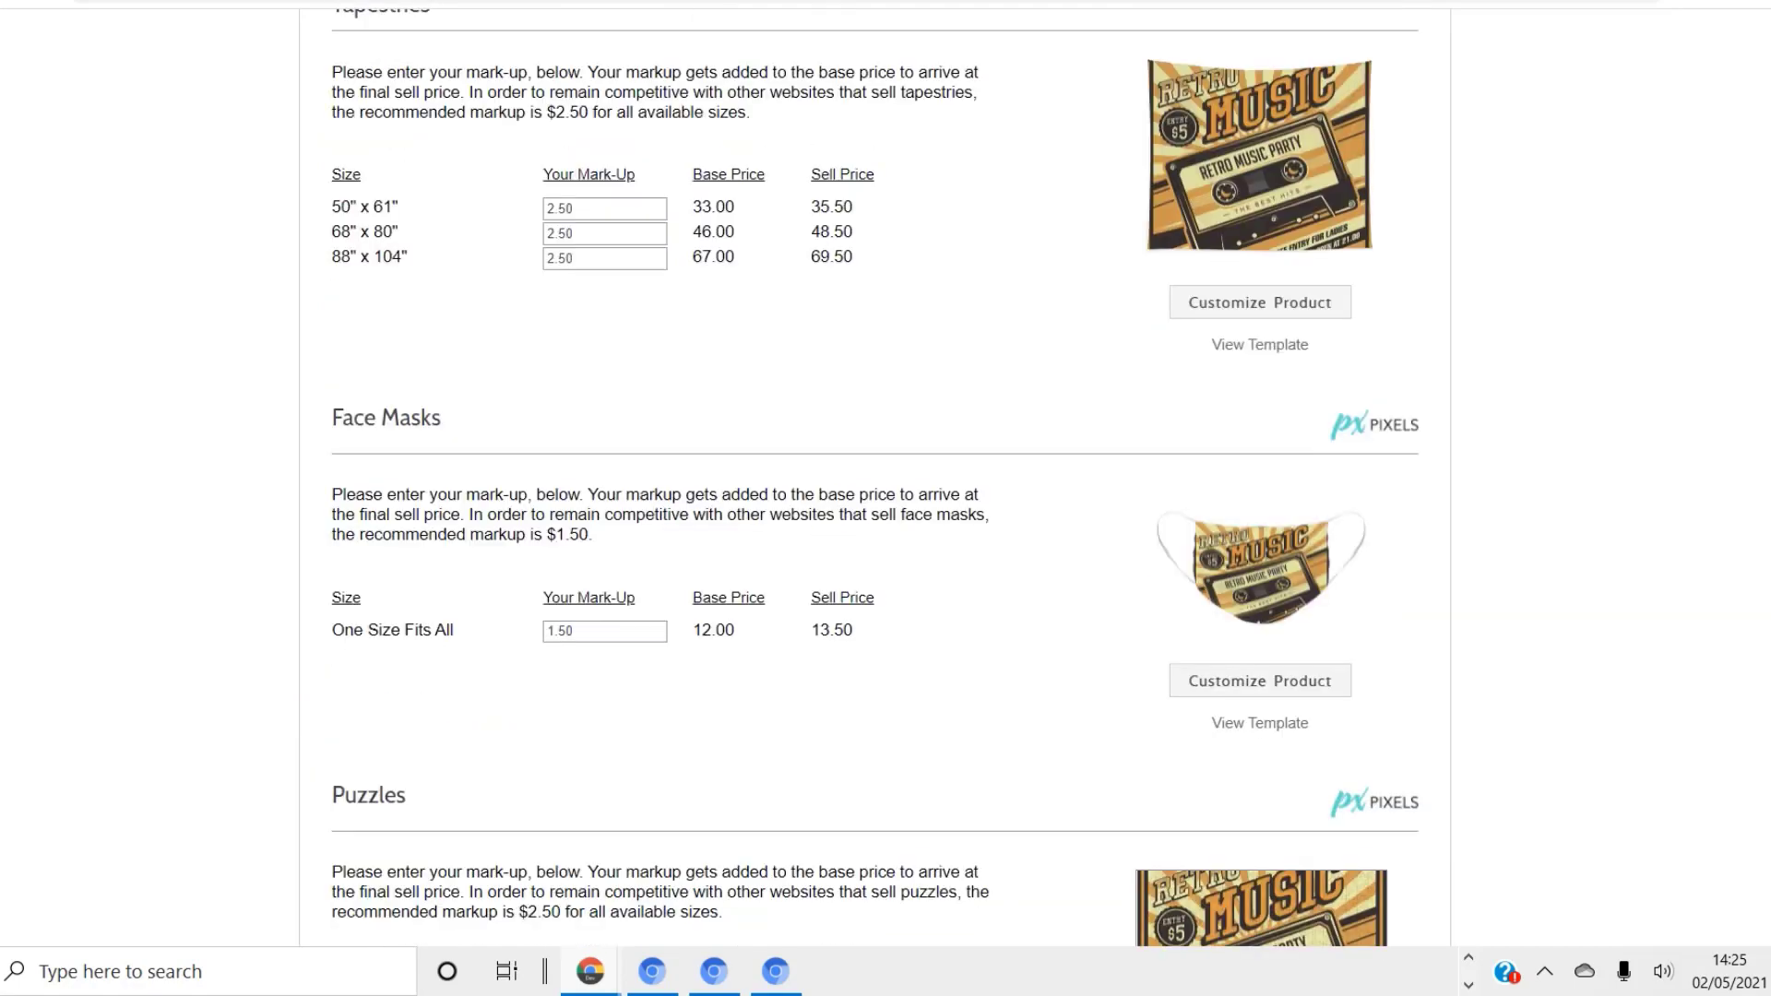
pyautogui.scroll(-1, 874, 478)
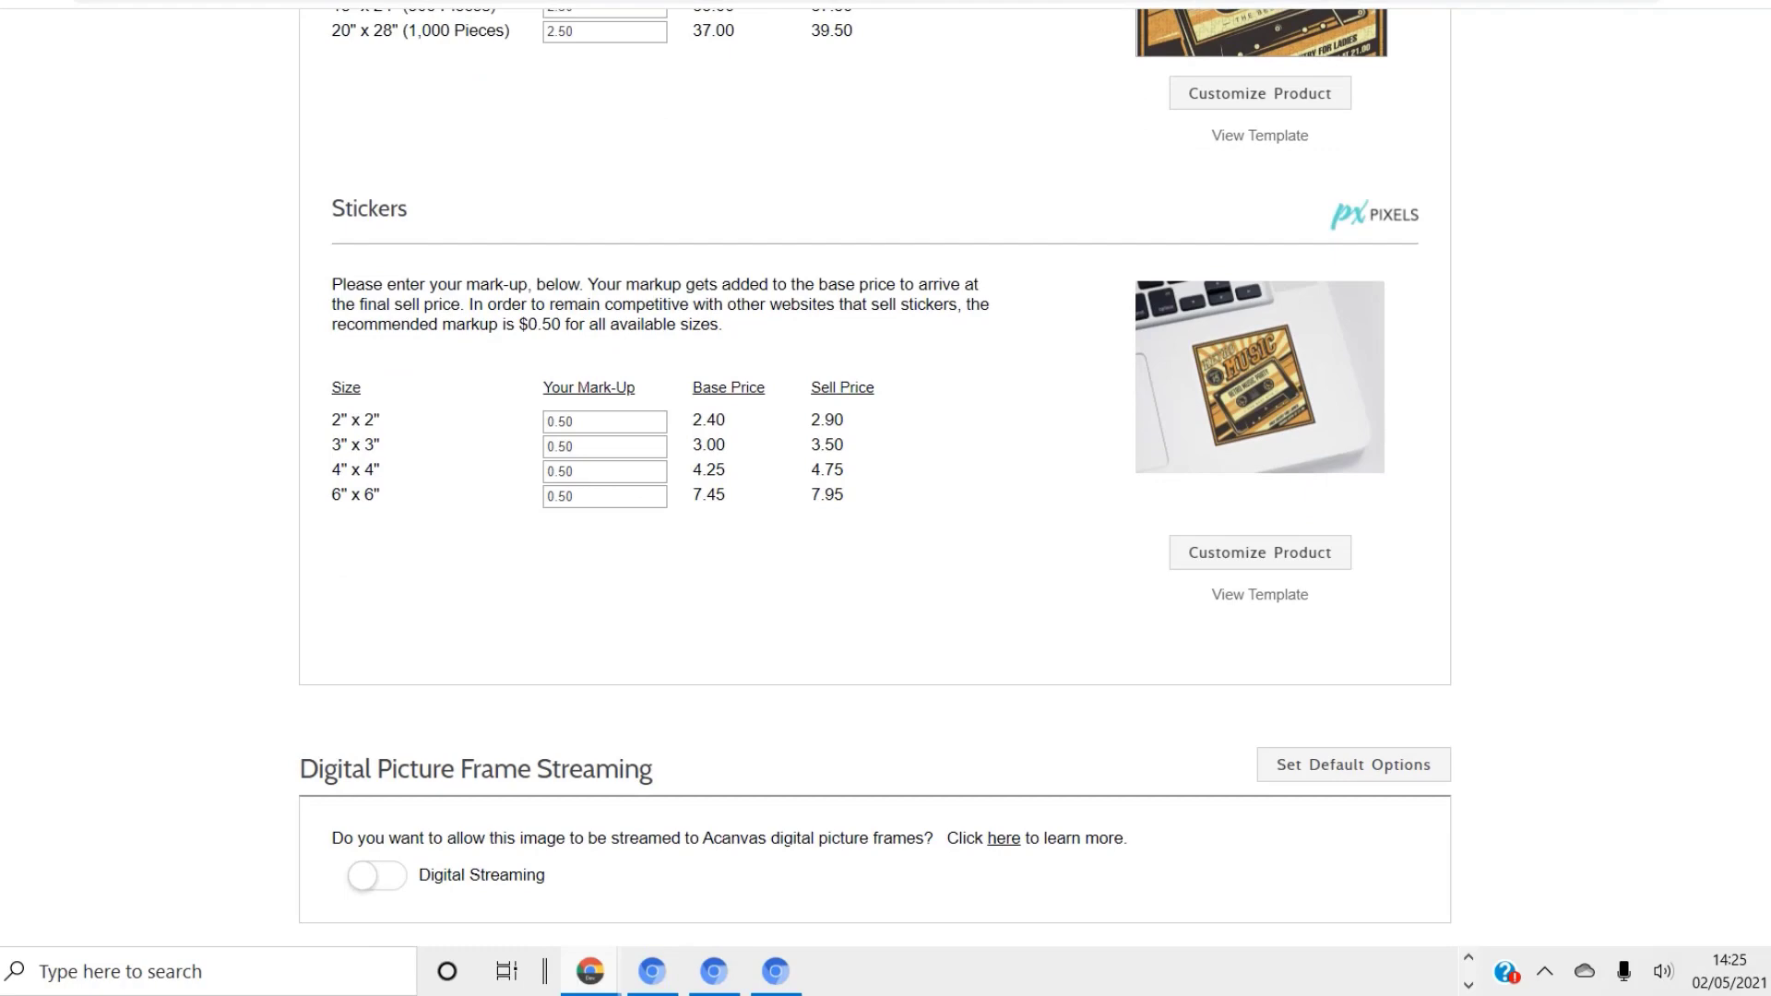
pyautogui.scroll(-1, 874, 478)
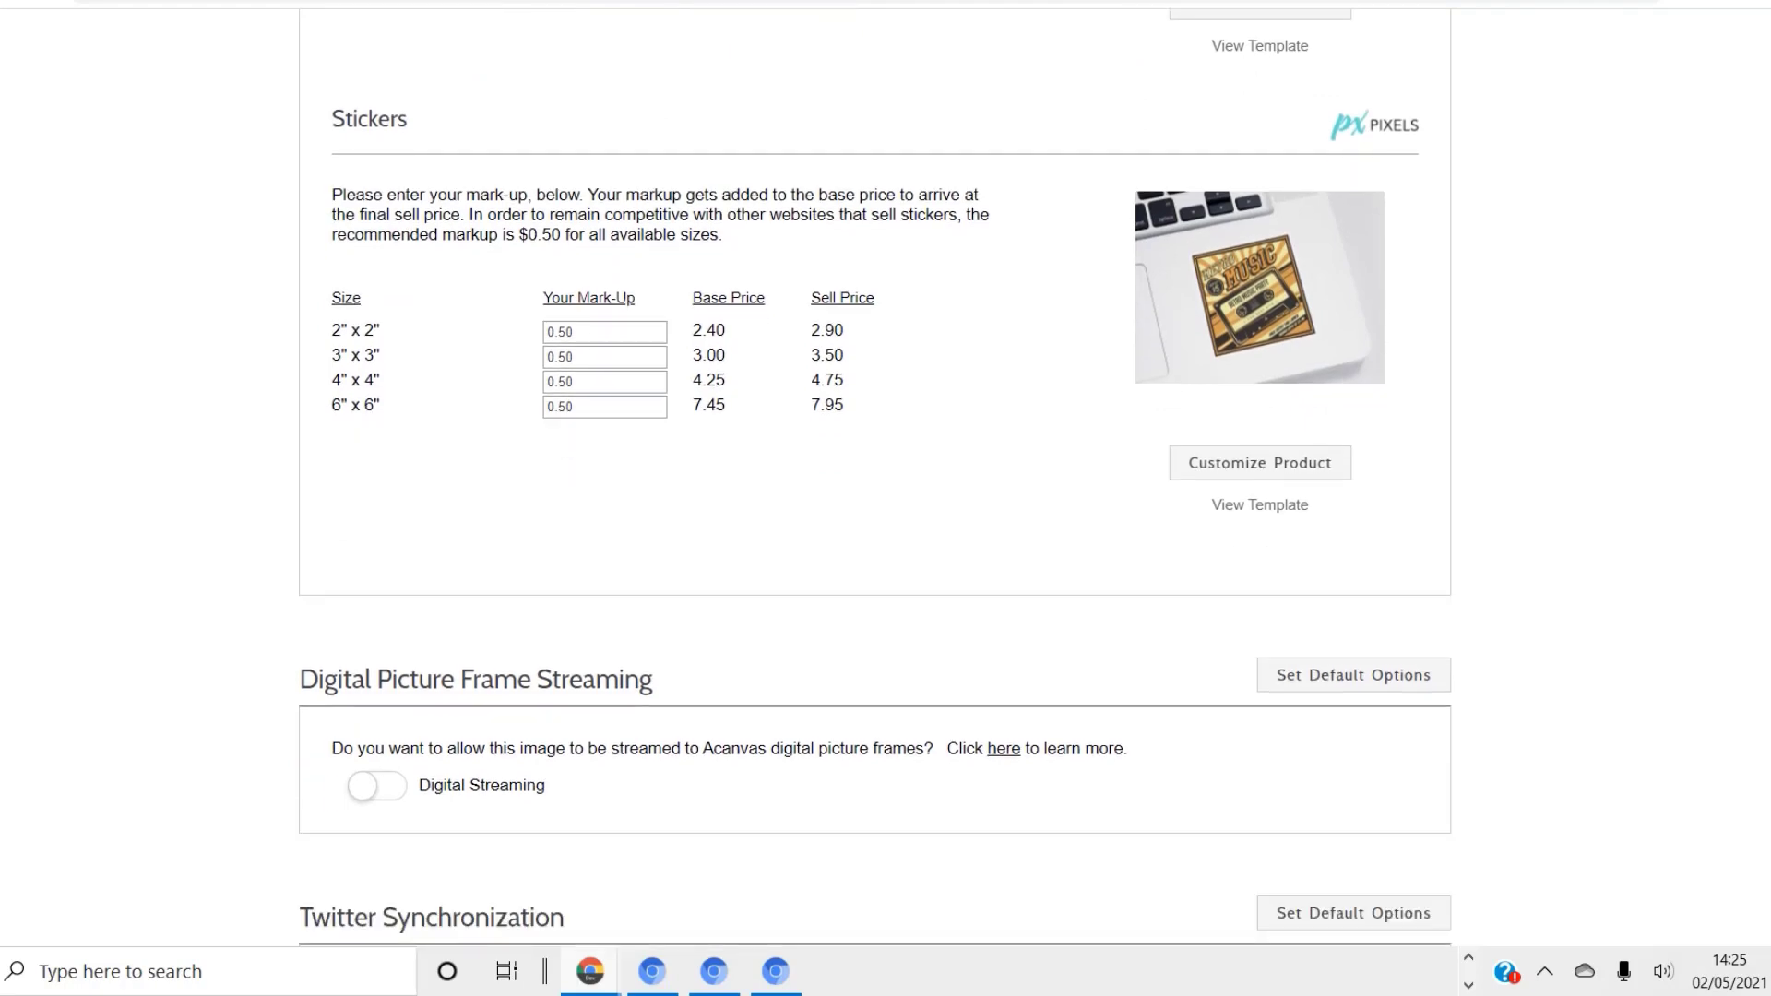
pyautogui.scroll(-4, 874, 478)
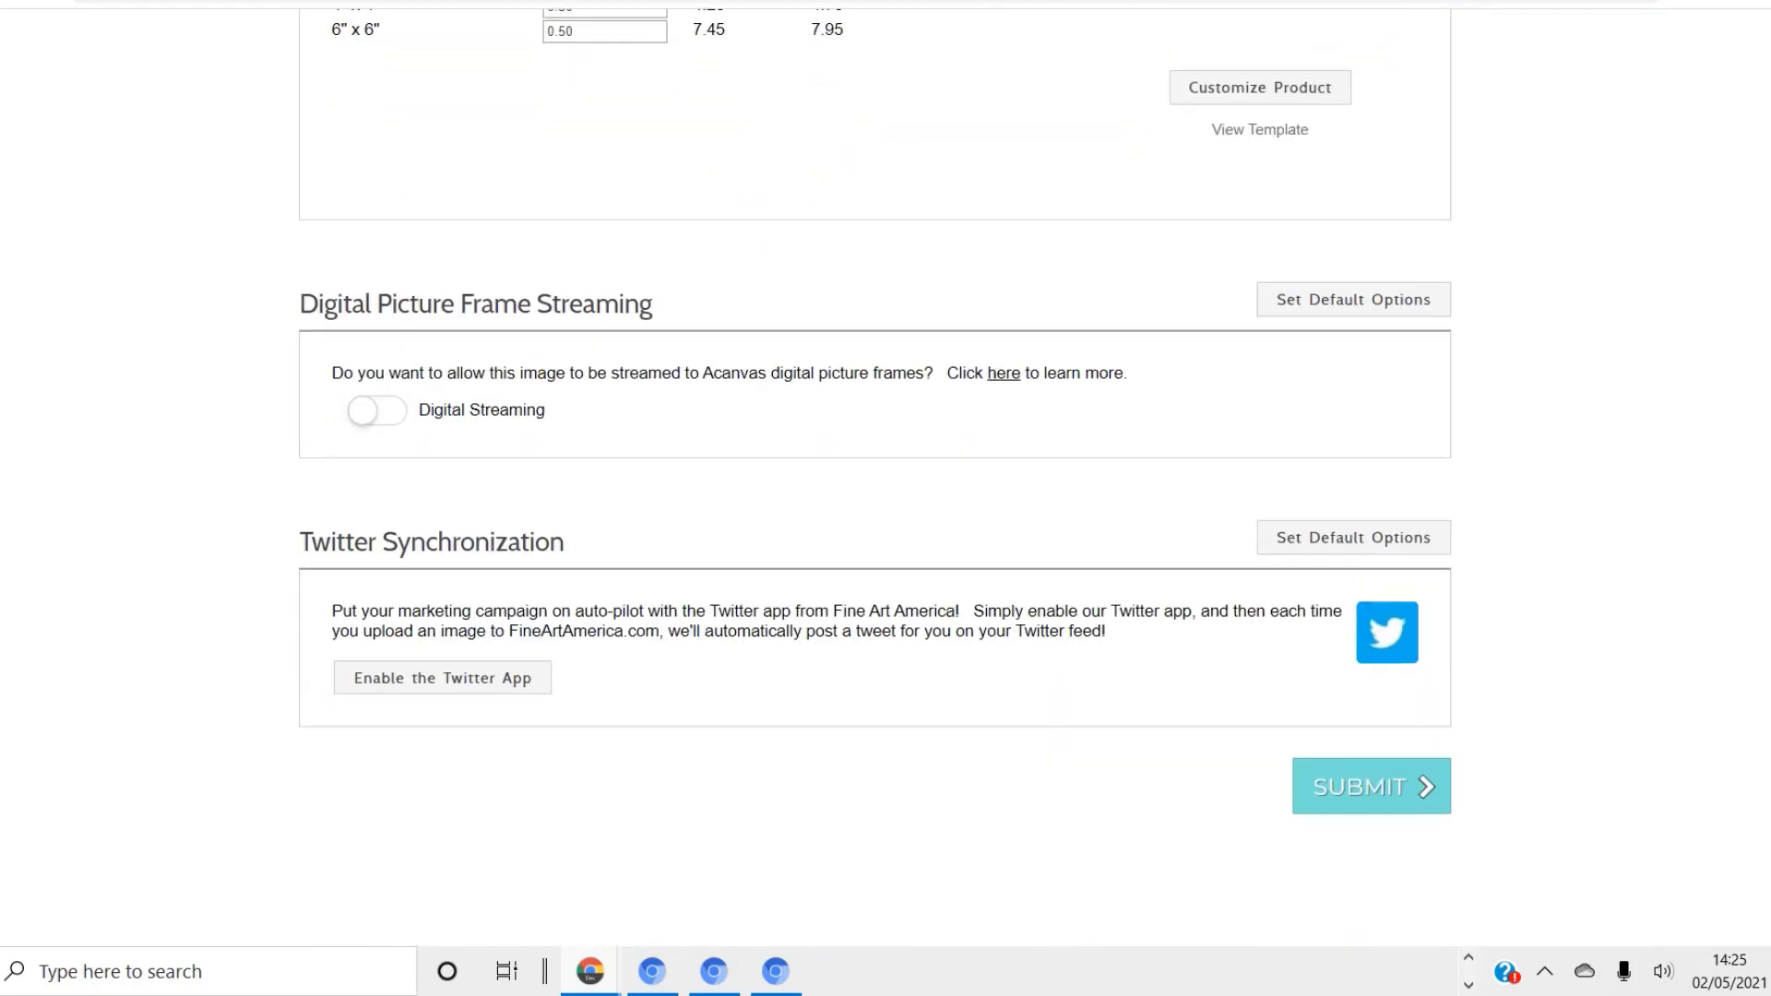
pyautogui.scroll(6, 874, 478)
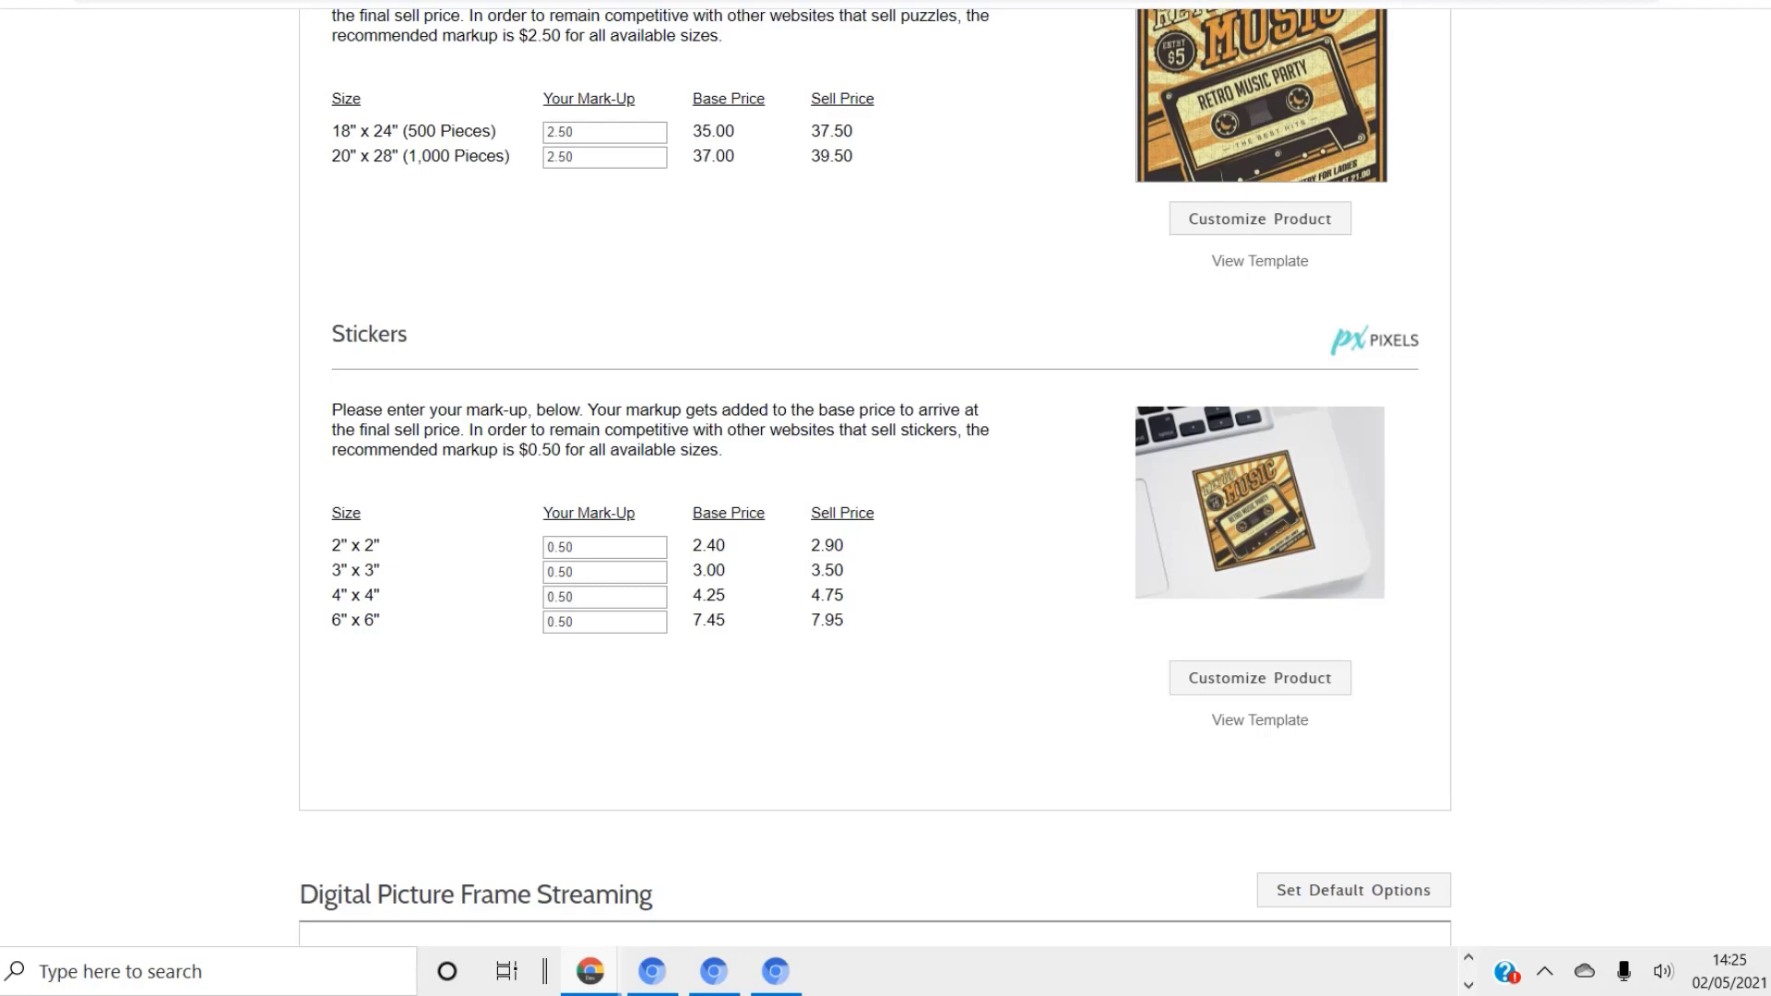
pyautogui.scroll(-7, 874, 477)
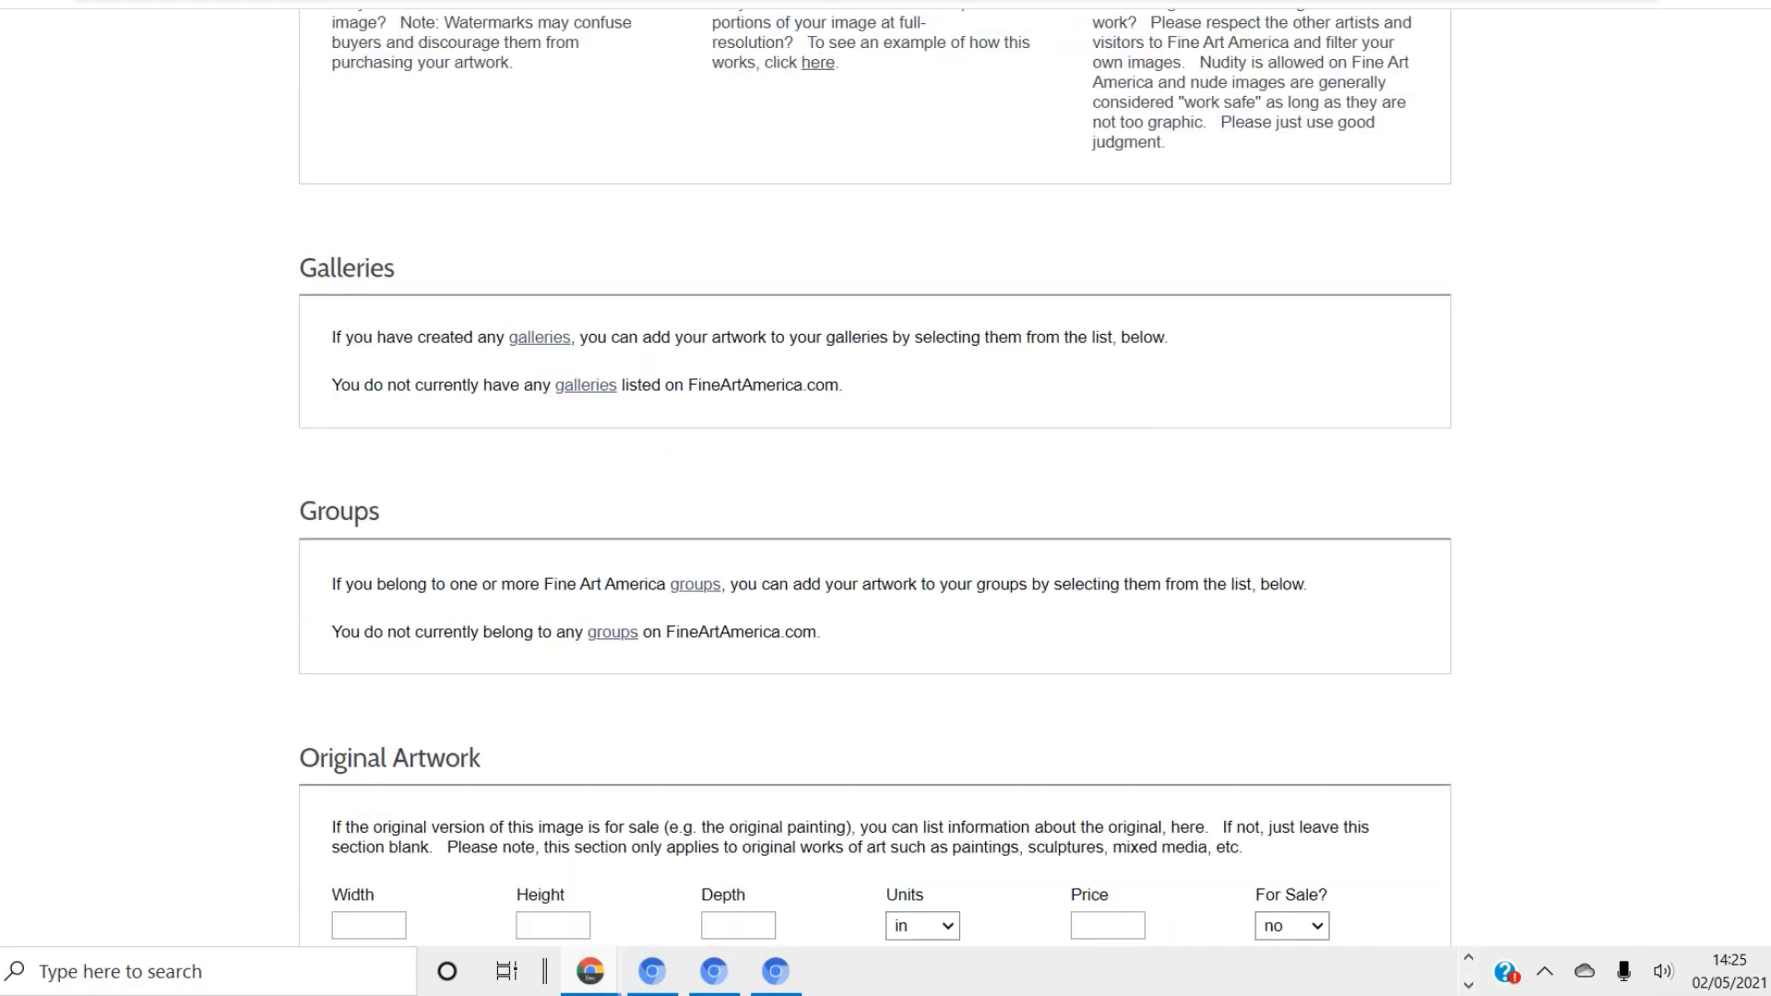
# Recheck the listing from the original artwork section through the print, greeting card, throw pillow and duvet cover settings.
pyautogui.scroll(-6, 874, 477)
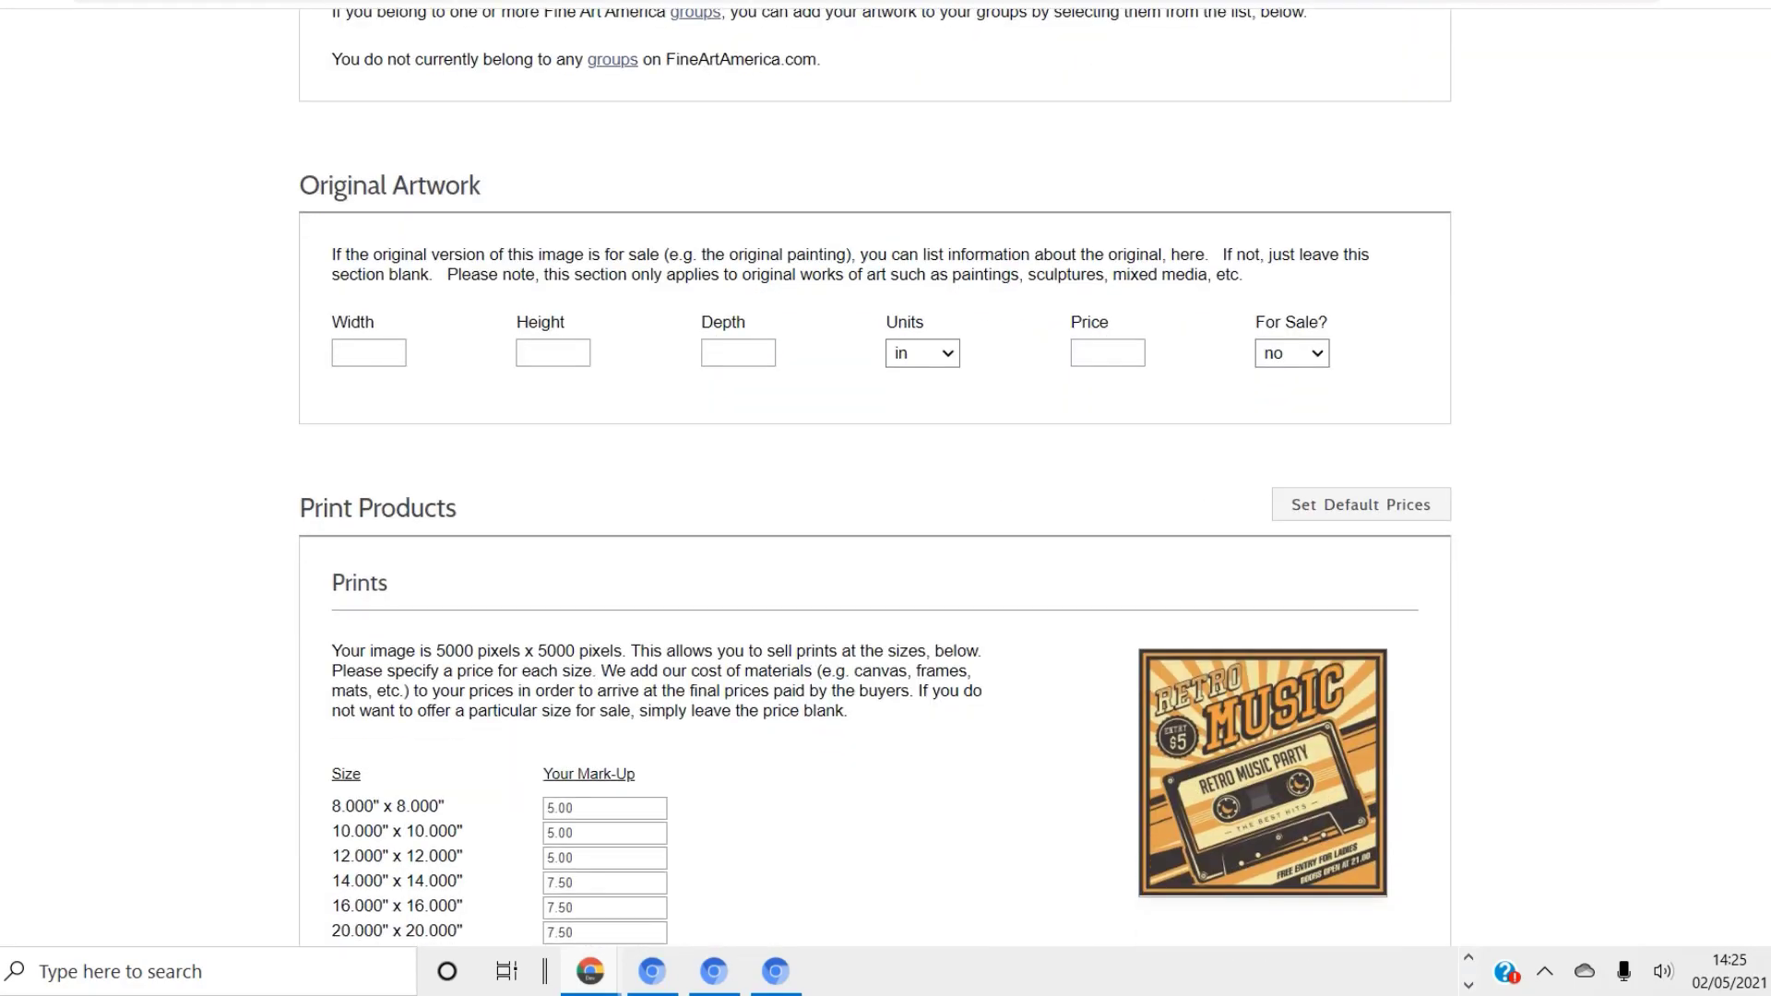
pyautogui.scroll(-6, 874, 477)
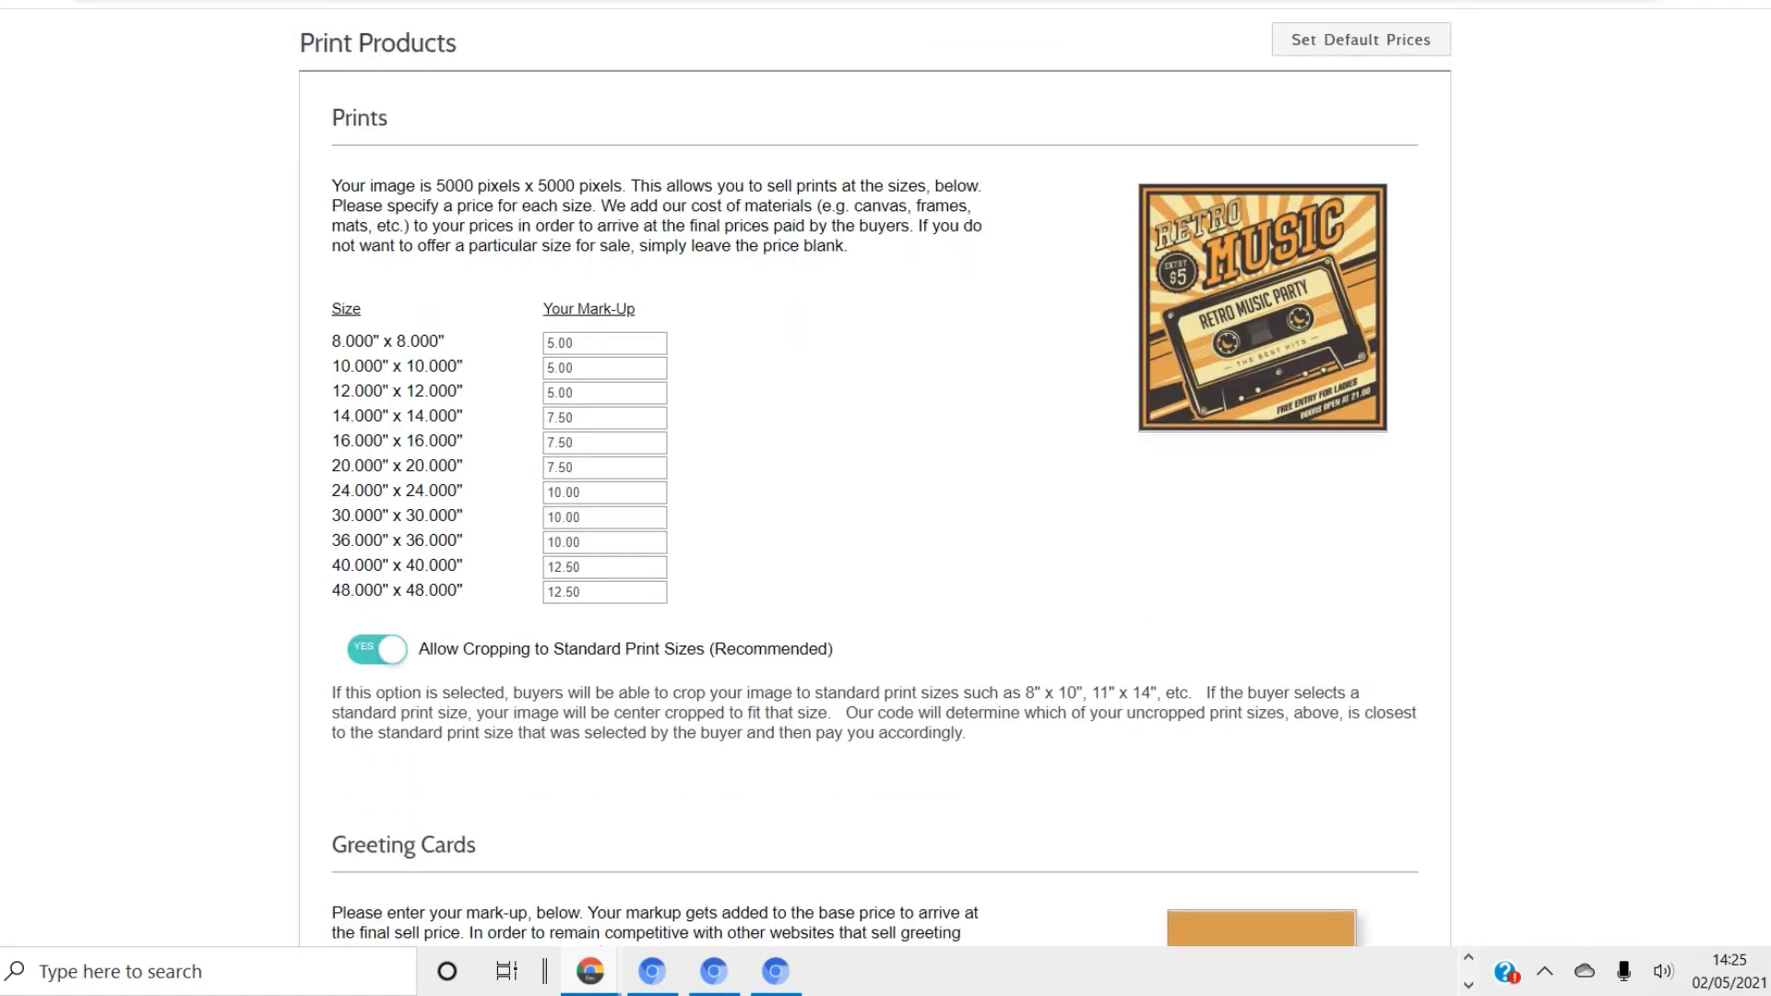
pyautogui.scroll(-4, 874, 477)
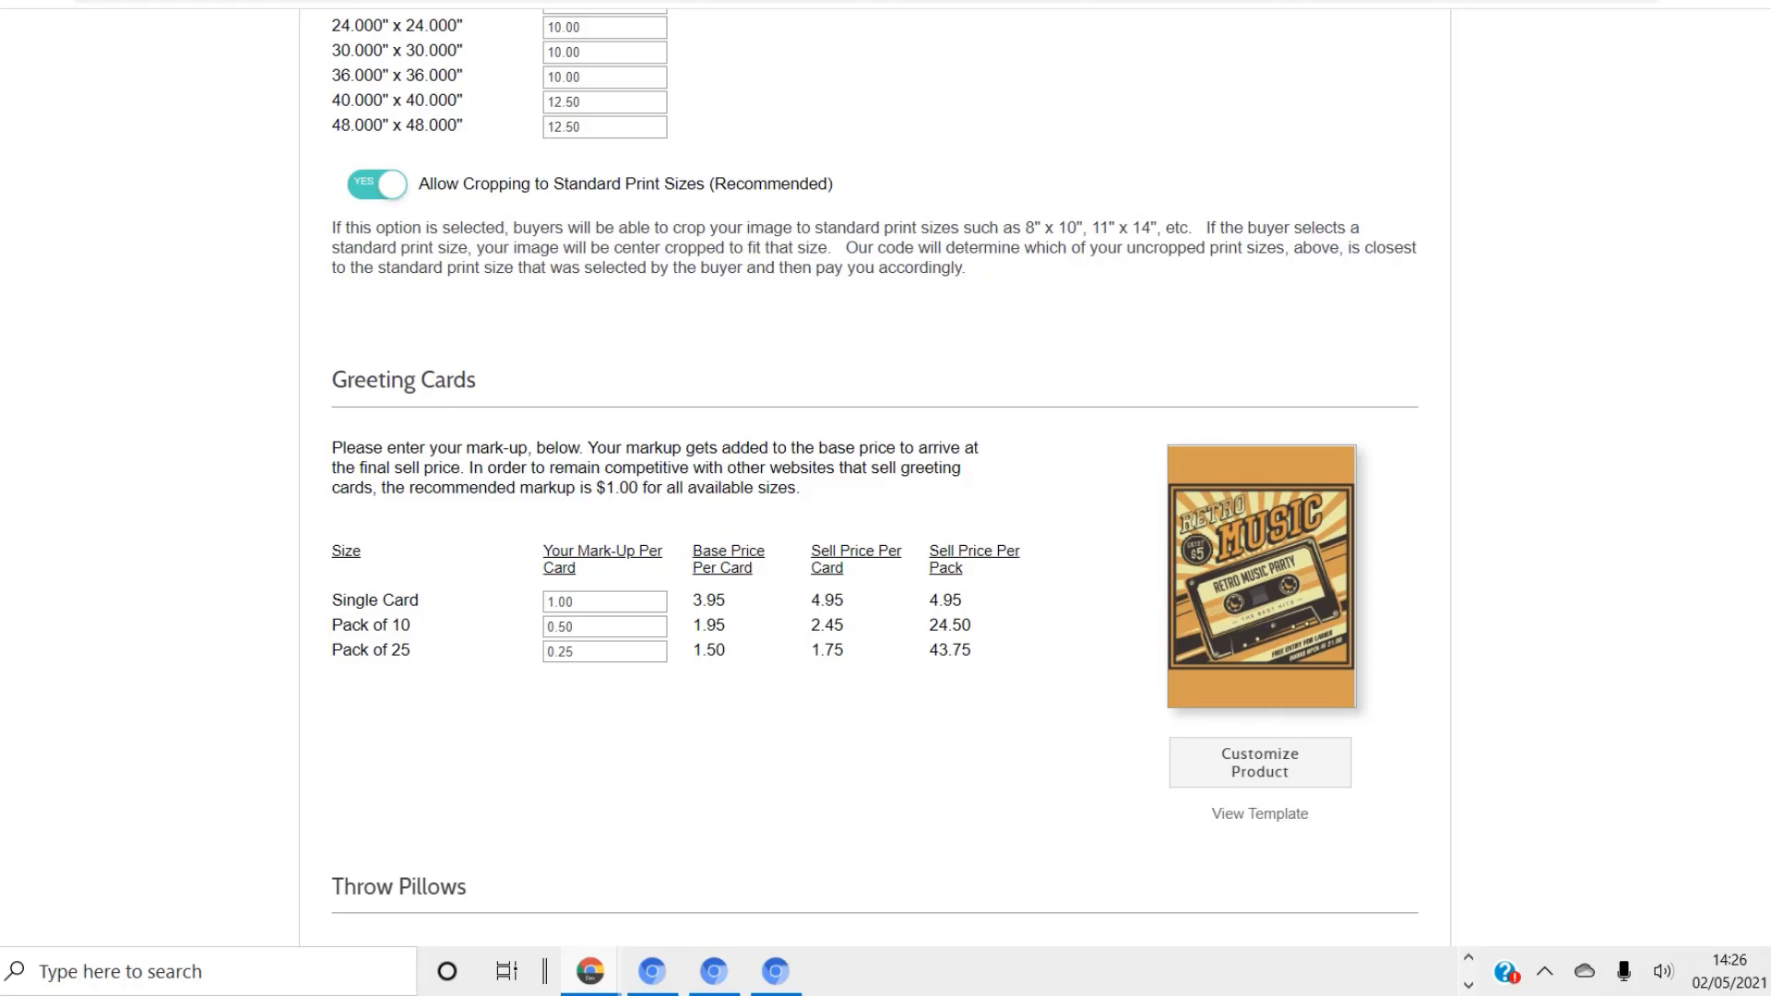
pyautogui.scroll(1, 874, 474)
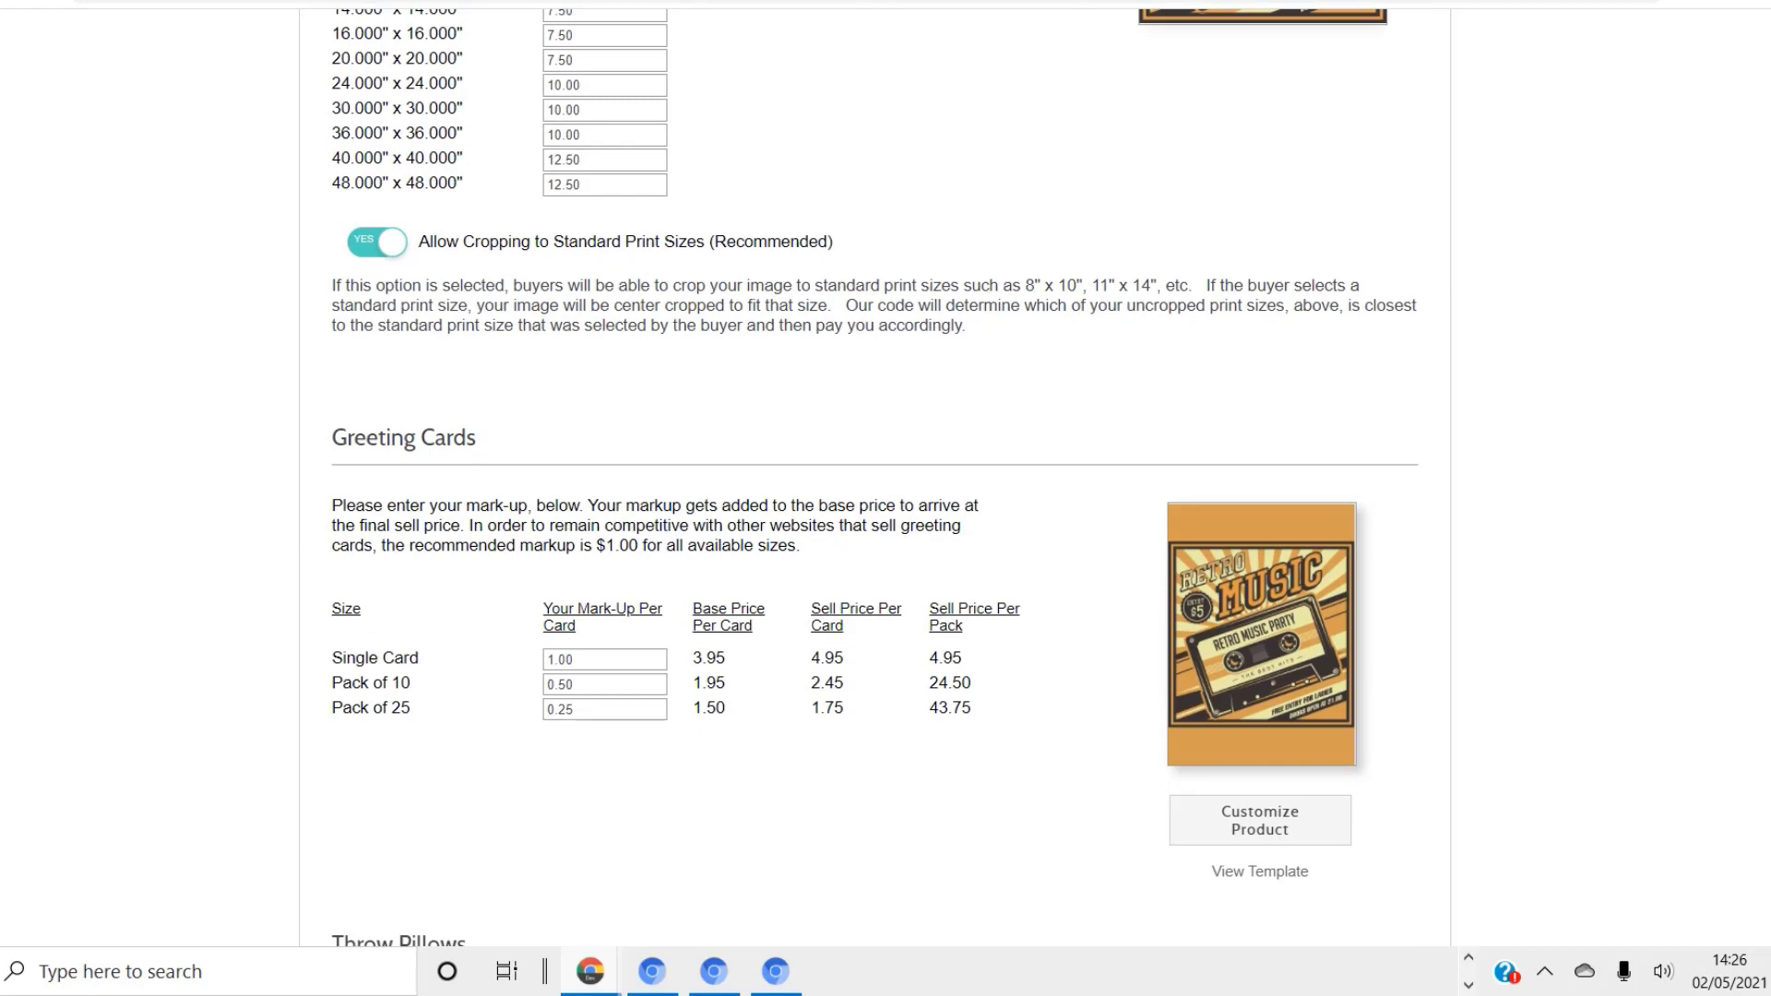
pyautogui.scroll(-10, 875, 474)
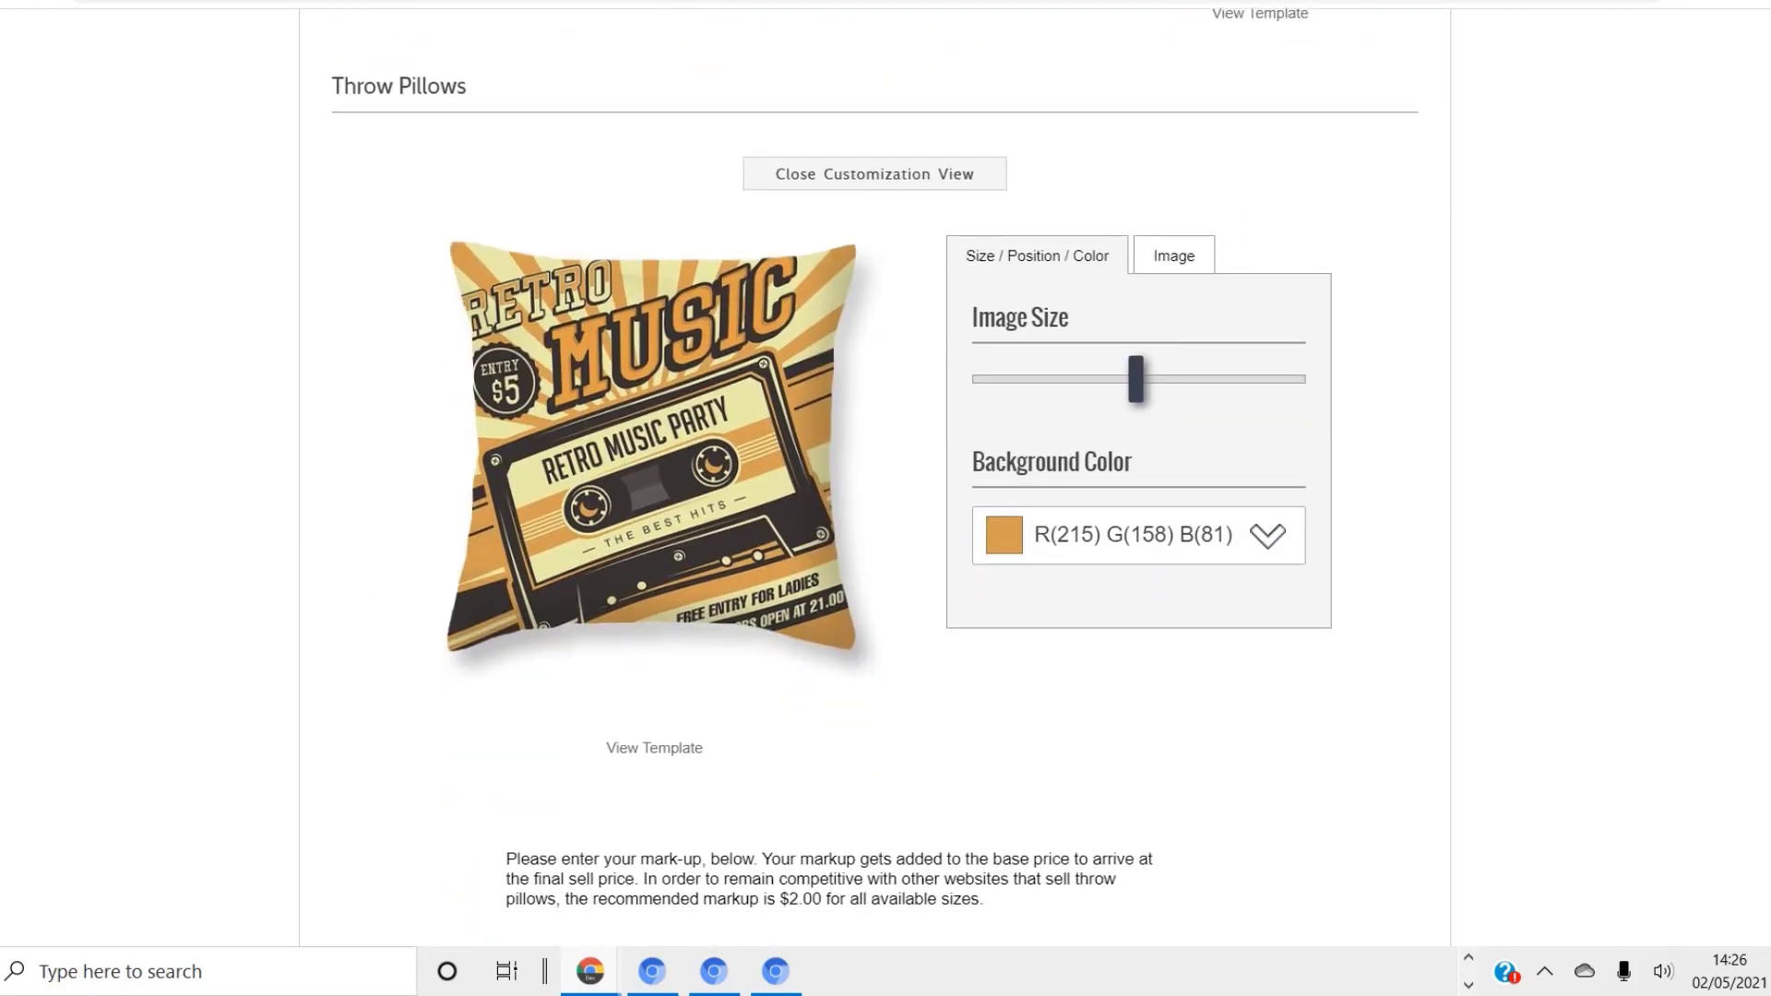
pyautogui.scroll(-15, 874, 474)
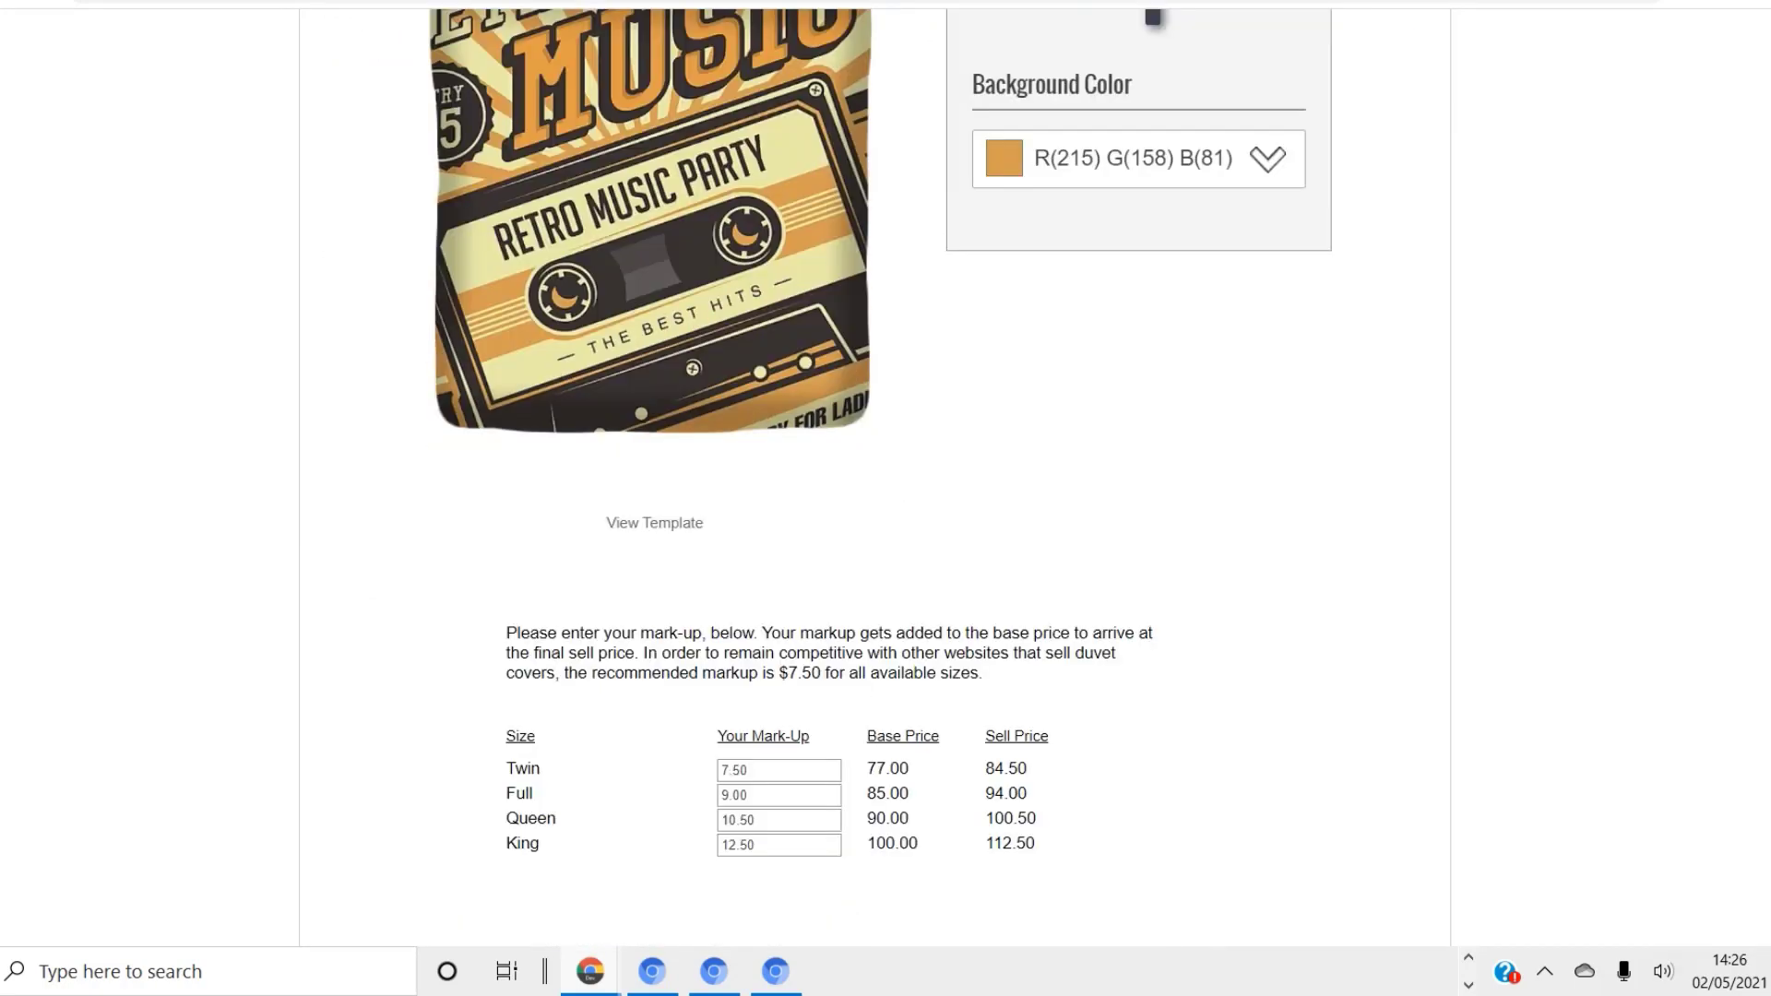
pyautogui.scroll(2, 874, 474)
pyautogui.scroll(1, 875, 474)
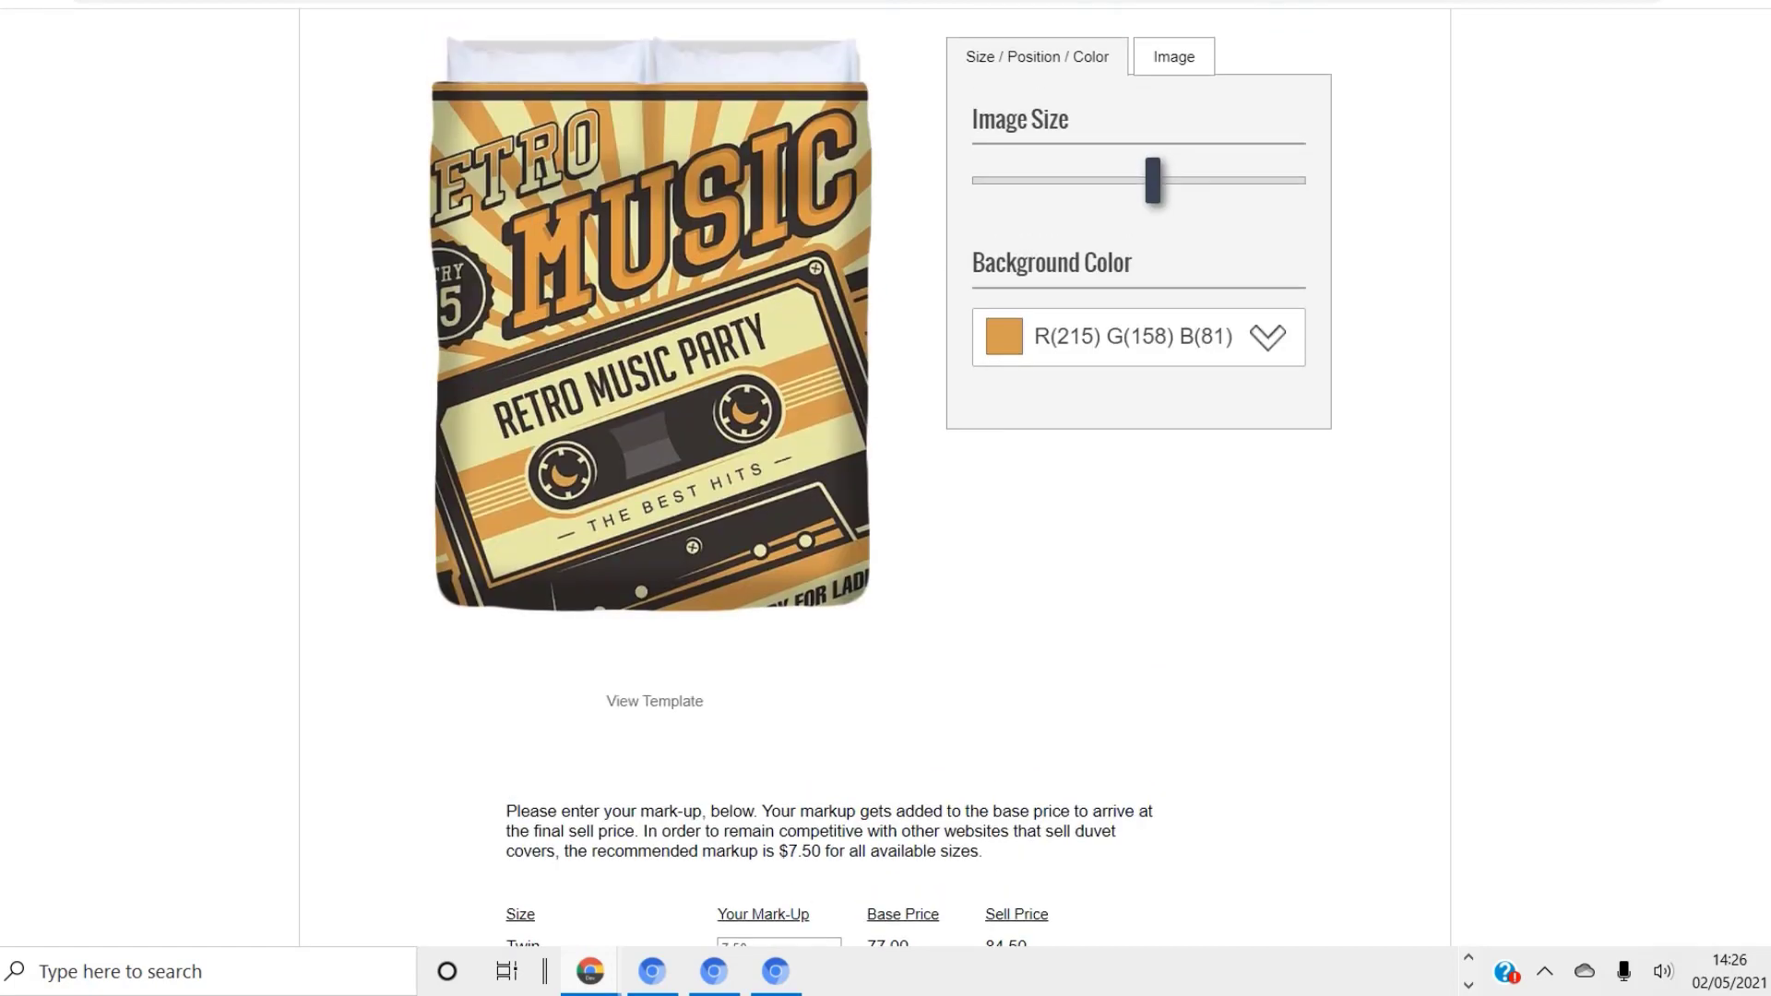